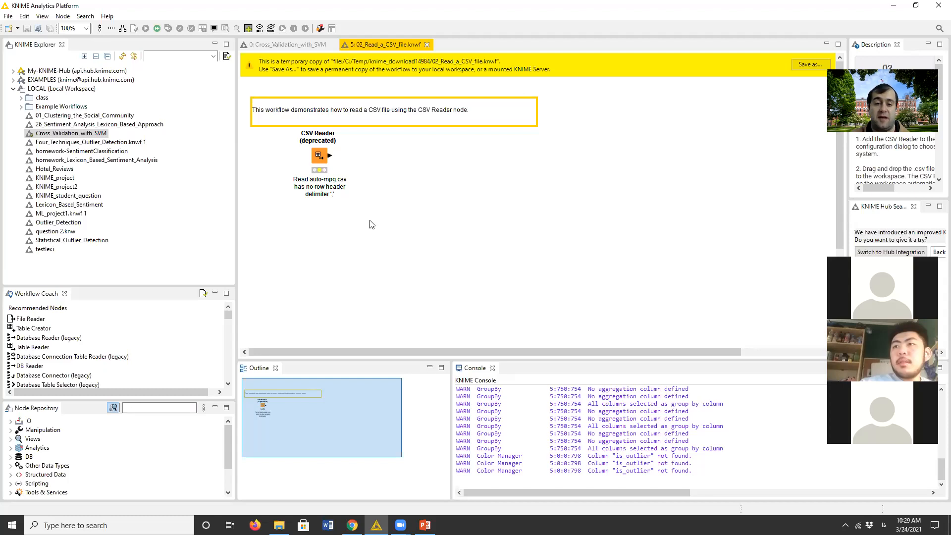
- Close the temporary 02_Read_a_CSV_file workflow and switch to Chrome to show how the Read a CSV file workflow is taken from KNIME Hub
{"action": "left_click", "coordinate": [428, 46]}
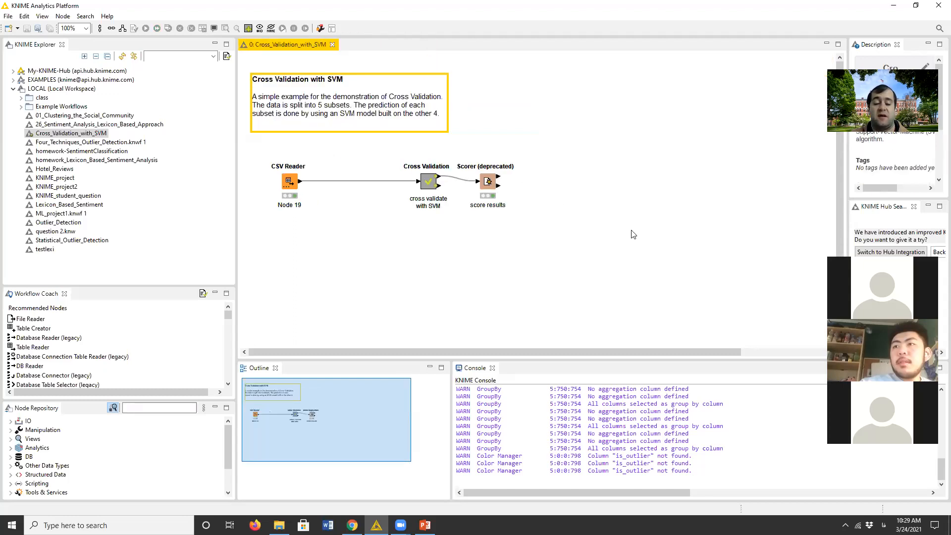
{"action": "mouse_move", "coordinate": [352, 525]}
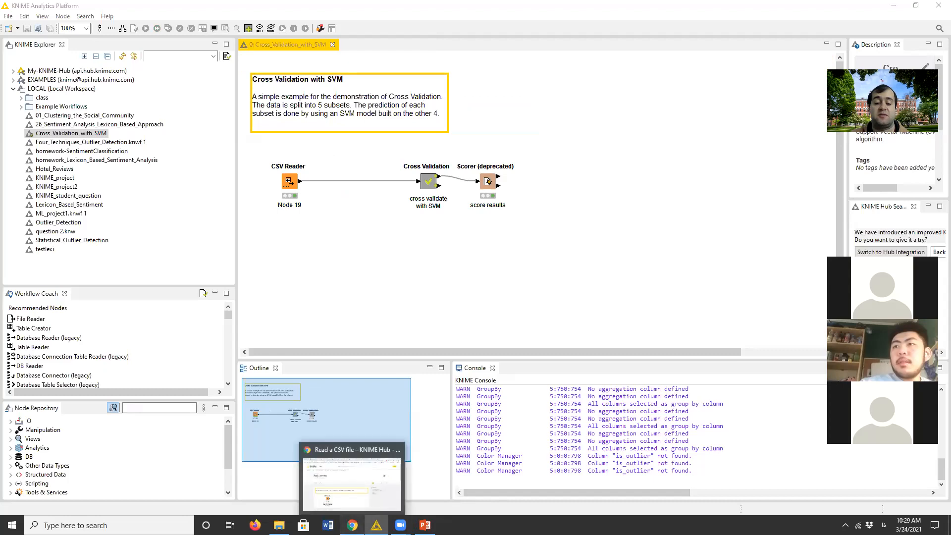
{"action": "left_click", "coordinate": [378, 475]}
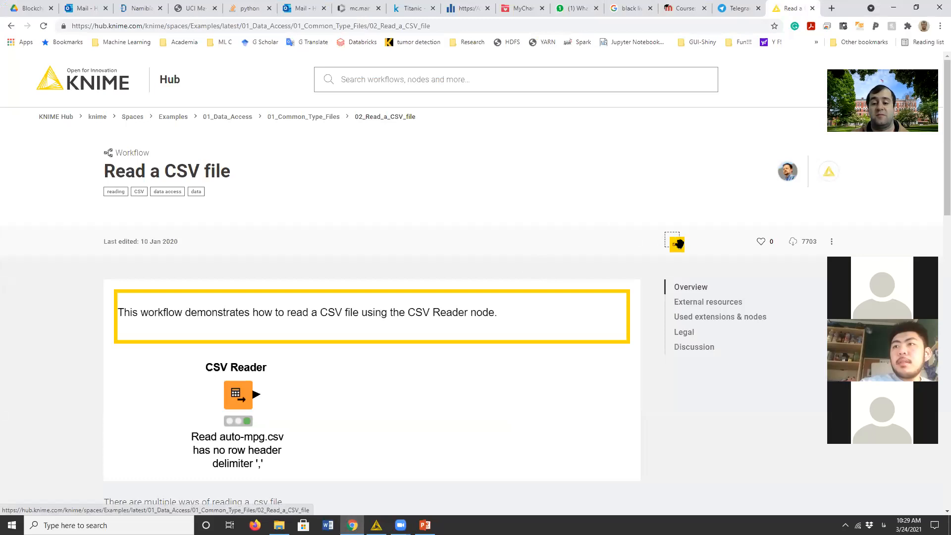
{"action": "left_click_drag", "start_coordinate": [678, 244], "coordinate": [220, 247]}
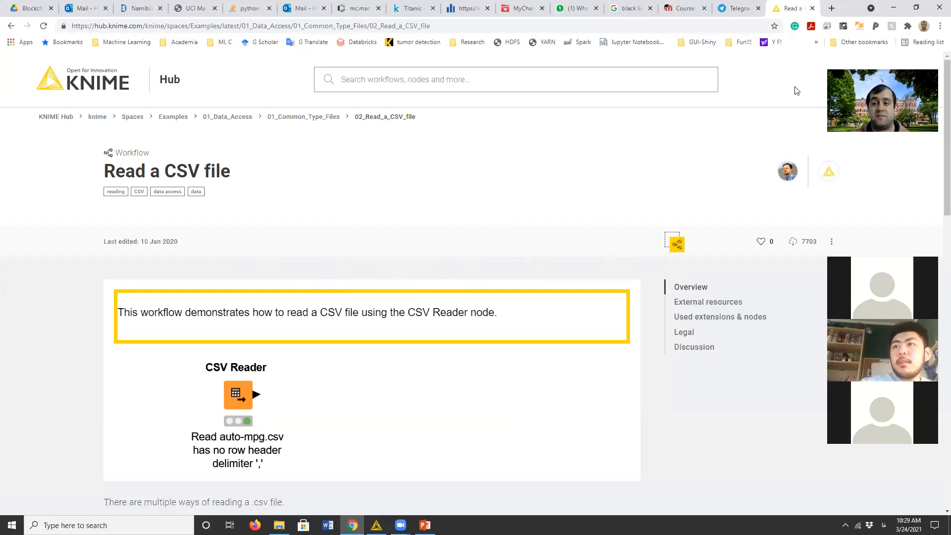
- Open the week 5 class materials folder on the Moodle course page in the restored browser window
{"action": "double_click", "coordinate": [849, 7]}
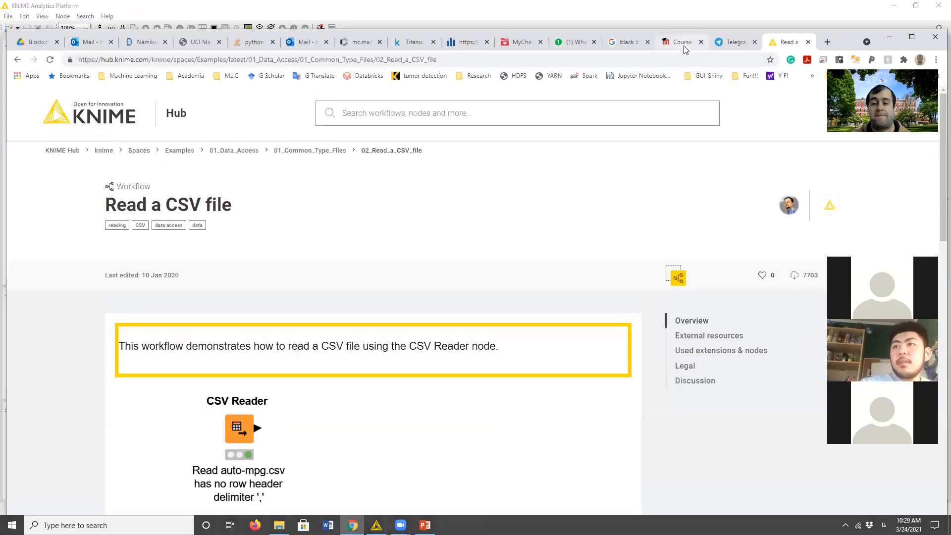
{"action": "left_click", "coordinate": [683, 42]}
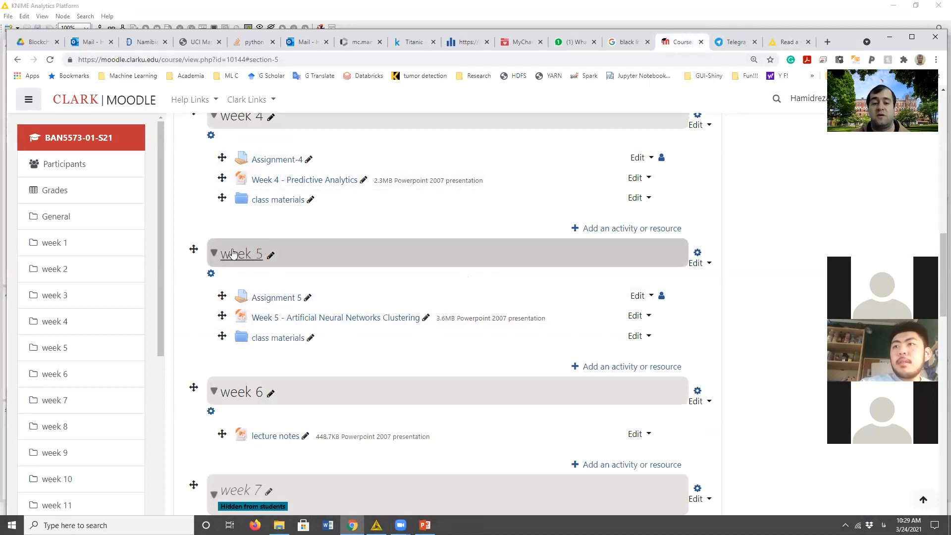
{"action": "left_click", "coordinate": [280, 337]}
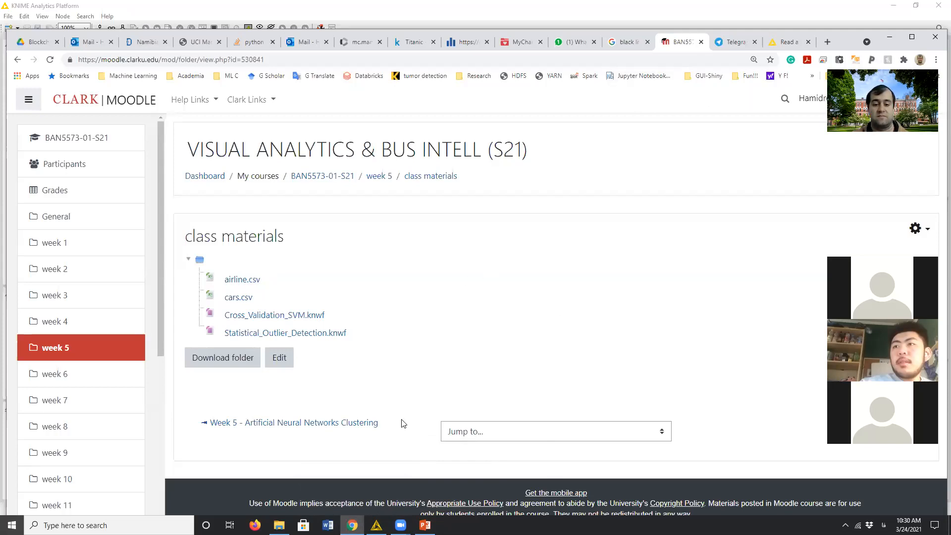
- Switch to KNIME to close the Cross_Validation_with_SVM workflow, and bring up the week 5 folder in a maximized File Explorer
{"action": "left_click", "coordinate": [376, 526]}
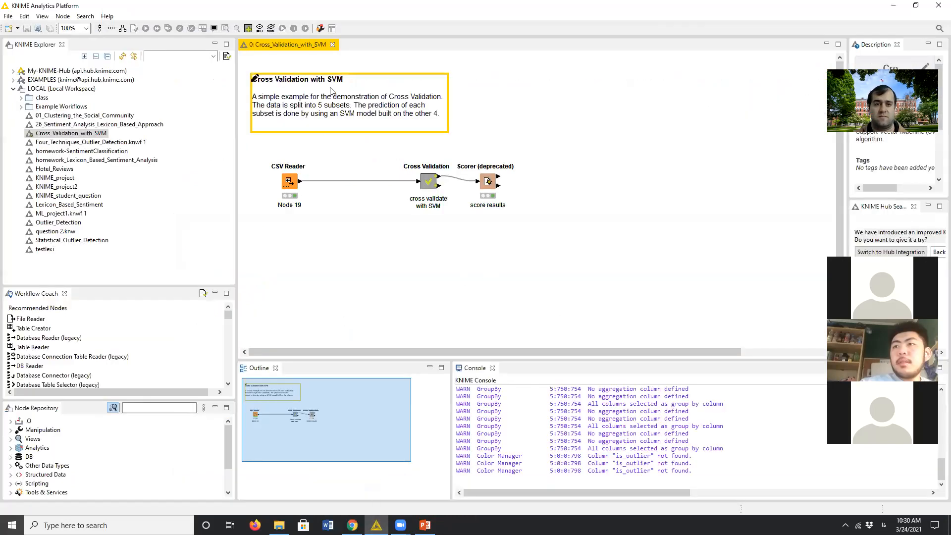
{"action": "left_click", "coordinate": [332, 44]}
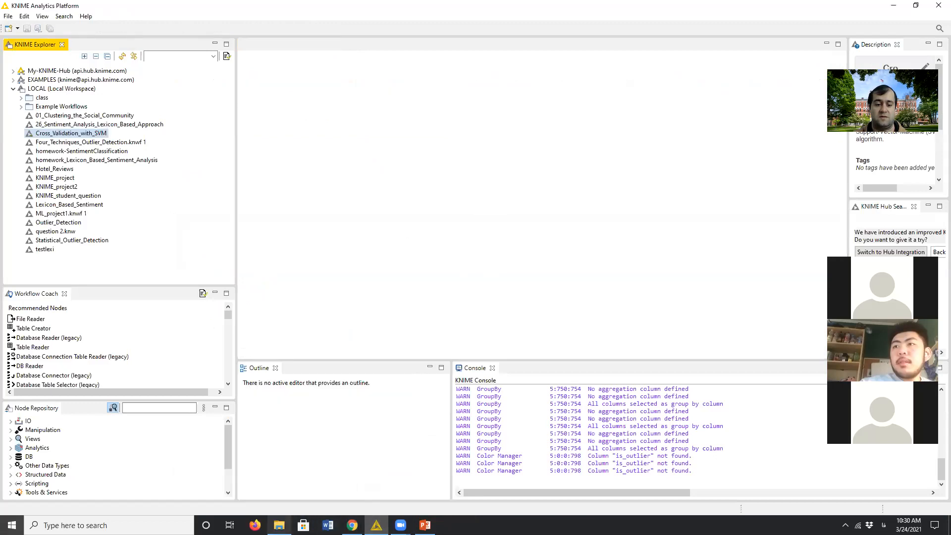
{"action": "left_click", "coordinate": [278, 525]}
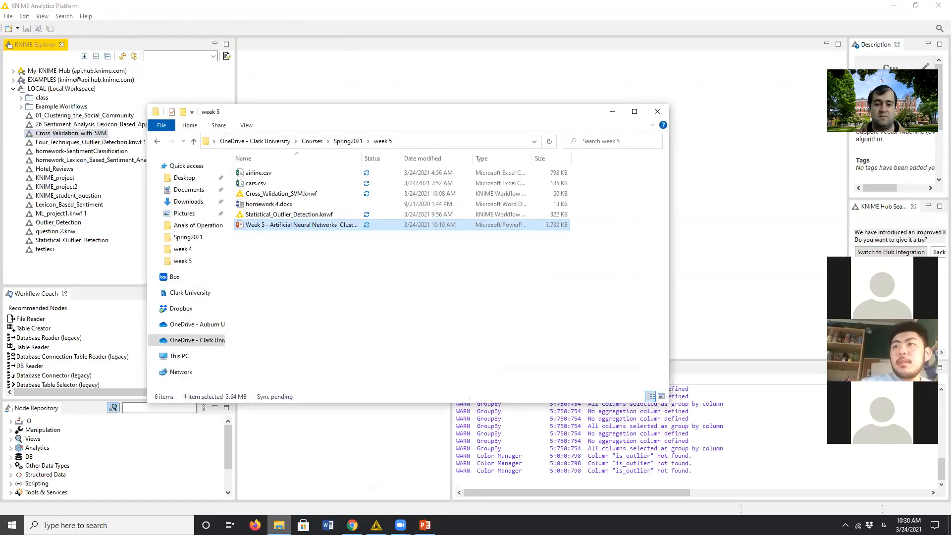
{"action": "left_click", "coordinate": [635, 111]}
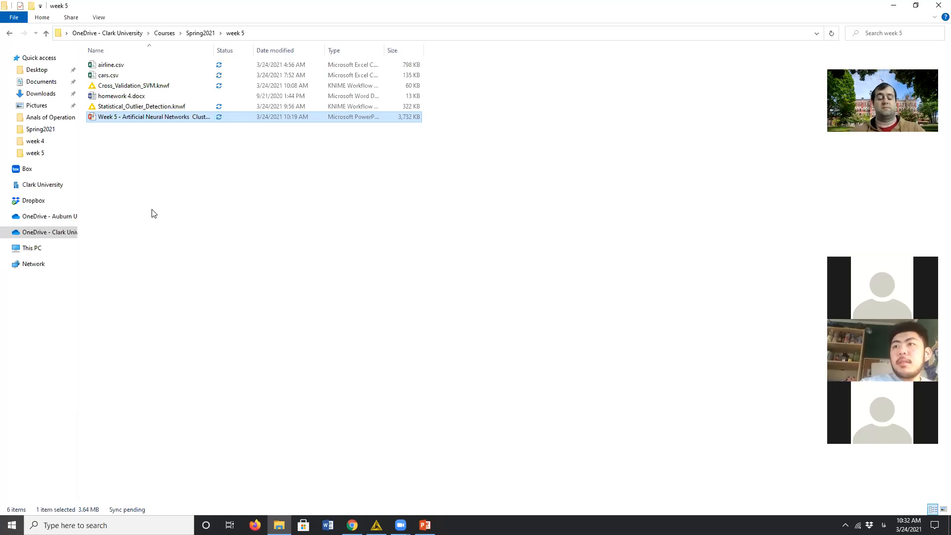
- Switch to KNIME and delete the Cross_Validation_with_SVM workflow from the local workspace
{"action": "left_click", "coordinate": [377, 525]}
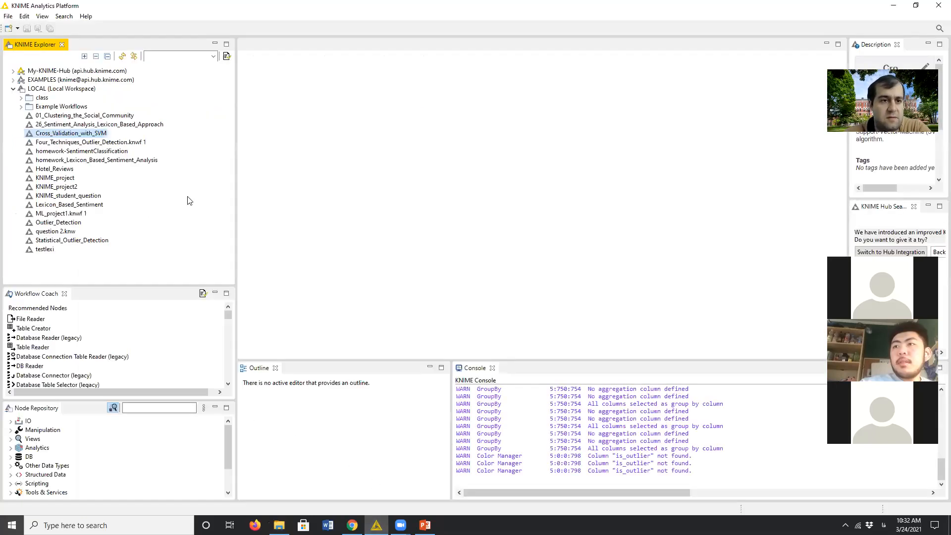
{"action": "right_click", "coordinate": [85, 135]}
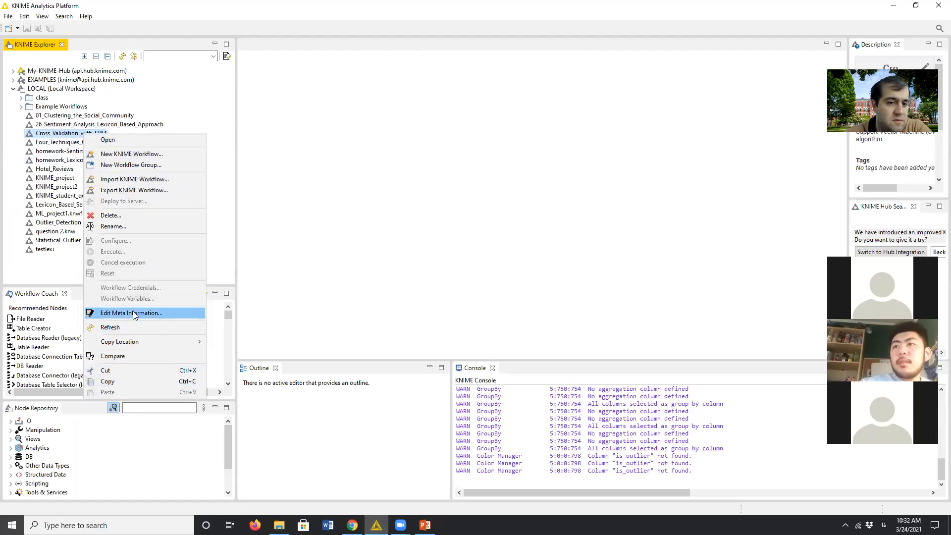
{"action": "left_click", "coordinate": [480, 300]}
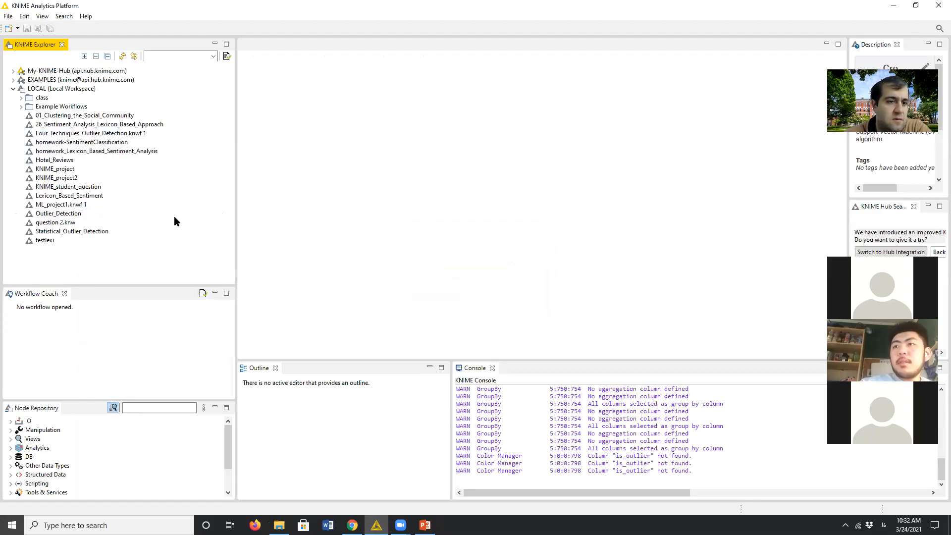
- Delete the Outlier_Detection workflow from the local workspace and confirm the deletion
{"action": "left_click", "coordinate": [74, 216]}
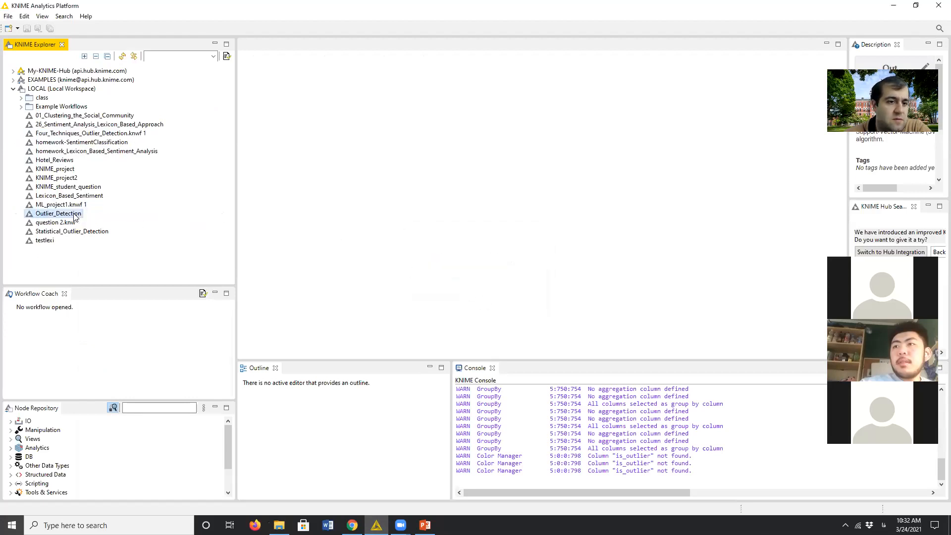
{"action": "right_click", "coordinate": [75, 216]}
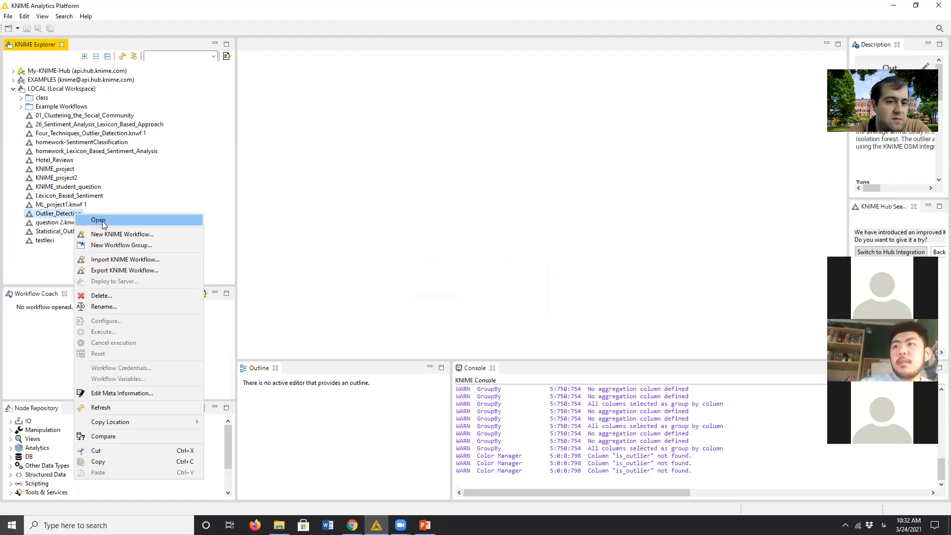
{"action": "left_click", "coordinate": [101, 296]}
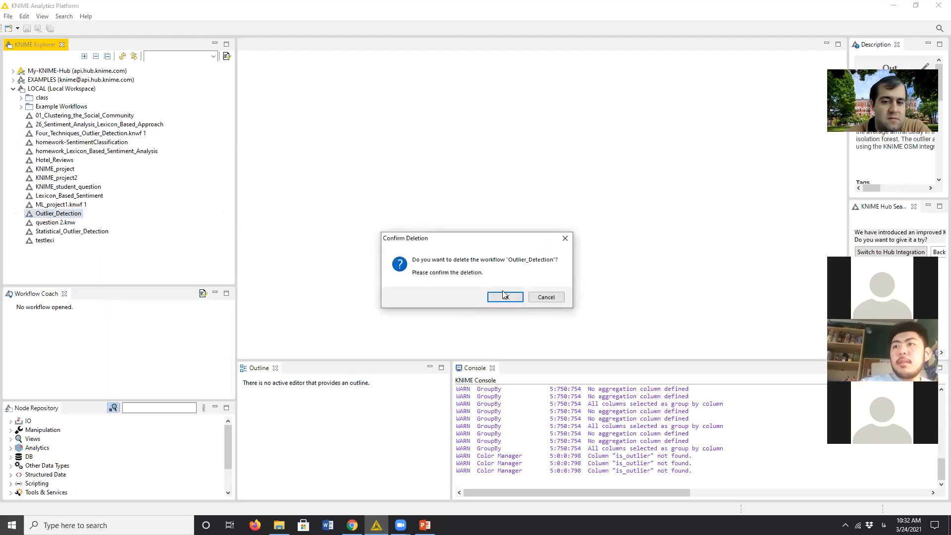
{"action": "left_click", "coordinate": [505, 296]}
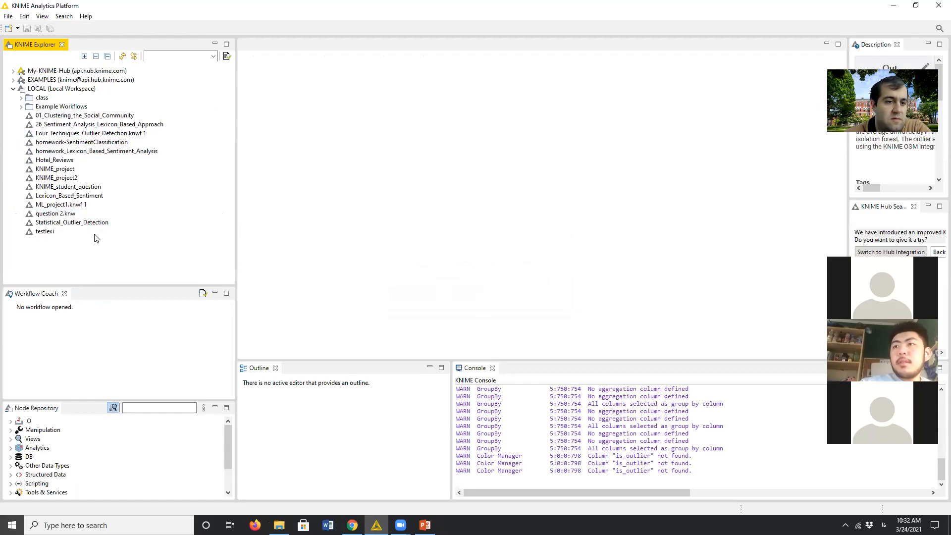
- Delete the Statistical_Outlier_Detection workflow from the local workspace and confirm the deletion
{"action": "left_click", "coordinate": [97, 225]}
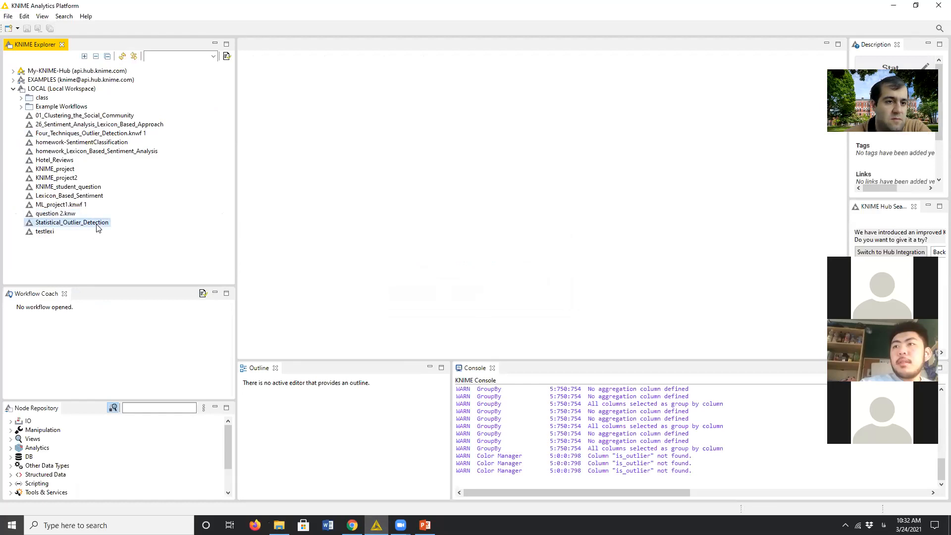
{"action": "right_click", "coordinate": [97, 226]}
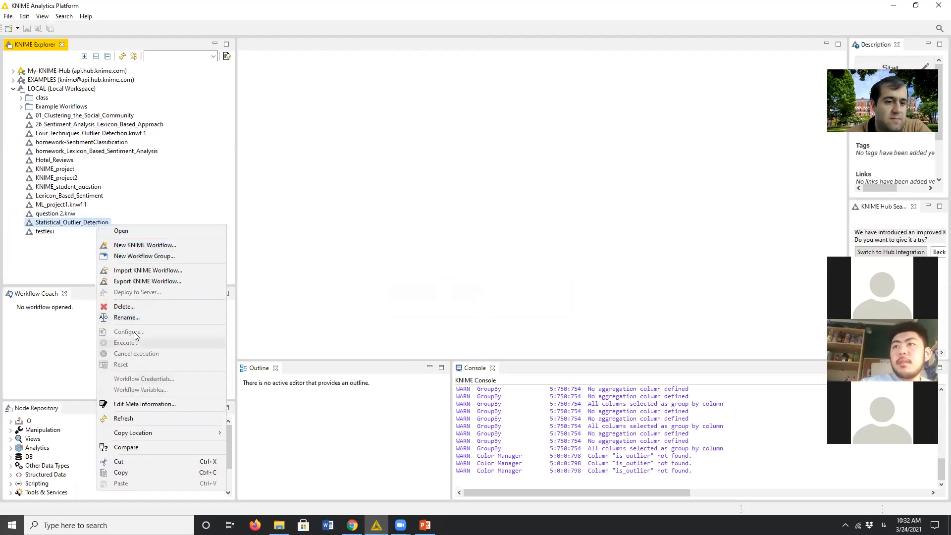
{"action": "left_click", "coordinate": [131, 307]}
{"action": "left_click", "coordinate": [468, 299]}
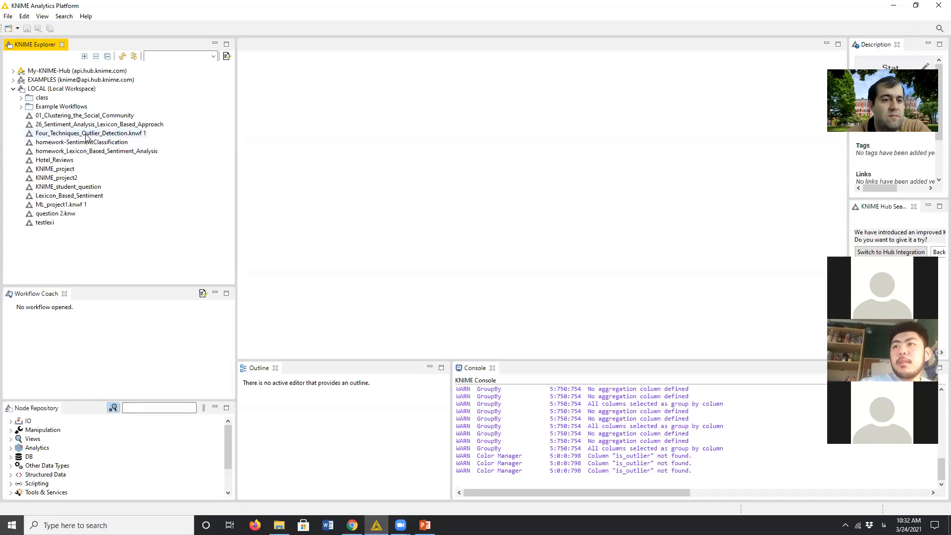
- Open Statistical_Outlier_Detection.knwf from the week 5 folder in File Explorer and save it as Statistical_Outlier_Detection in KNIME's local workspace
{"action": "left_click", "coordinate": [893, 6]}
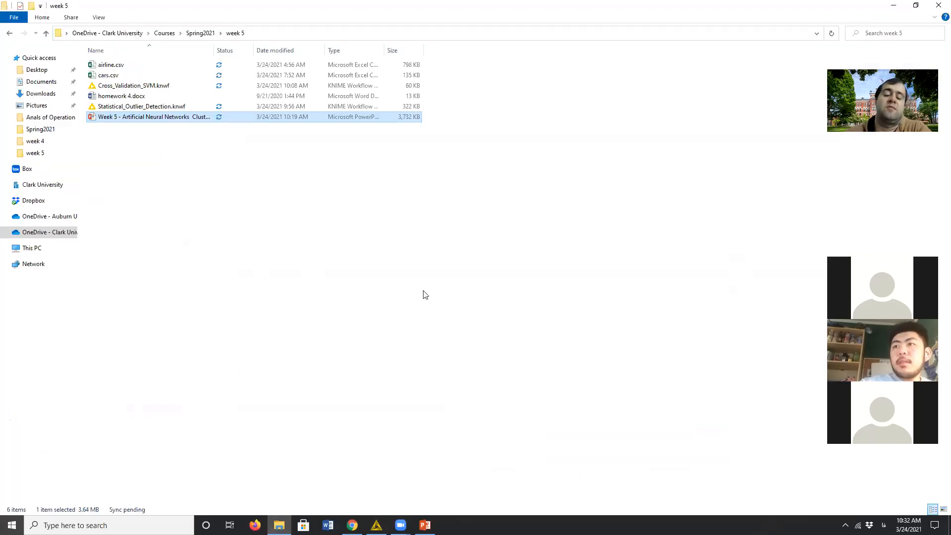
{"action": "left_click", "coordinate": [186, 165]}
{"action": "left_click", "coordinate": [143, 109]}
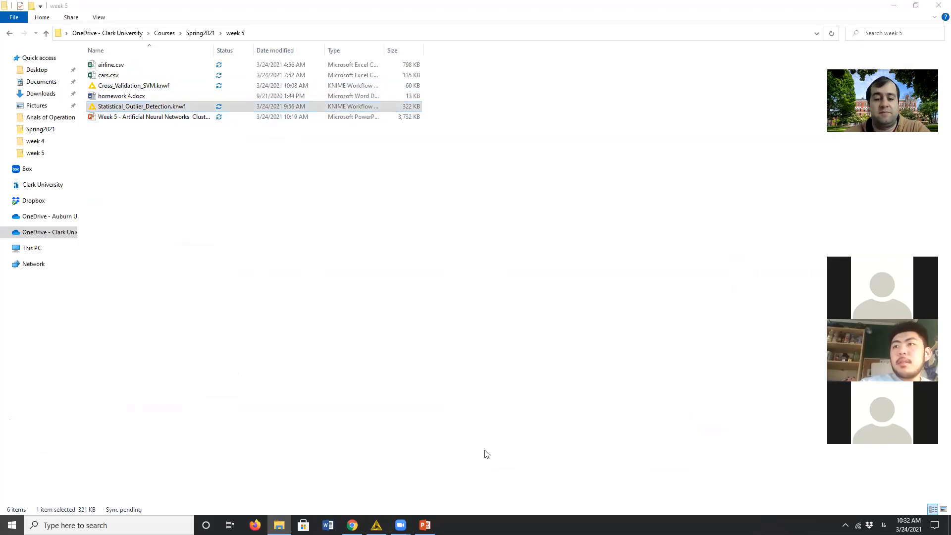
{"action": "left_click", "coordinate": [137, 110]}
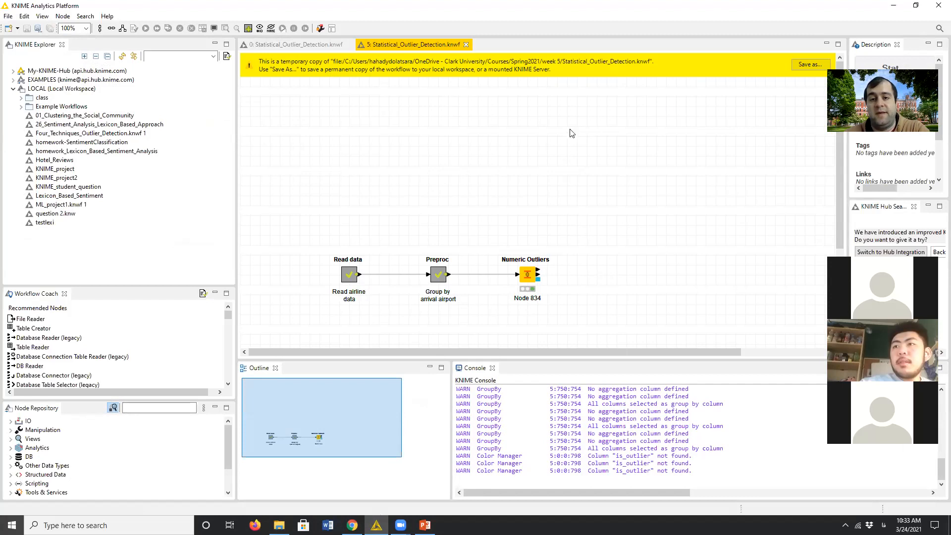
{"action": "left_click", "coordinate": [810, 65]}
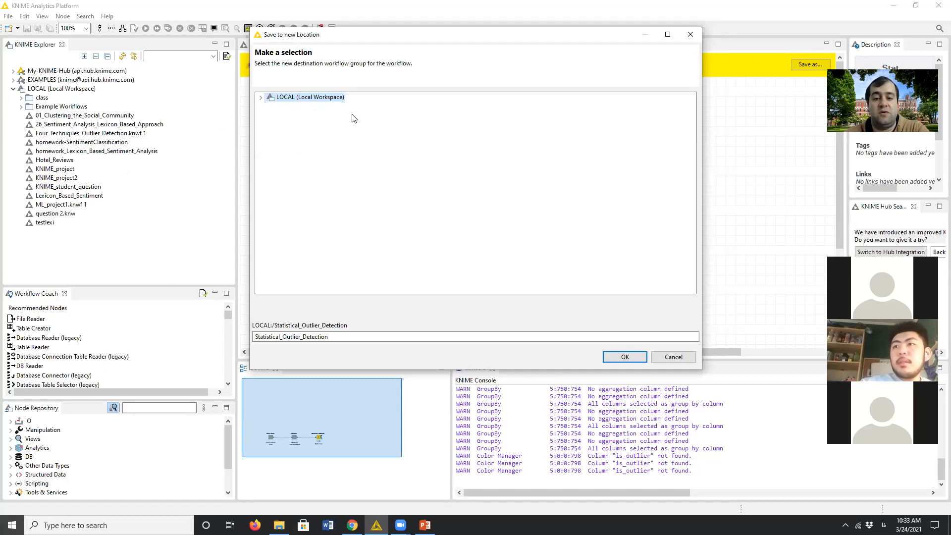
{"action": "left_click", "coordinate": [624, 356]}
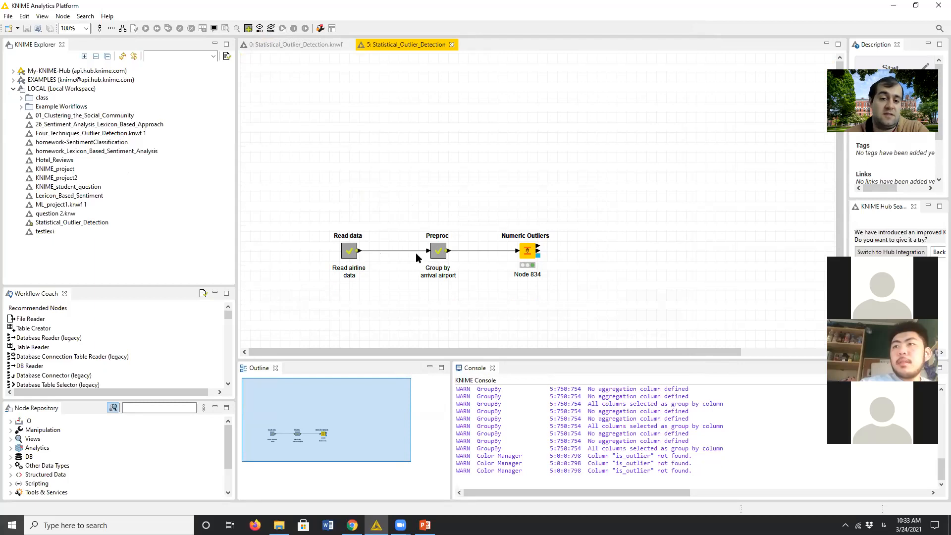
- Inspect the contents of the Read data metanode and return to the main workflow
{"action": "right_click", "coordinate": [353, 249]}
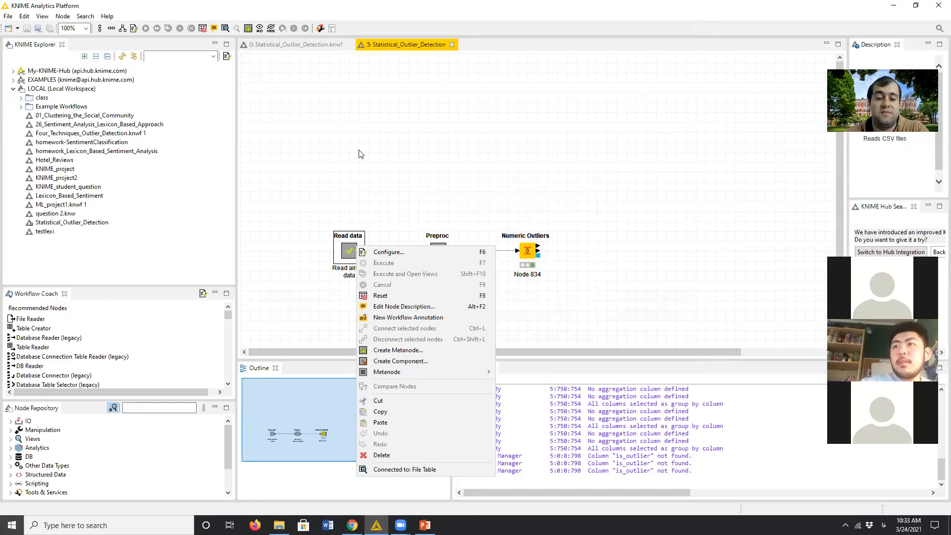
{"action": "left_click", "coordinate": [349, 203]}
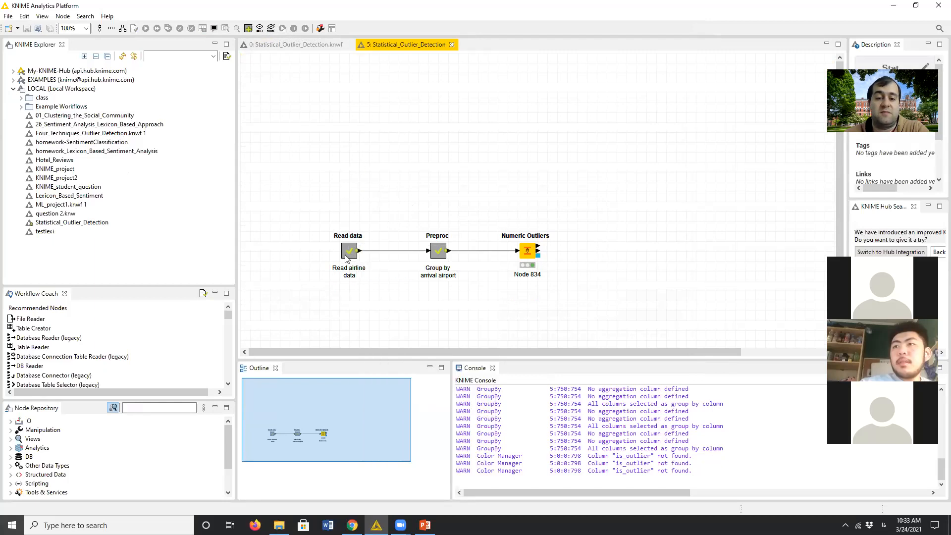
{"action": "double_click", "coordinate": [348, 251]}
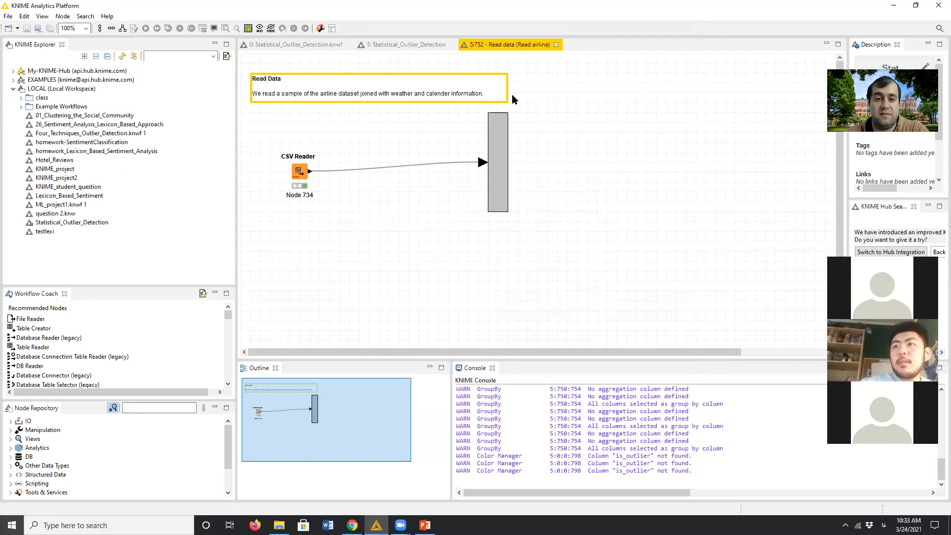
{"action": "left_click", "coordinate": [557, 44]}
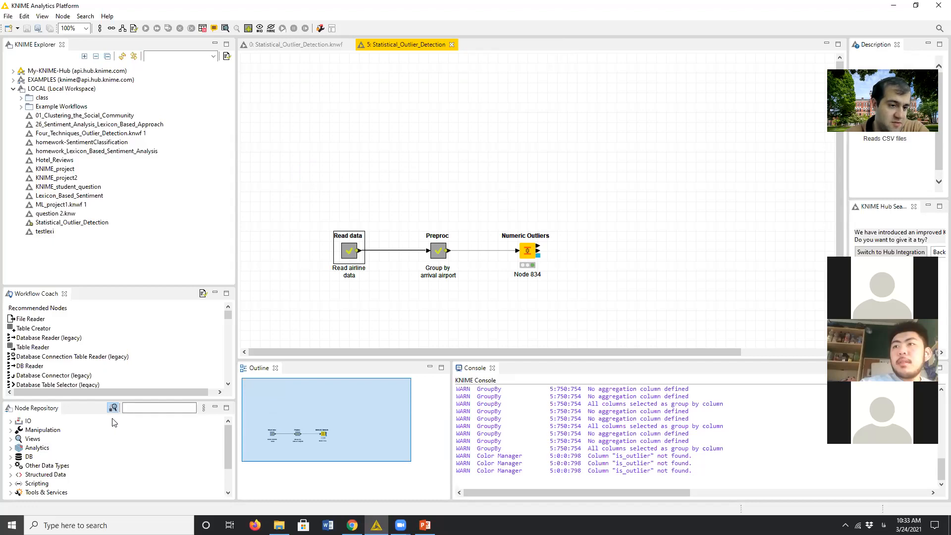
- Add a CSV Reader node from the IO Read category to the workflow, above the Read data metanode
{"action": "left_click", "coordinate": [24, 421]}
{"action": "left_click", "coordinate": [12, 421]}
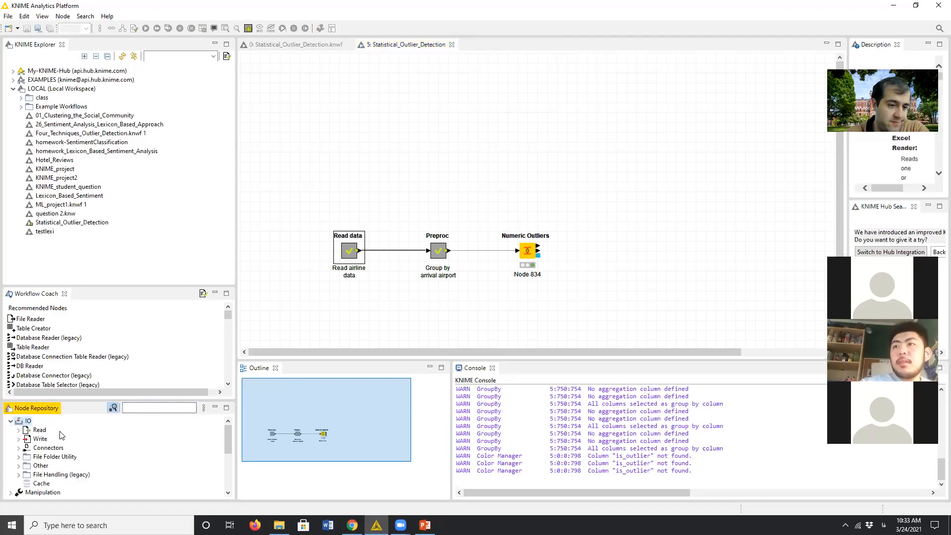
{"action": "left_click", "coordinate": [36, 431]}
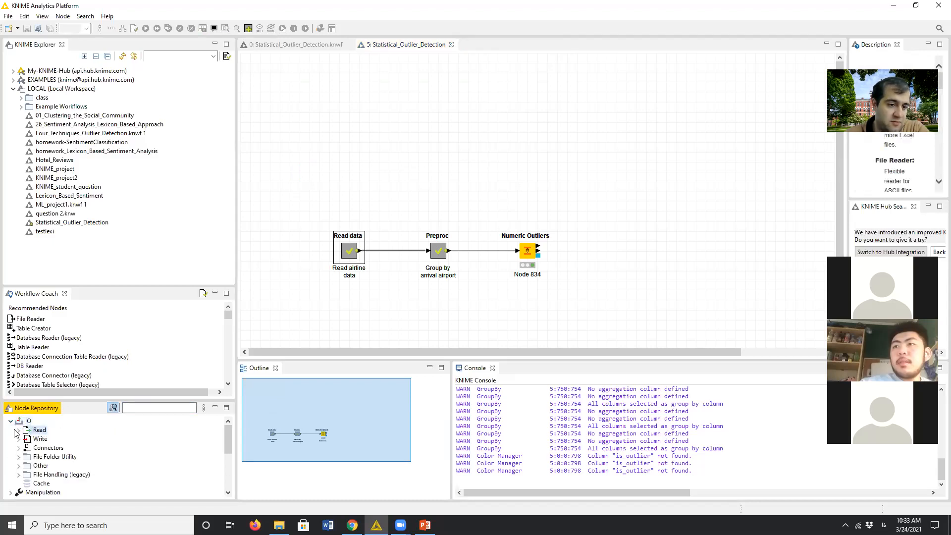
{"action": "left_click", "coordinate": [19, 430]}
{"action": "left_click_drag", "start_coordinate": [62, 462], "coordinate": [362, 121]}
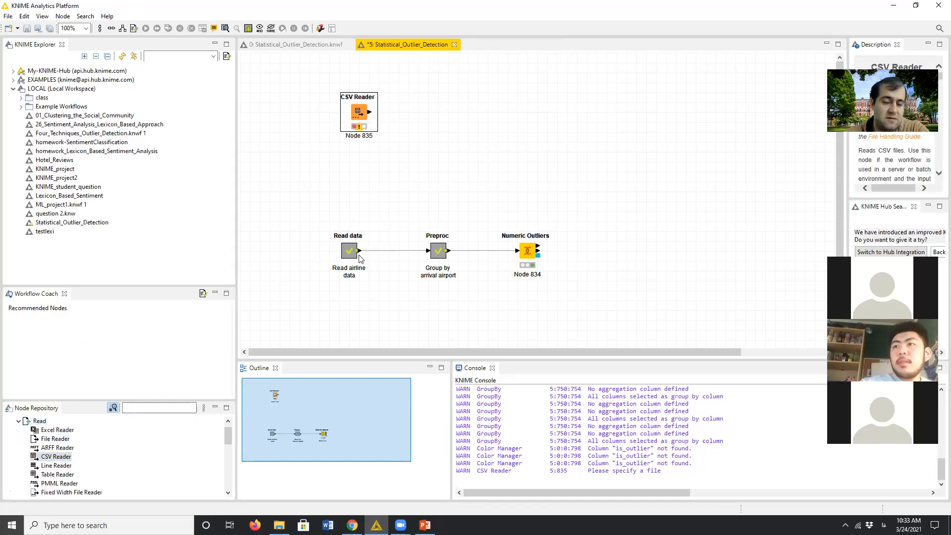
- Search the node repository for "filter", add a Column Filter node beside the CSV Reader, and connect the CSV Reader's output to it
{"action": "scroll", "coordinate": [89, 473], "scroll_direction": "down", "scroll_amount": 2}
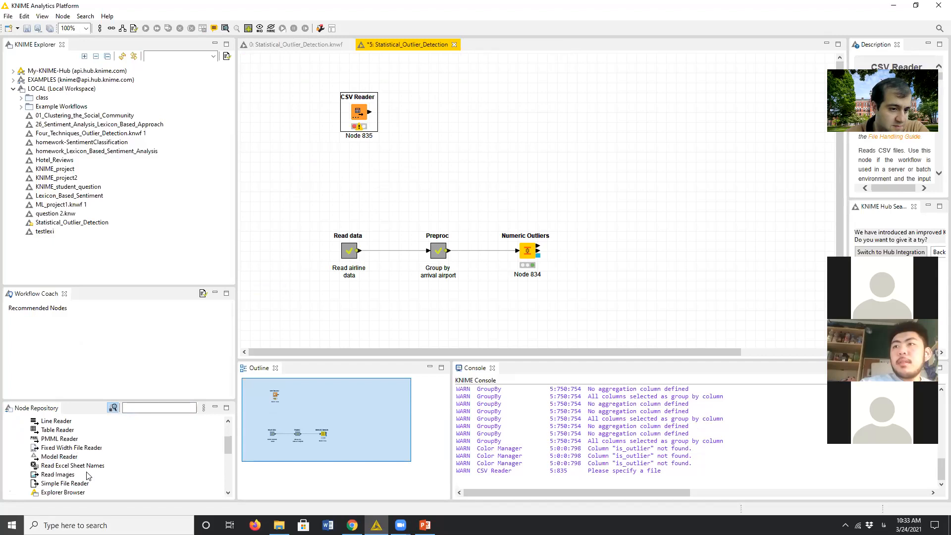
{"action": "scroll", "coordinate": [79, 466], "scroll_direction": "down", "scroll_amount": 3}
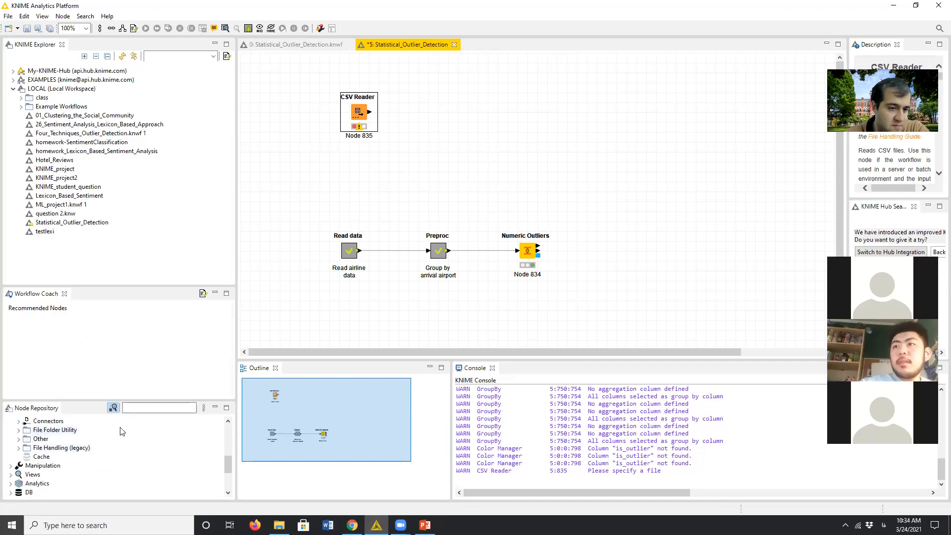
{"action": "left_click", "coordinate": [135, 404]}
{"action": "type", "text": "بهم"}
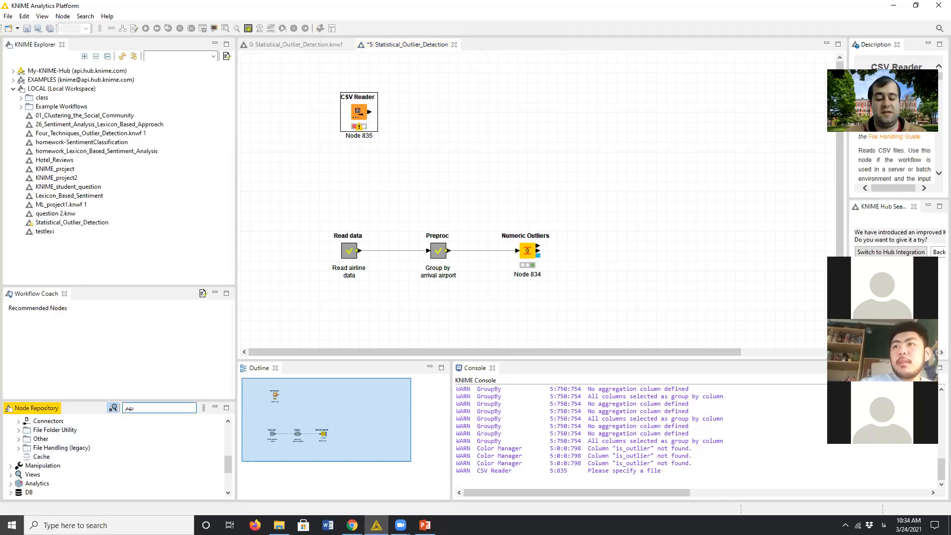
{"action": "type", "text": "فثق"}
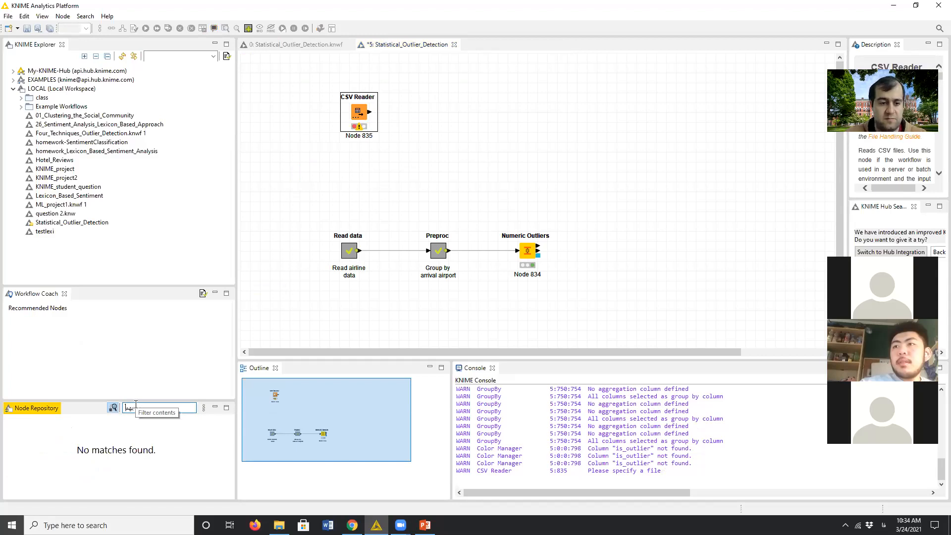
{"action": "type", "text": "filter"}
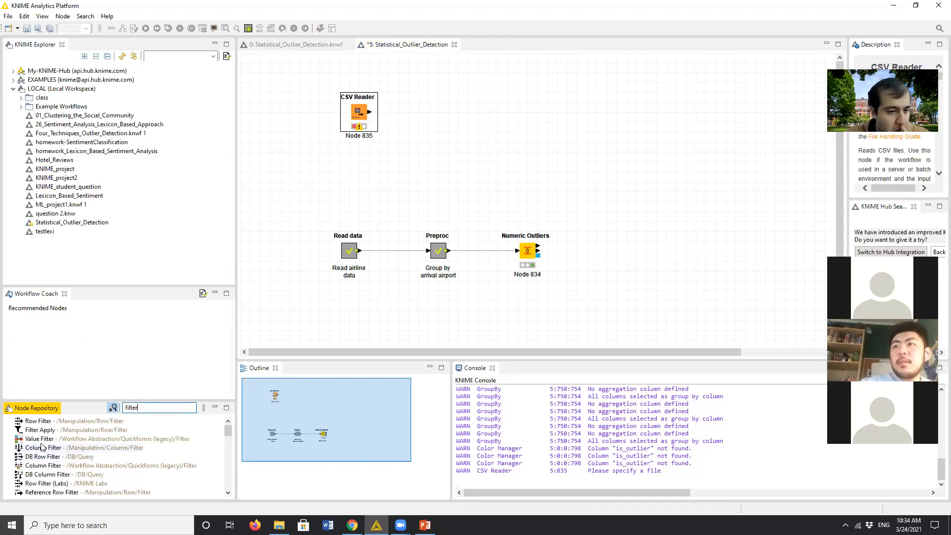
{"action": "left_click_drag", "start_coordinate": [42, 447], "coordinate": [469, 102]}
{"action": "left_click_drag", "start_coordinate": [371, 114], "coordinate": [458, 102]}
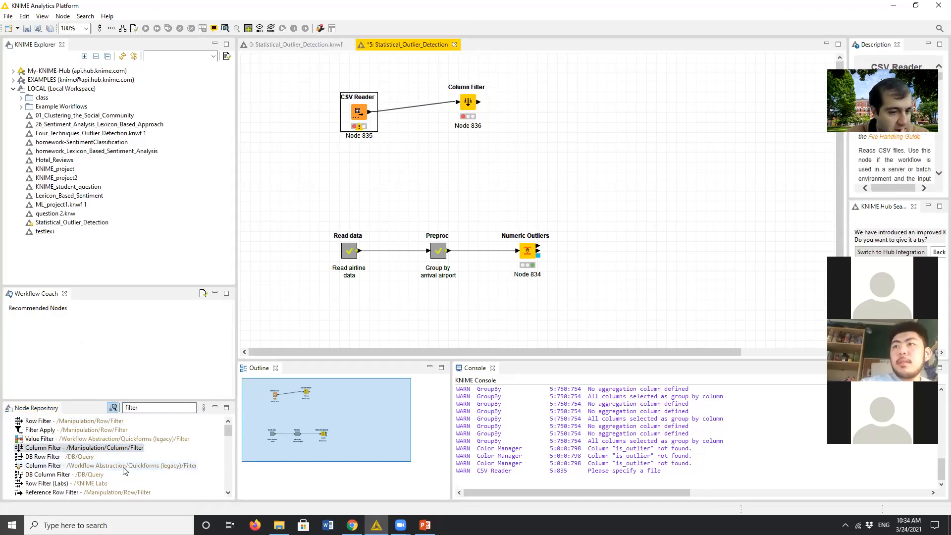
- Search the node repository for "writer", add a CSV Writer node after the Column Filter, and connect the Column Filter's output to it
{"action": "scroll", "coordinate": [51, 441], "scroll_direction": "down", "scroll_amount": 5}
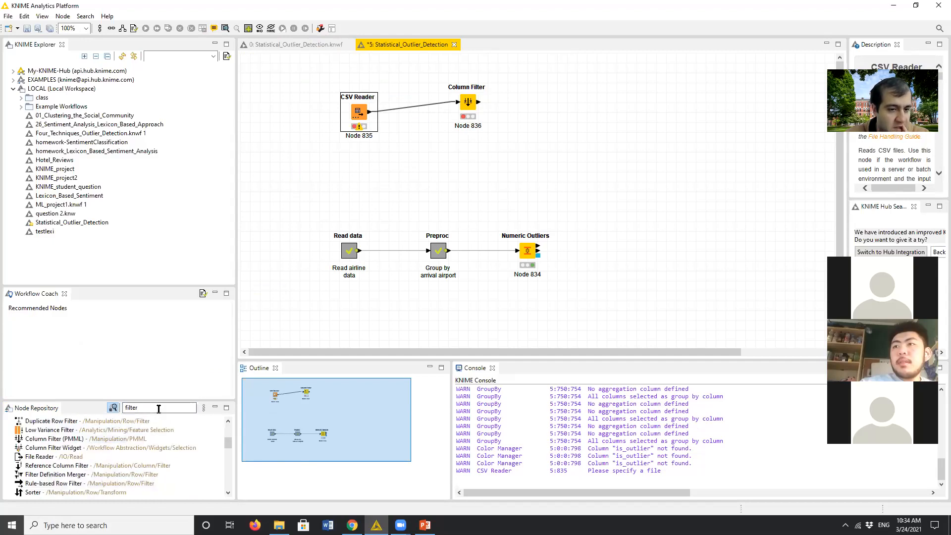
{"action": "left_click_drag", "start_coordinate": [158, 408], "coordinate": [58, 416]}
{"action": "type", "text": "writer"}
{"action": "left_click_drag", "start_coordinate": [44, 429], "coordinate": [557, 107]}
{"action": "left_click_drag", "start_coordinate": [479, 102], "coordinate": [549, 103]}
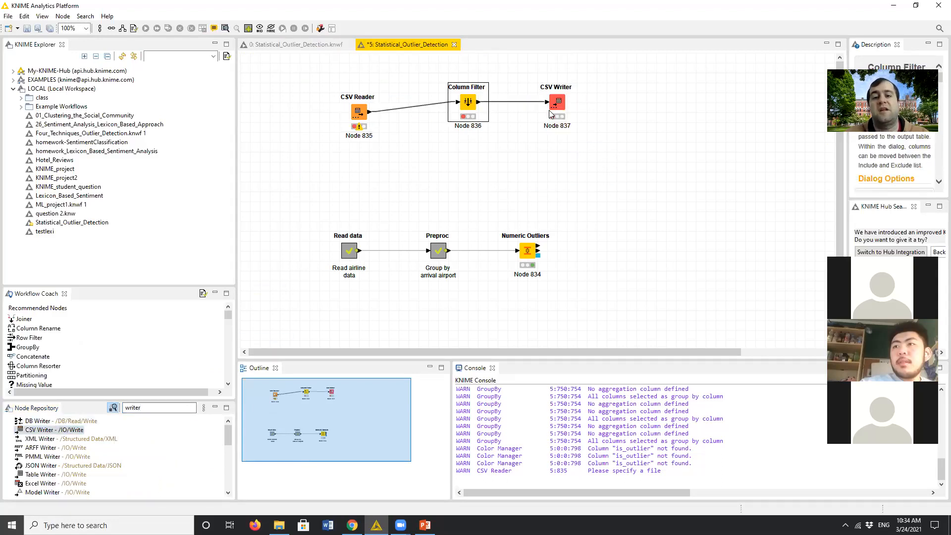
- Move the Column Filter node closer to the CSV Reader so the two nodes line up horizontally
{"action": "left_click", "coordinate": [524, 168]}
{"action": "left_click_drag", "start_coordinate": [464, 108], "coordinate": [435, 118]}
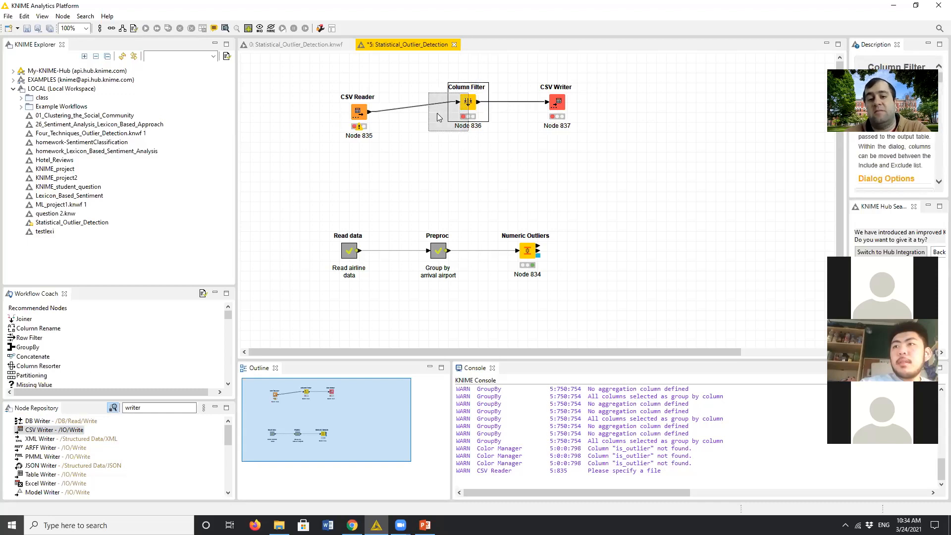
{"action": "left_click", "coordinate": [463, 69]}
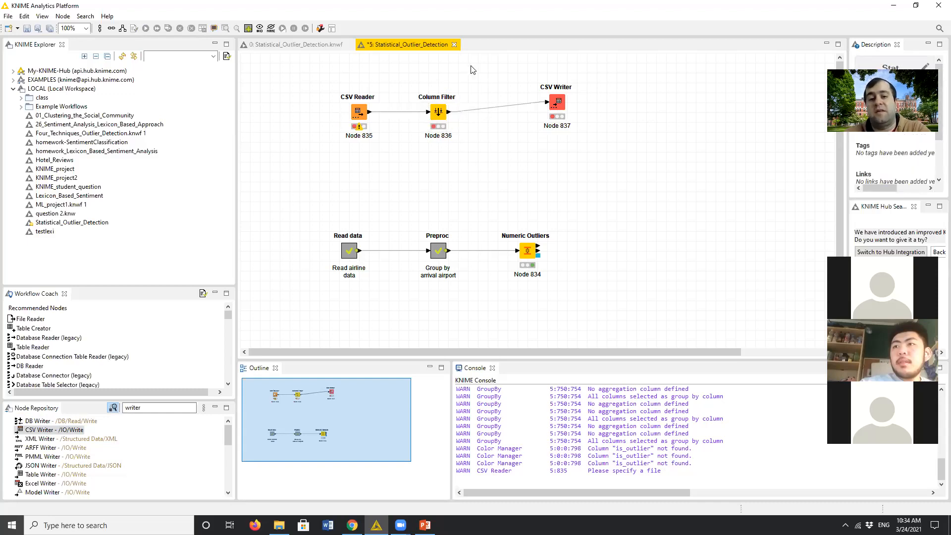
- Collapse the CSV Reader and Column Filter nodes into a metanode named Metanode1
{"action": "left_click_drag", "start_coordinate": [325, 71], "coordinate": [475, 172]}
{"action": "right_click", "coordinate": [435, 108]}
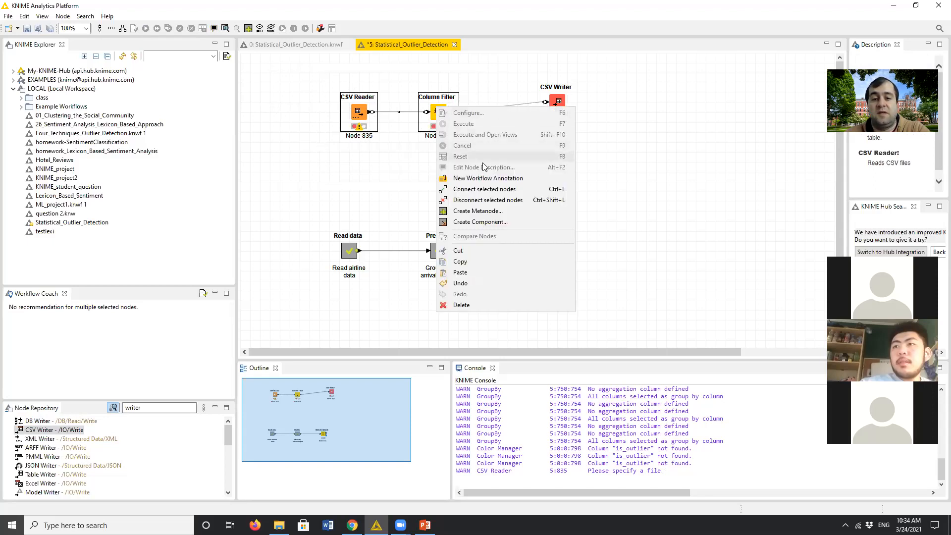
{"action": "left_click", "coordinate": [486, 211]}
{"action": "left_click", "coordinate": [441, 232]}
{"action": "type", "text": "1"}
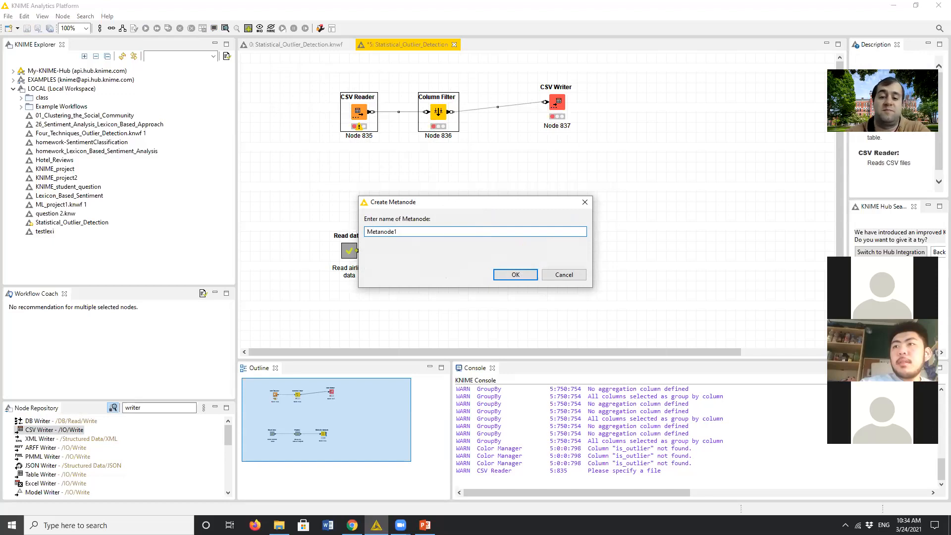
{"action": "left_click", "coordinate": [512, 275]}
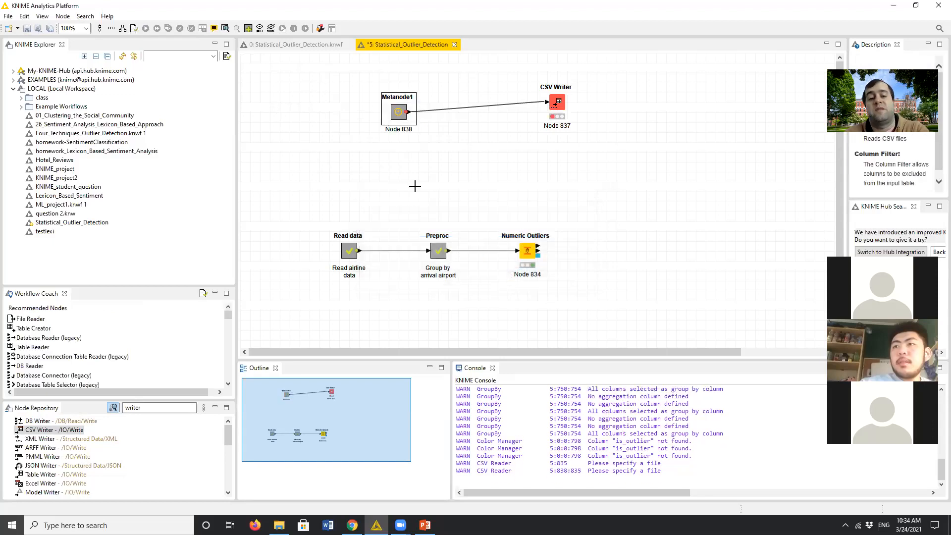
- Inspect the nodes inside Metanode1 and return to the main workflow
{"action": "double_click", "coordinate": [400, 117]}
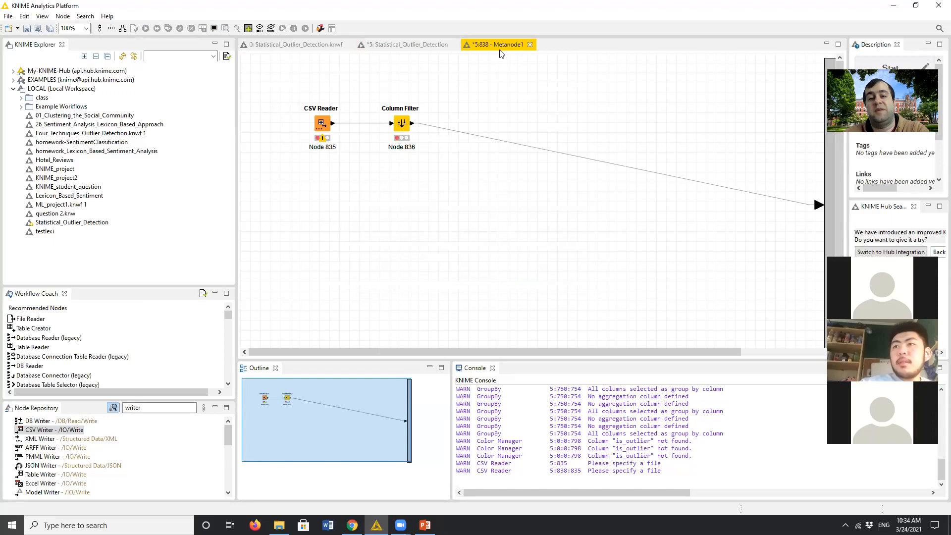
{"action": "left_click", "coordinate": [530, 45]}
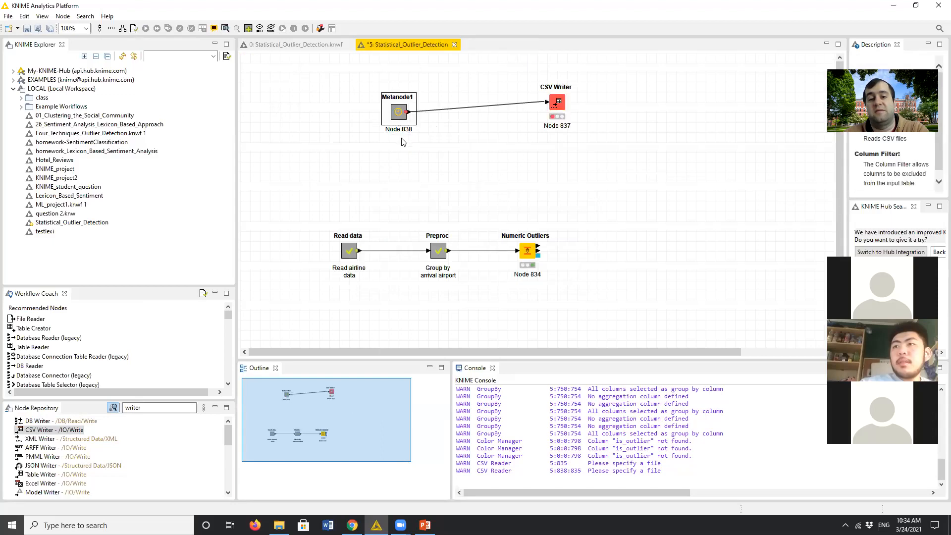
{"action": "left_click", "coordinate": [406, 150]}
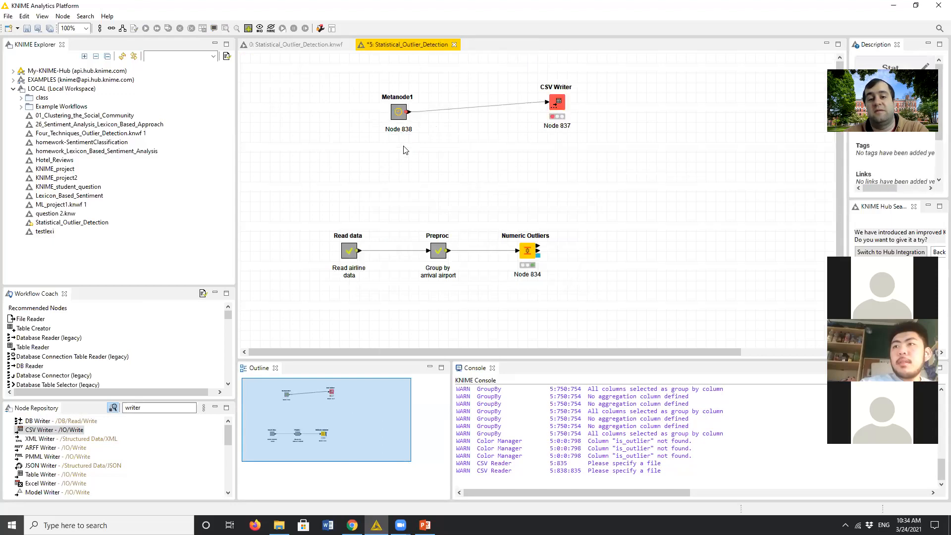
{"action": "double_click", "coordinate": [399, 112]}
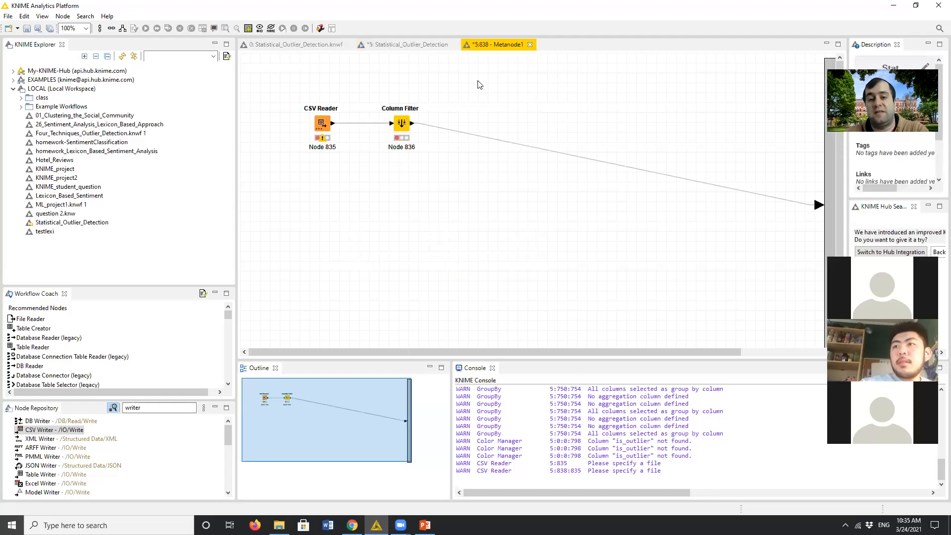
{"action": "left_click", "coordinate": [530, 44]}
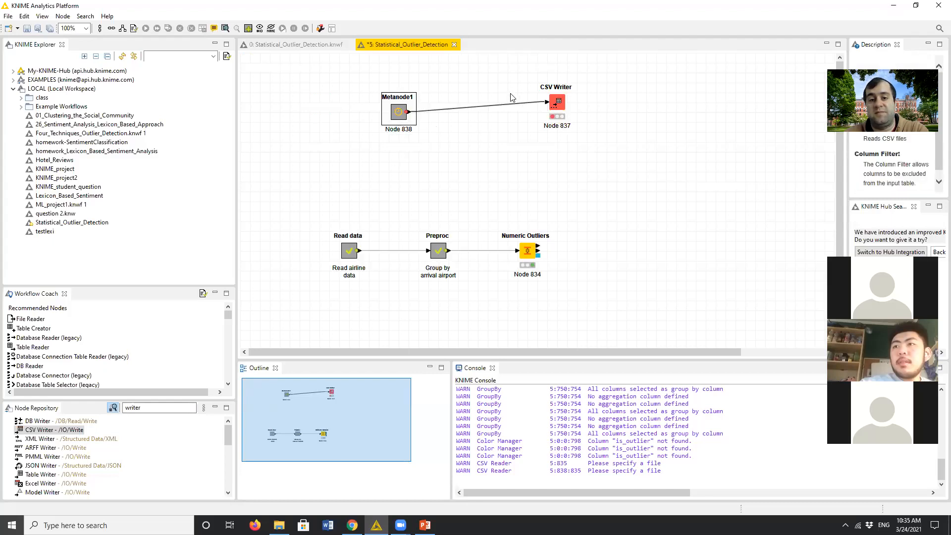
- Expand Metanode1 back into its individual nodes in the main workflow
{"action": "right_click", "coordinate": [399, 115]}
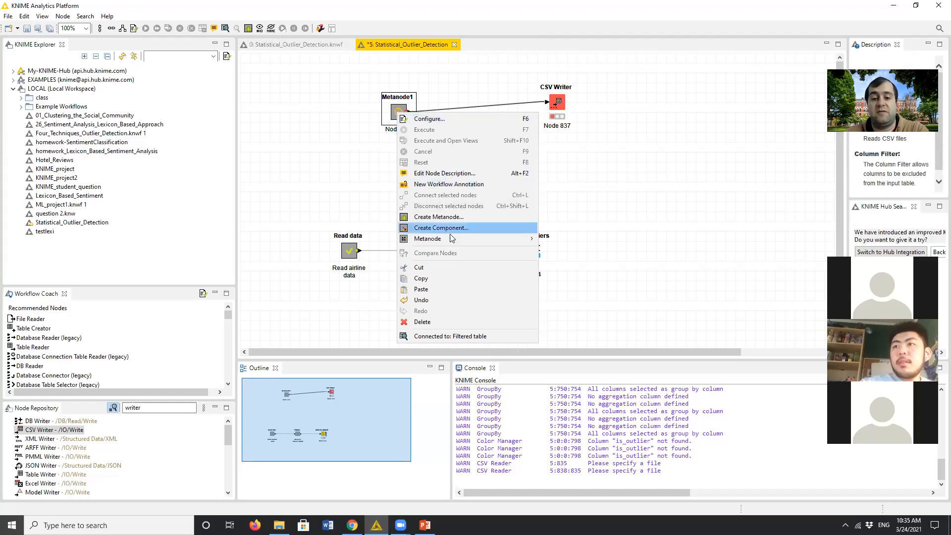
{"action": "mouse_move", "coordinate": [453, 240]}
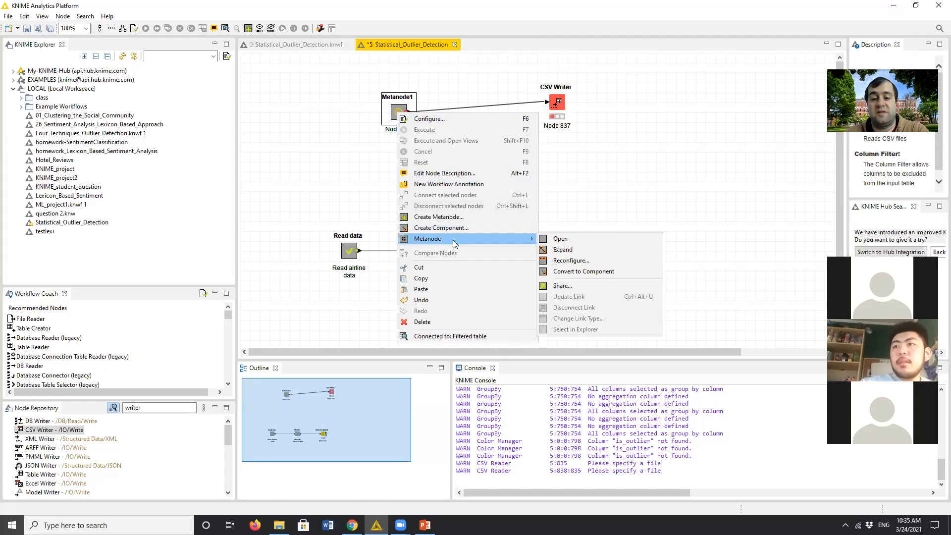
{"action": "left_click", "coordinate": [586, 254]}
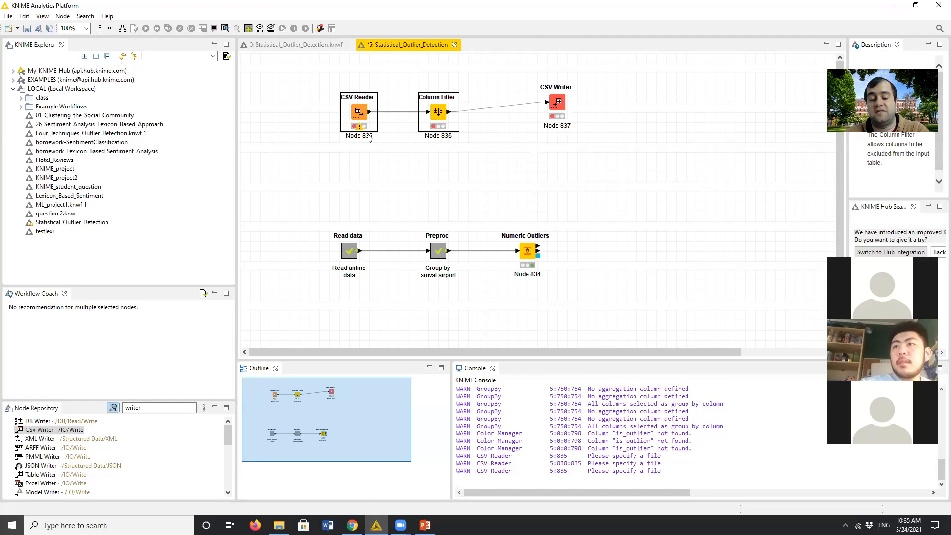
{"action": "left_click", "coordinate": [453, 159]}
- Collapse the CSV Reader and Column Filter nodes into a component named Component1
{"action": "left_click_drag", "start_coordinate": [324, 68], "coordinate": [455, 167]}
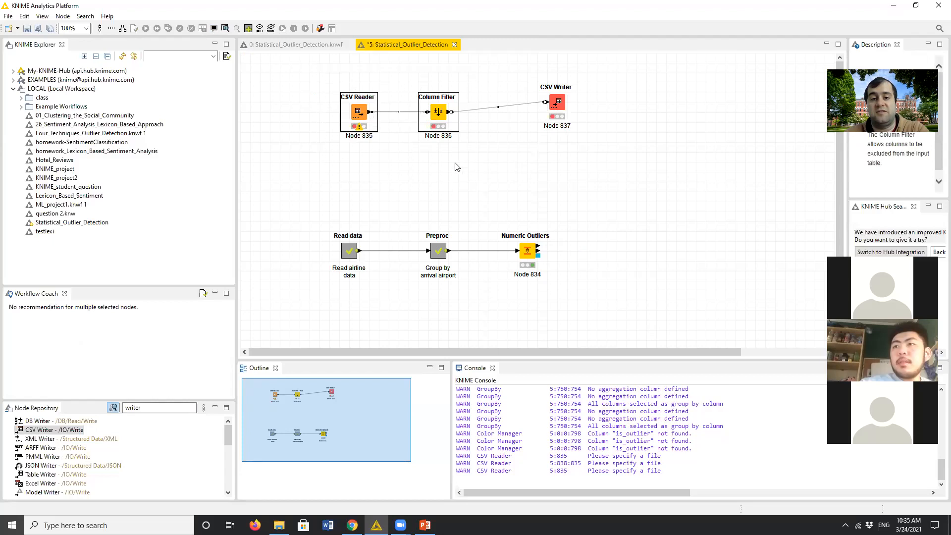
{"action": "right_click", "coordinate": [438, 119]}
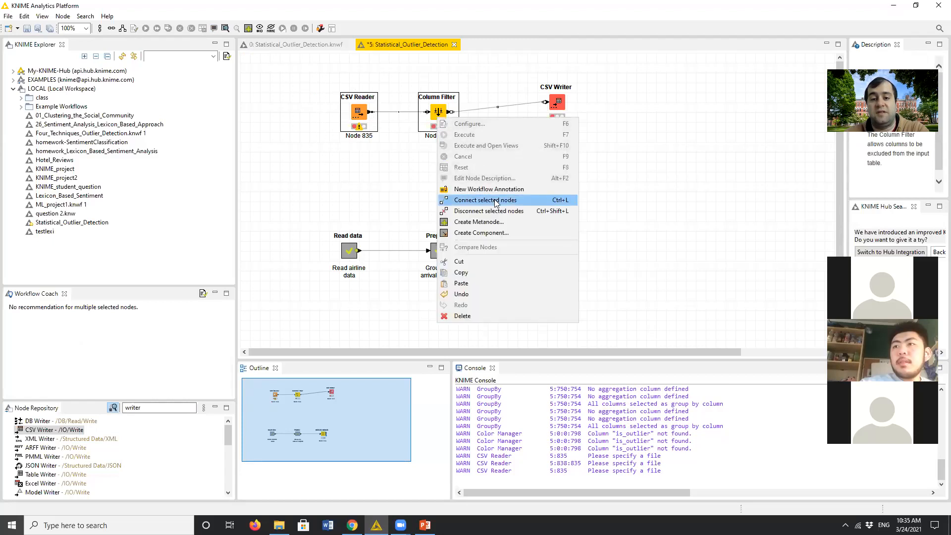
{"action": "left_click", "coordinate": [499, 234]}
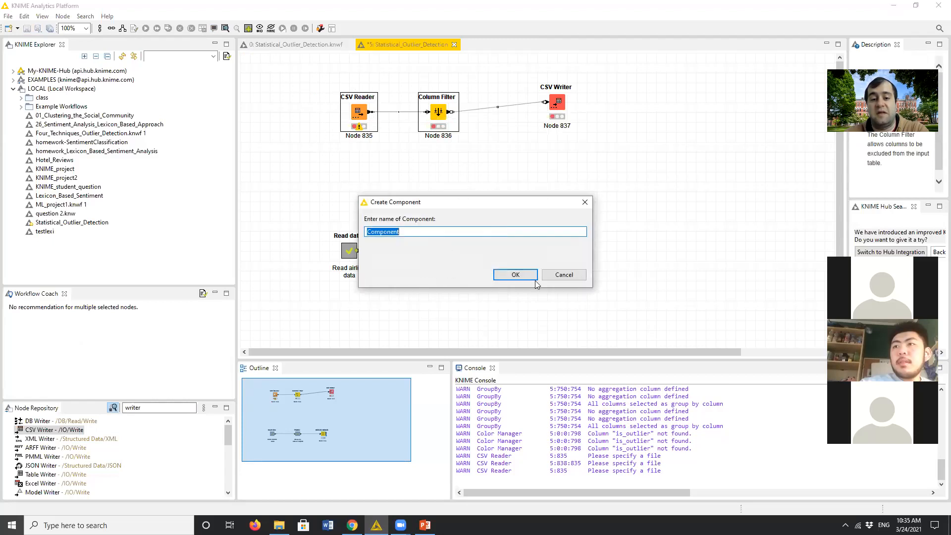
{"action": "left_click", "coordinate": [457, 232]}
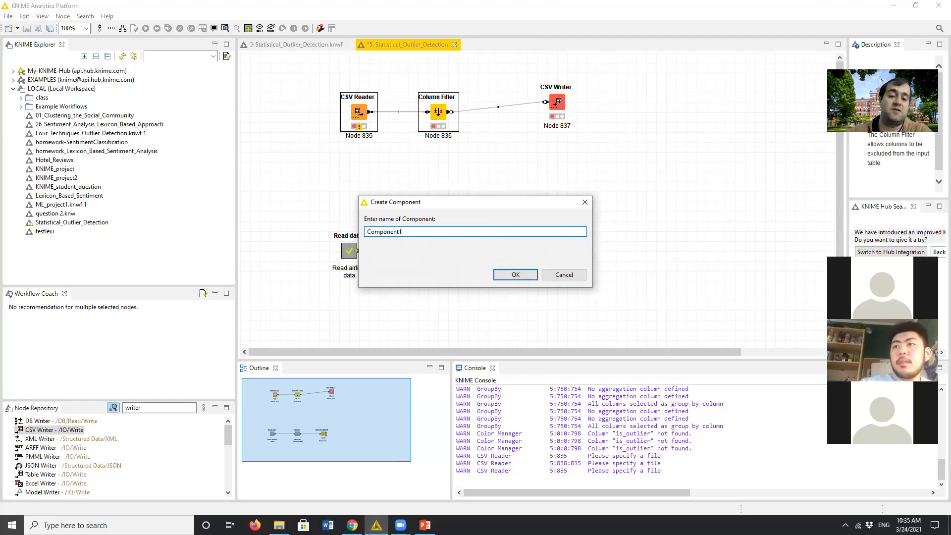
{"action": "type", "text": "1"}
{"action": "left_click", "coordinate": [516, 274]}
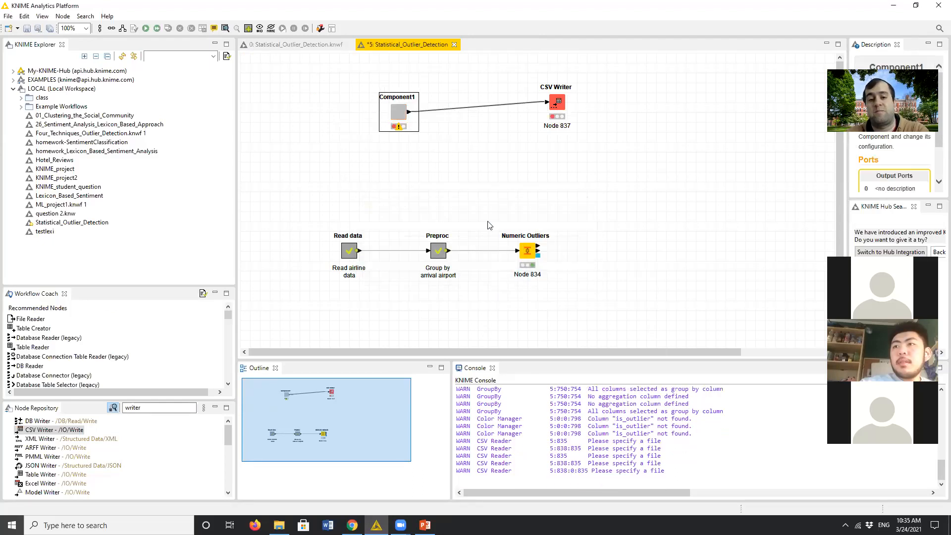
{"action": "left_click", "coordinate": [415, 148]}
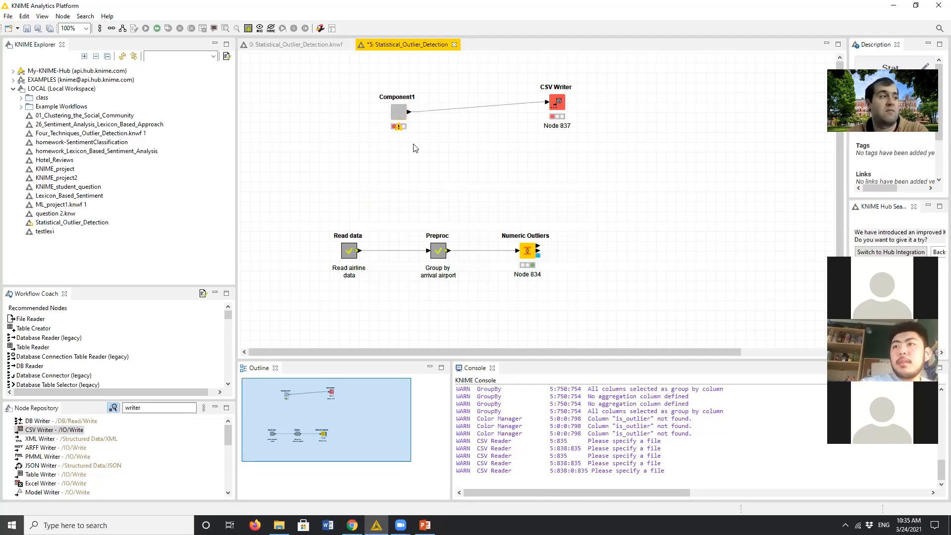
- Look inside the Read data metanode for comparison with Component1 and return to the main workflow
{"action": "left_click", "coordinate": [400, 114]}
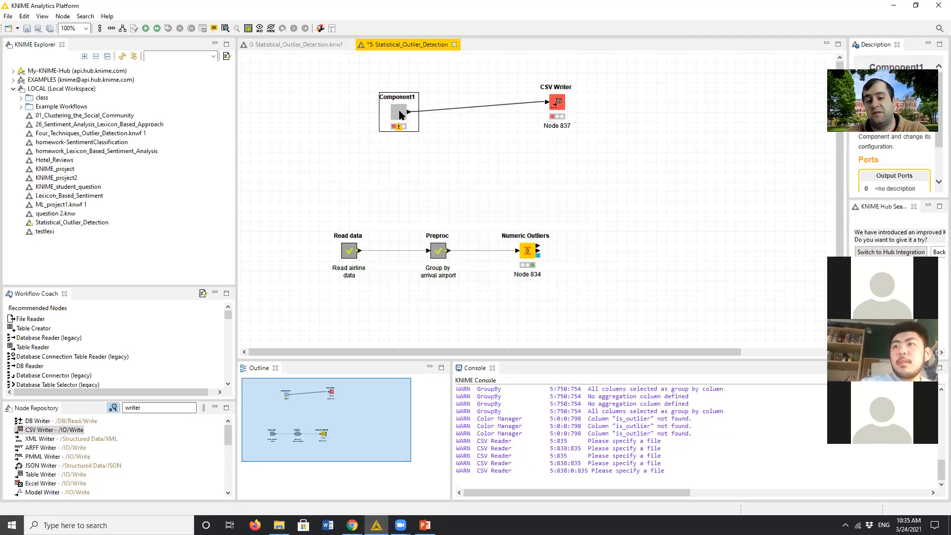
{"action": "double_click", "coordinate": [350, 251]}
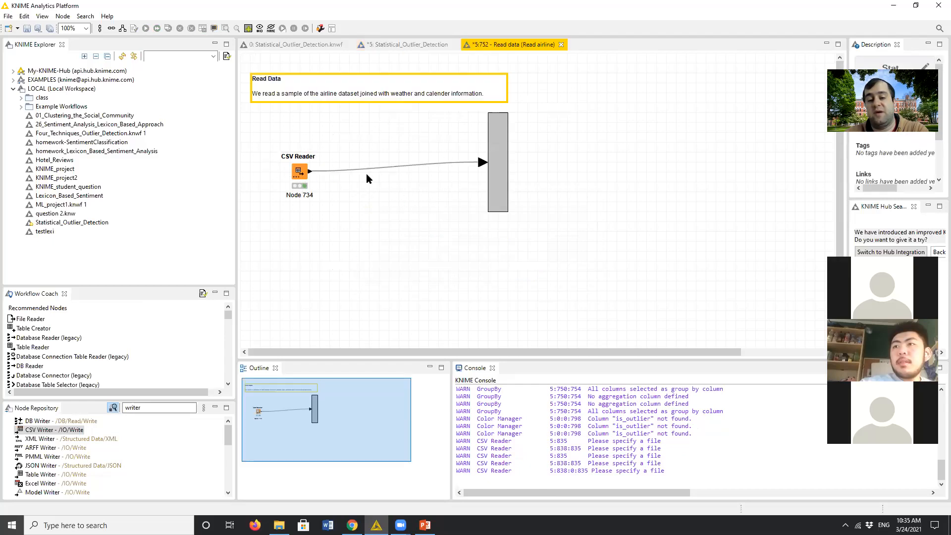
{"action": "left_click", "coordinate": [561, 44]}
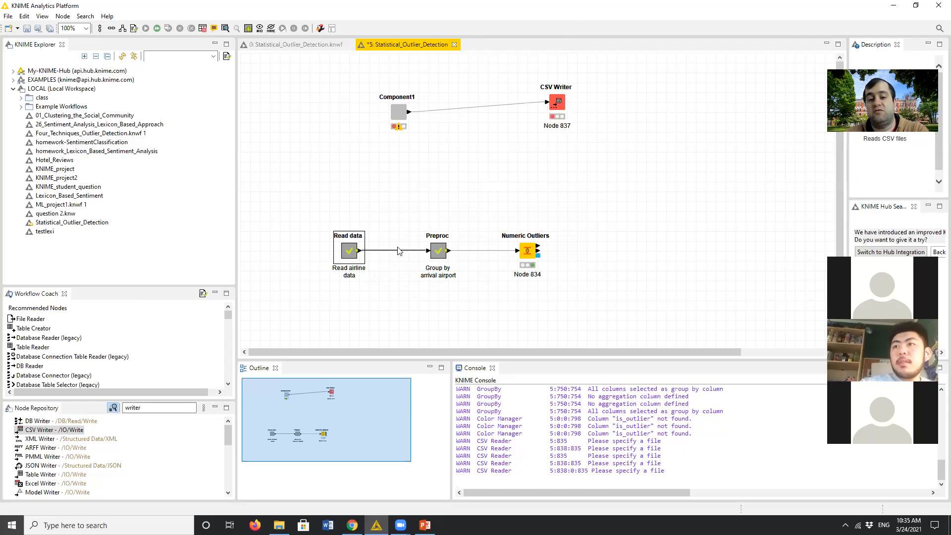
- Expand Component1 back into its individual nodes in the main workflow
{"action": "right_click", "coordinate": [401, 113]}
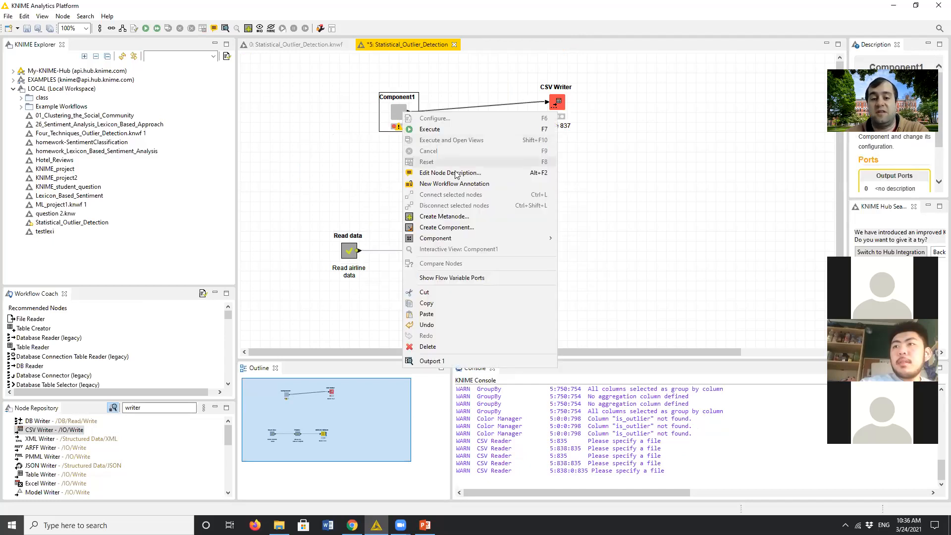
{"action": "mouse_move", "coordinate": [521, 238]}
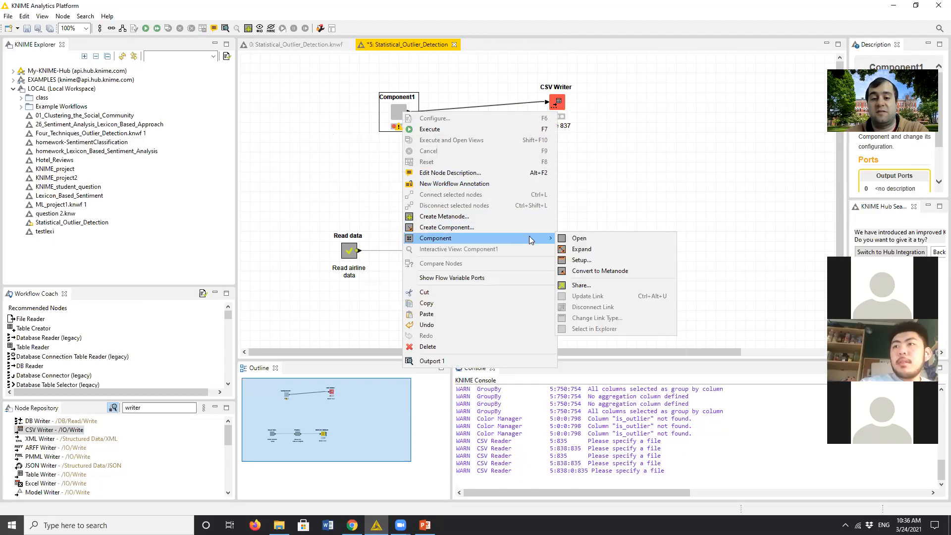
{"action": "left_click", "coordinate": [565, 249]}
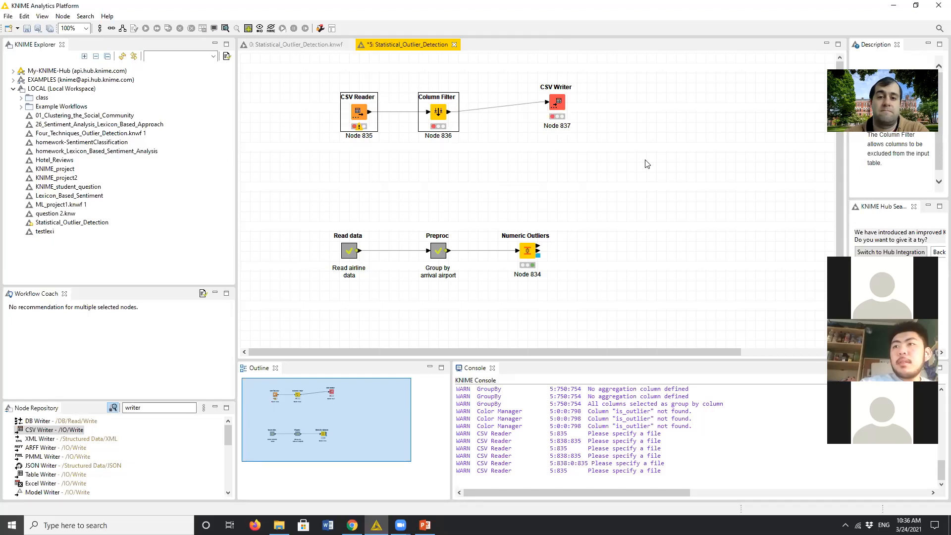
{"action": "left_click", "coordinate": [401, 525]}
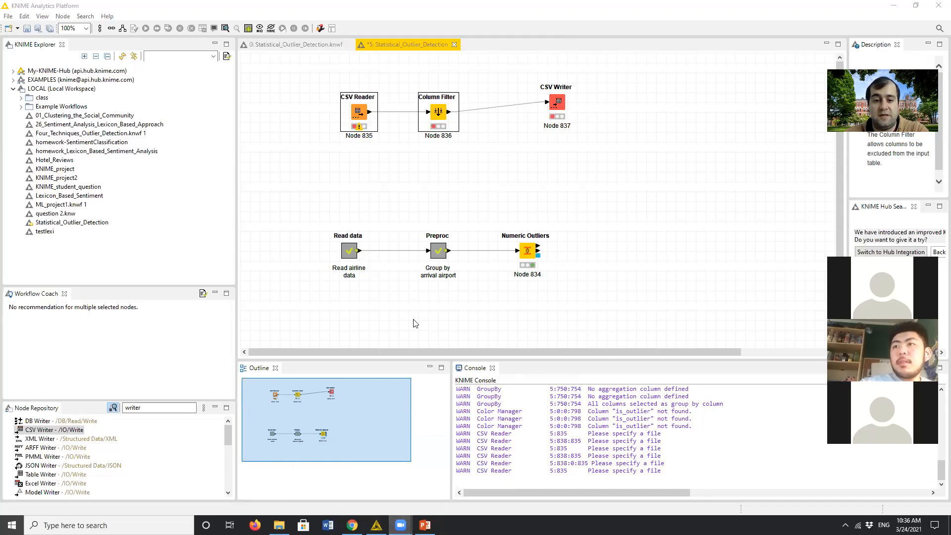
{"action": "left_click", "coordinate": [590, 121]}
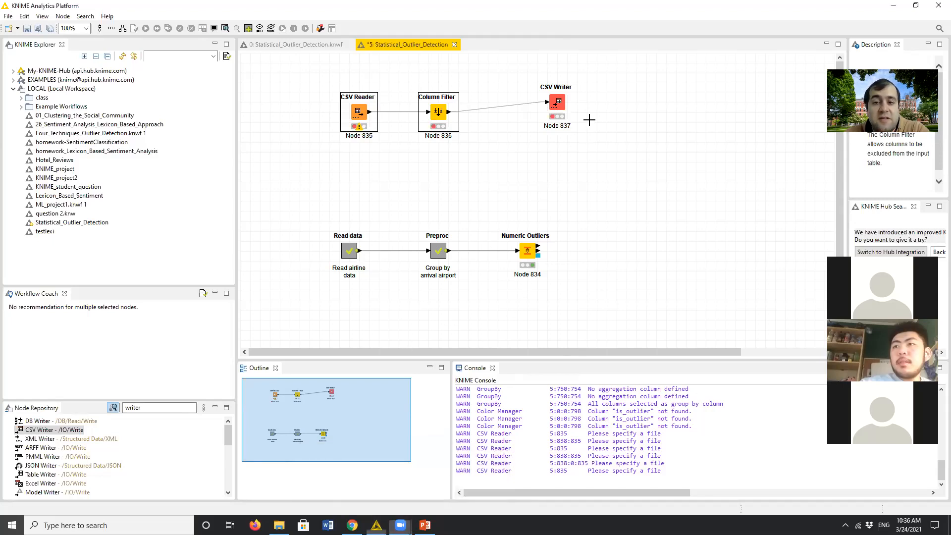
- Delete the demonstration CSV Reader, Column Filter and CSV Writer nodes together with their connections from the main workflow
{"action": "left_click_drag", "start_coordinate": [601, 59], "coordinate": [300, 176]}
{"action": "key", "text": "Delete"}
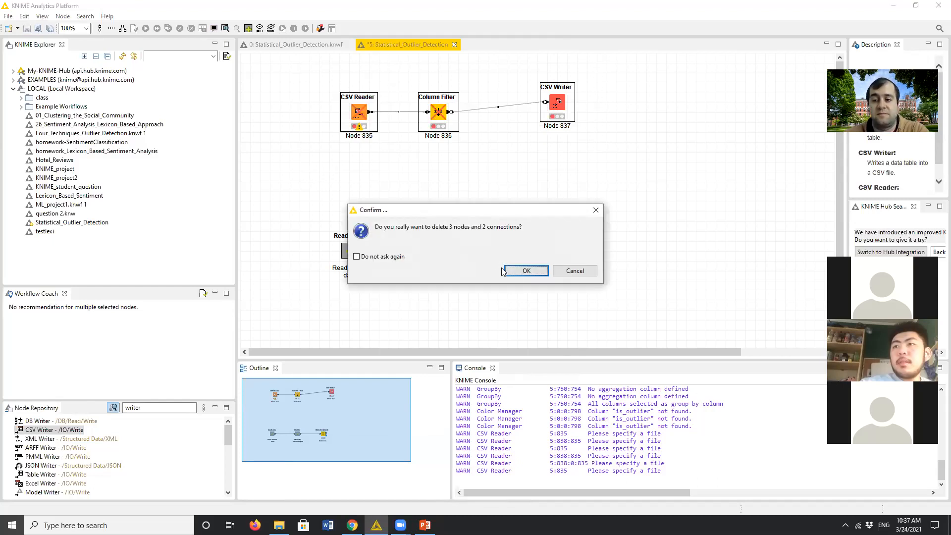
{"action": "left_click", "coordinate": [529, 271]}
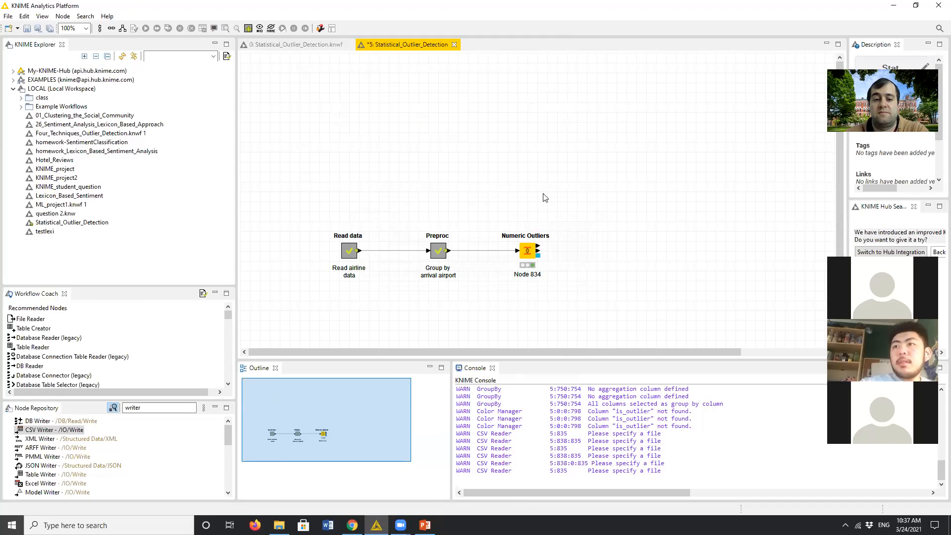
- Open the configuration of the CSV Reader node inside the Read data metanode
{"action": "left_click", "coordinate": [351, 252]}
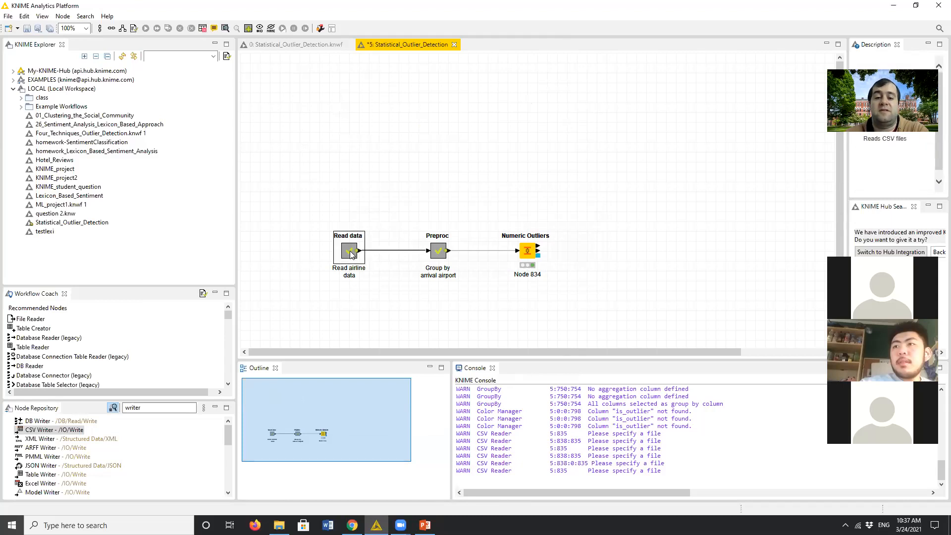
{"action": "double_click", "coordinate": [351, 252]}
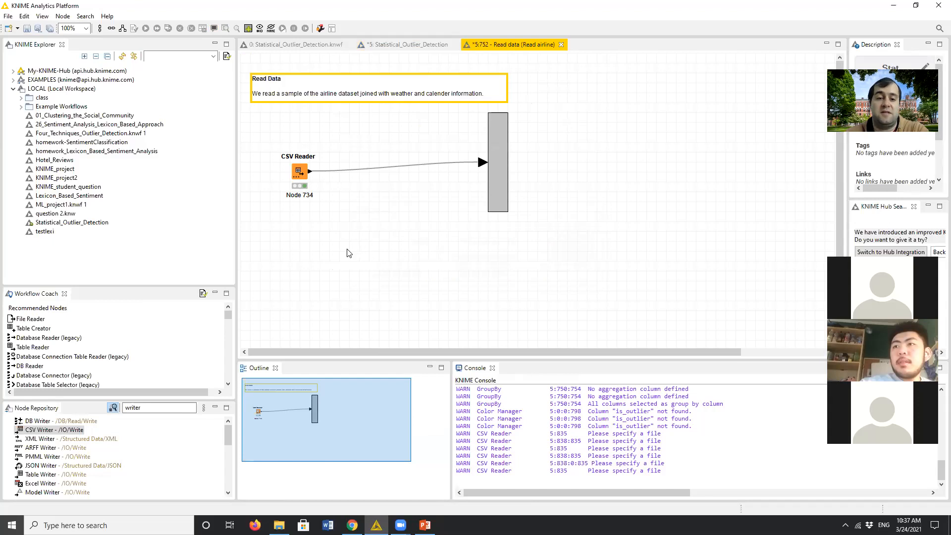
{"action": "left_click", "coordinate": [300, 169]}
{"action": "double_click", "coordinate": [300, 169]}
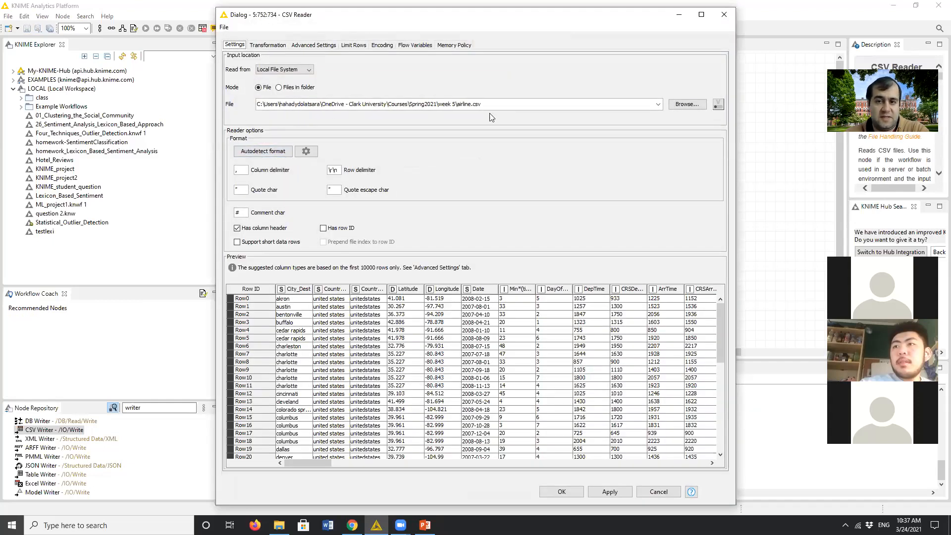
- Choose airline.csv from the week 5 folder as the CSV Reader's input file, accept the settings and close the Read data metanode
{"action": "left_click", "coordinate": [685, 106]}
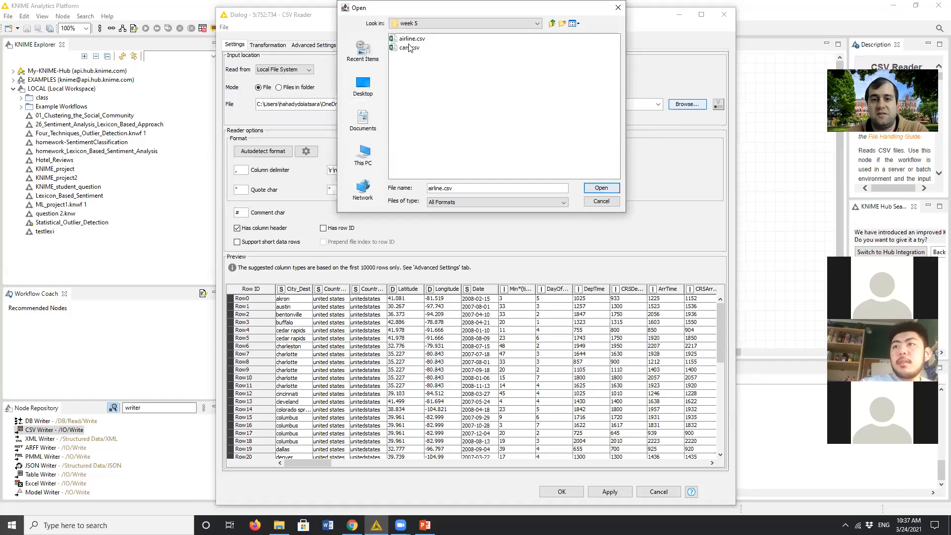
{"action": "left_click", "coordinate": [411, 39]}
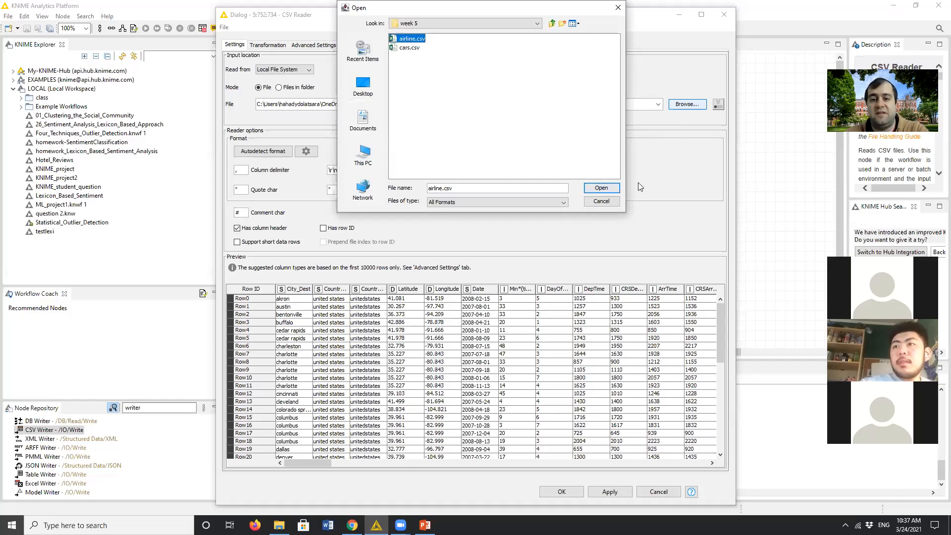
{"action": "left_click", "coordinate": [608, 188]}
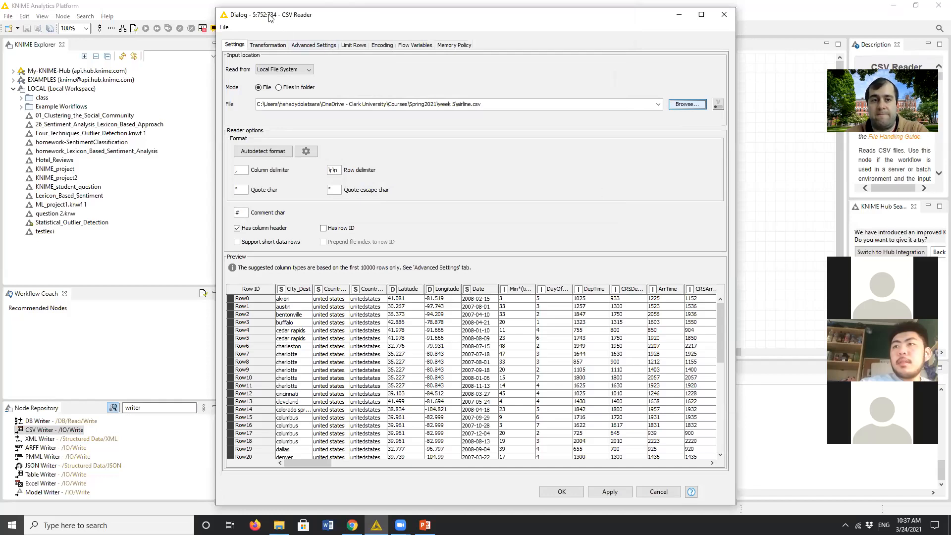
{"action": "left_click_drag", "start_coordinate": [269, 18], "coordinate": [293, 47]}
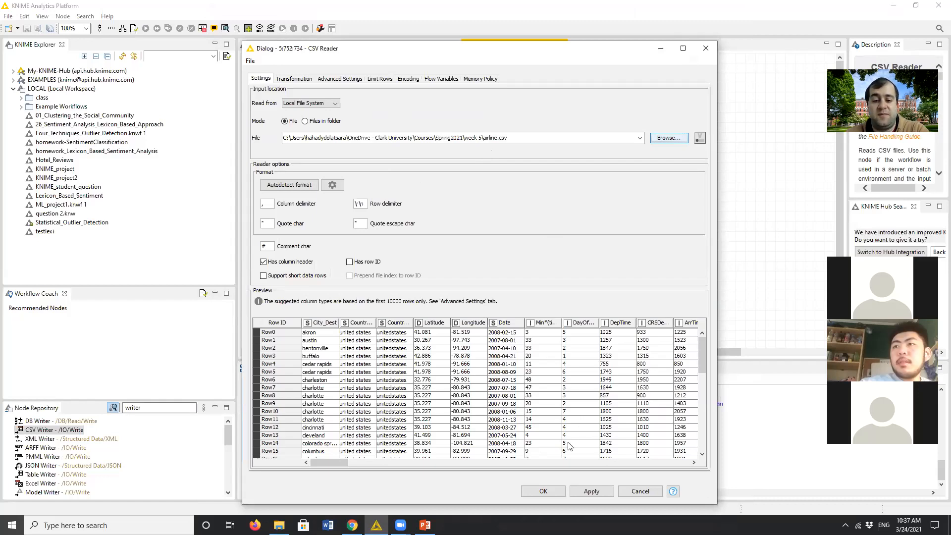
{"action": "left_click", "coordinate": [543, 491]}
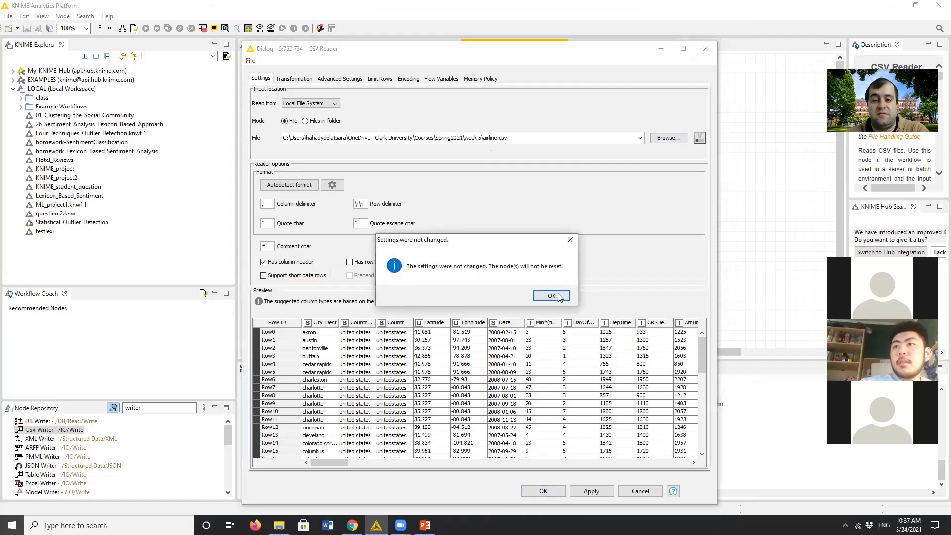
{"action": "left_click", "coordinate": [558, 298]}
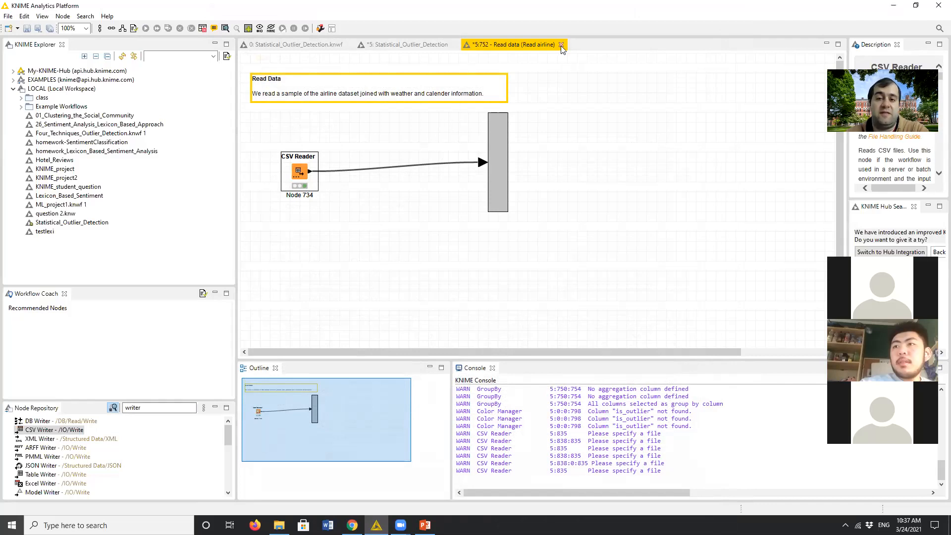
{"action": "key", "text": "ctrl+w"}
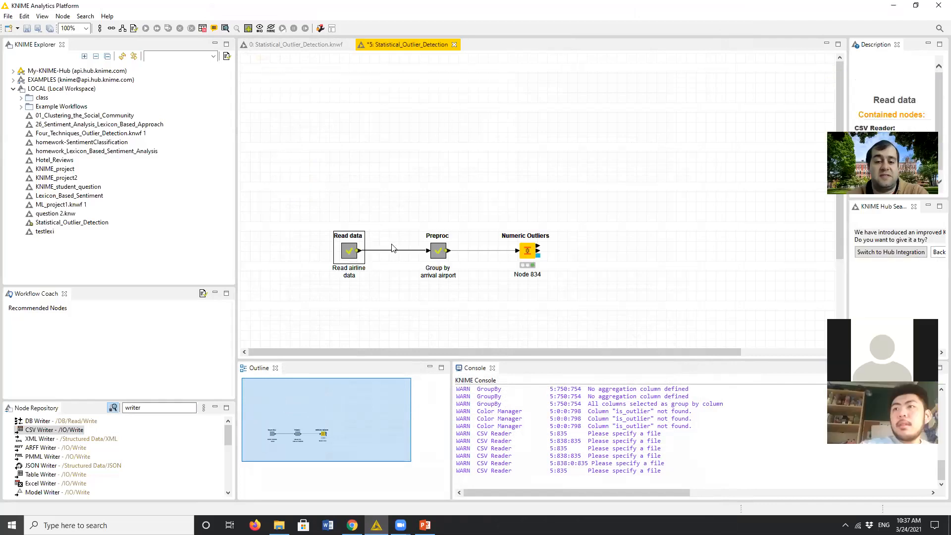
- Open the Preproc metanode and review which columns the "Cities and countries" Column Filter includes and excludes
{"action": "double_click", "coordinate": [438, 253]}
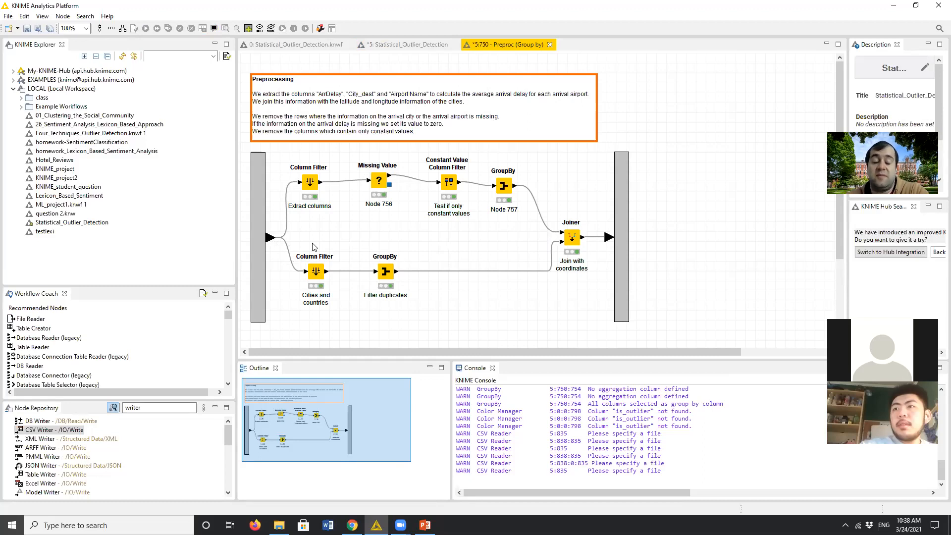
{"action": "left_click", "coordinate": [317, 275]}
{"action": "double_click", "coordinate": [316, 275]}
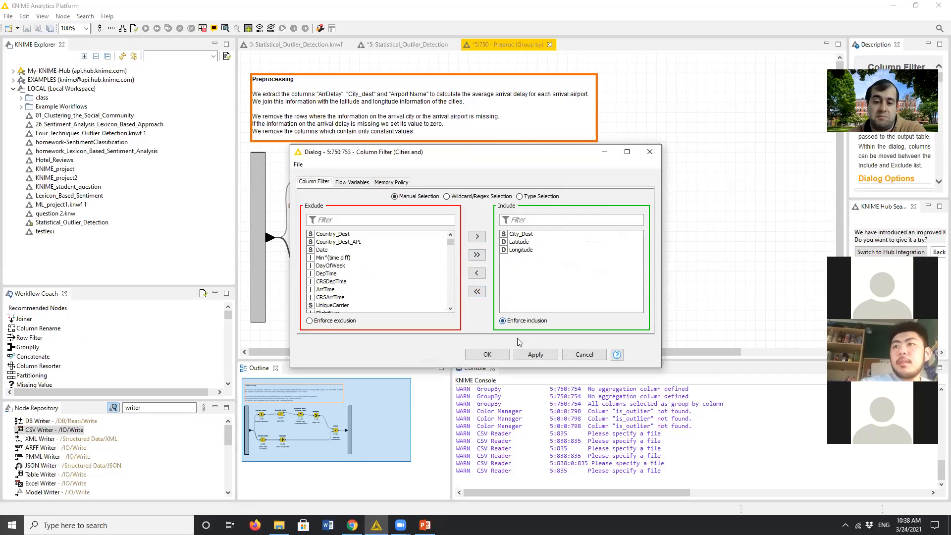
{"action": "left_click", "coordinate": [488, 354]}
{"action": "left_click", "coordinate": [543, 299]}
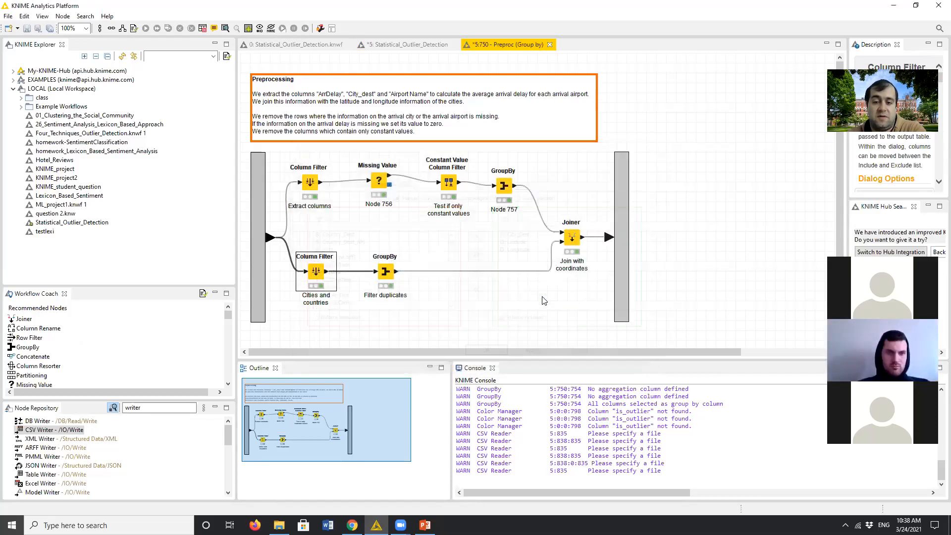
- Review the group column settings of the "Filter duplicates" GroupBy node and close its configuration
{"action": "double_click", "coordinate": [386, 272]}
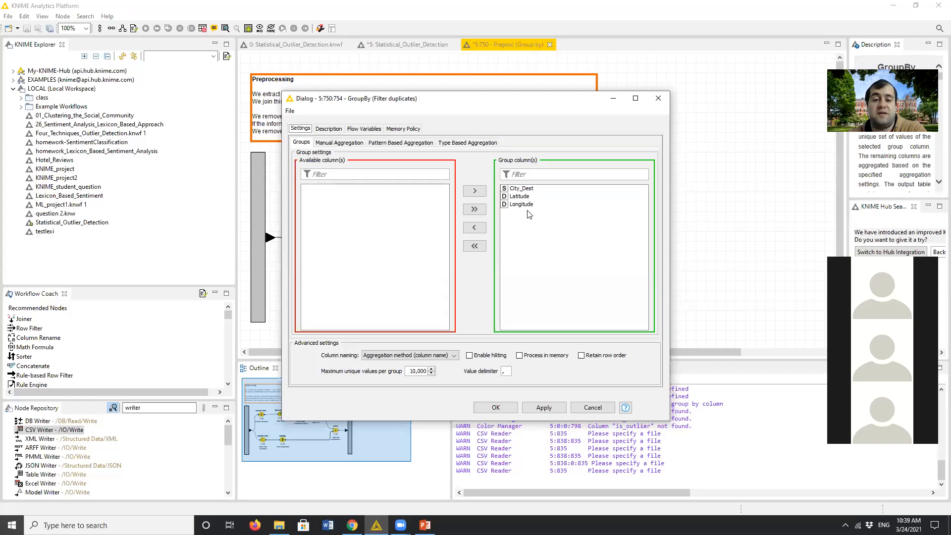
{"action": "left_click", "coordinate": [543, 408]}
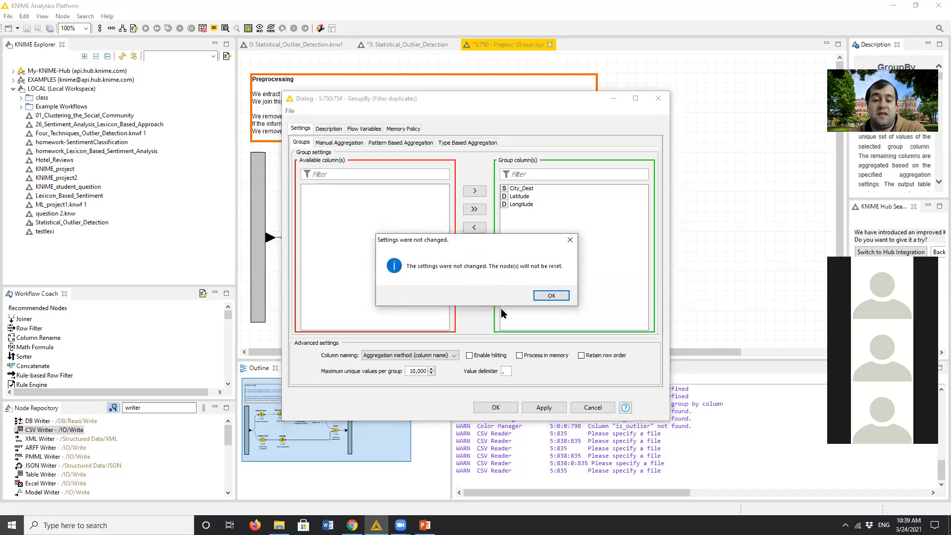
{"action": "left_click", "coordinate": [555, 298]}
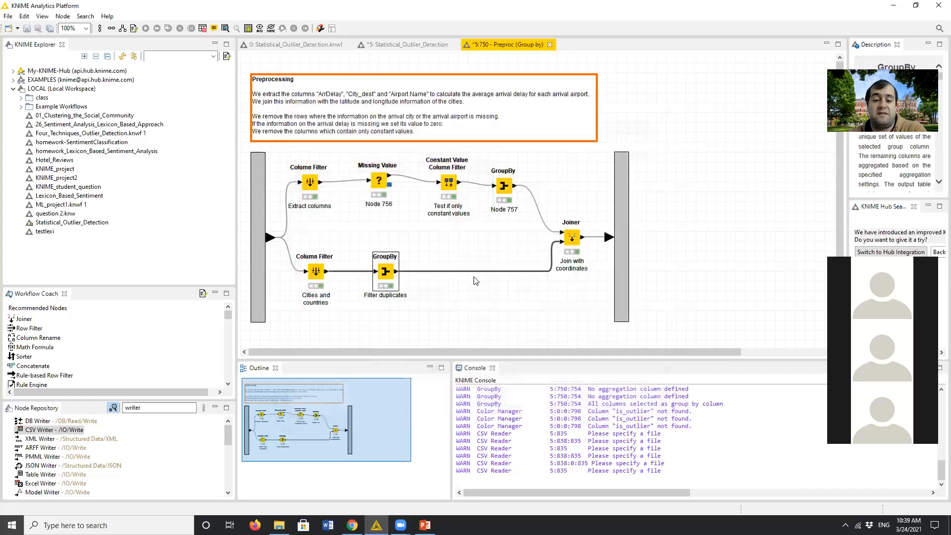
- Open the group table of the "Filter duplicates" GroupBy node and sort it by City_Dest in descending order
{"action": "right_click", "coordinate": [385, 272]}
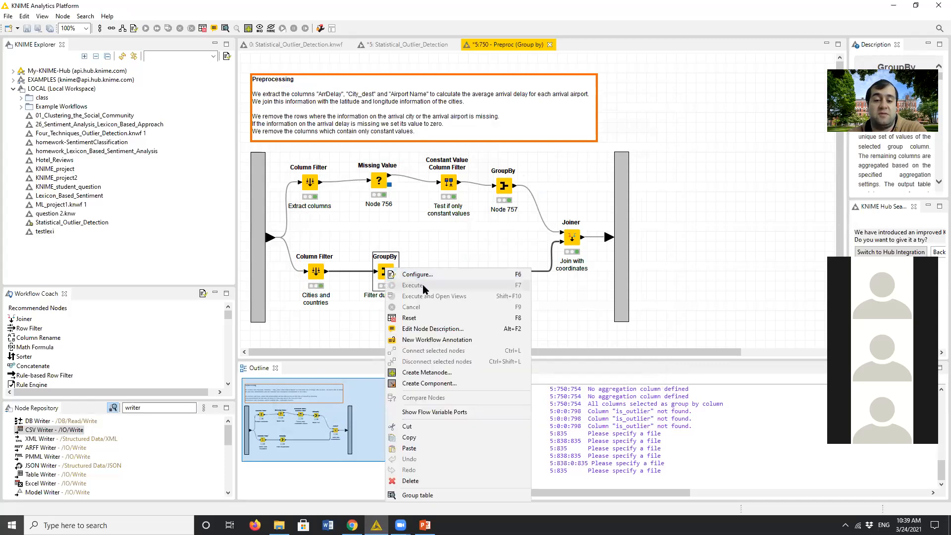
{"action": "left_click", "coordinate": [451, 228]}
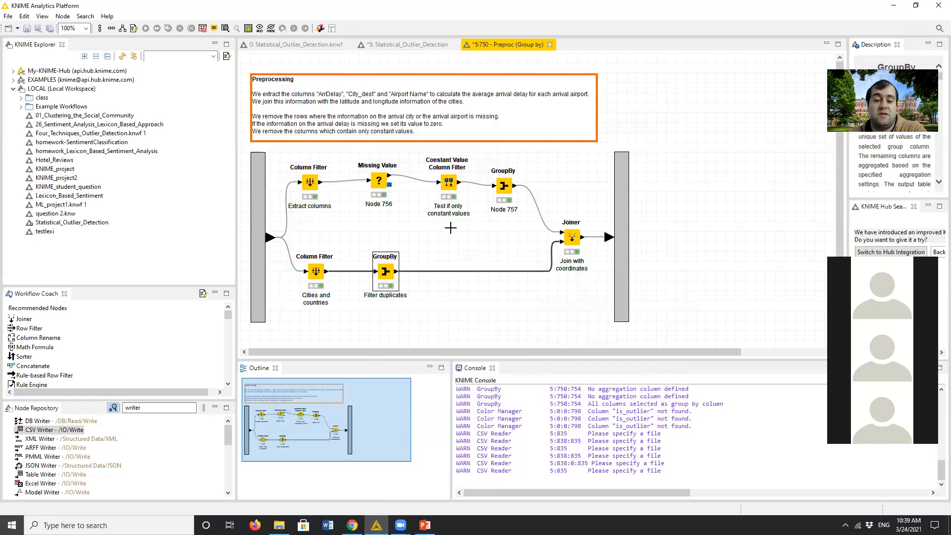
{"action": "right_click", "coordinate": [384, 270]}
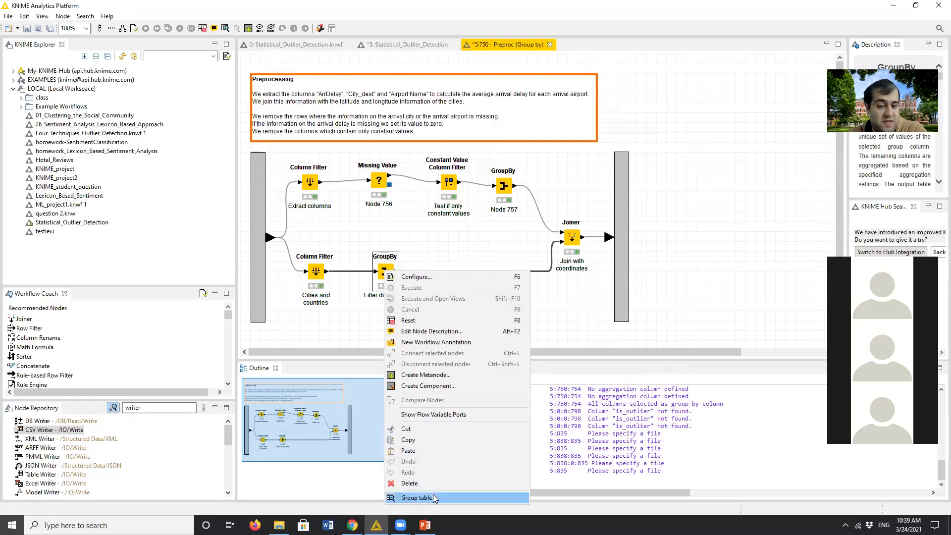
{"action": "left_click", "coordinate": [435, 497]}
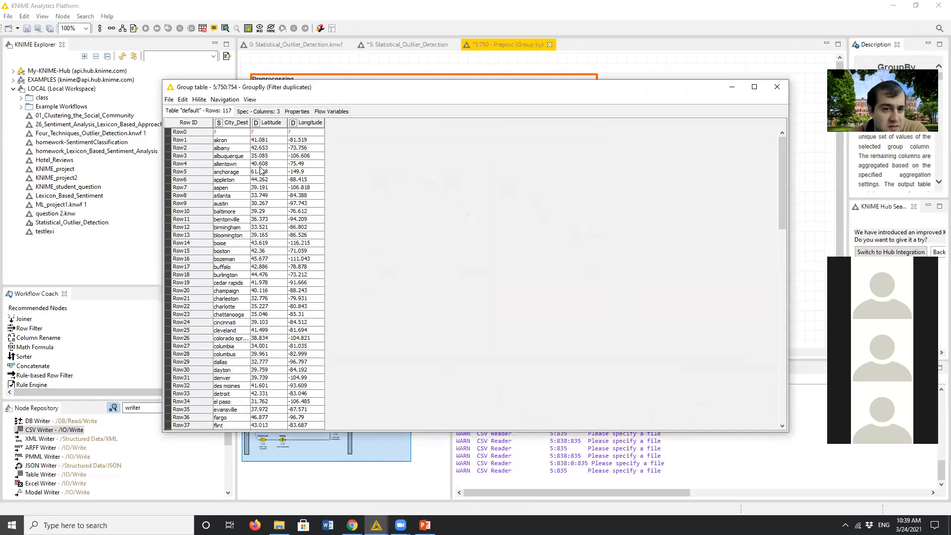
{"action": "left_click", "coordinate": [247, 123]}
{"action": "left_click", "coordinate": [264, 131]}
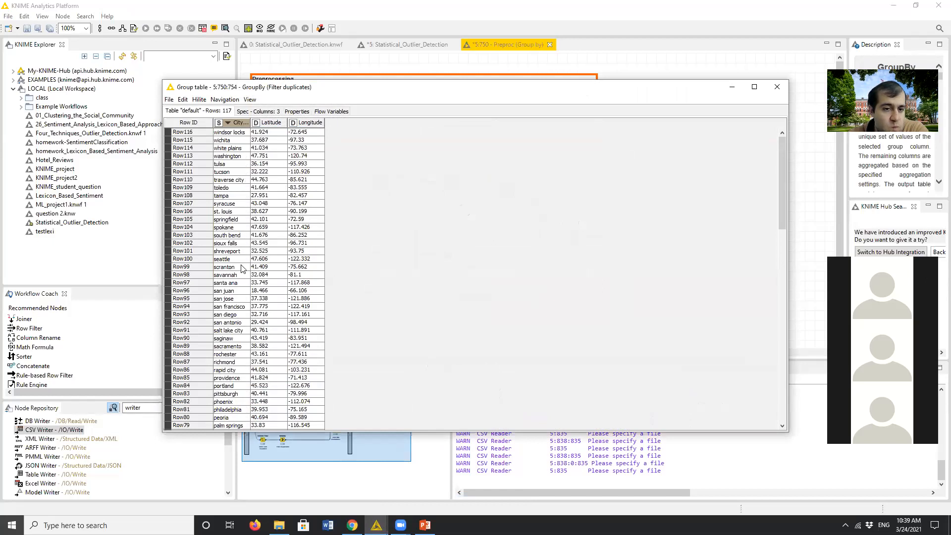
- Look through the sorted group table to check its cities for duplicates and missing values, and close it
{"action": "scroll", "coordinate": [243, 268], "scroll_direction": "down", "scroll_amount": 20}
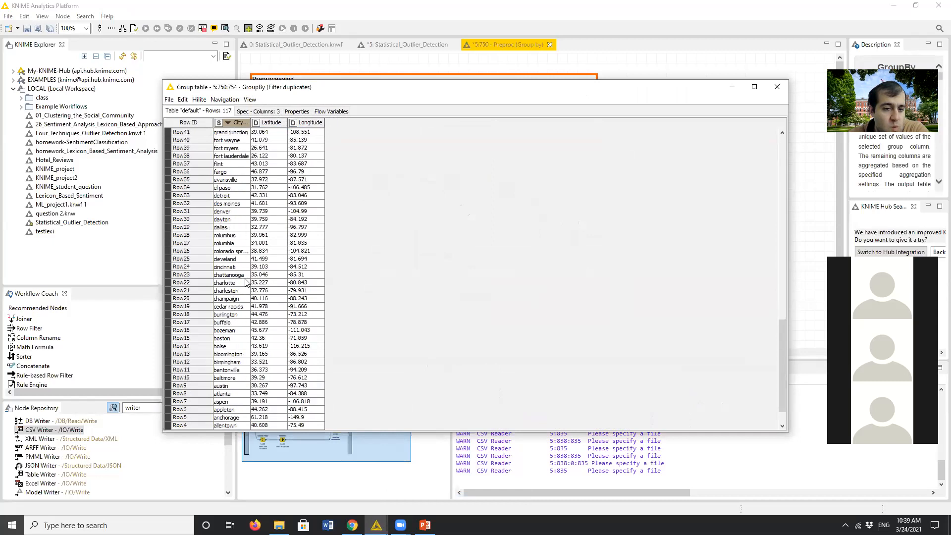
{"action": "scroll", "coordinate": [229, 325], "scroll_direction": "down", "scroll_amount": 2}
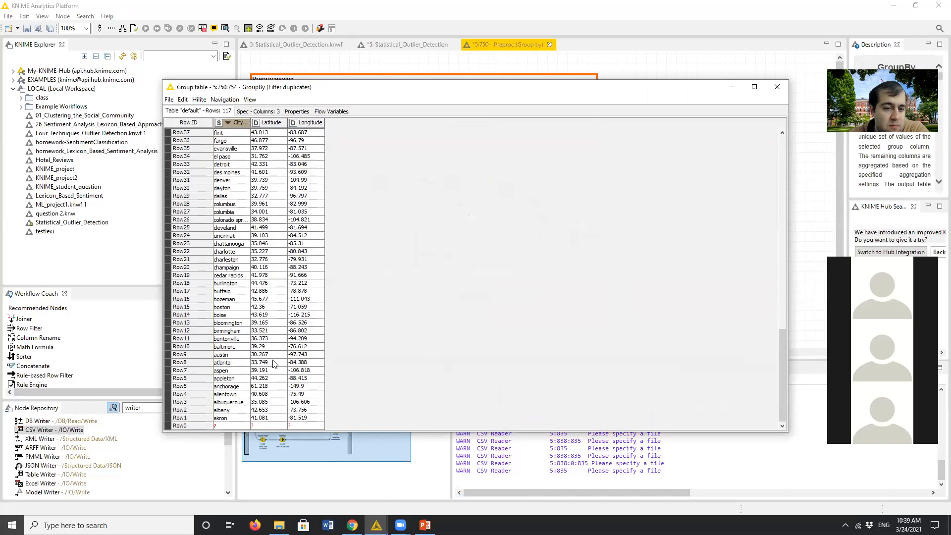
{"action": "scroll", "coordinate": [248, 347], "scroll_direction": "up", "scroll_amount": 3}
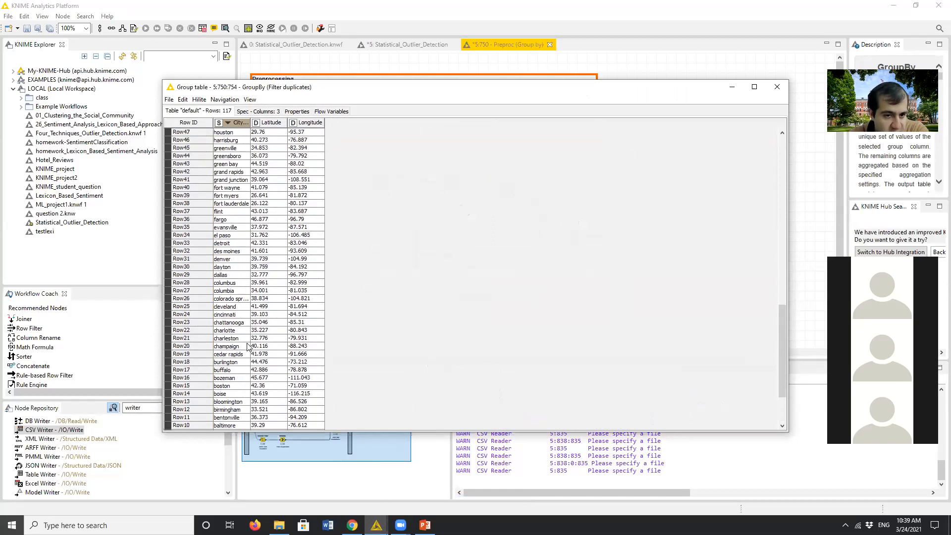
{"action": "scroll", "coordinate": [248, 346], "scroll_direction": "up", "scroll_amount": 9}
{"action": "scroll", "coordinate": [247, 347], "scroll_direction": "up", "scroll_amount": 6}
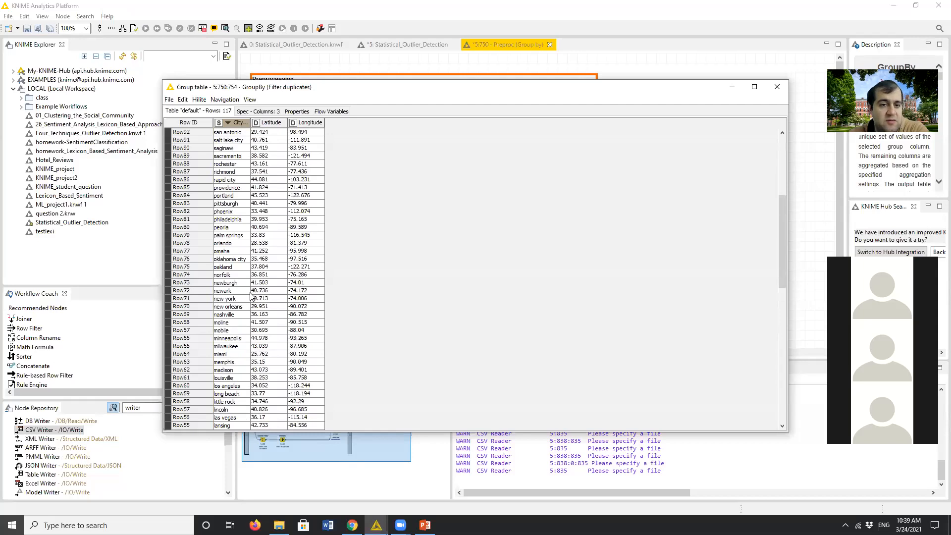
{"action": "scroll", "coordinate": [238, 257], "scroll_direction": "down", "scroll_amount": 2}
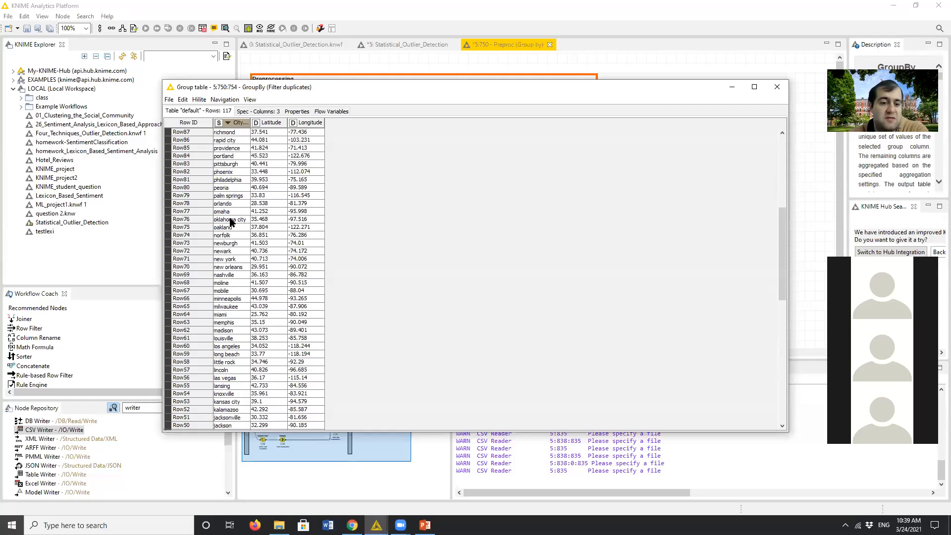
{"action": "scroll", "coordinate": [231, 221], "scroll_direction": "up", "scroll_amount": 10}
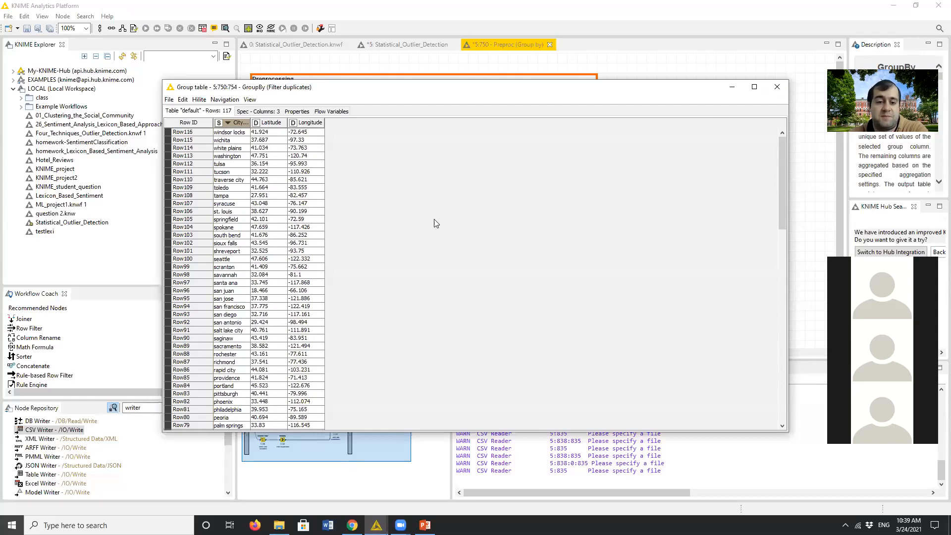
{"action": "scroll", "coordinate": [312, 233], "scroll_direction": "down", "scroll_amount": 20}
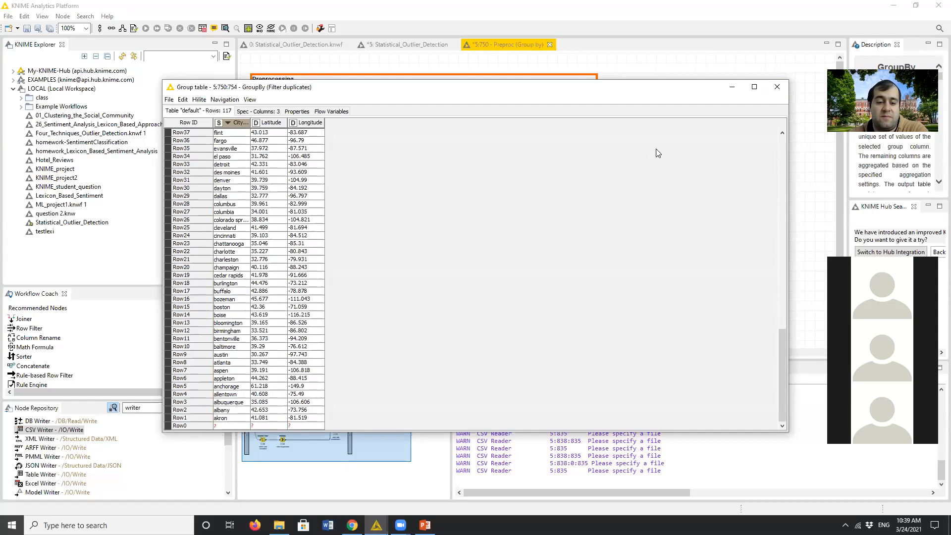
{"action": "left_click", "coordinate": [776, 87]}
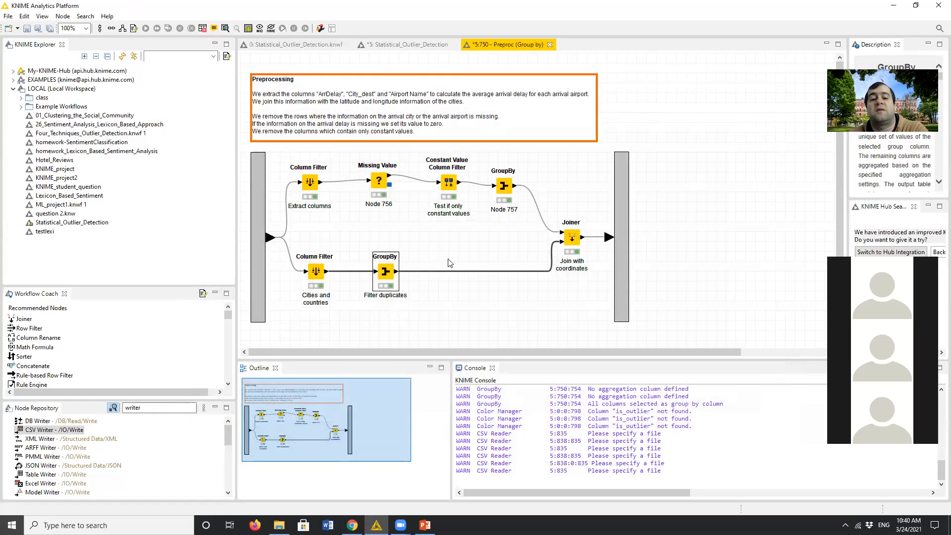
- Review the included columns of the "Extract columns" Column Filter in the upper Preproc branch and close its configuration
{"action": "double_click", "coordinate": [309, 184]}
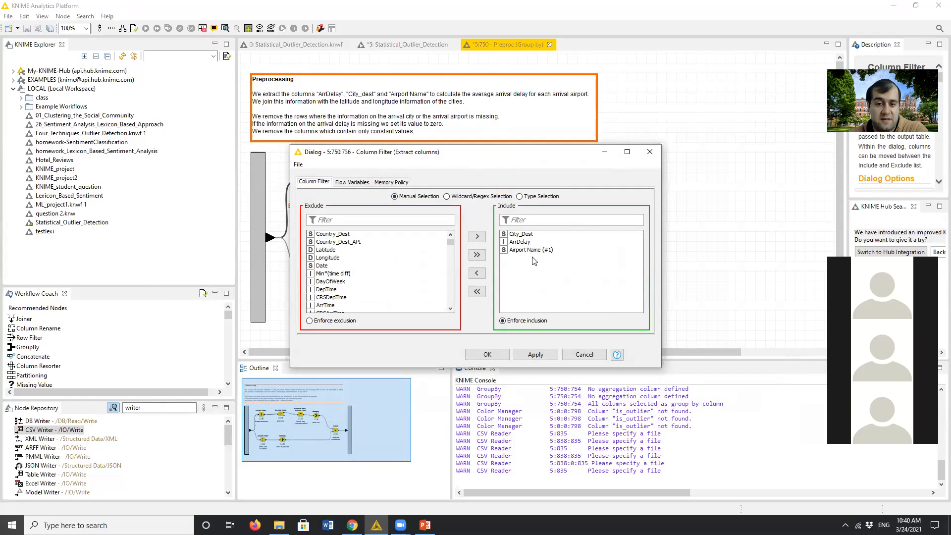
{"action": "left_click", "coordinate": [499, 355]}
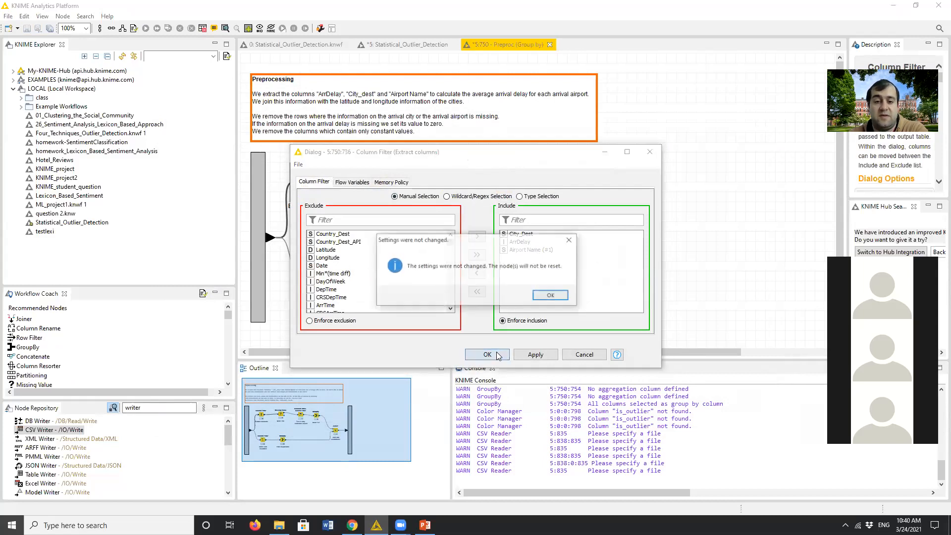
{"action": "left_click", "coordinate": [551, 295]}
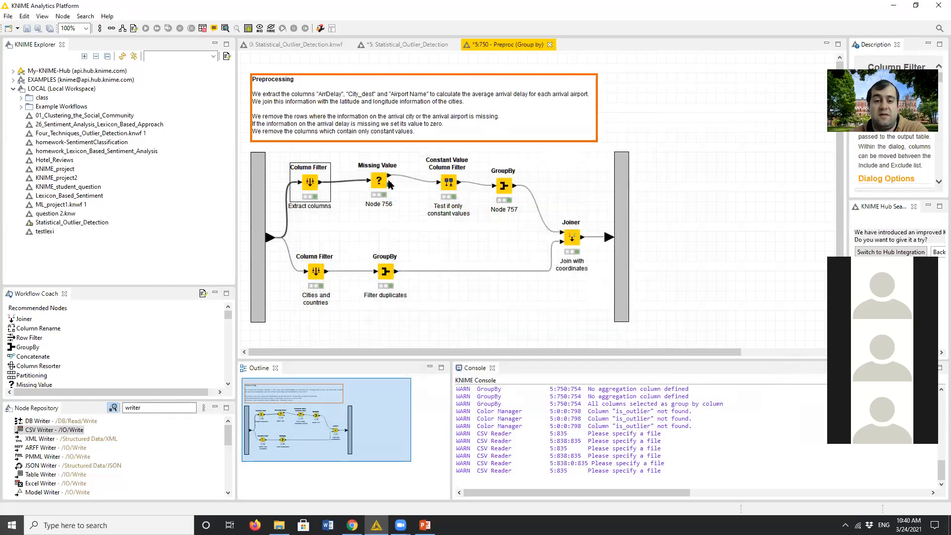
- Open the configuration of the Missing Value node, try Remove Row* for String columns, and set the option back to Fix Value
{"action": "left_click", "coordinate": [381, 184]}
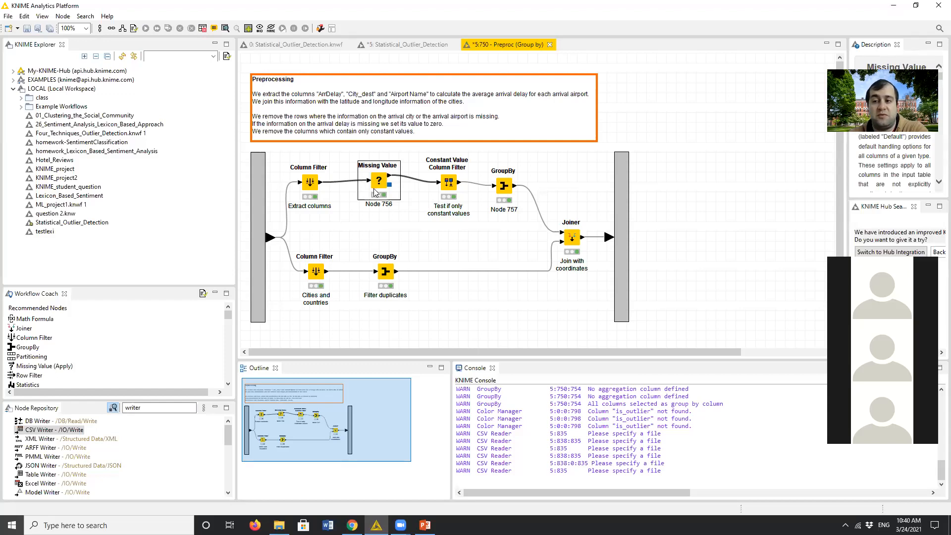
{"action": "double_click", "coordinate": [379, 187]}
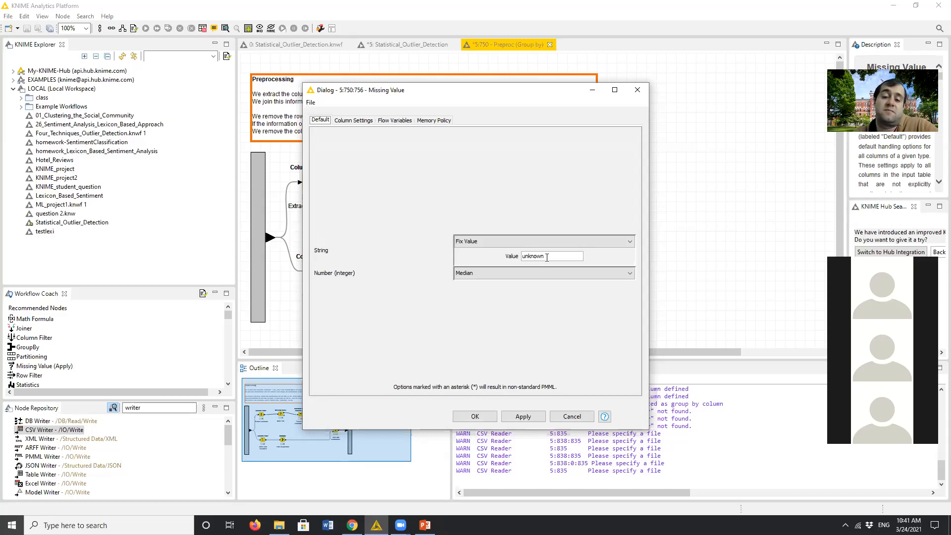
{"action": "left_click", "coordinate": [550, 239]}
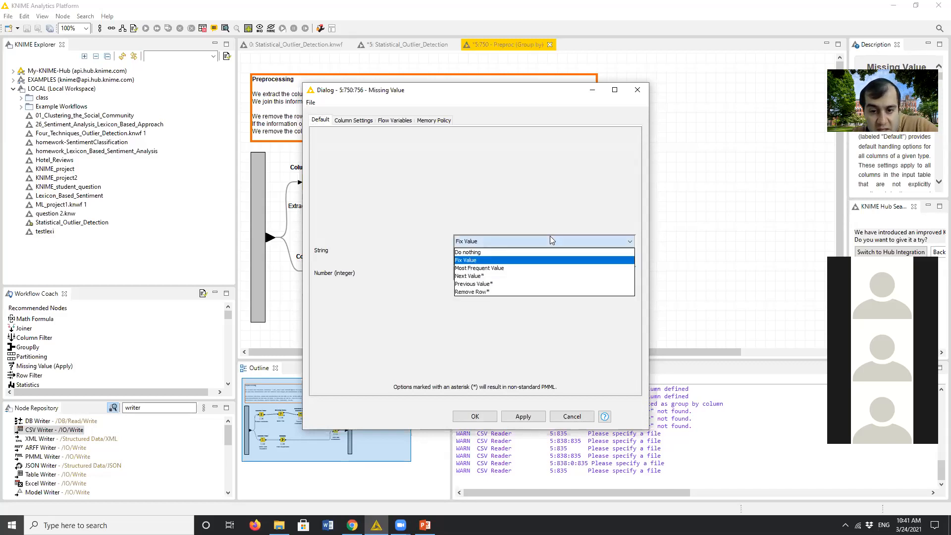
{"action": "left_click", "coordinate": [503, 291]}
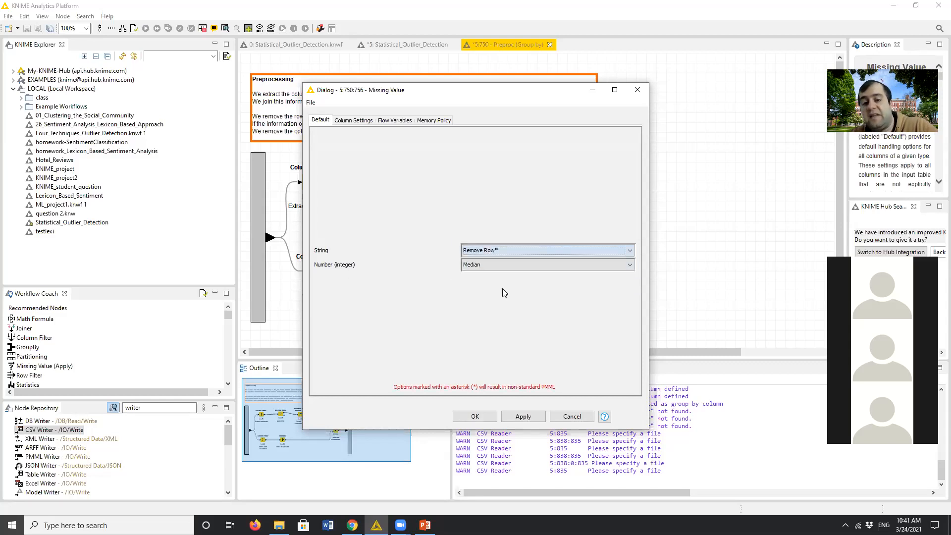
{"action": "left_click", "coordinate": [497, 249]}
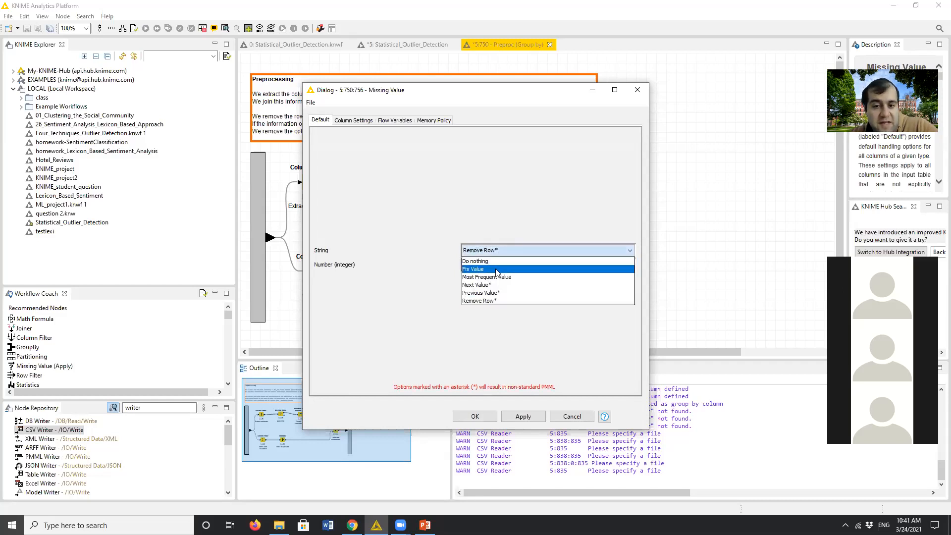
{"action": "left_click", "coordinate": [496, 269]}
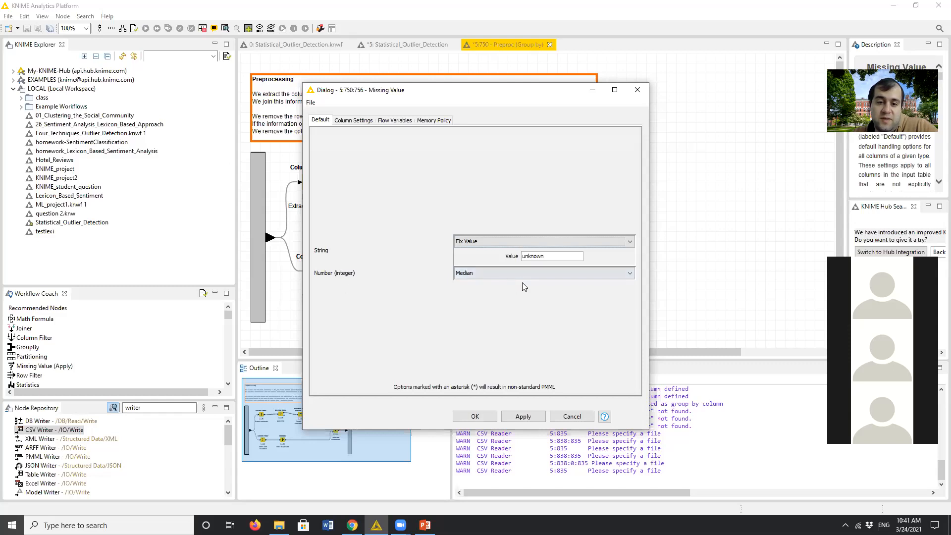
- Try Remove Row* for Number (integer) columns in the Missing Value node, return it to Median, and close the configuration
{"action": "left_click", "coordinate": [517, 275]}
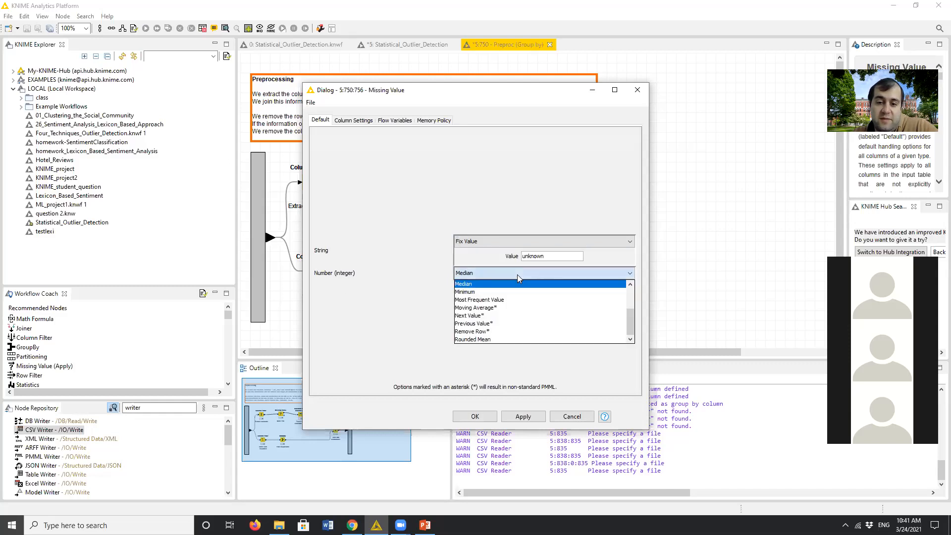
{"action": "left_click", "coordinate": [504, 331]}
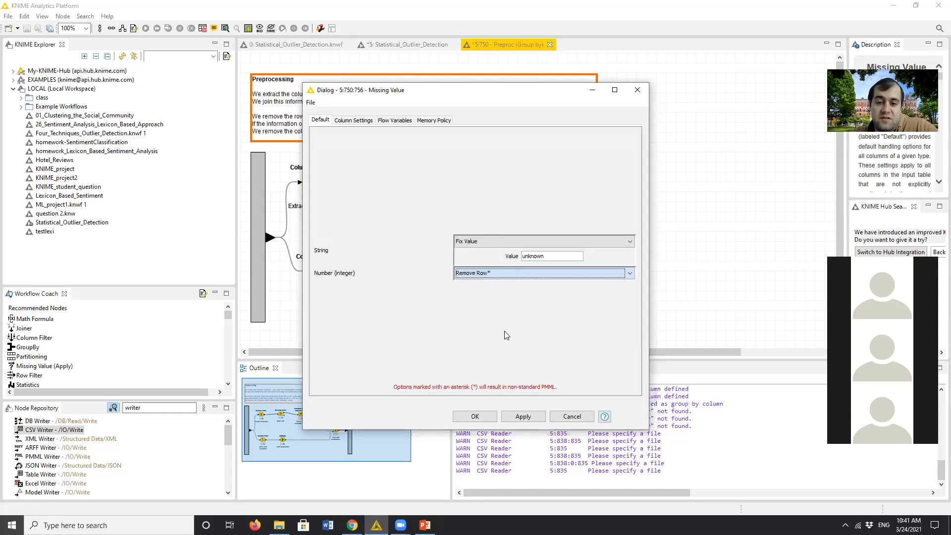
{"action": "left_click", "coordinate": [518, 270]}
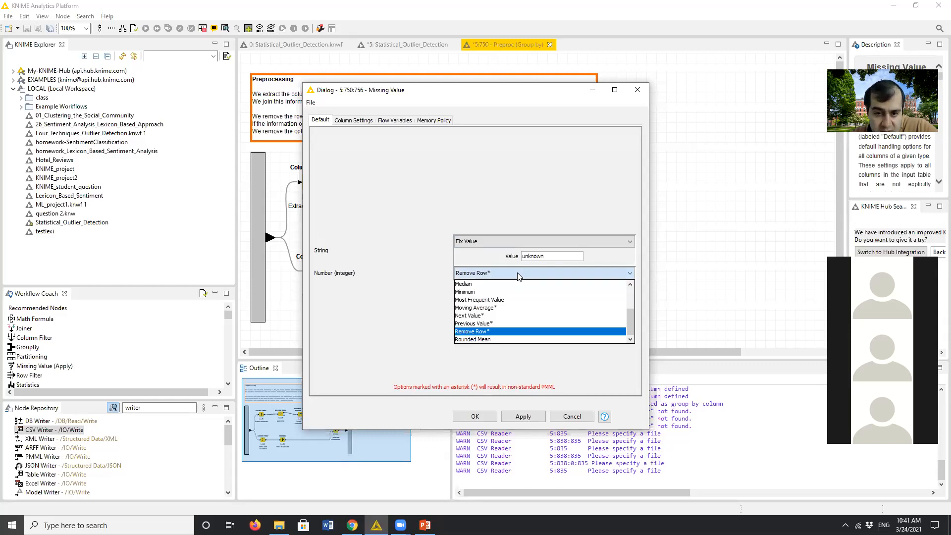
{"action": "left_click", "coordinate": [513, 284]}
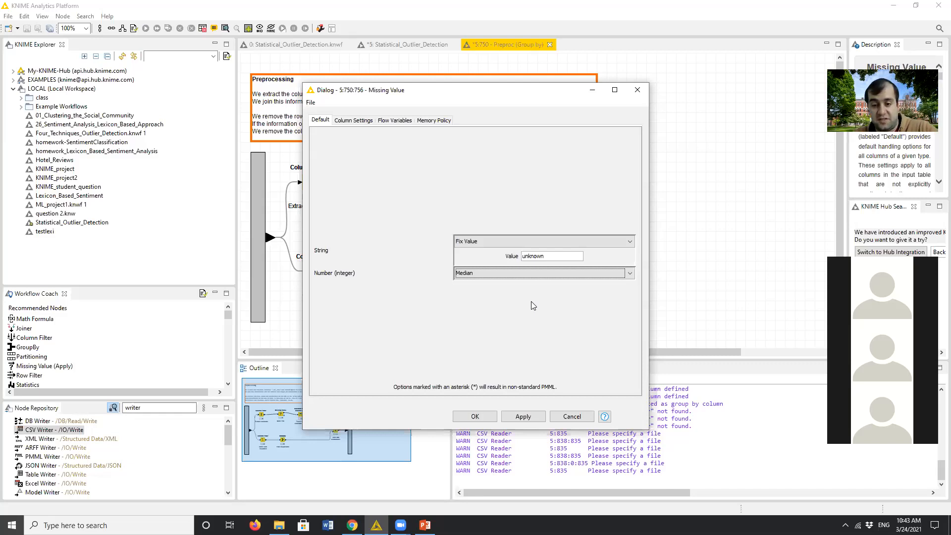
{"action": "left_click", "coordinate": [479, 424]}
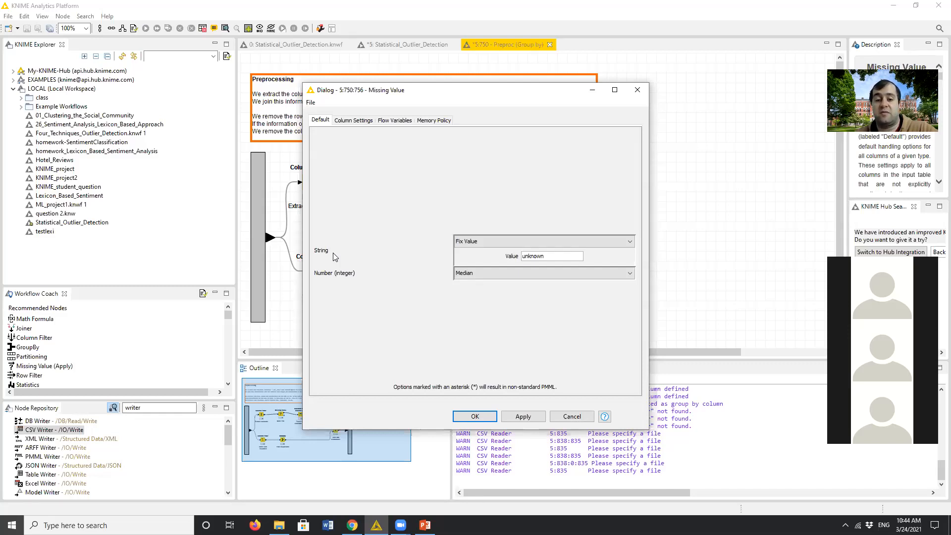
{"action": "left_click", "coordinate": [481, 420]}
{"action": "left_click", "coordinate": [557, 296]}
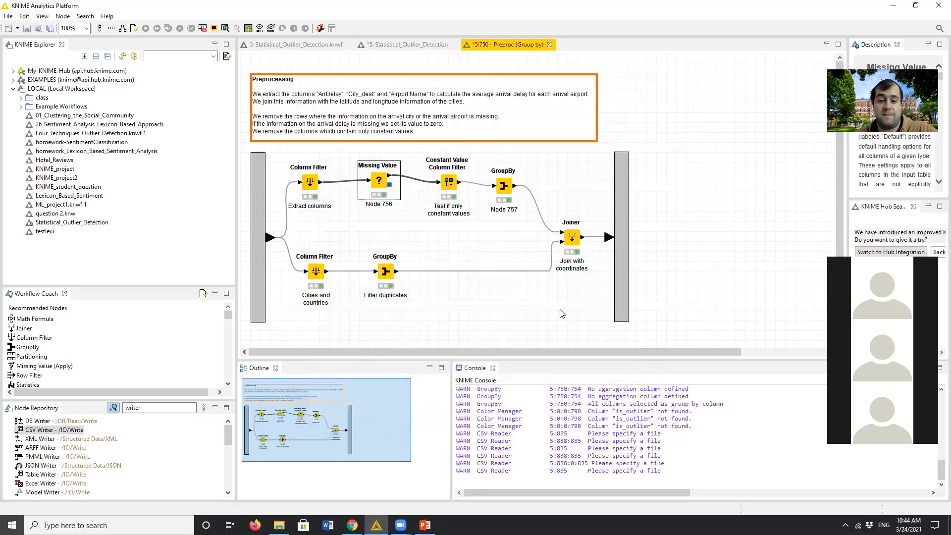
- Review the filter options of the Constant Value Column Filter and close its configuration
{"action": "double_click", "coordinate": [449, 183]}
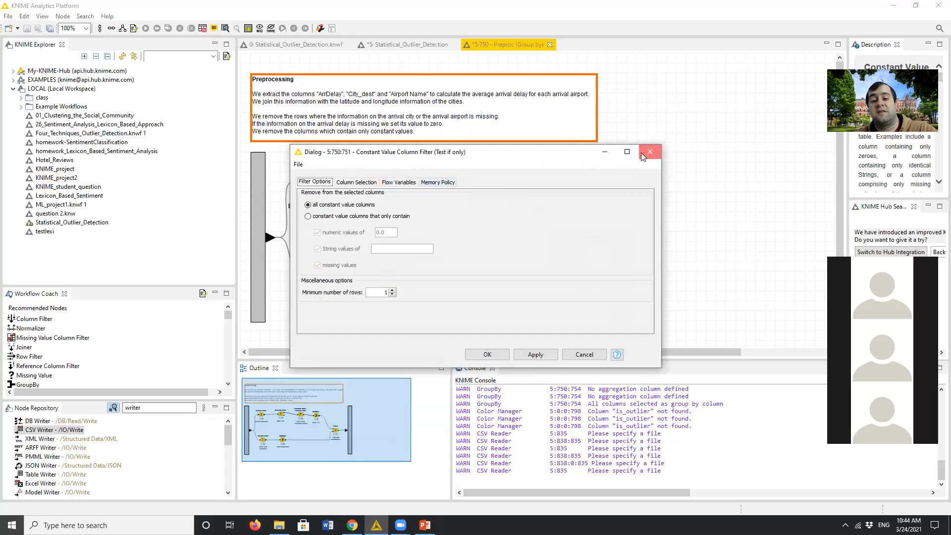
{"action": "left_click", "coordinate": [649, 152]}
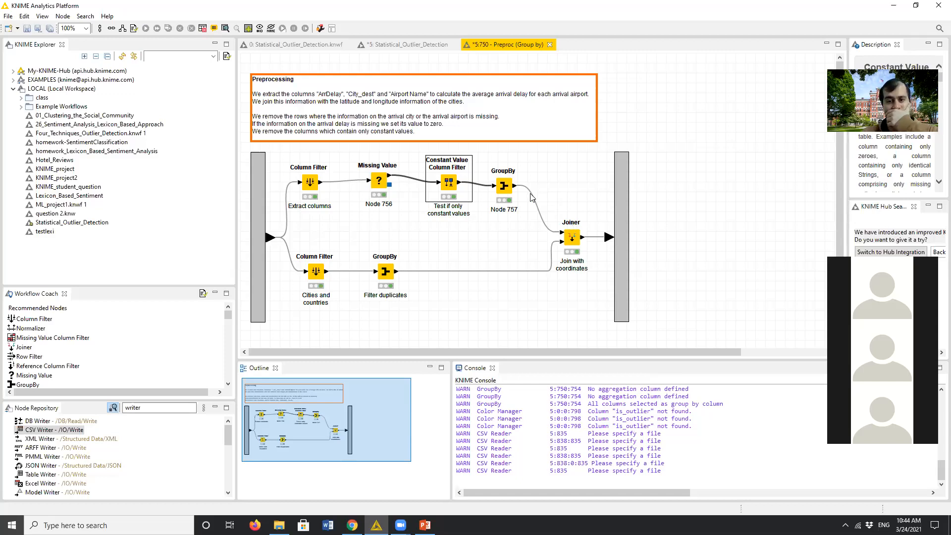
- Check the group columns of the GroupBy node in the upper Preproc branch, view its group table, and close both
{"action": "left_click", "coordinate": [509, 188]}
{"action": "double_click", "coordinate": [509, 188]}
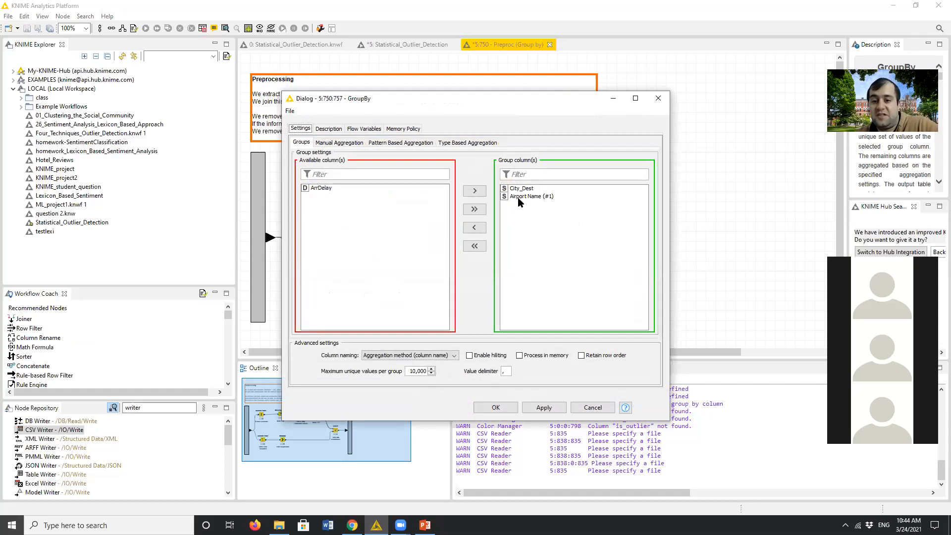
{"action": "left_click", "coordinate": [496, 407]}
{"action": "left_click", "coordinate": [551, 294]}
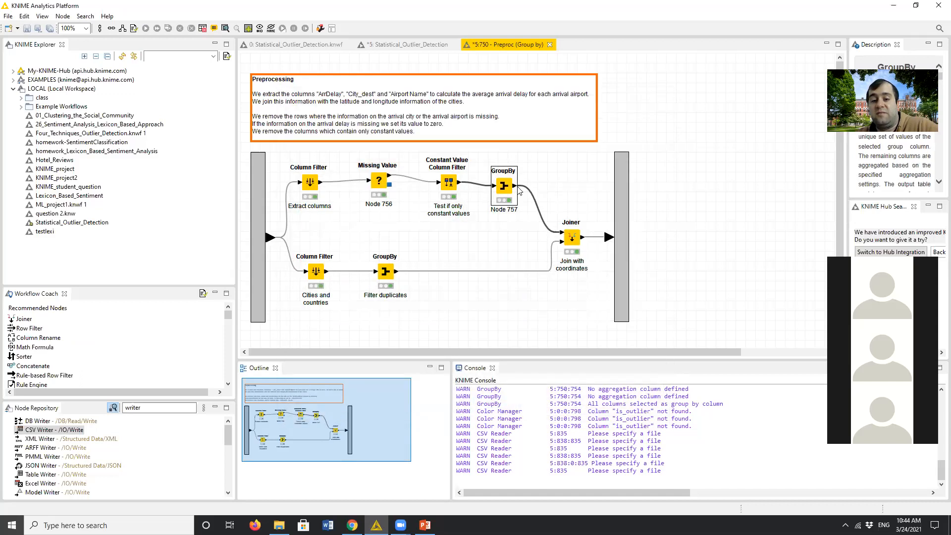
{"action": "right_click", "coordinate": [510, 187]}
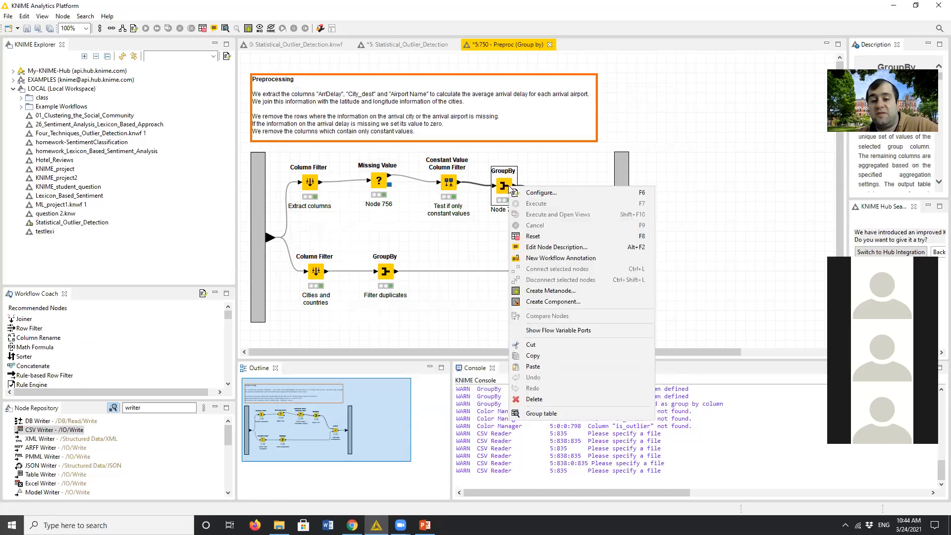
{"action": "left_click", "coordinate": [571, 415]}
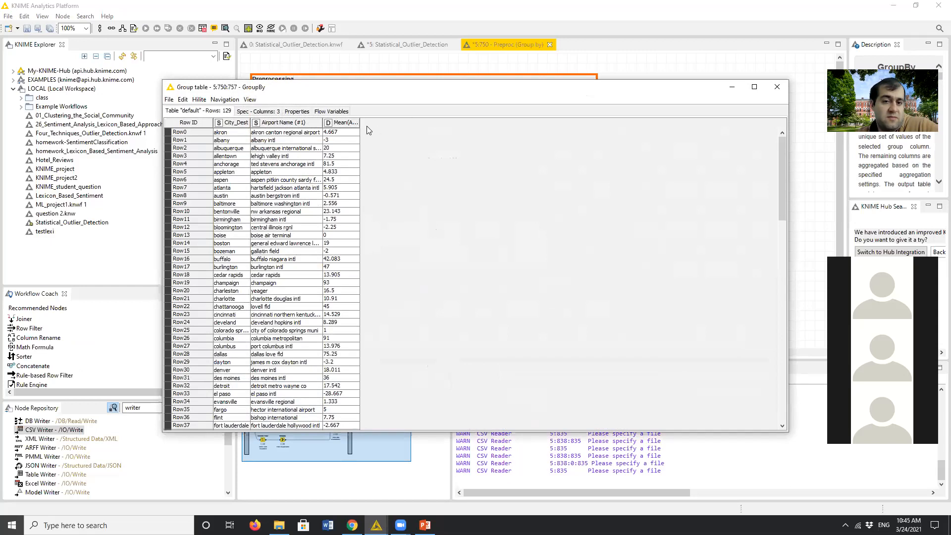
{"action": "left_click", "coordinate": [776, 86]}
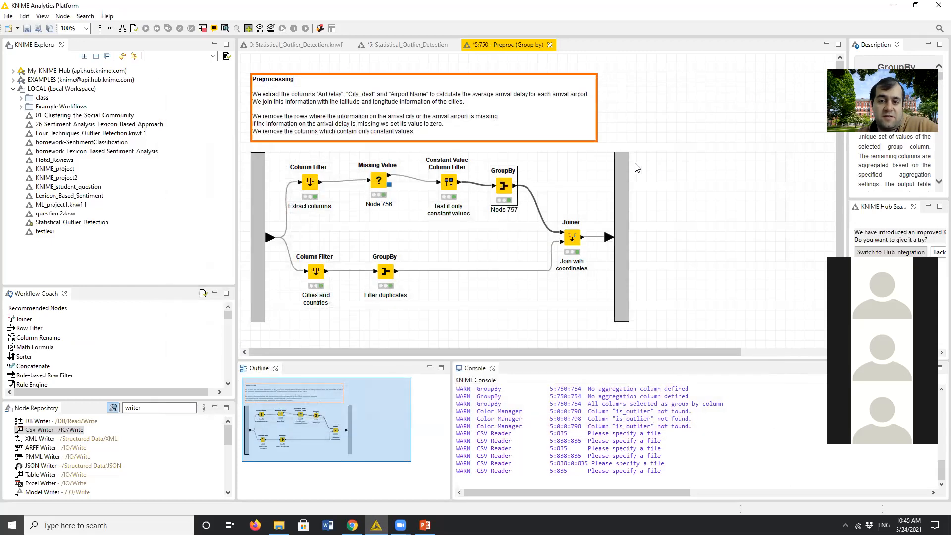
- Compare the group columns with the manual aggregation of ArrDelay in the upper branch's GroupBy node and close its configuration
{"action": "right_click", "coordinate": [508, 186]}
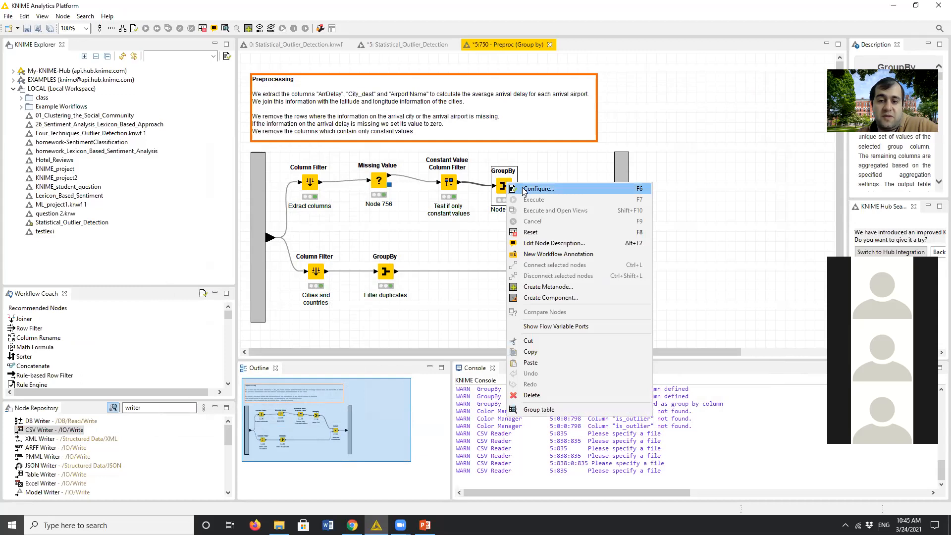
{"action": "left_click", "coordinate": [528, 189]}
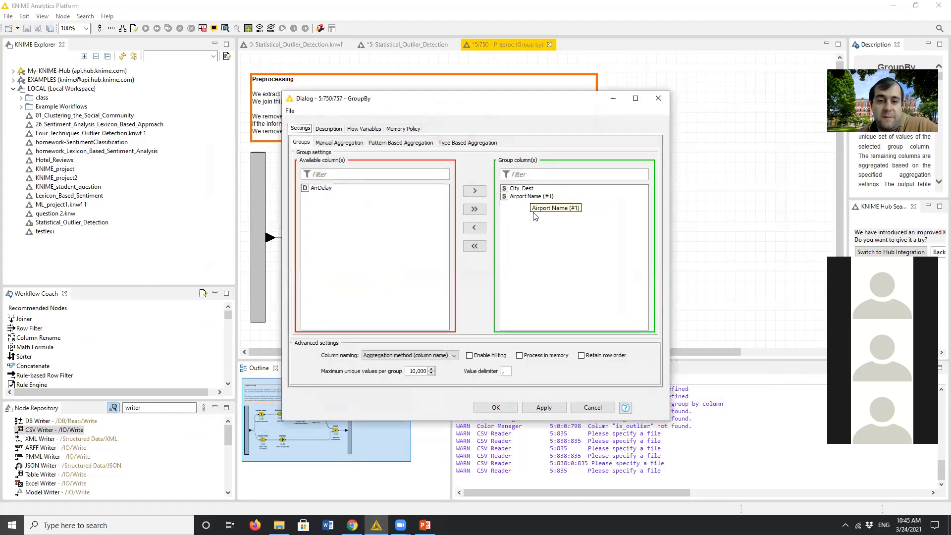
{"action": "left_click", "coordinate": [325, 143]}
{"action": "left_click", "coordinate": [300, 143]}
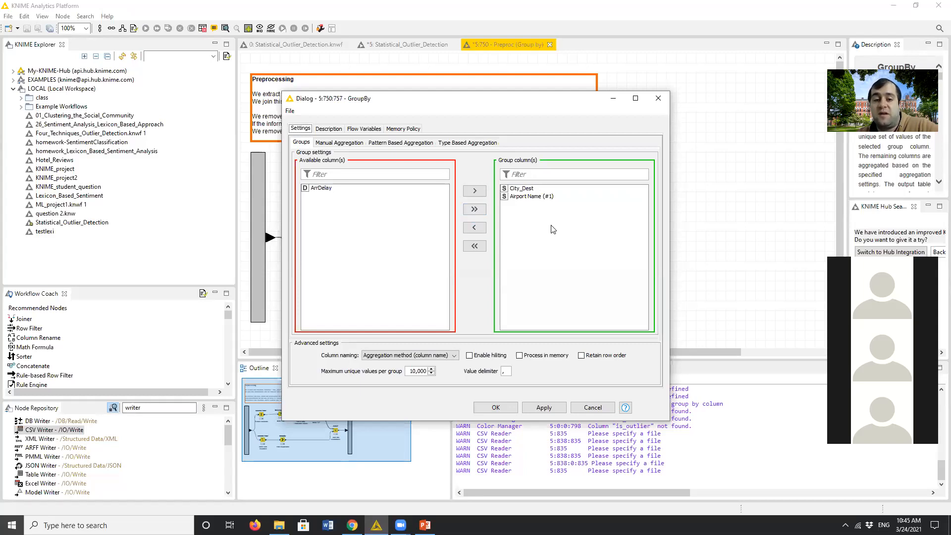
{"action": "left_click", "coordinate": [348, 144]}
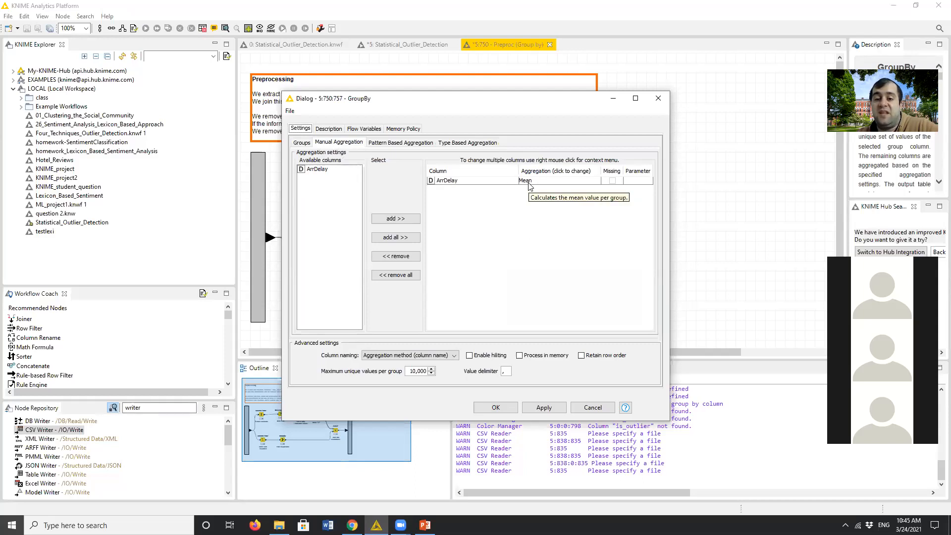
{"action": "left_click", "coordinate": [303, 142]}
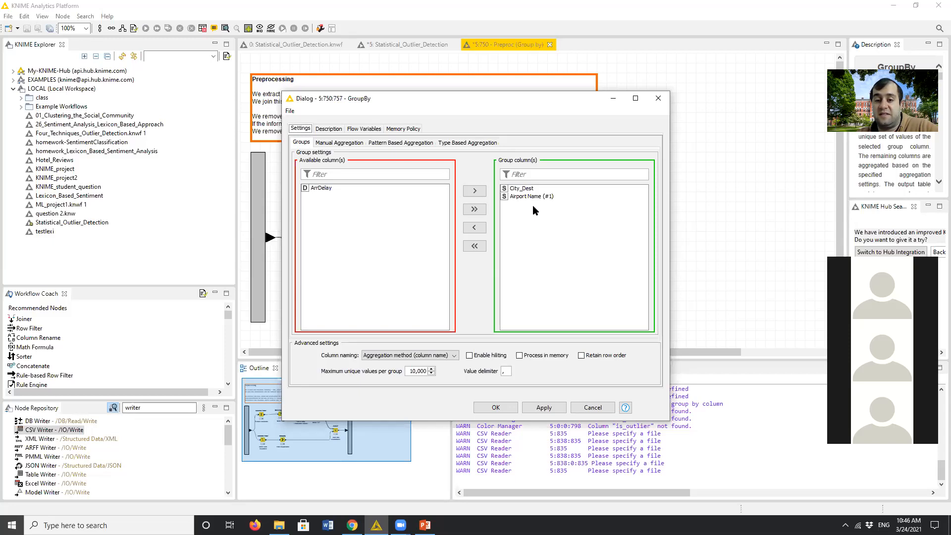
{"action": "left_click", "coordinate": [335, 141]}
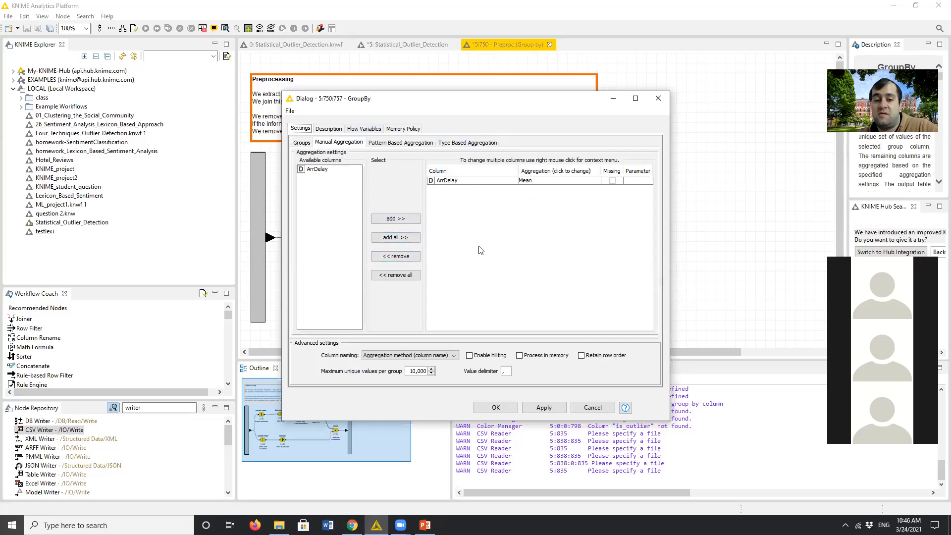
{"action": "left_click", "coordinate": [302, 143]}
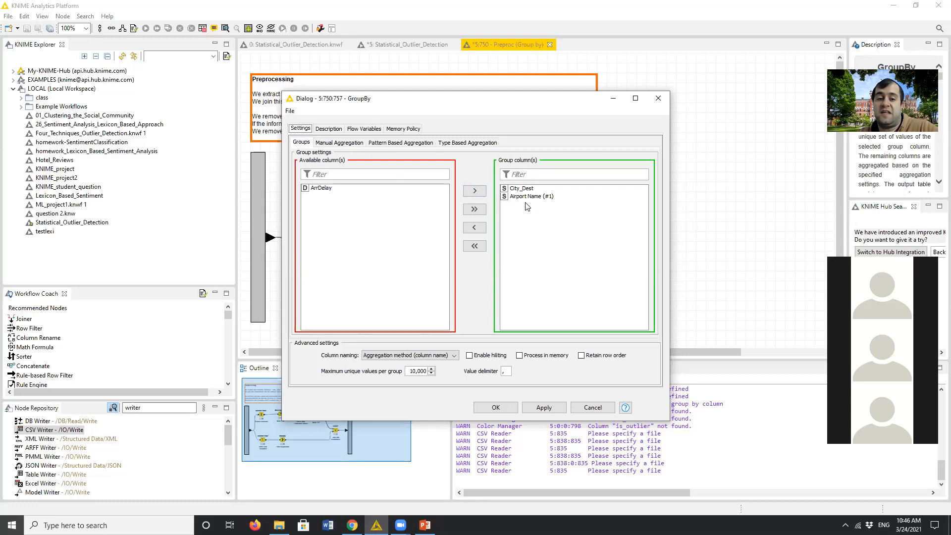
{"action": "left_click", "coordinate": [333, 143]}
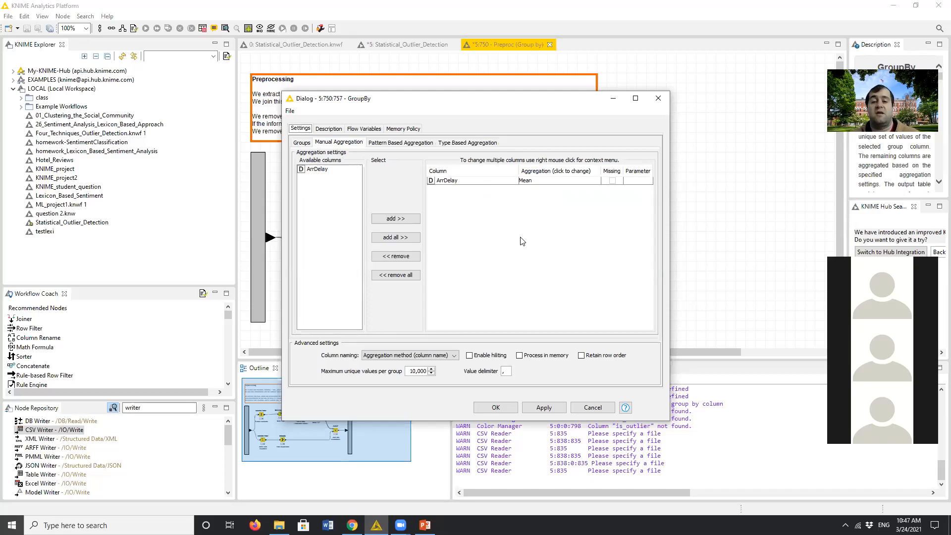
{"action": "left_click", "coordinate": [489, 411]}
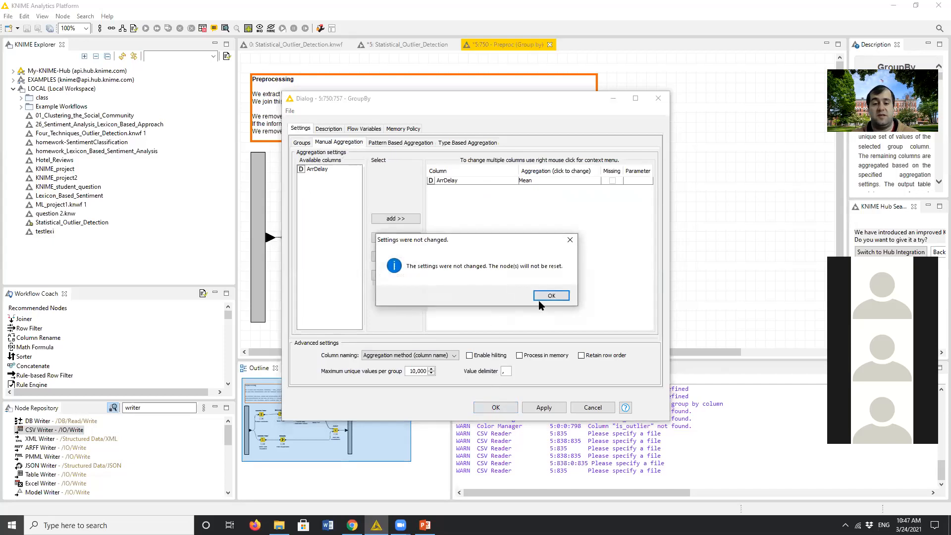
{"action": "left_click", "coordinate": [550, 296]}
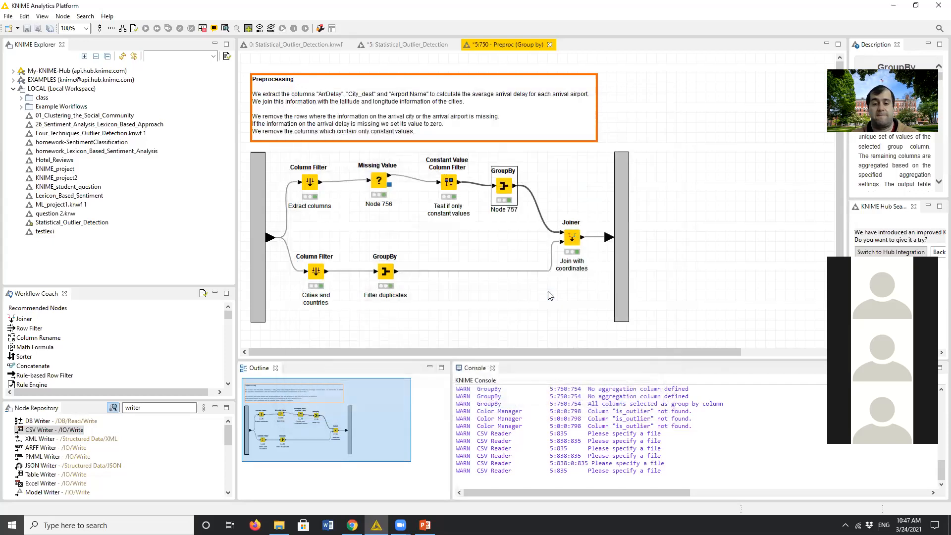
- Examine the upper GroupBy node's group table with the Mean(ArrDelay) column widened, reopen it for another look, and close it
{"action": "right_click", "coordinate": [504, 184]}
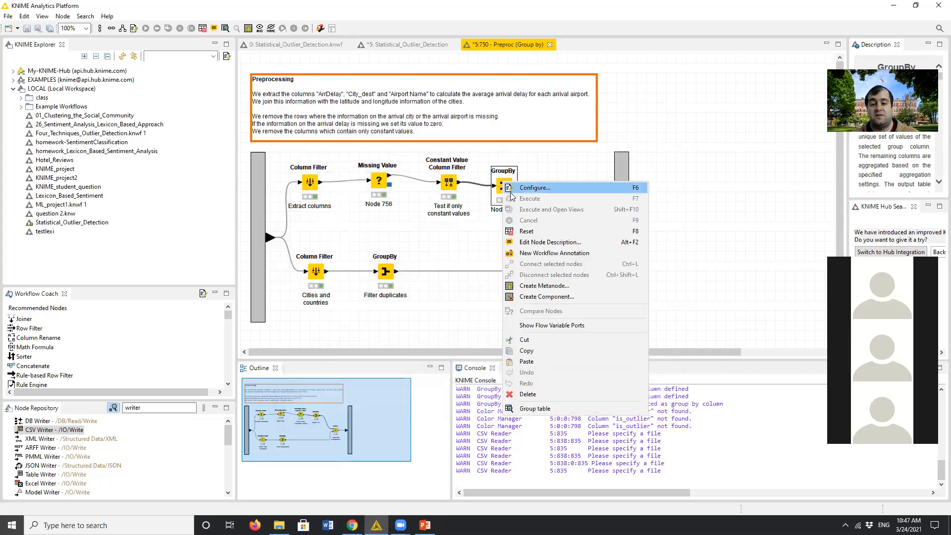
{"action": "left_click", "coordinate": [538, 407]}
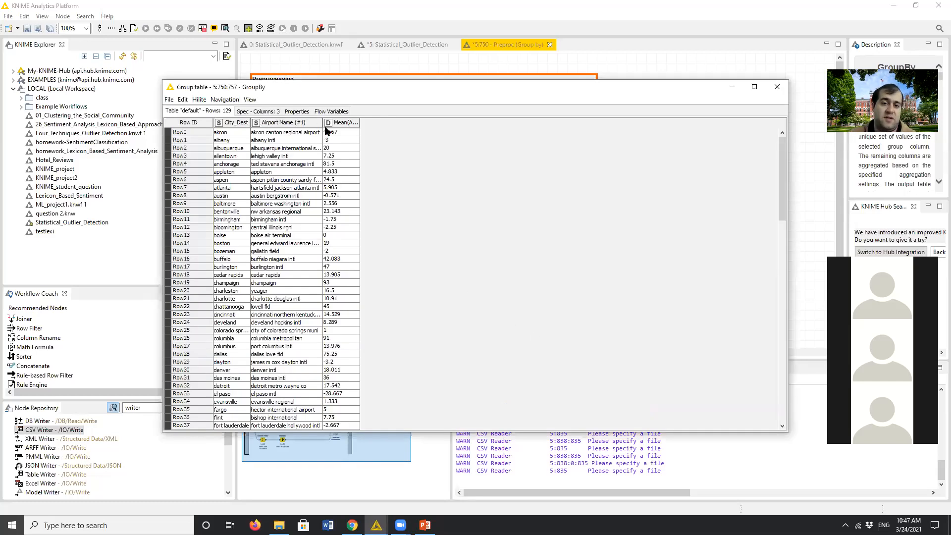
{"action": "left_click_drag", "start_coordinate": [359, 123], "coordinate": [399, 124]}
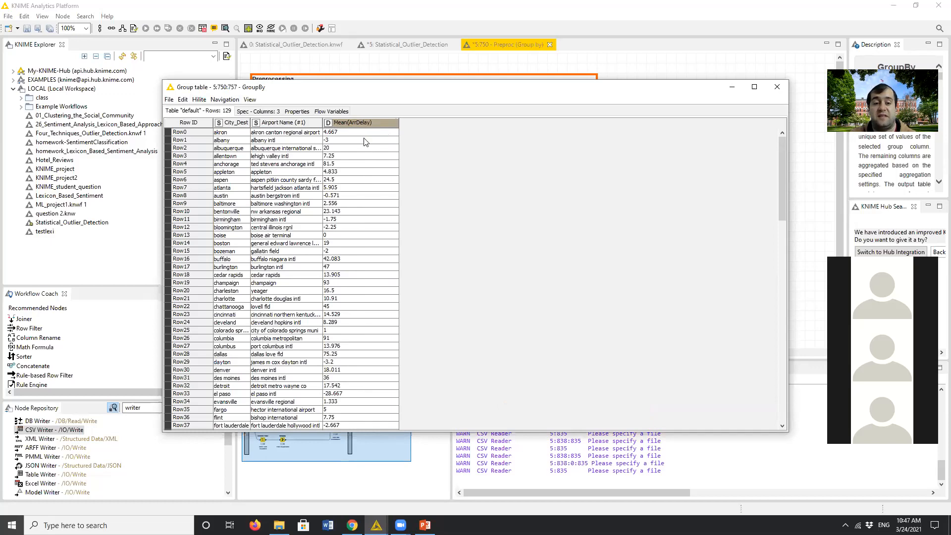
{"action": "left_click", "coordinate": [777, 87]}
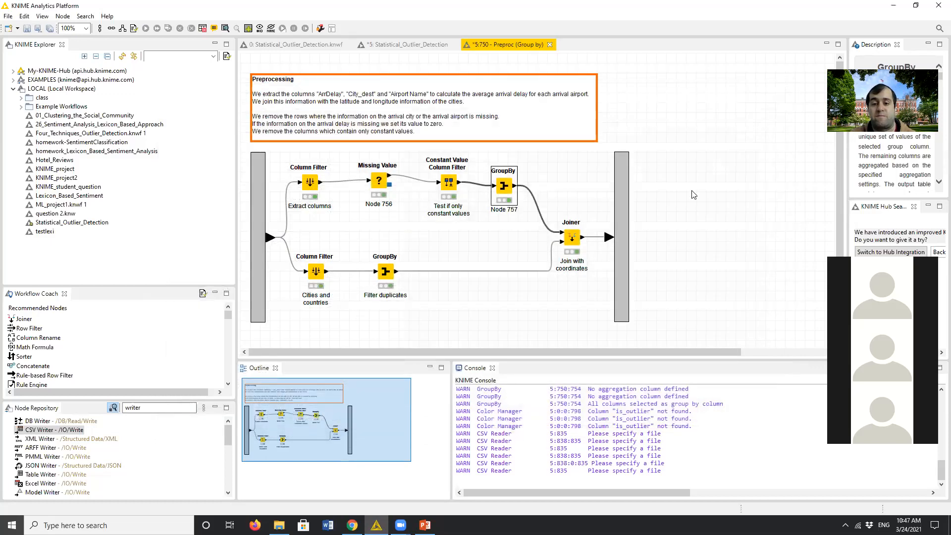
{"action": "right_click", "coordinate": [506, 183]}
{"action": "left_click", "coordinate": [537, 410]}
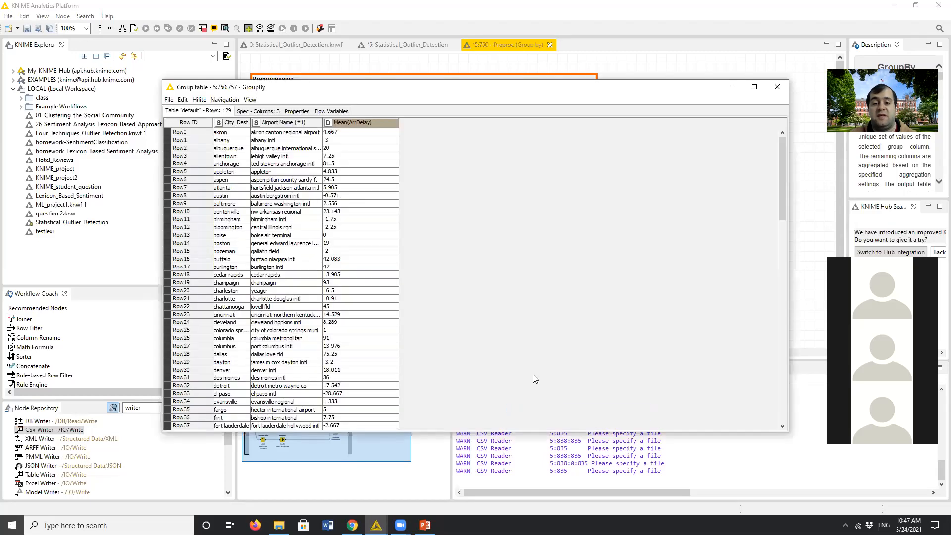
{"action": "left_click", "coordinate": [777, 87]}
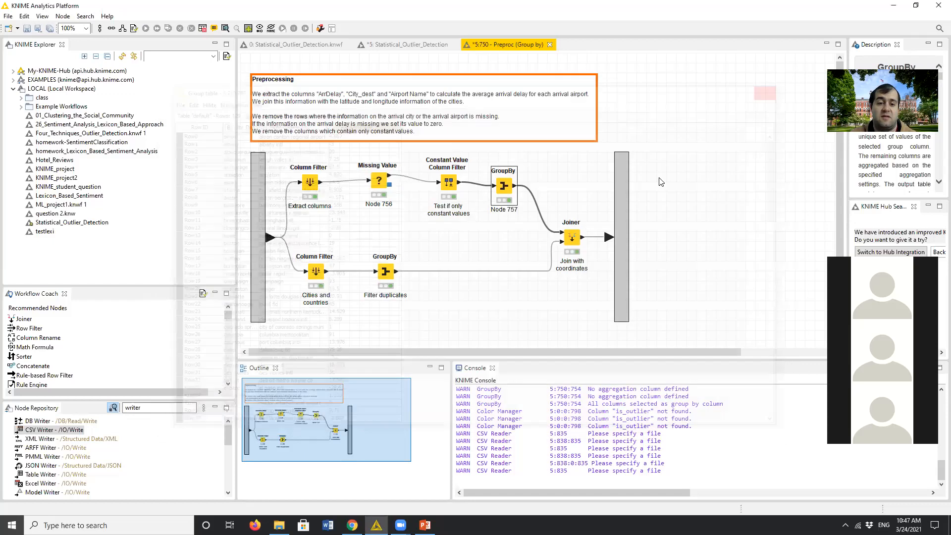
- View the group table of the lower branch's GroupBy node with the City_Dest column widened, and close it
{"action": "right_click", "coordinate": [388, 274]}
{"action": "left_click", "coordinate": [420, 505]}
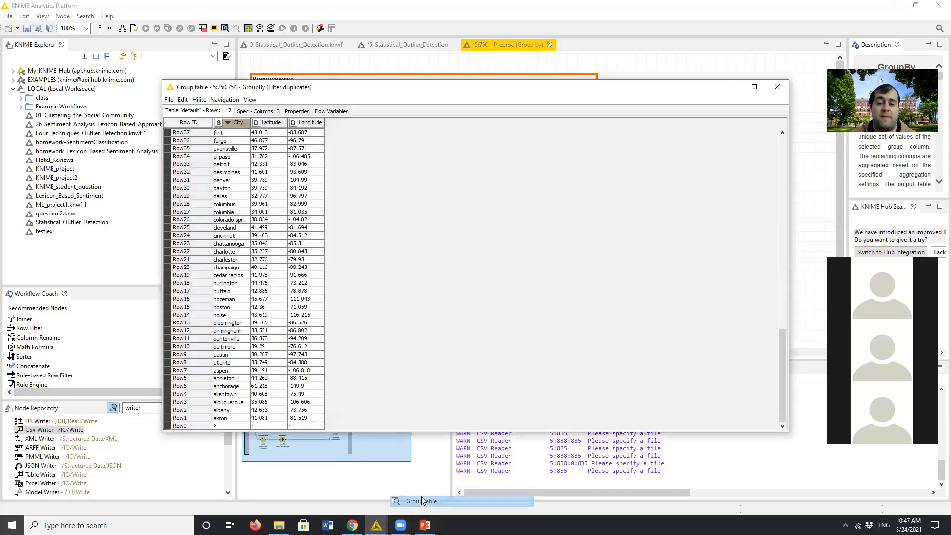
{"action": "left_click_drag", "start_coordinate": [251, 123], "coordinate": [299, 123]}
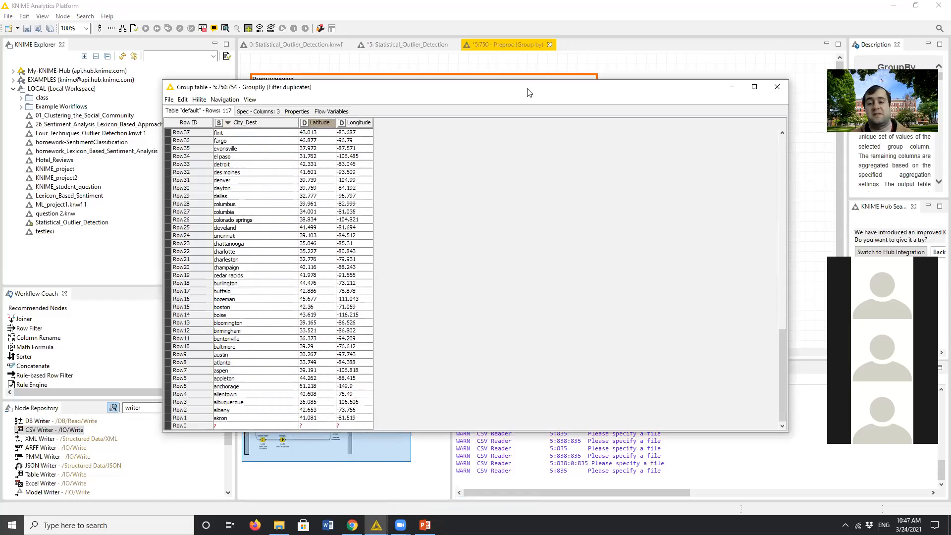
{"action": "left_click", "coordinate": [785, 87]}
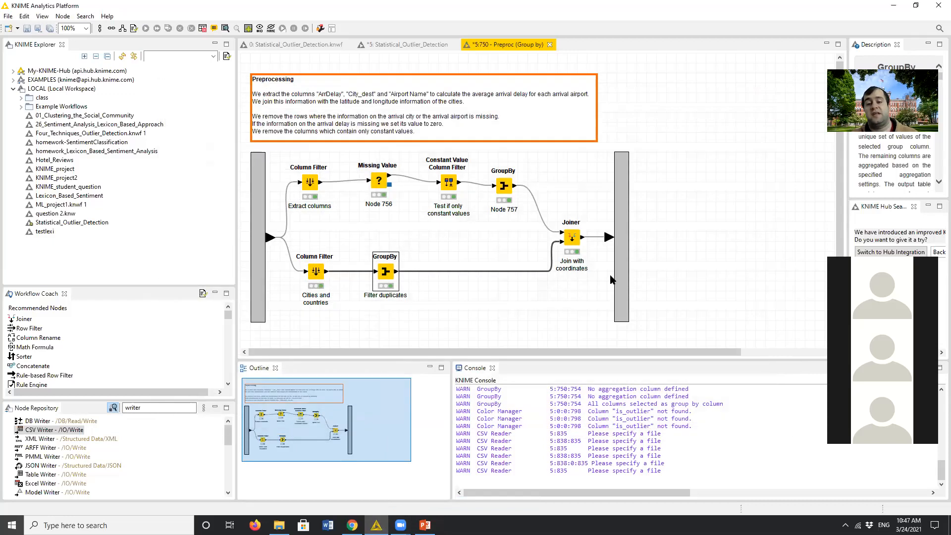
- Review the join mode and joining columns of the Joiner node and close its configuration
{"action": "right_click", "coordinate": [572, 238]}
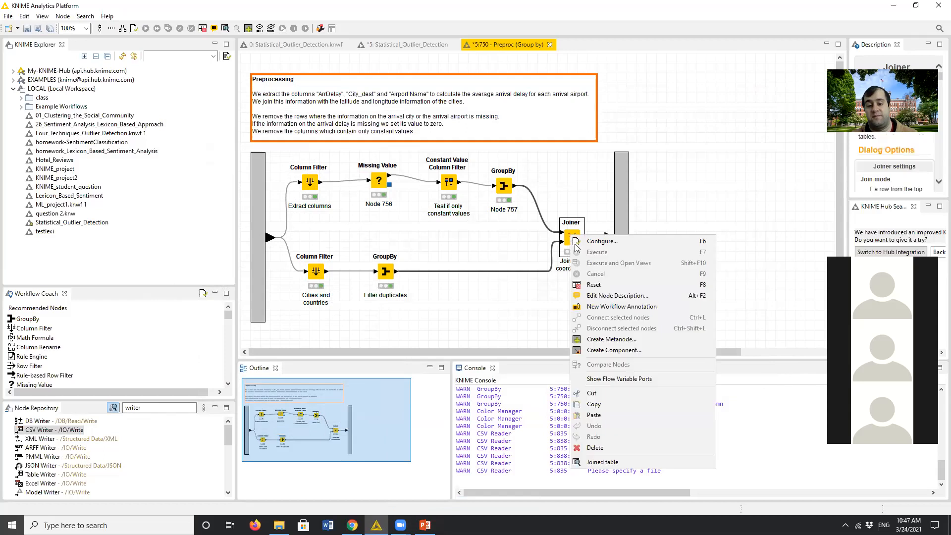
{"action": "left_click", "coordinate": [608, 243]}
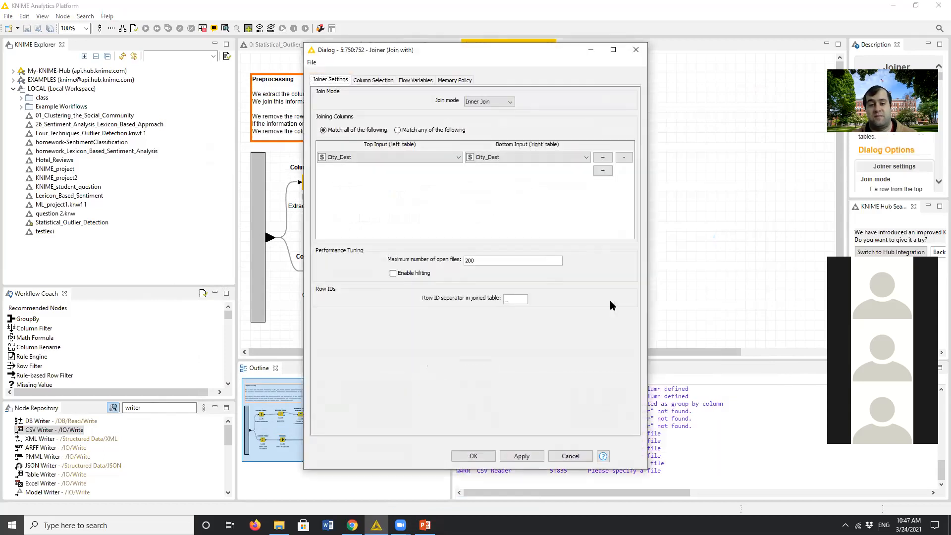
{"action": "left_click", "coordinate": [364, 156]}
{"action": "left_click", "coordinate": [474, 456]}
{"action": "left_click", "coordinate": [550, 295]}
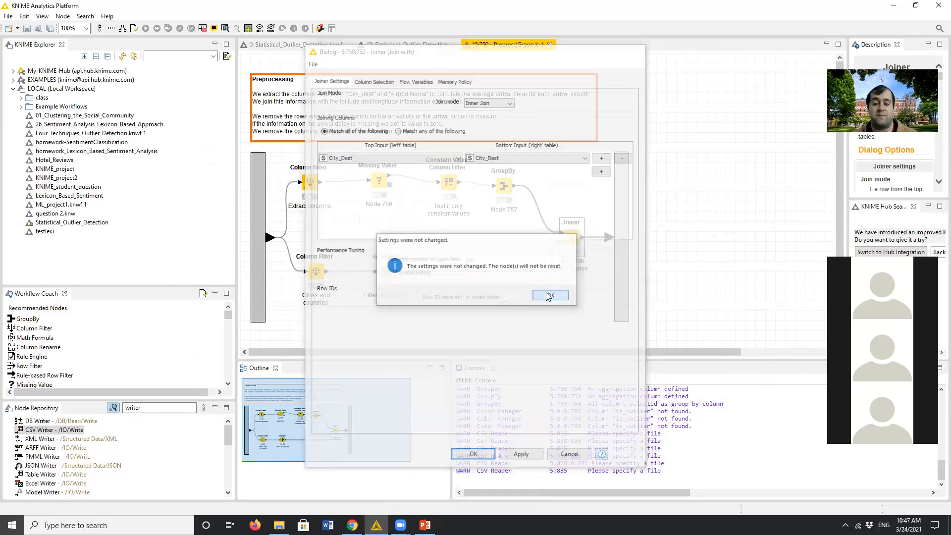
- Examine the Joiner's joined table with the Mean(ArrDelay) column widened, and close it
{"action": "right_click", "coordinate": [571, 240]}
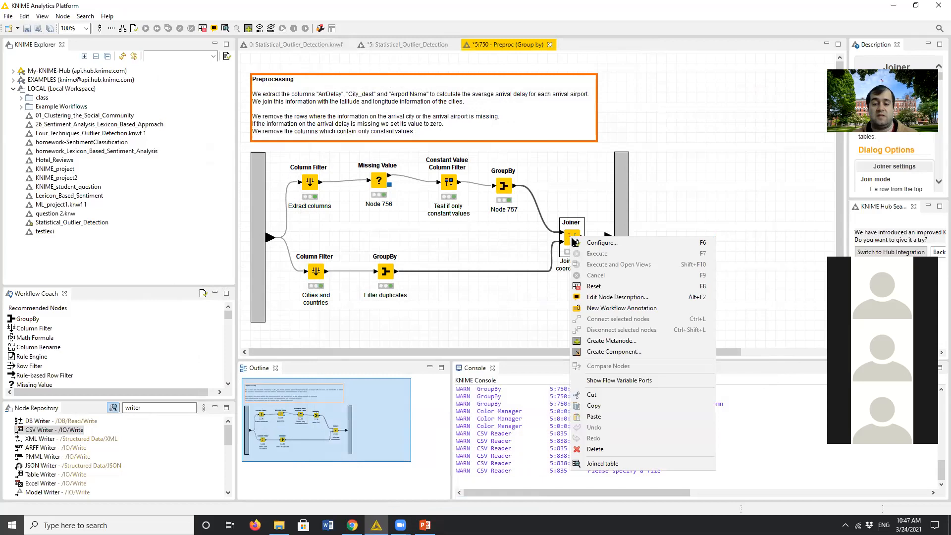
{"action": "left_click", "coordinate": [613, 459]}
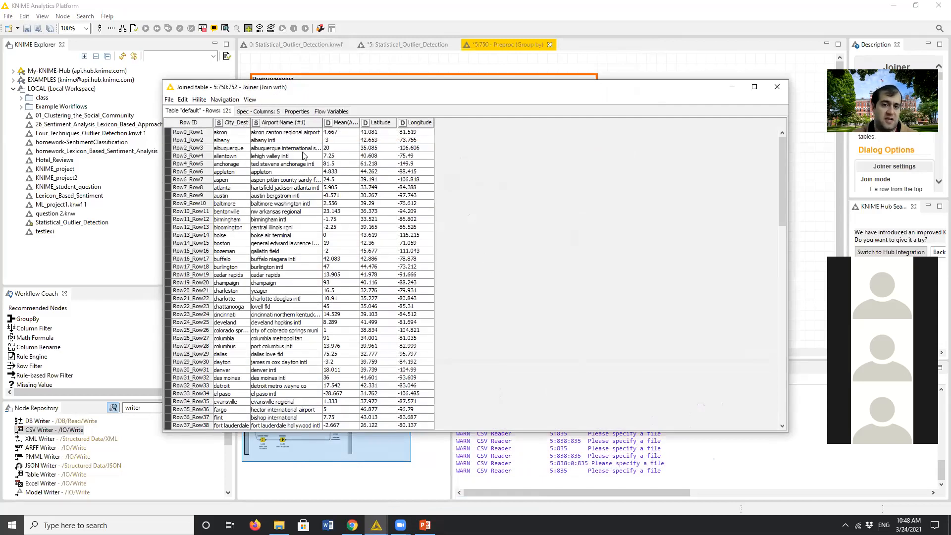
{"action": "left_click_drag", "start_coordinate": [360, 124], "coordinate": [514, 123]}
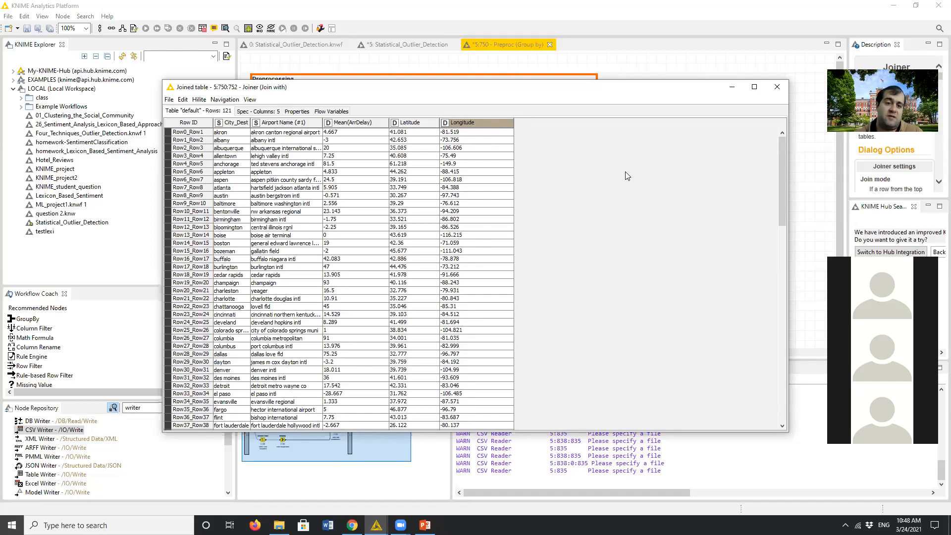
{"action": "left_click", "coordinate": [777, 87]}
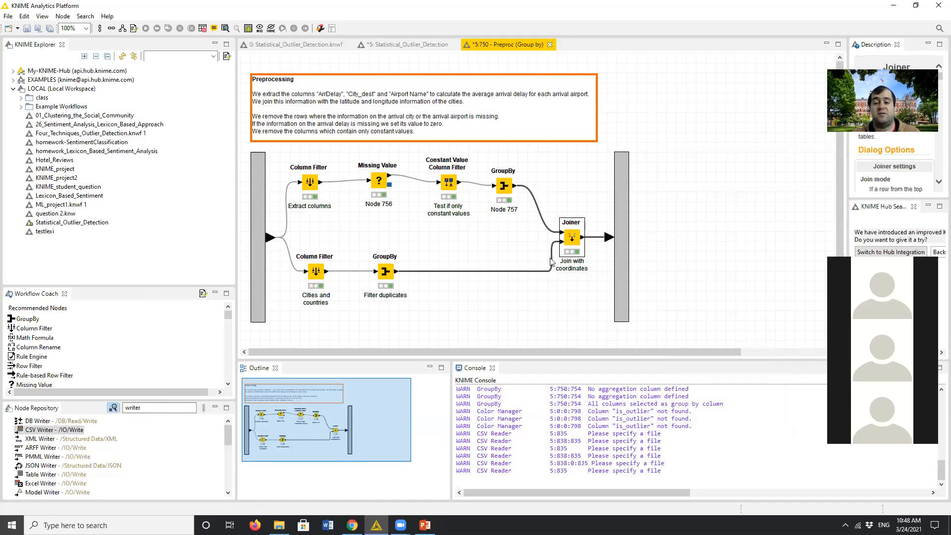
- Go through the upper branch's Column Filter, Missing Value and Constant Value Column Filter nodes individually and as a group, and clear the selection
{"action": "left_click", "coordinate": [586, 312]}
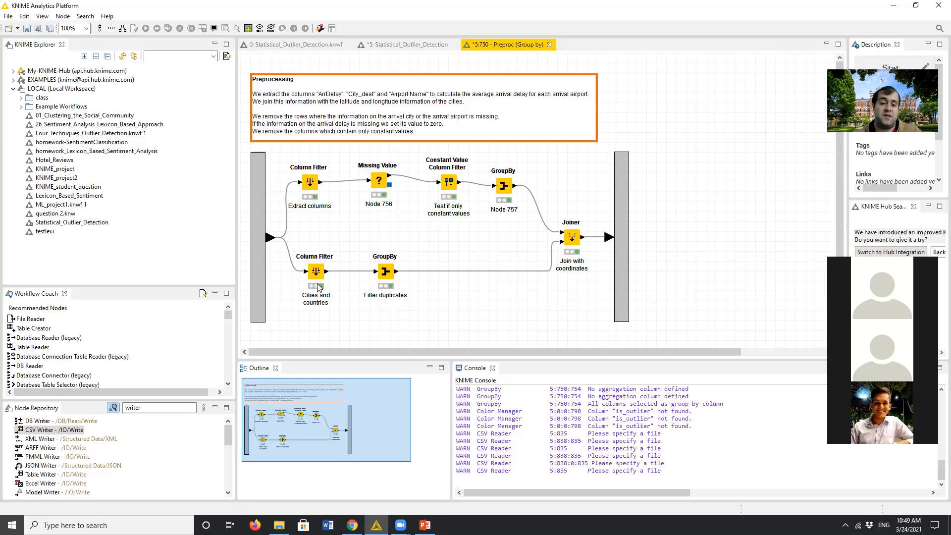
{"action": "left_click", "coordinate": [307, 188]}
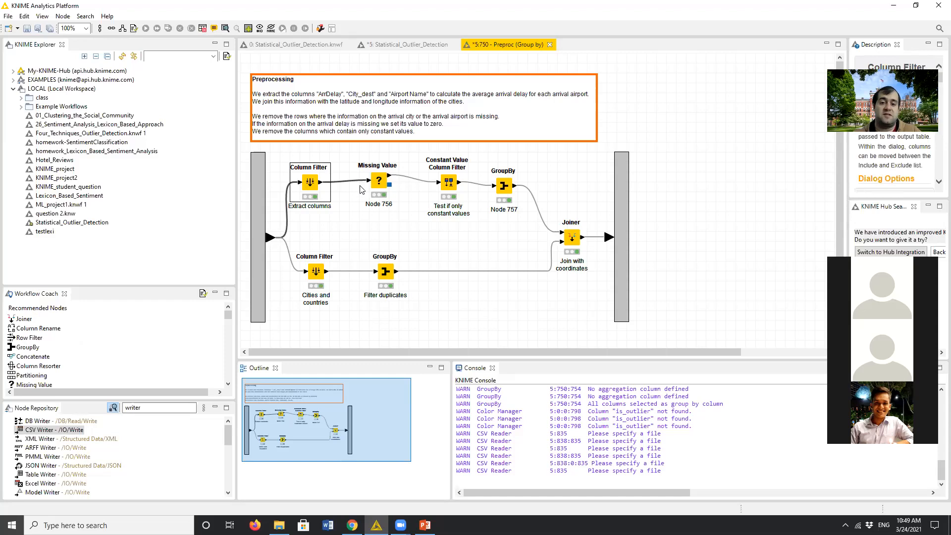
{"action": "left_click", "coordinate": [380, 185]}
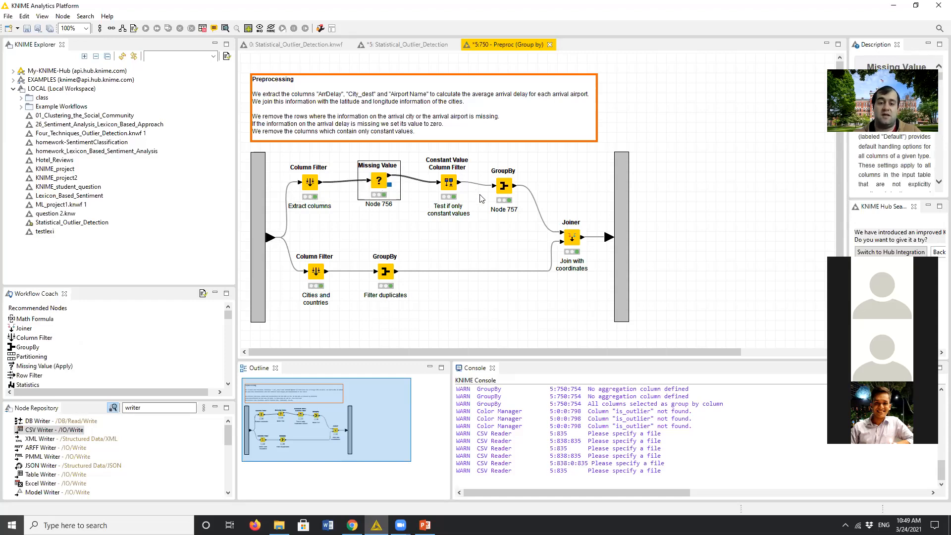
{"action": "left_click", "coordinate": [449, 183]}
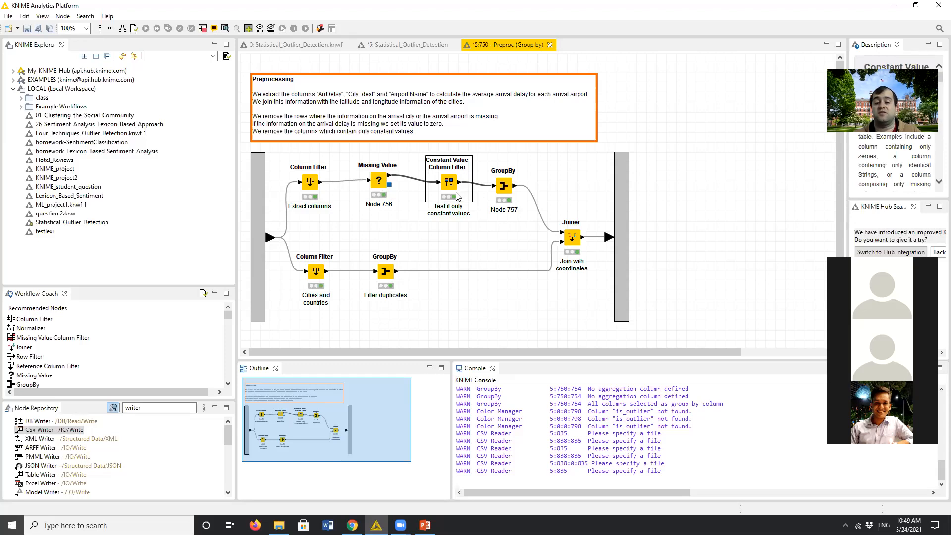
{"action": "left_click_drag", "start_coordinate": [464, 224], "coordinate": [293, 160]}
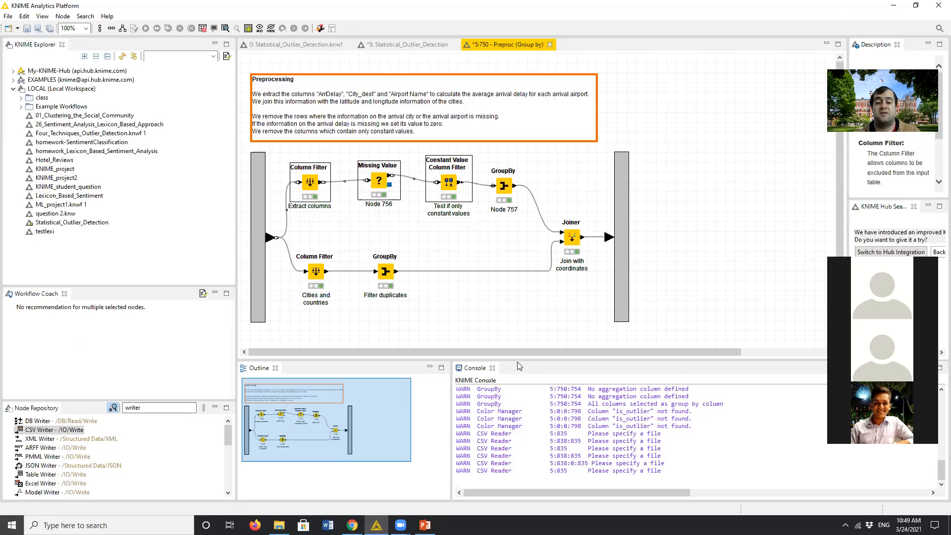
{"action": "left_click", "coordinate": [507, 331]}
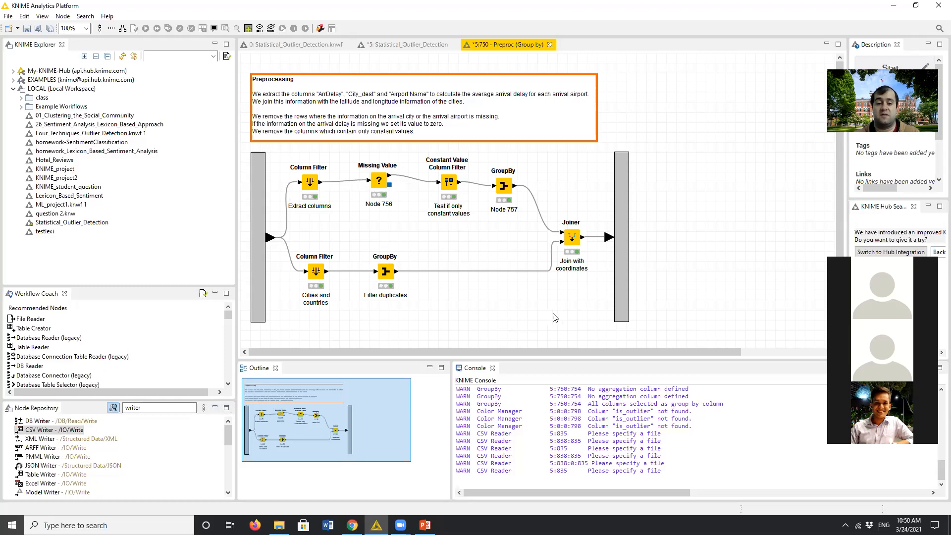
- Check the Missing Value node's default handling and read its node description, closing both windows
{"action": "double_click", "coordinate": [376, 185]}
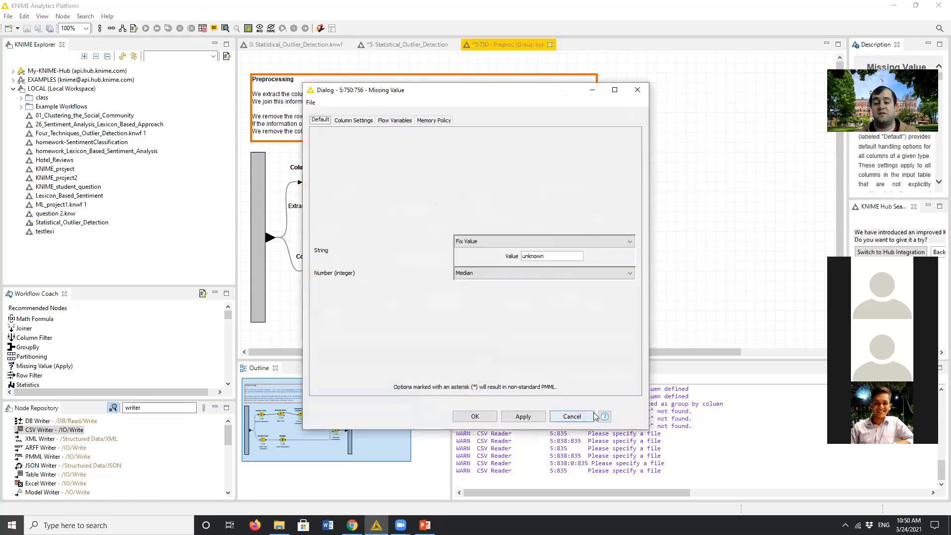
{"action": "left_click", "coordinate": [605, 417]}
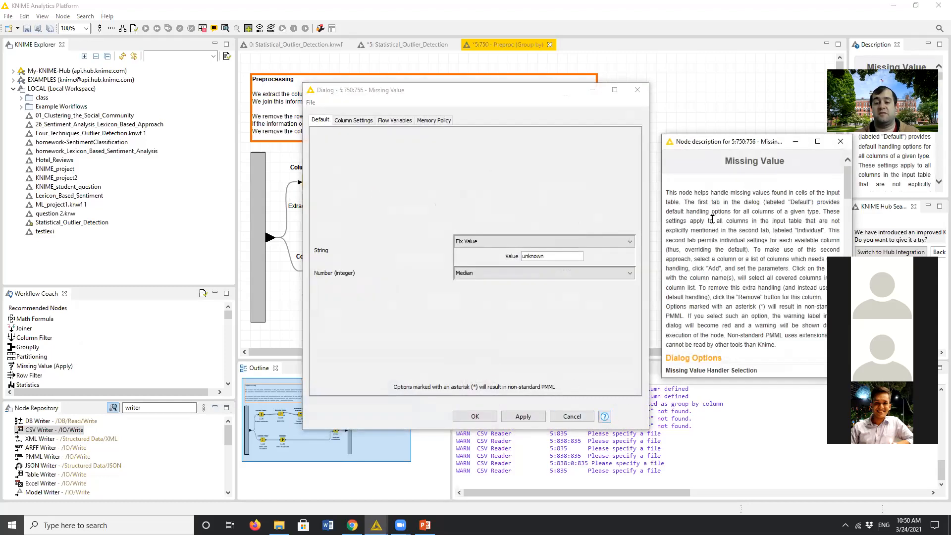
{"action": "left_click_drag", "start_coordinate": [696, 141], "coordinate": [501, 120]}
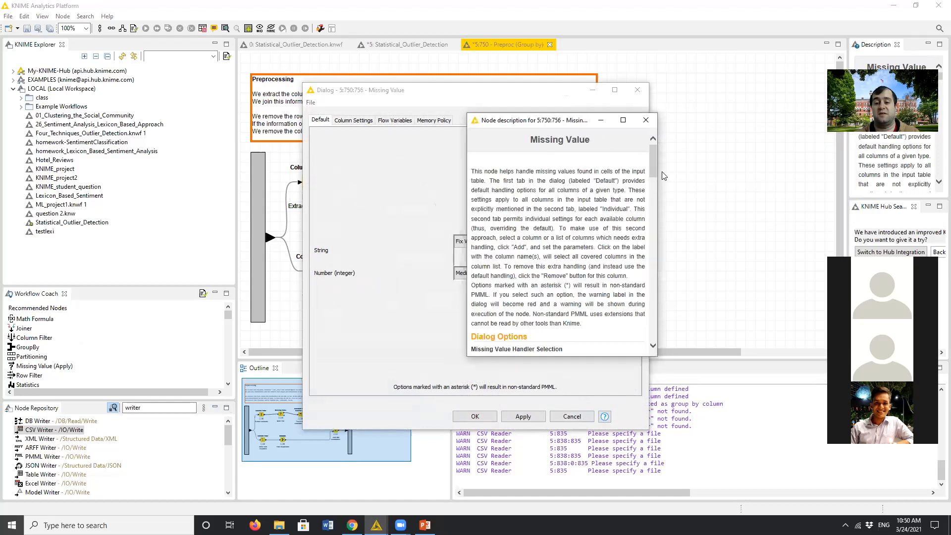
{"action": "left_click_drag", "start_coordinate": [649, 182], "coordinate": [638, 136]}
{"action": "left_click", "coordinate": [645, 120]}
{"action": "left_click", "coordinate": [632, 93]}
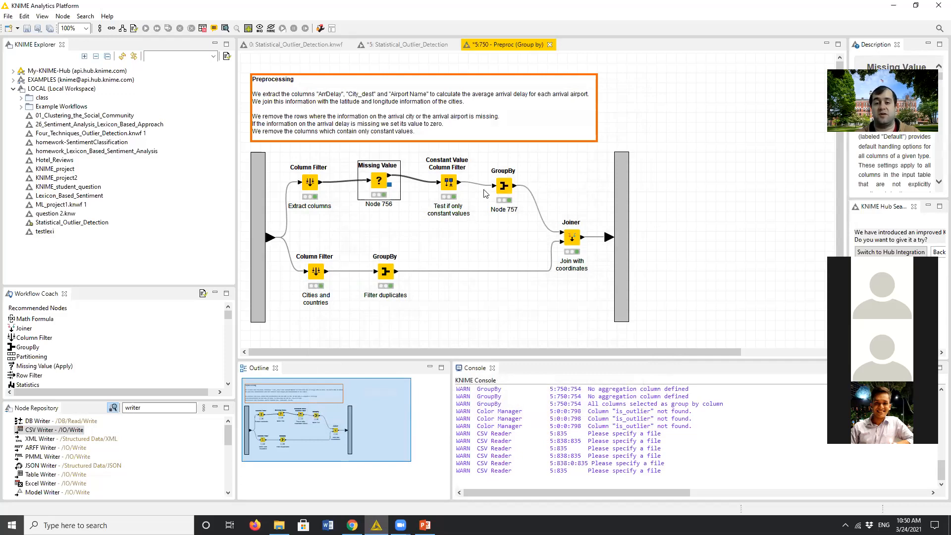
- Recheck the Joiner's join settings and close the Preproc metanode to return to the main workflow
{"action": "left_click", "coordinate": [573, 237]}
{"action": "double_click", "coordinate": [573, 237]}
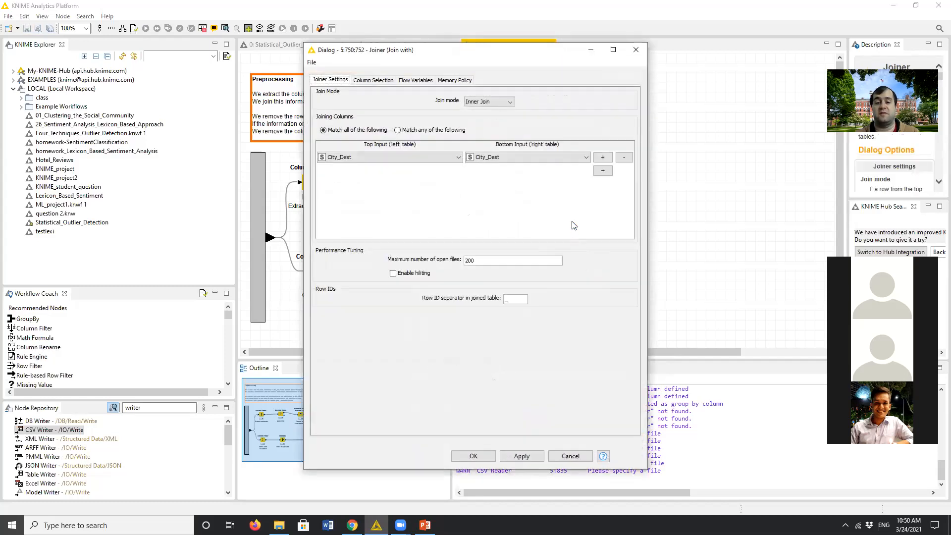
{"action": "left_click", "coordinate": [638, 50]}
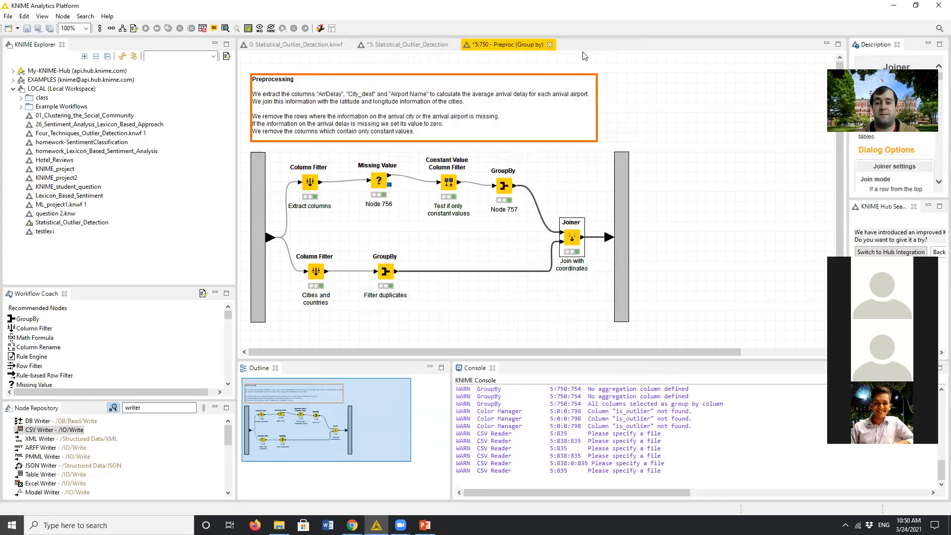
{"action": "left_click", "coordinate": [550, 45]}
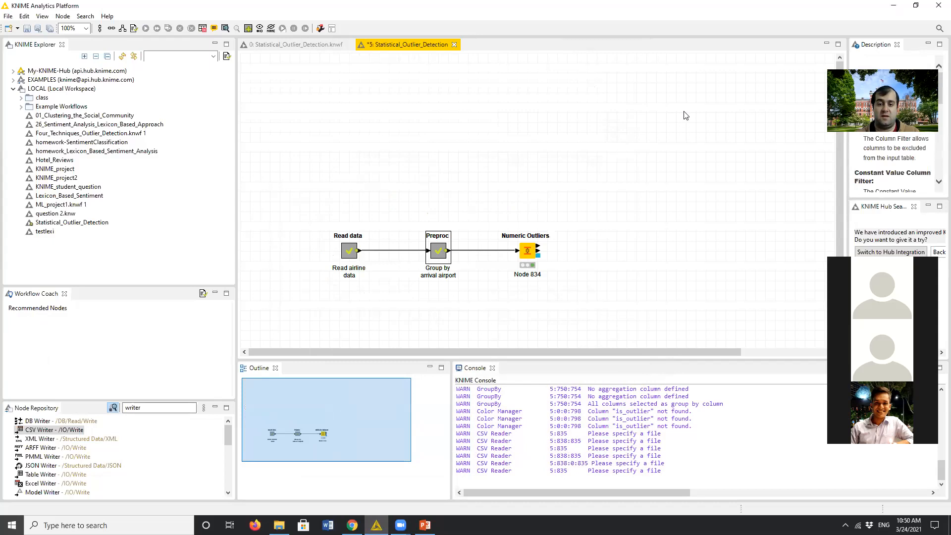
- Open the Numeric Outliers configuration and examine its interquartile range multiplier and quartile calculation using the full data estimate
{"action": "left_click", "coordinate": [531, 257]}
{"action": "double_click", "coordinate": [530, 255]}
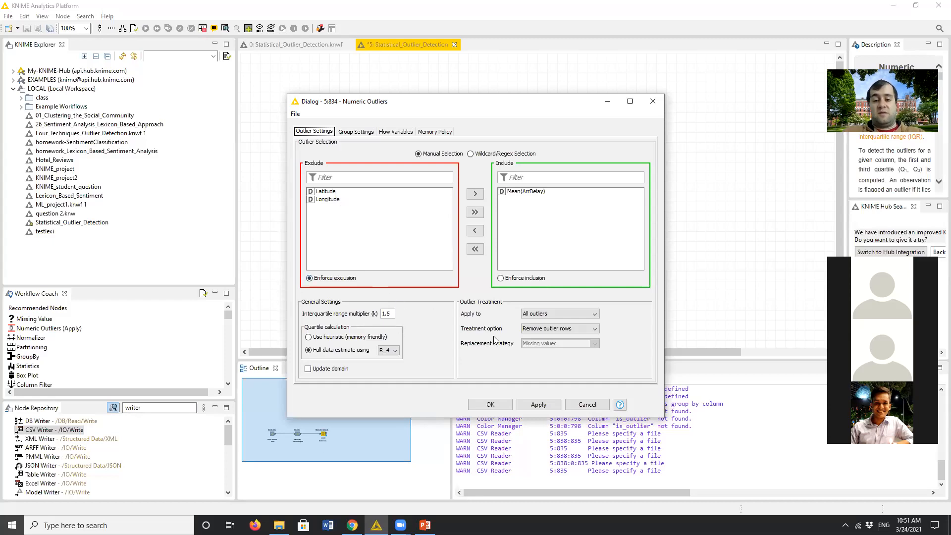
{"action": "double_click", "coordinate": [387, 314]}
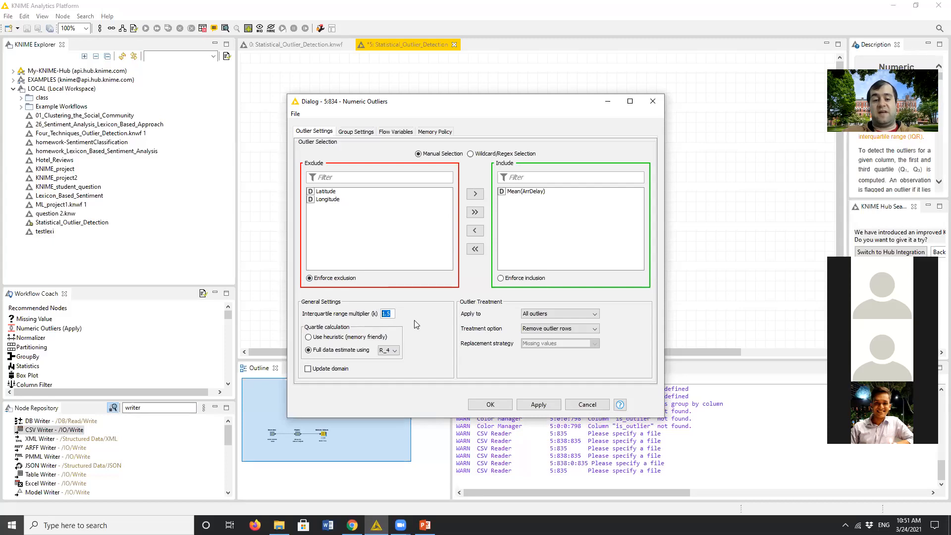
{"action": "left_click", "coordinate": [389, 315]}
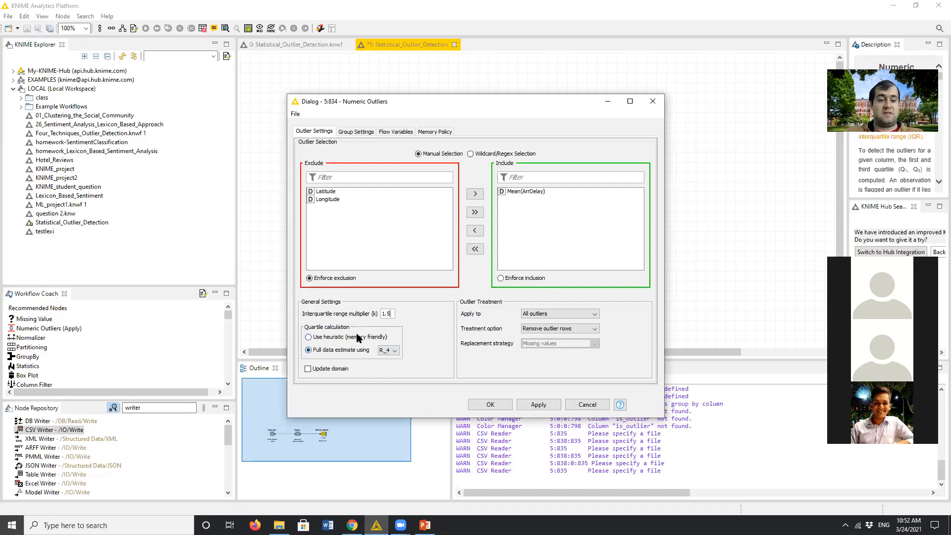
{"action": "left_click", "coordinate": [342, 351]}
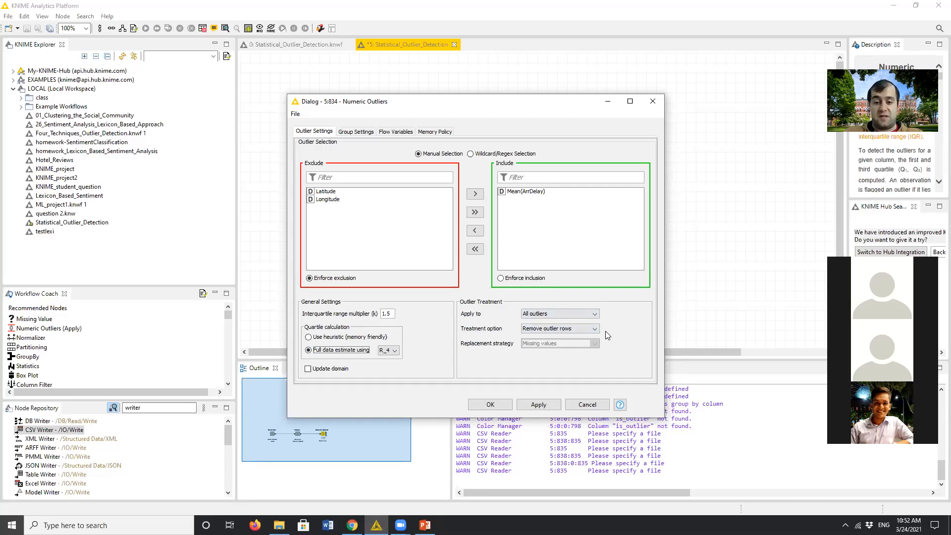
- Review the outlier treatment choices of Numeric Outliers, keeping All outliers and Remove outlier rows, and close the configuration
{"action": "left_click", "coordinate": [567, 315]}
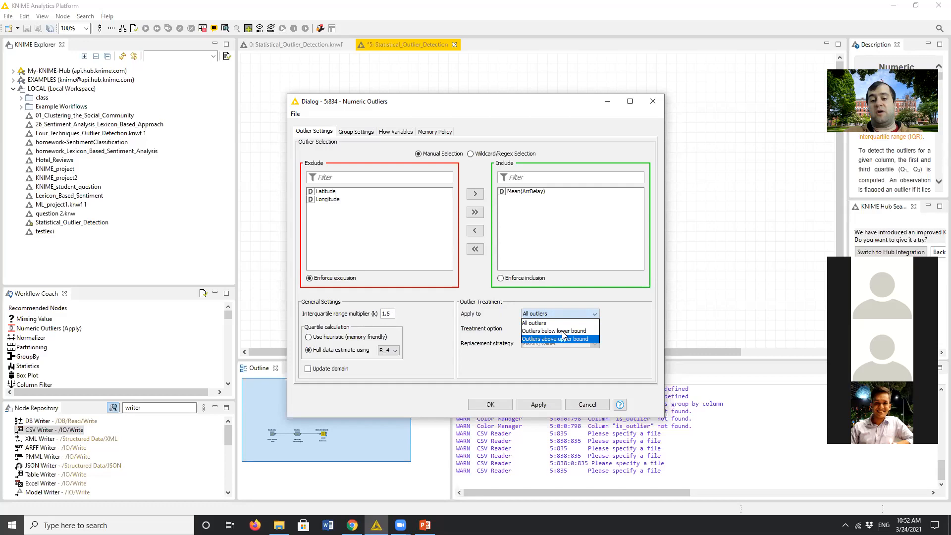
{"action": "left_click", "coordinate": [553, 325]}
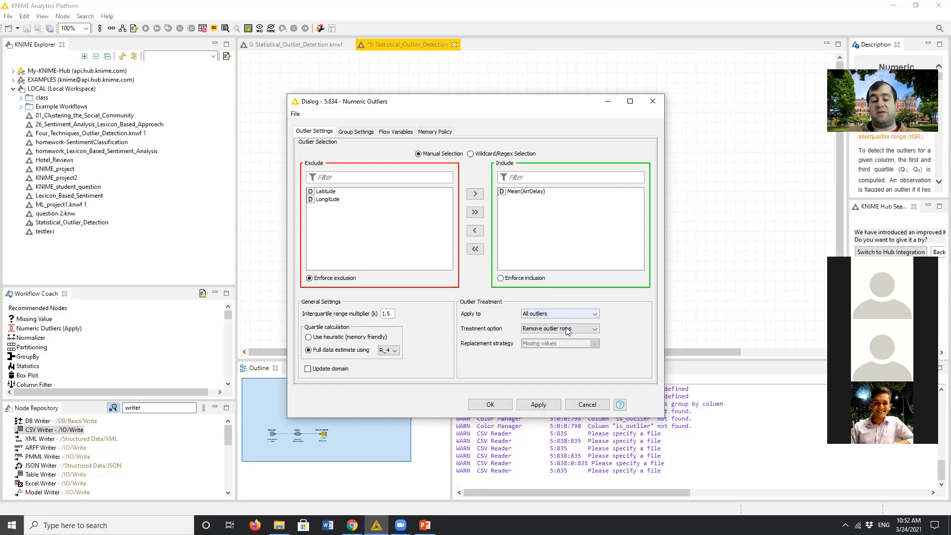
{"action": "left_click", "coordinate": [534, 333]}
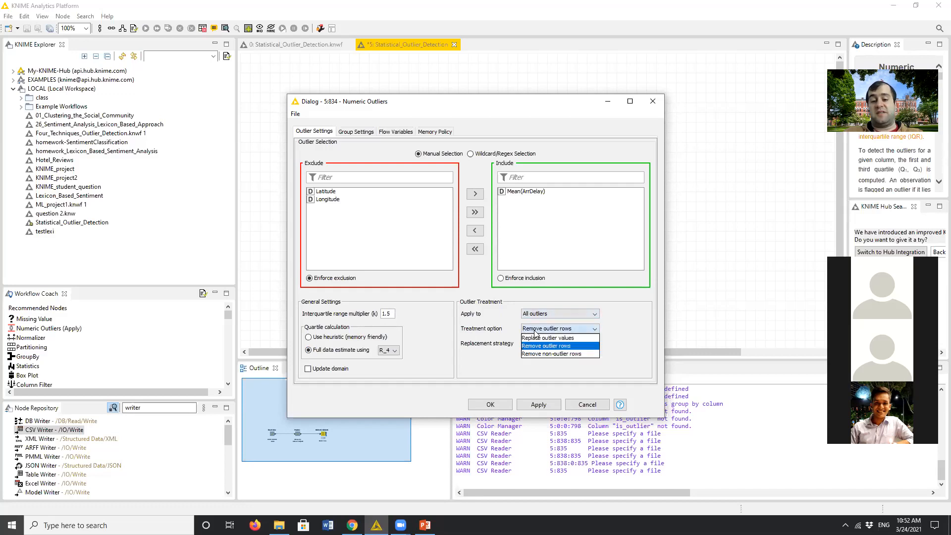
{"action": "left_click", "coordinate": [561, 347]}
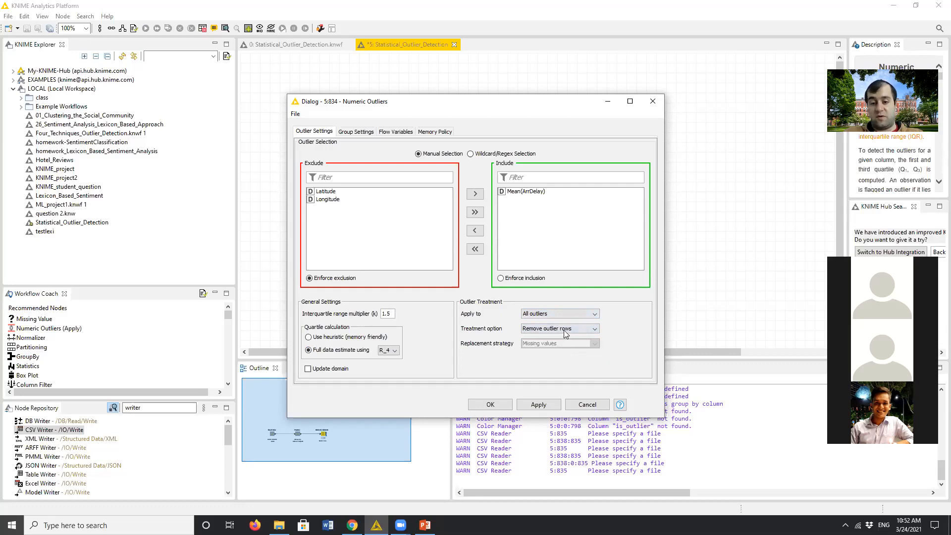
{"action": "left_click", "coordinate": [567, 329]}
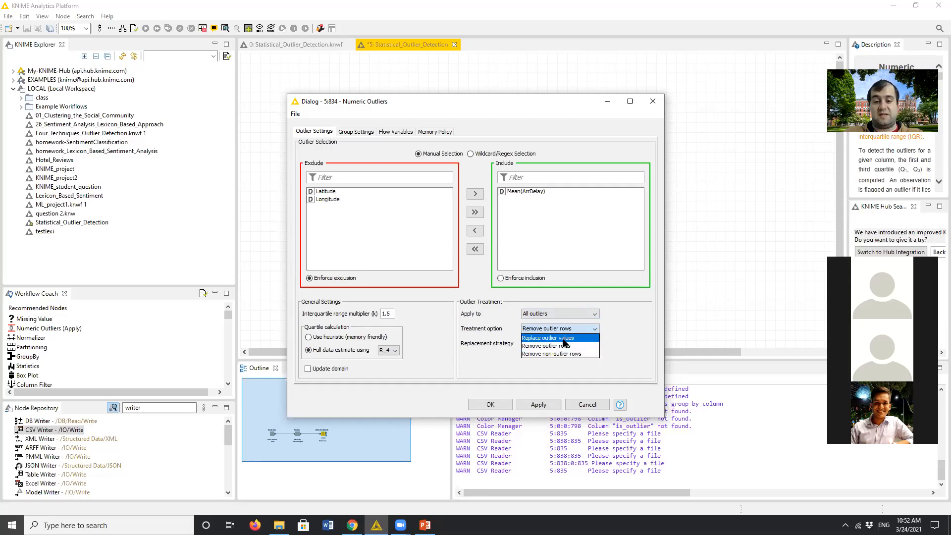
{"action": "left_click", "coordinate": [570, 346]}
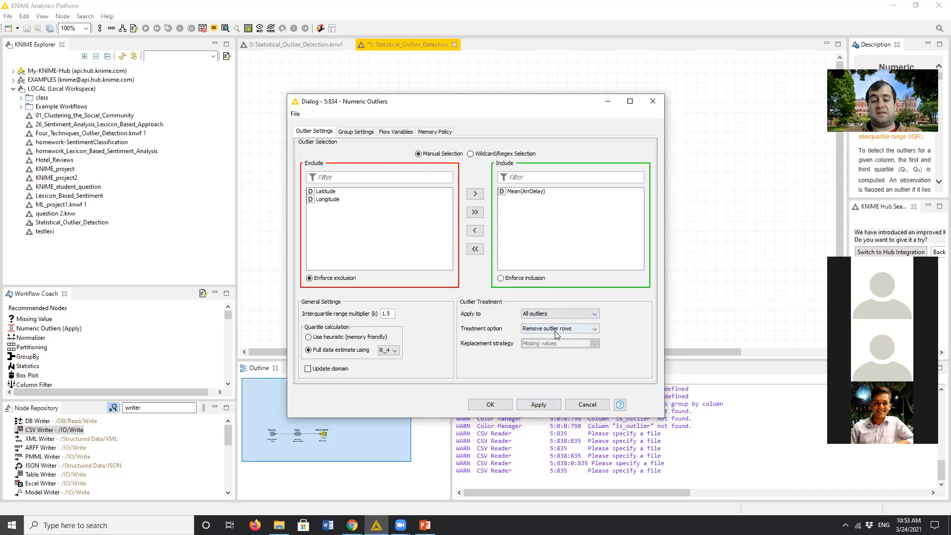
{"action": "left_click", "coordinate": [490, 405]}
{"action": "left_click", "coordinate": [549, 297]}
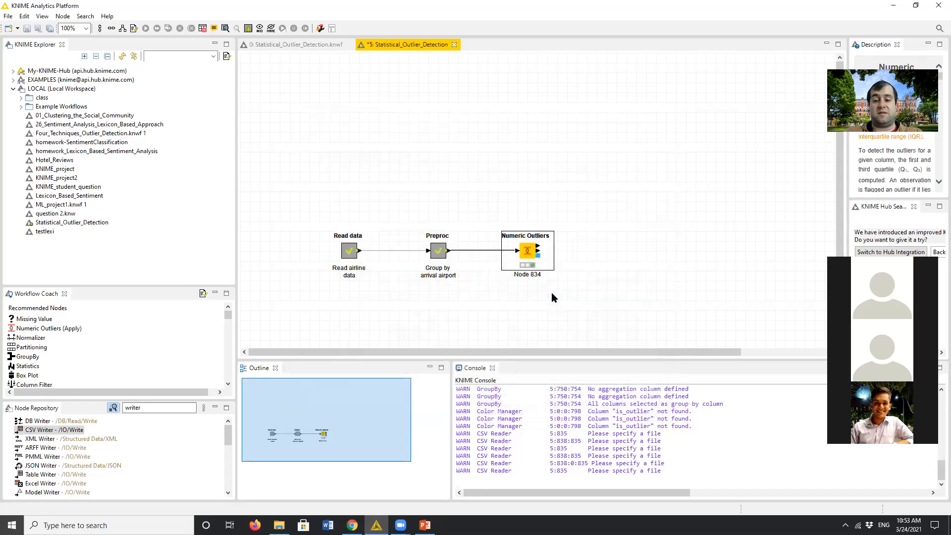
- Open the Treated table output of the Numeric Outliers node, look through its airport rows, and close the table
{"action": "right_click", "coordinate": [528, 251]}
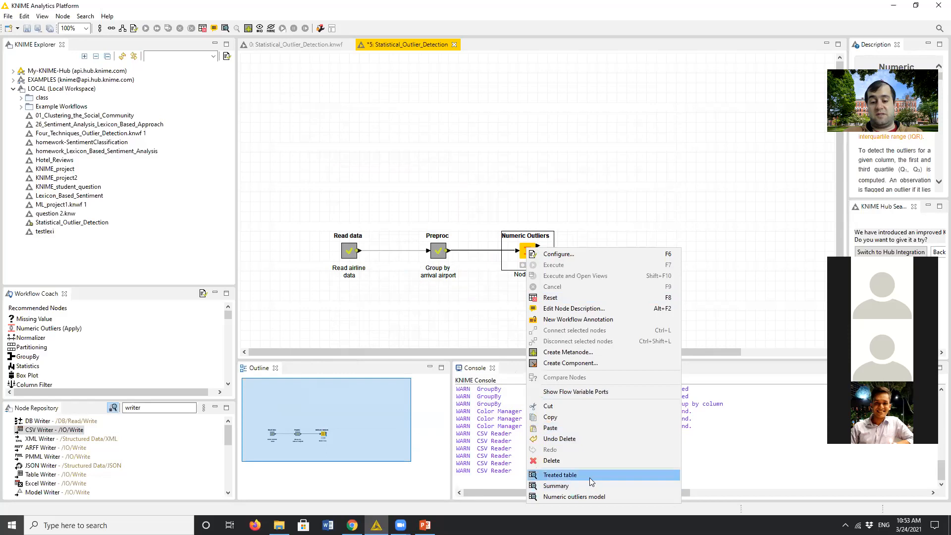
{"action": "left_click", "coordinate": [560, 474]}
{"action": "scroll", "coordinate": [402, 199], "scroll_direction": "down", "scroll_amount": 10}
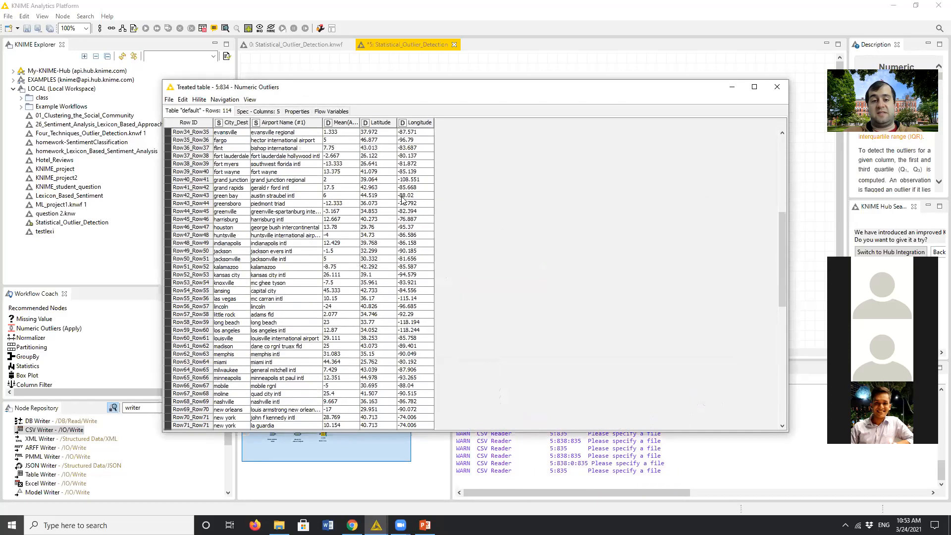
{"action": "scroll", "coordinate": [402, 199], "scroll_direction": "down", "scroll_amount": 5}
{"action": "scroll", "coordinate": [397, 214], "scroll_direction": "down", "scroll_amount": 2}
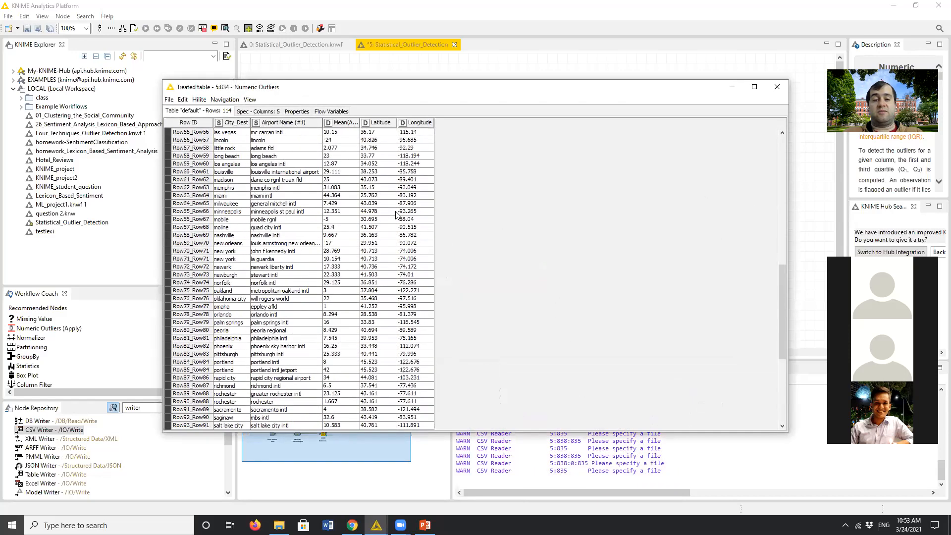
{"action": "scroll", "coordinate": [396, 214], "scroll_direction": "up", "scroll_amount": 18}
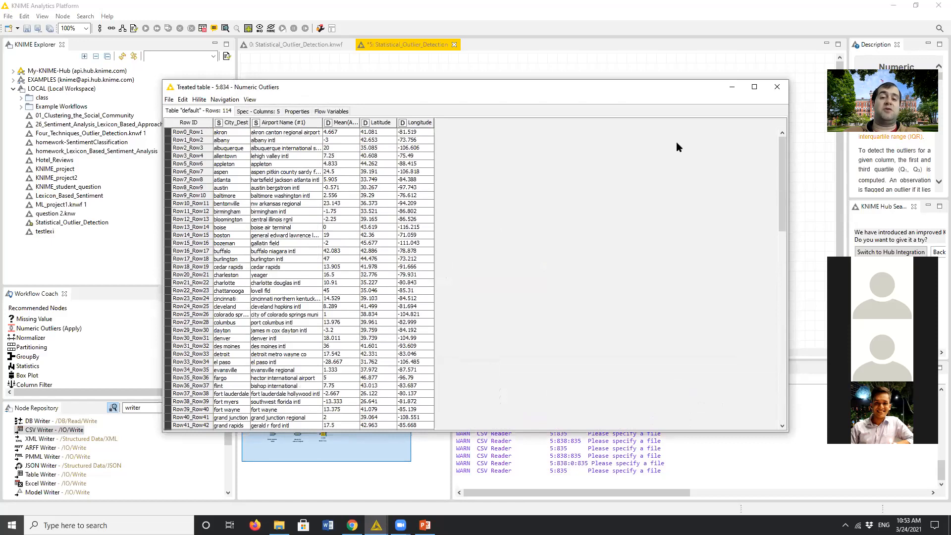
{"action": "left_click", "coordinate": [777, 88]}
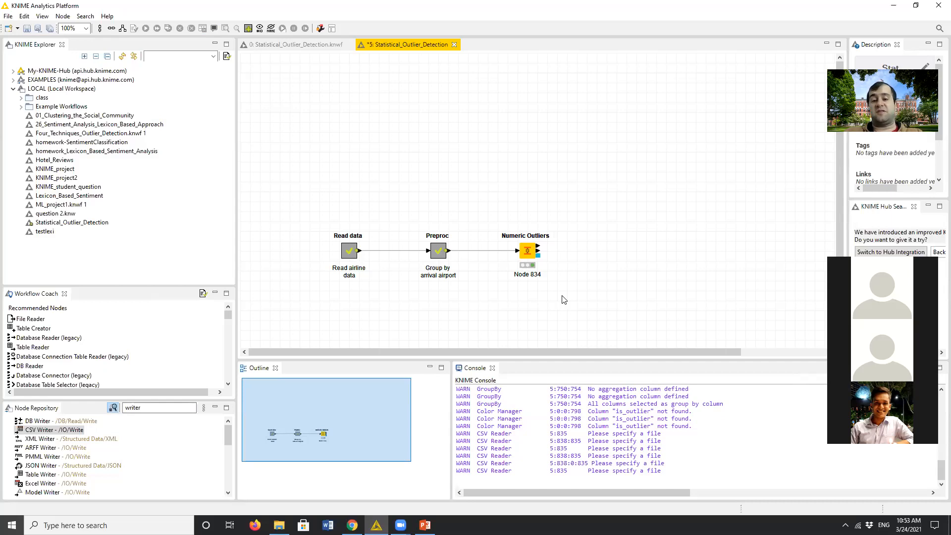
- Open the Preproc metanode to view the nodes it contains, and return to the main workflow
{"action": "left_click_drag", "start_coordinate": [582, 214], "coordinate": [494, 312]}
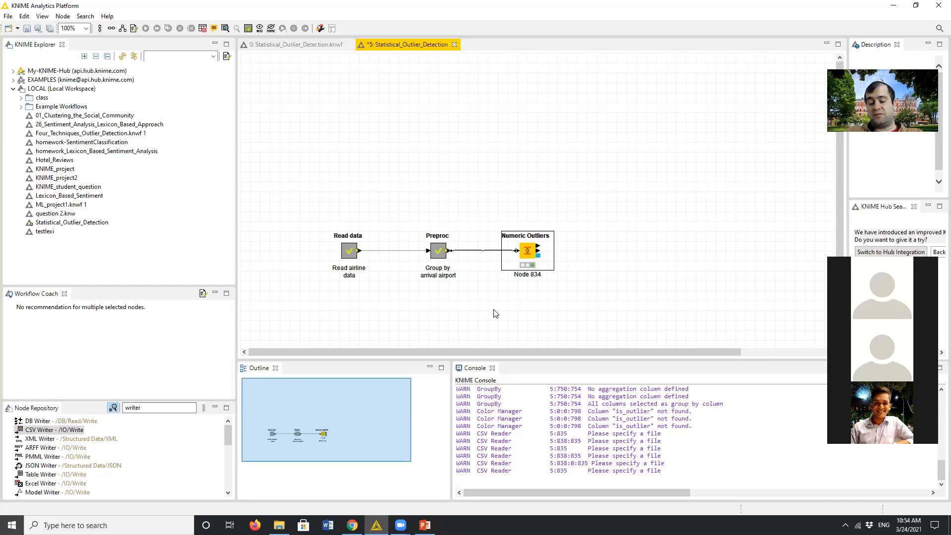
{"action": "left_click", "coordinate": [436, 249]}
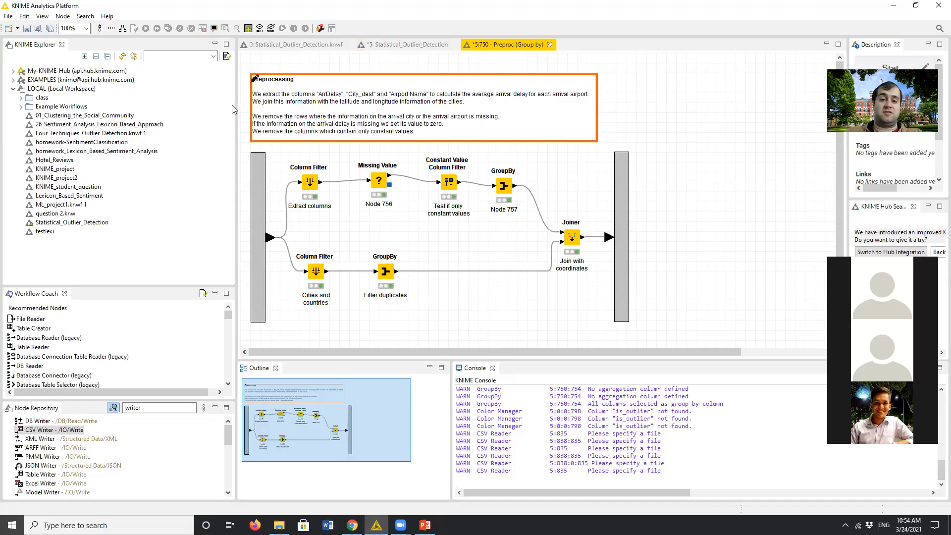
{"action": "left_click", "coordinate": [549, 44]}
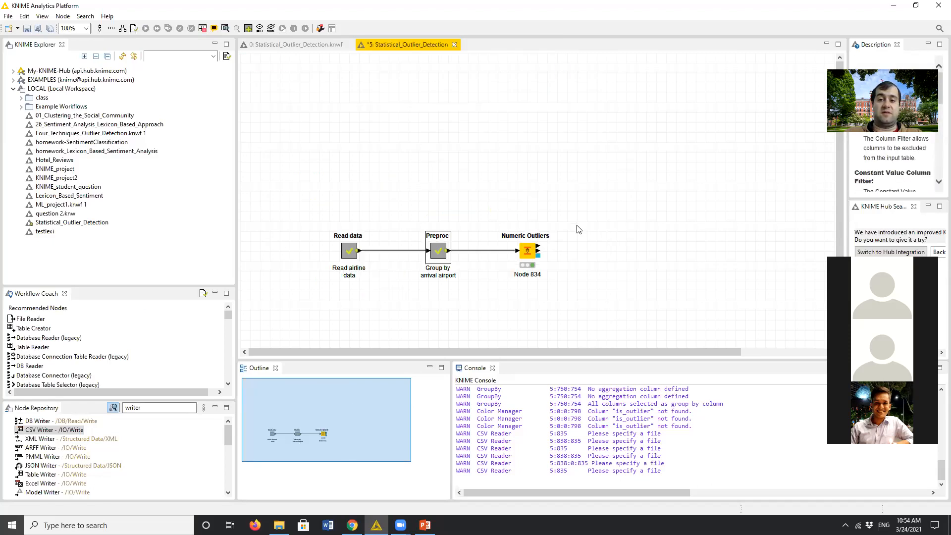
- Expand the Preproc metanode so its nodes are placed directly in the main workflow
{"action": "right_click", "coordinate": [441, 253]}
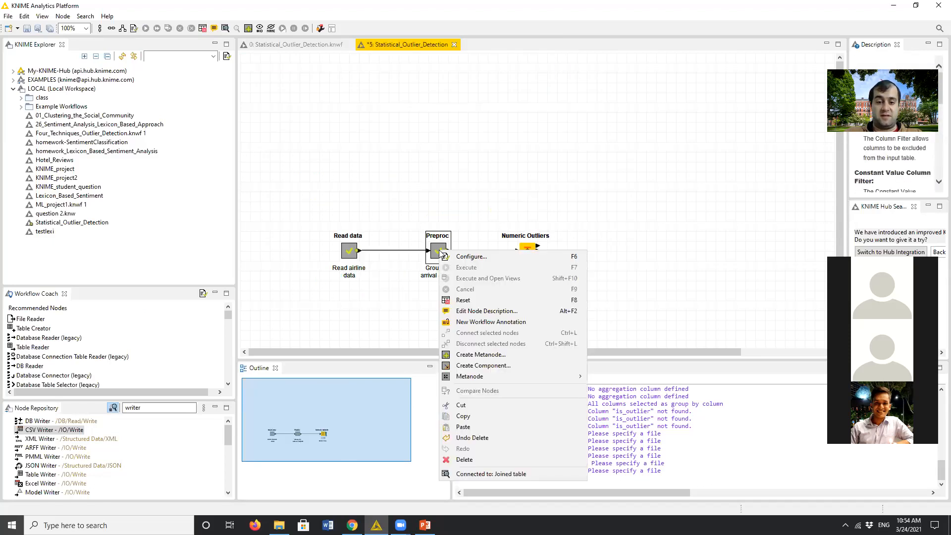
{"action": "mouse_move", "coordinate": [525, 379]}
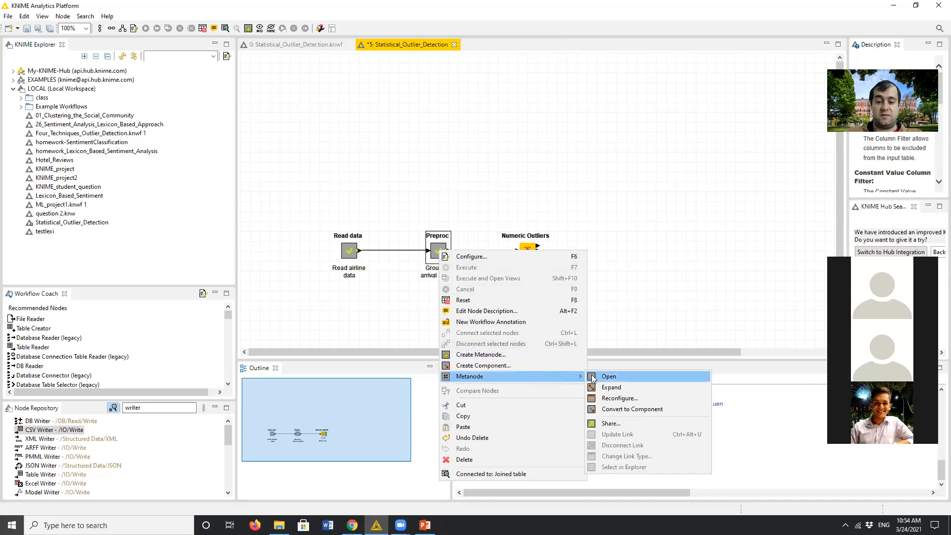
{"action": "left_click", "coordinate": [605, 387]}
{"action": "left_click", "coordinate": [506, 297]}
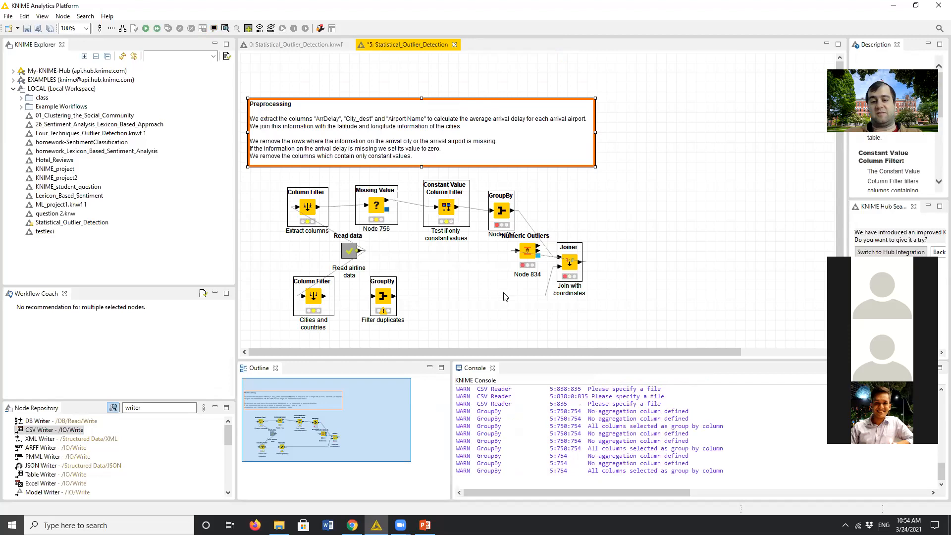
- Move the Read data metanode ahead of the two Column Filter nodes and expand it, accepting the reset of its executed nodes
{"action": "left_click_drag", "start_coordinate": [347, 253], "coordinate": [257, 252]}
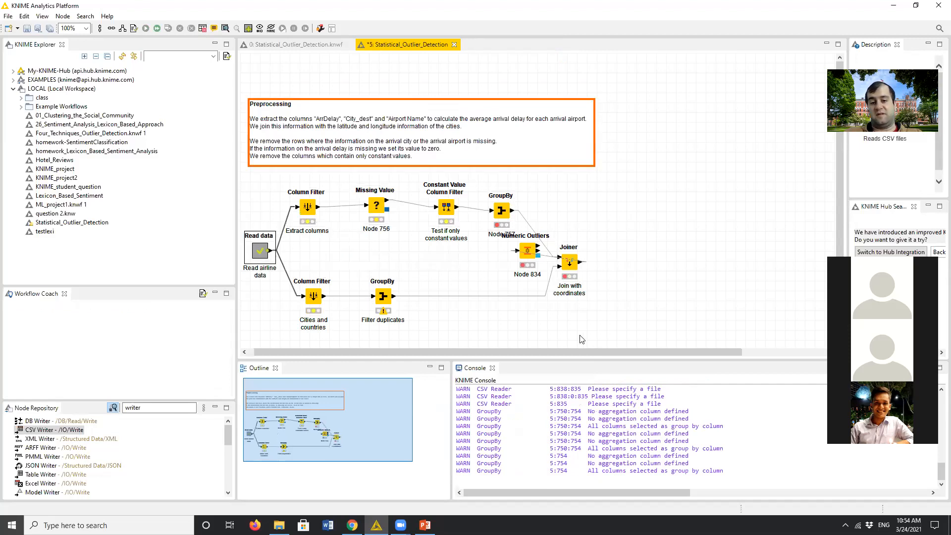
{"action": "right_click", "coordinate": [258, 252]}
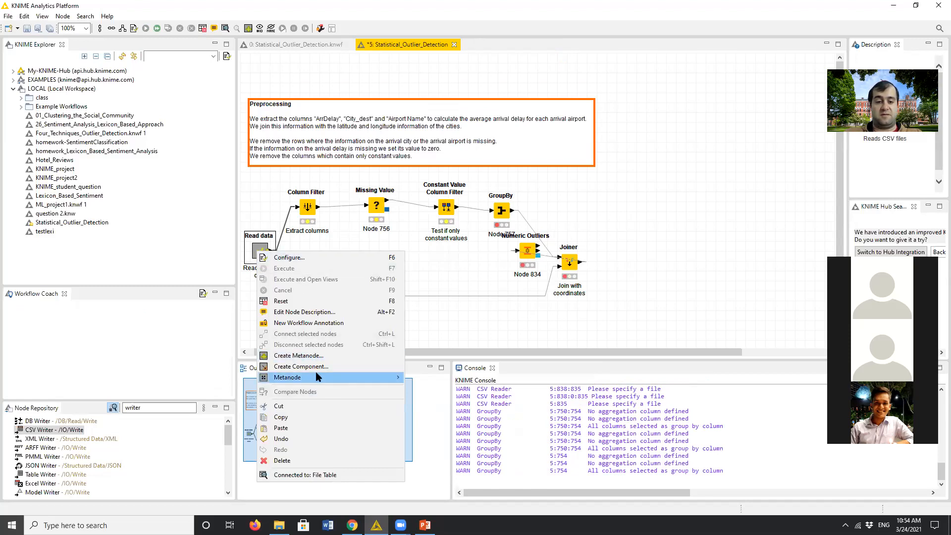
{"action": "mouse_move", "coordinate": [337, 377]}
{"action": "left_click", "coordinate": [449, 389]}
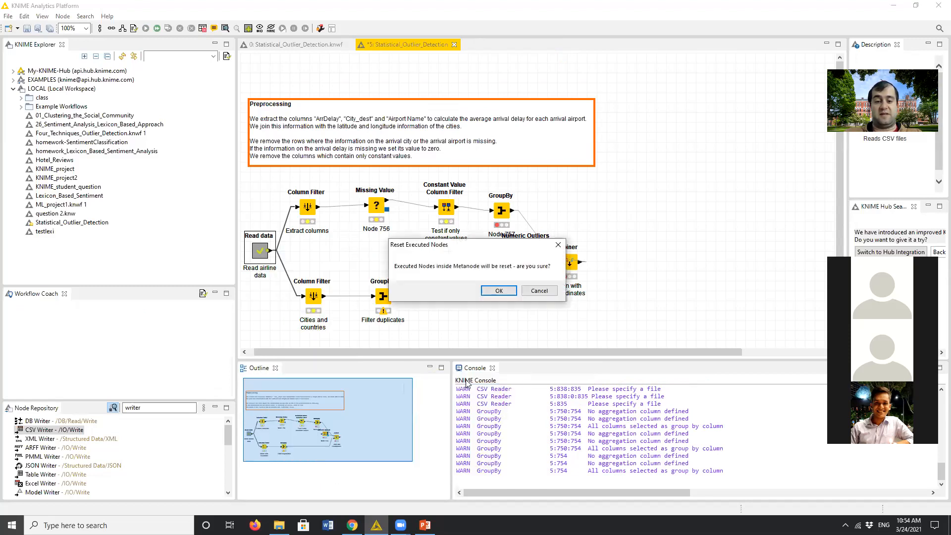
{"action": "left_click", "coordinate": [495, 295]}
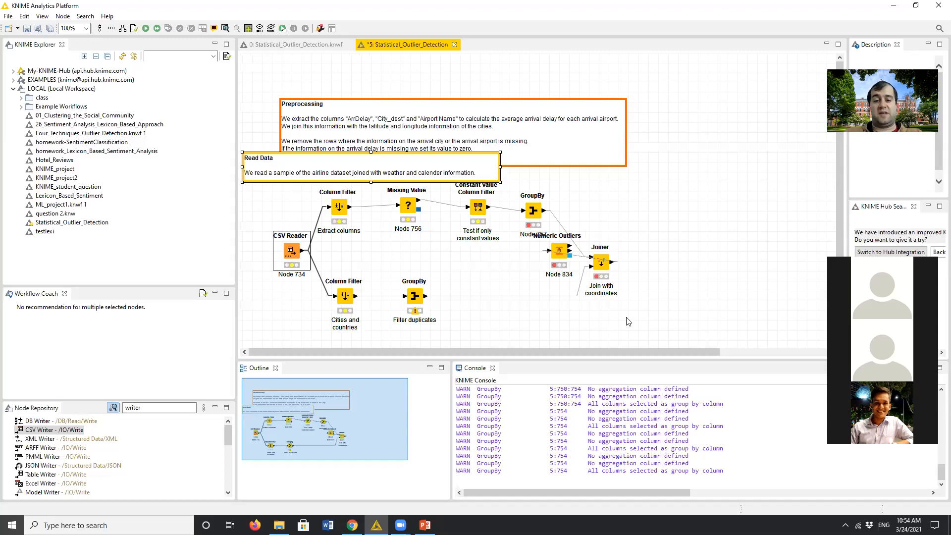
- Reposition the Preprocessing and Read Data annotations in the empty space above the nodes so they no longer overlap
{"action": "left_click", "coordinate": [485, 268]}
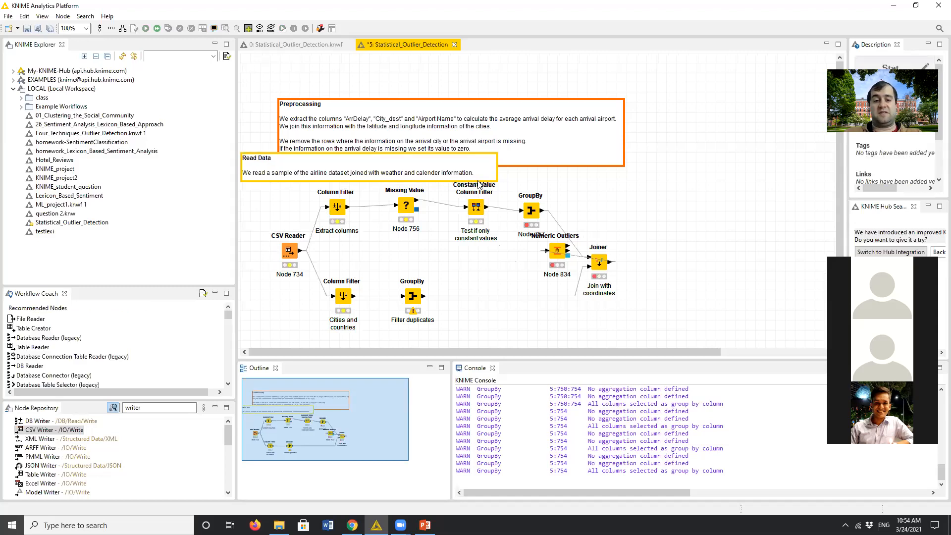
{"action": "mouse_move", "coordinate": [454, 159]}
{"action": "left_mouse_down"}
{"action": "mouse_move", "coordinate": [561, 137]}
{"action": "mouse_move", "coordinate": [649, 100]}
{"action": "mouse_move", "coordinate": [629, 112]}
{"action": "left_mouse_up"}
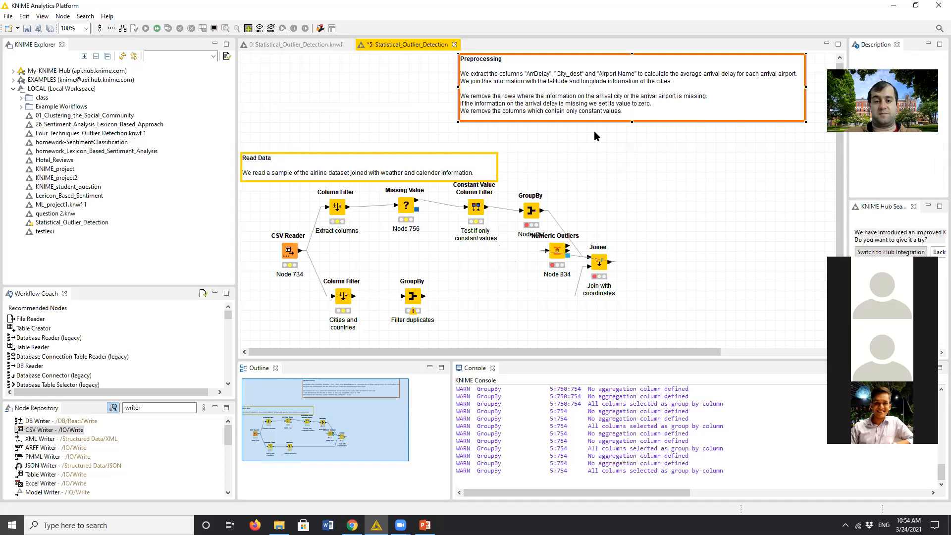
{"action": "left_click_drag", "start_coordinate": [452, 156], "coordinate": [512, 126]}
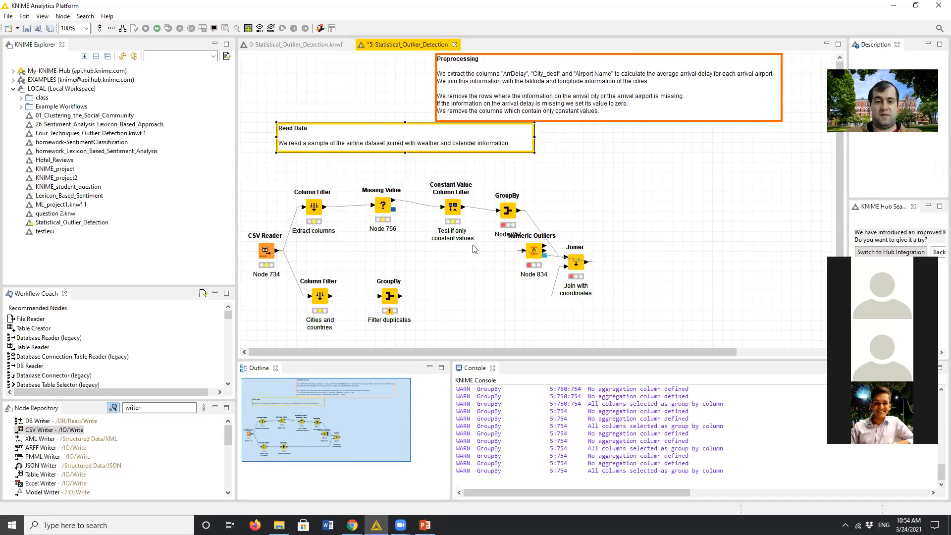
{"action": "left_click_drag", "start_coordinate": [466, 251], "coordinate": [303, 176]}
{"action": "right_click", "coordinate": [390, 198]}
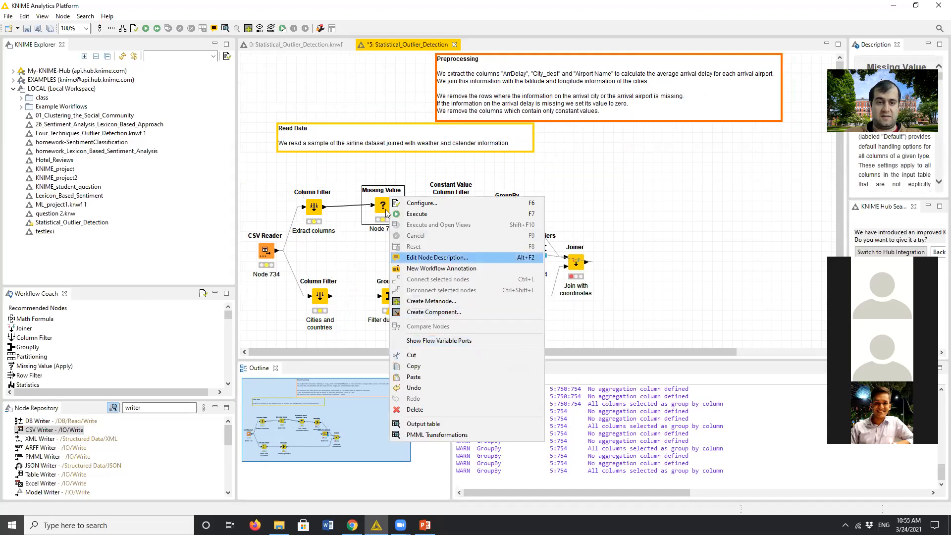
{"action": "left_click", "coordinate": [495, 171]}
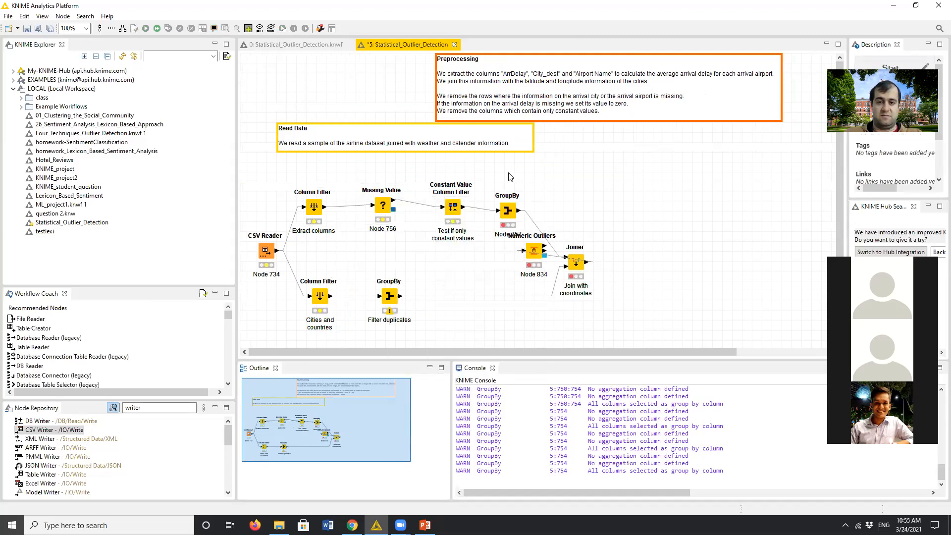
- Group the Extract columns Column Filter, Missing Value and Constant Value Column Filter nodes into a metanode named dataprep1
{"action": "left_click_drag", "start_coordinate": [486, 171], "coordinate": [305, 254]}
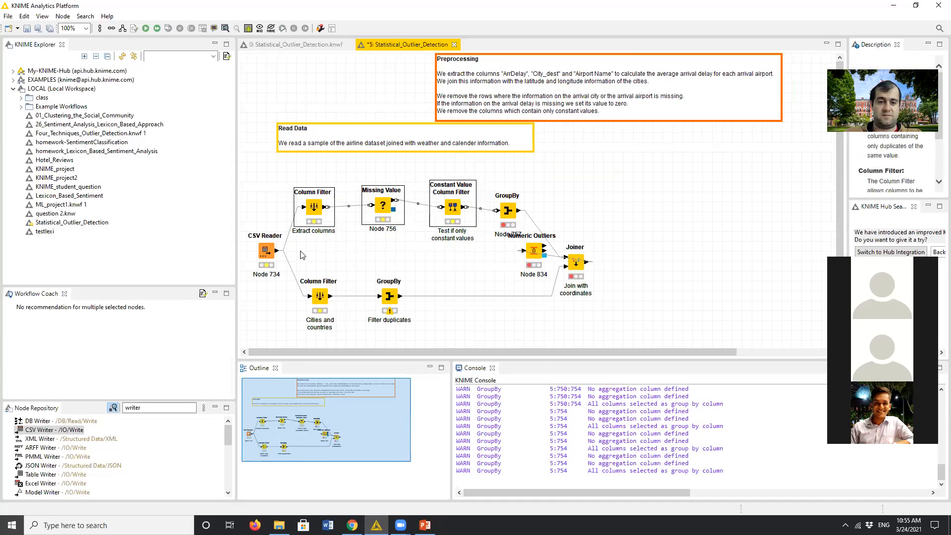
{"action": "right_click", "coordinate": [311, 212]}
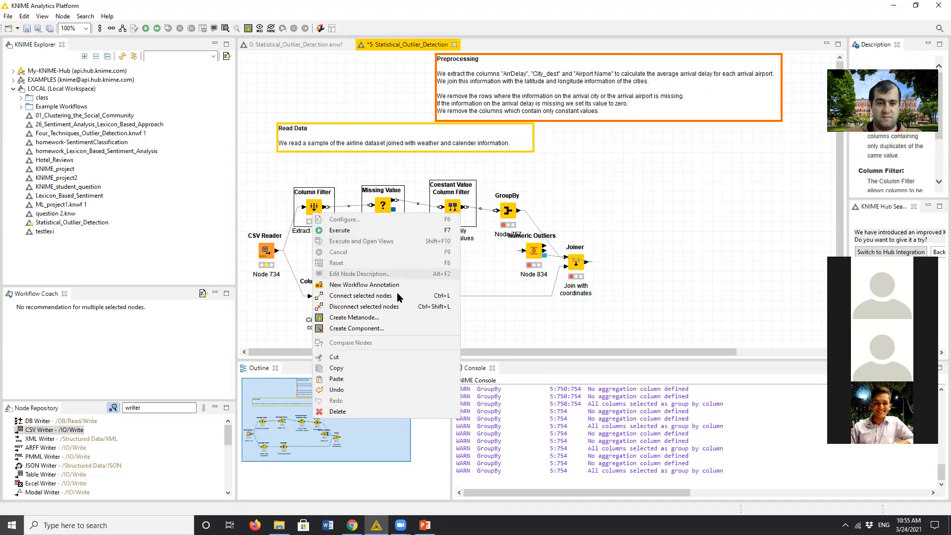
{"action": "left_click", "coordinate": [389, 318]}
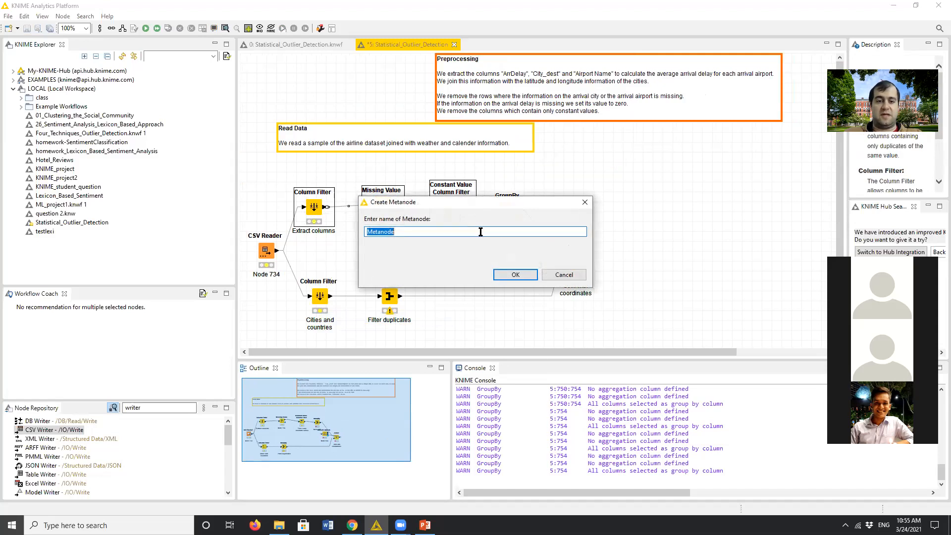
{"action": "type", "text": "dataprep1"}
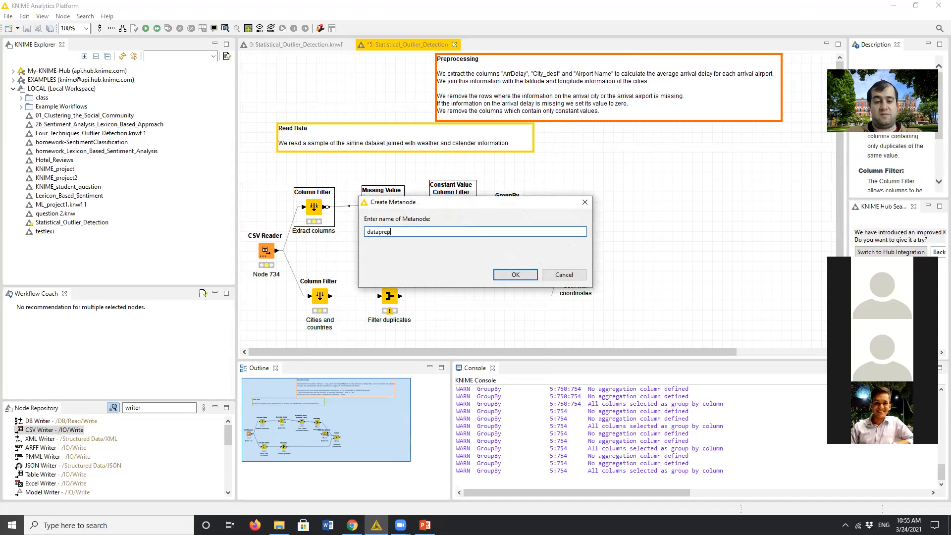
{"action": "left_click", "coordinate": [516, 275]}
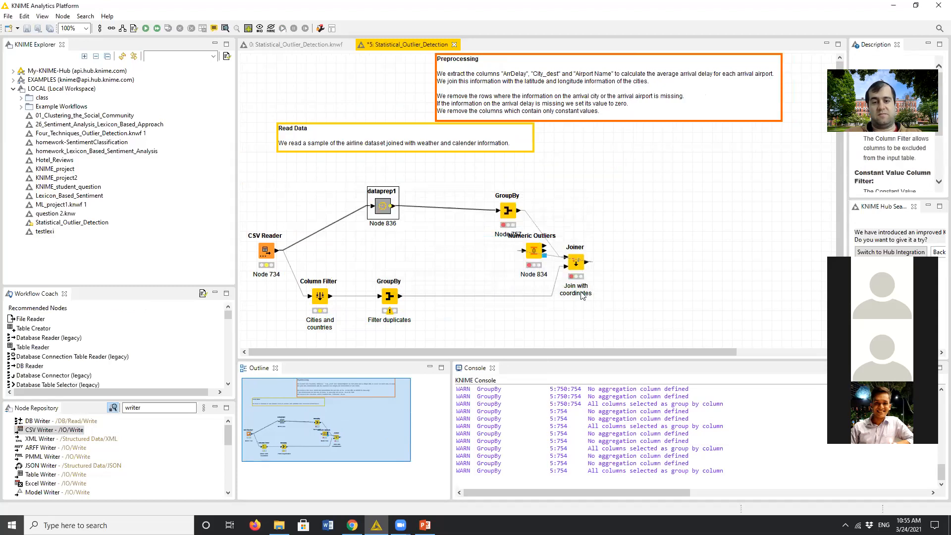
{"action": "left_click_drag", "start_coordinate": [584, 162], "coordinate": [641, 204]}
{"action": "right_click", "coordinate": [610, 145]}
{"action": "left_click", "coordinate": [543, 176]}
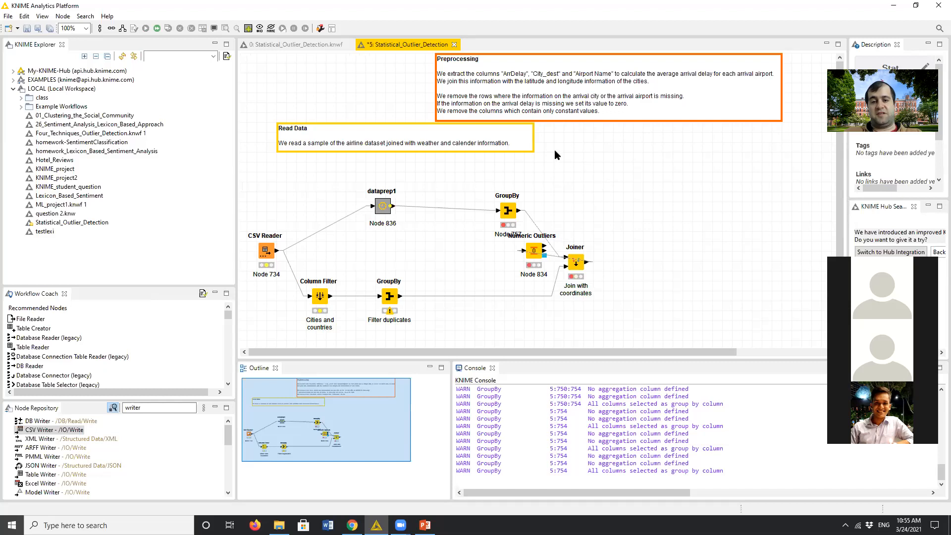
- Add a workflow annotation in the empty area above the Joiner with the text "data preparation practice"
{"action": "right_click", "coordinate": [556, 154]}
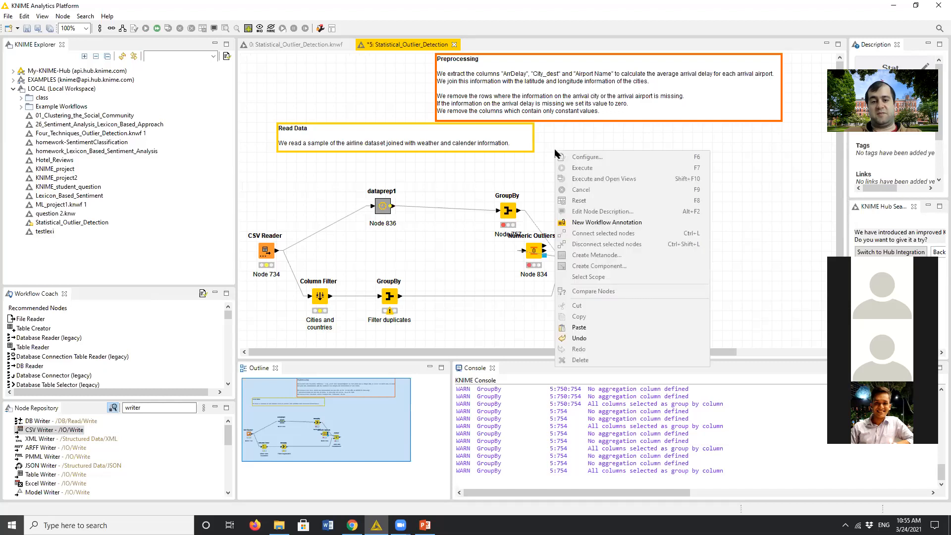
{"action": "left_click", "coordinate": [604, 223]}
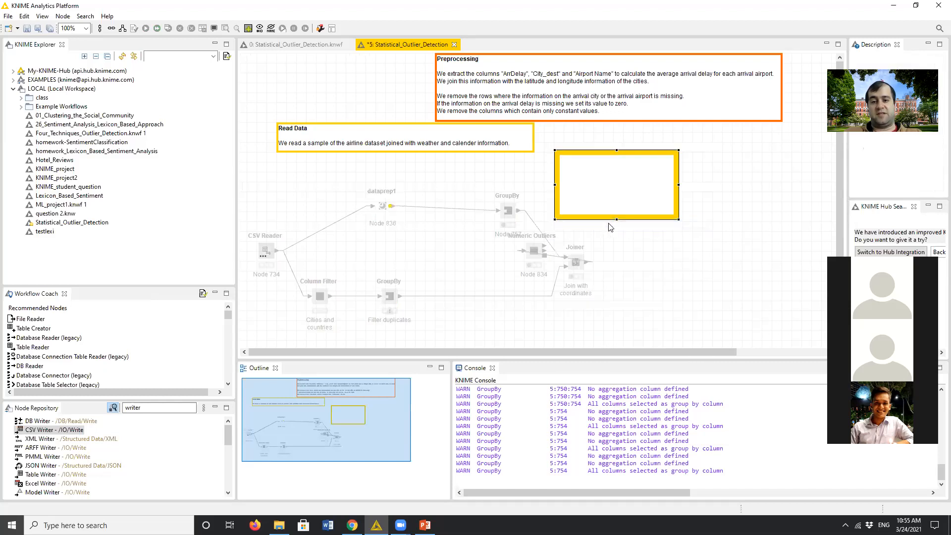
{"action": "double_click", "coordinate": [599, 187]}
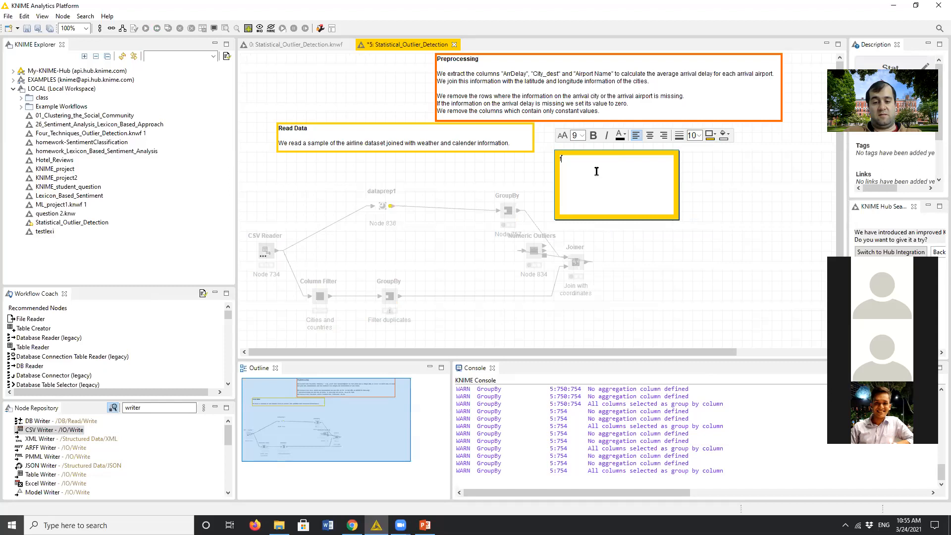
{"action": "type", "text": "d"}
{"action": "type", "text": "preparati"}
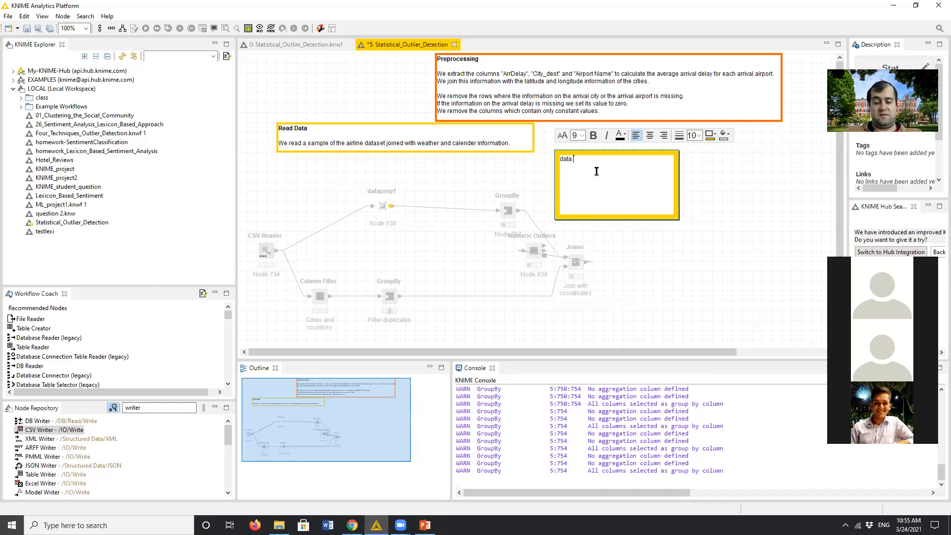
{"action": "type", "text": "on "}
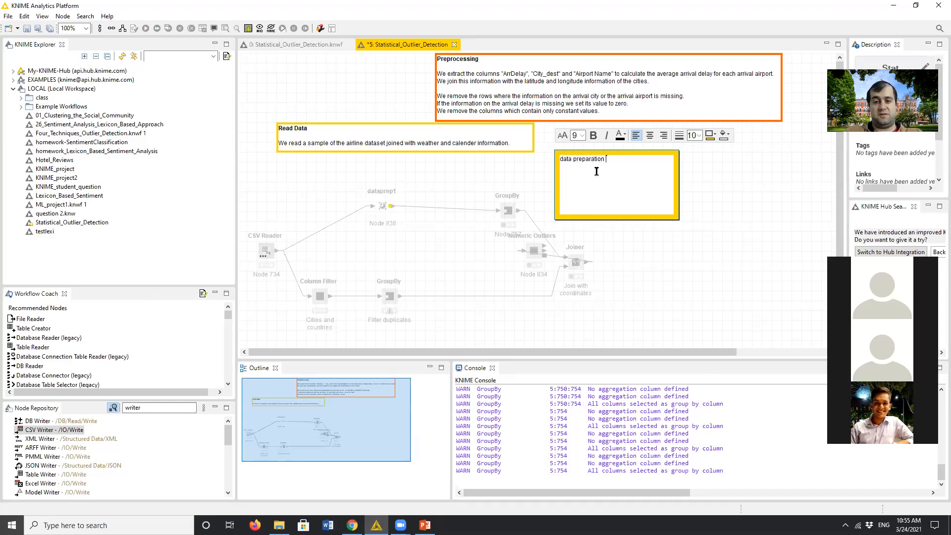
{"action": "type", "text": "practice"}
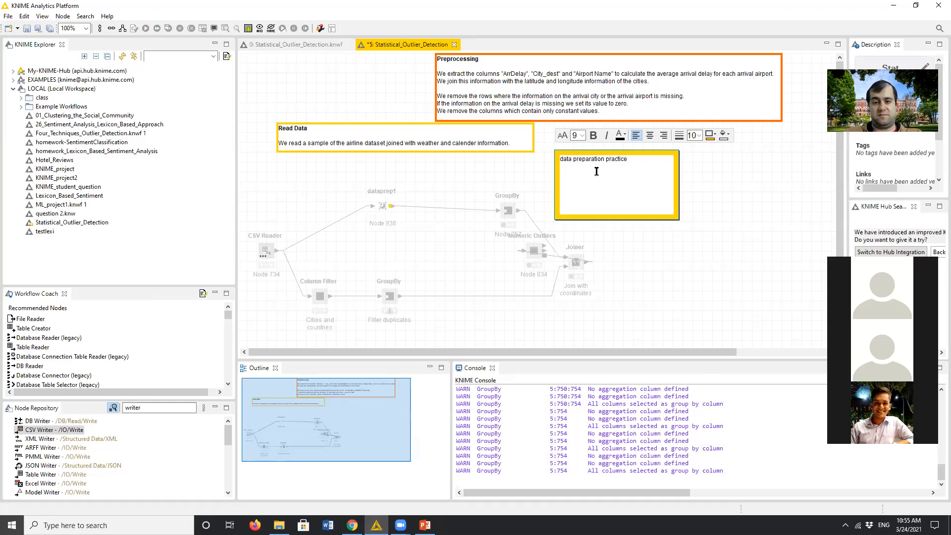
{"action": "left_click", "coordinate": [745, 253]}
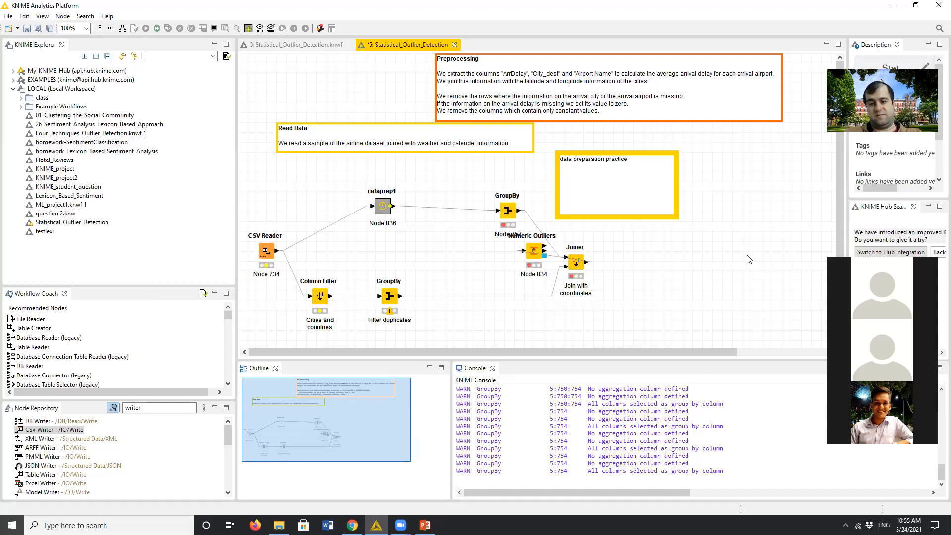
- Give the "data preparation practice" annotation a dark orange background and a red border
{"action": "left_click", "coordinate": [654, 210]}
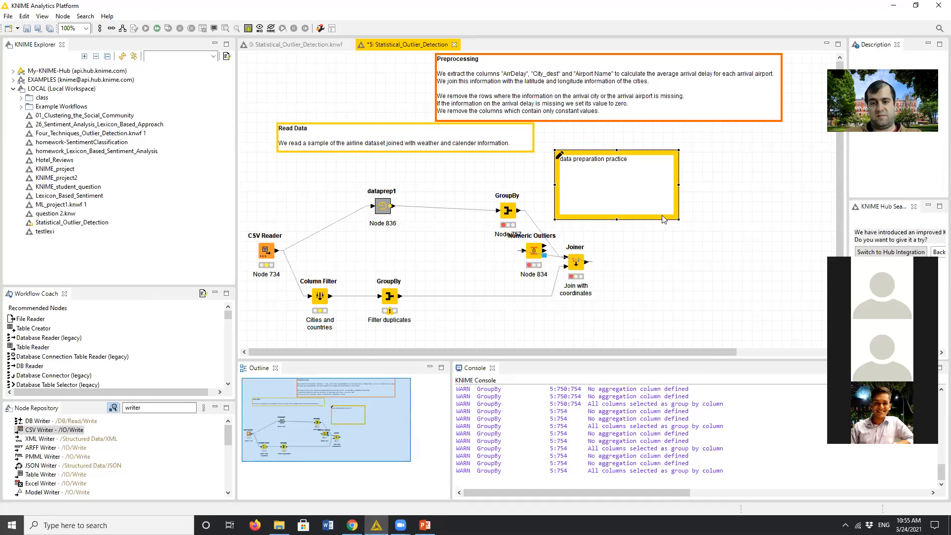
{"action": "left_click", "coordinate": [682, 253]}
{"action": "left_click", "coordinate": [582, 158]}
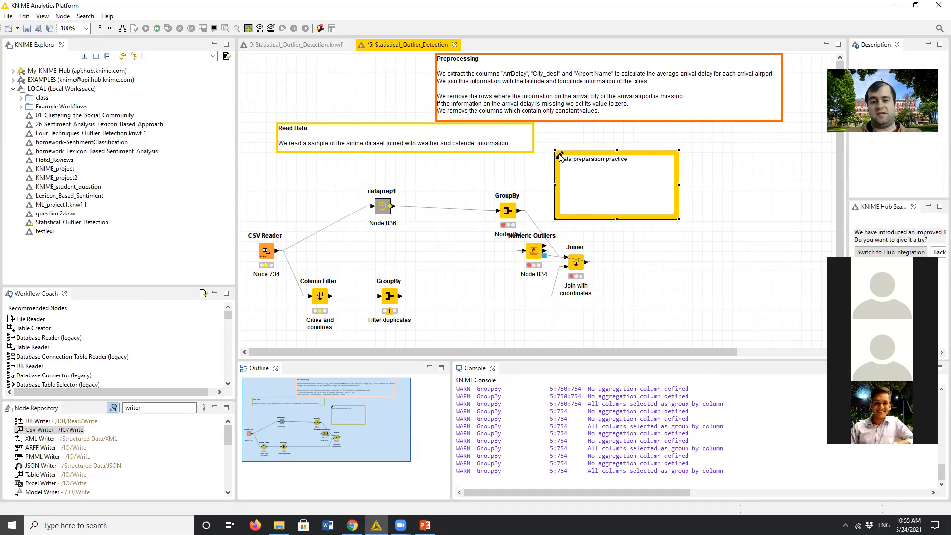
{"action": "left_click", "coordinate": [560, 158]}
{"action": "double_click", "coordinate": [559, 157]}
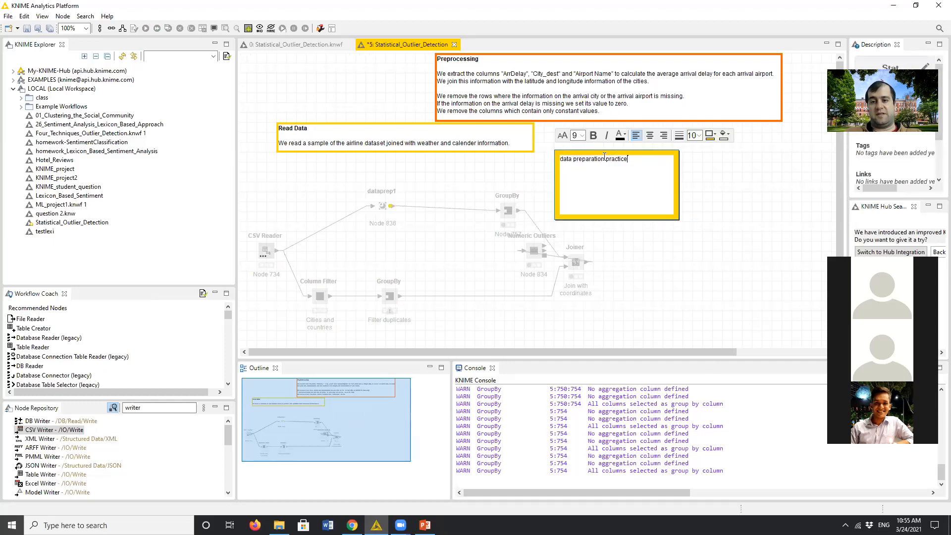
{"action": "left_click", "coordinate": [727, 135]}
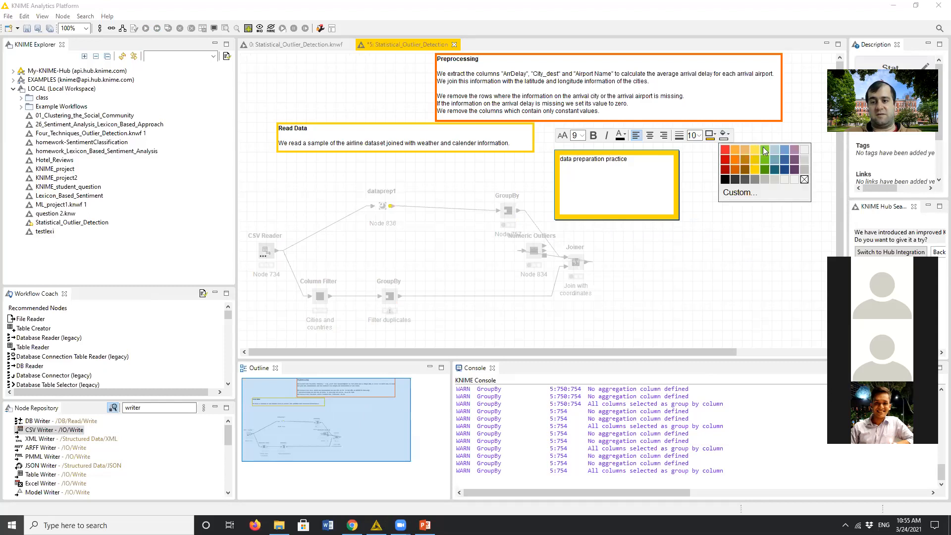
{"action": "left_click", "coordinate": [735, 171]}
{"action": "left_click", "coordinate": [714, 135]}
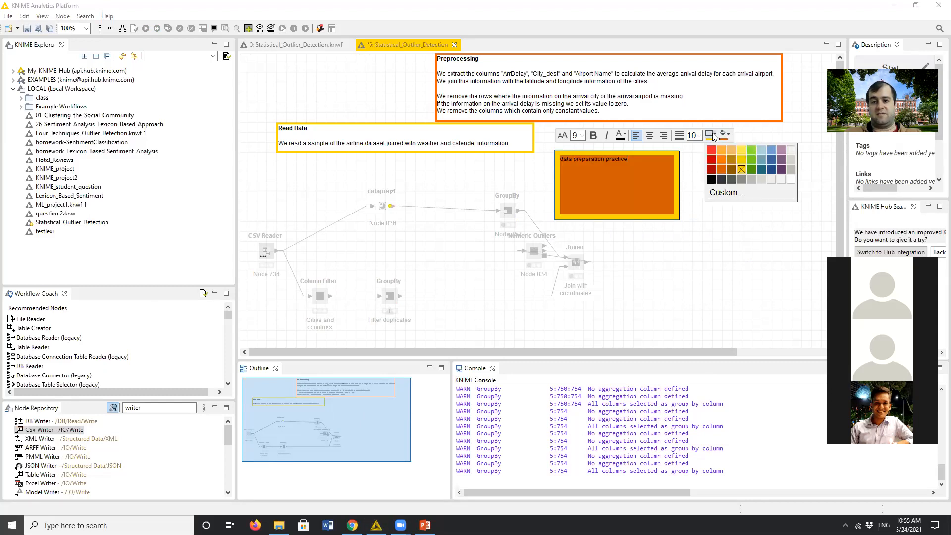
{"action": "left_click", "coordinate": [712, 151]}
{"action": "left_click", "coordinate": [722, 227]}
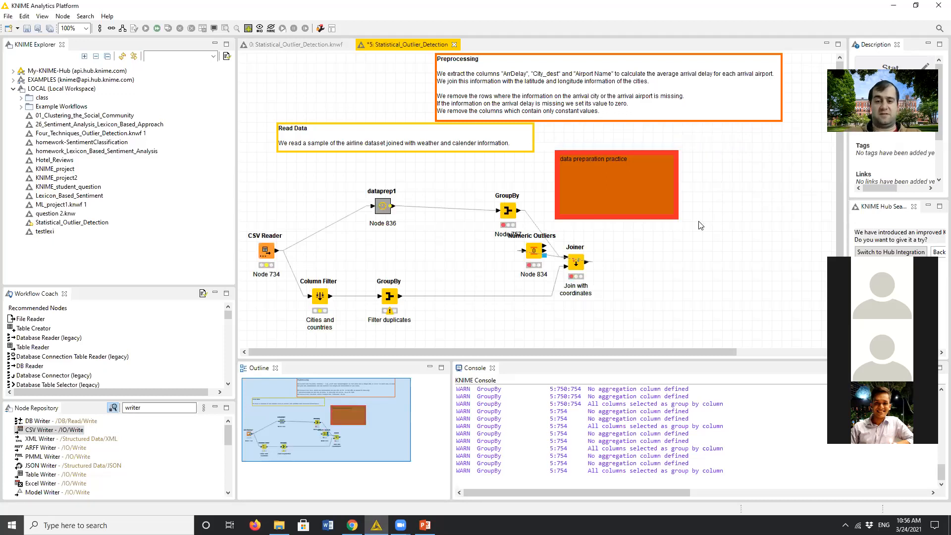
- Change the background of the "data preparation practice" annotation to light grey
{"action": "left_click", "coordinate": [664, 185]}
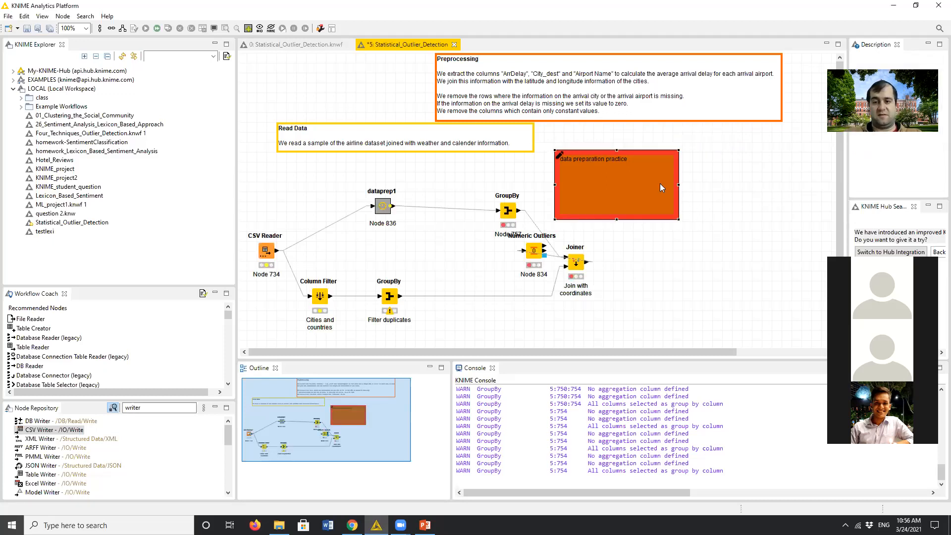
{"action": "left_click", "coordinate": [560, 156]}
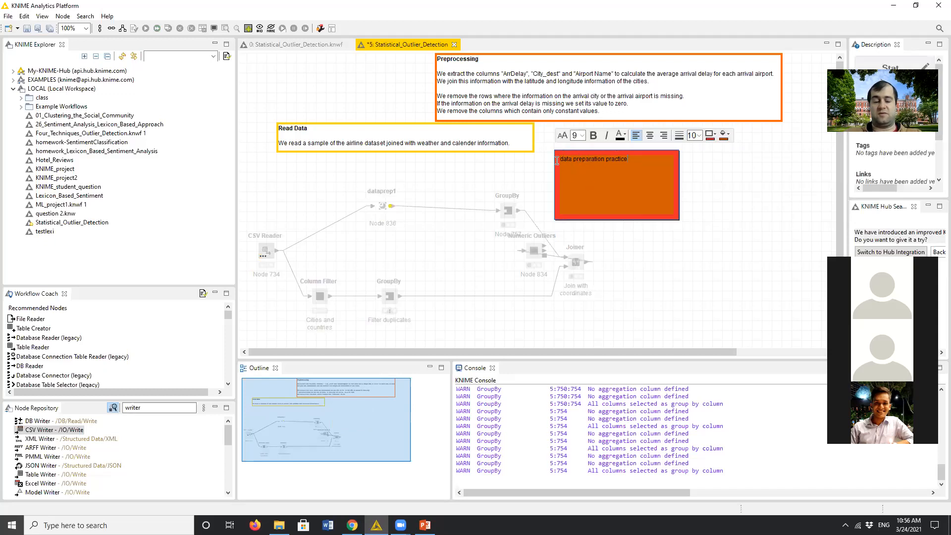
{"action": "left_click", "coordinate": [728, 136]}
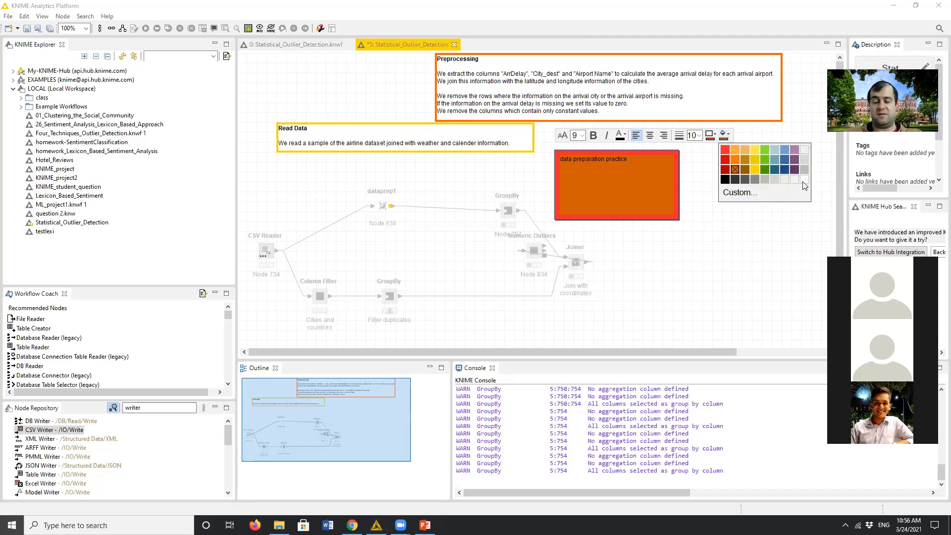
{"action": "left_click", "coordinate": [805, 149]}
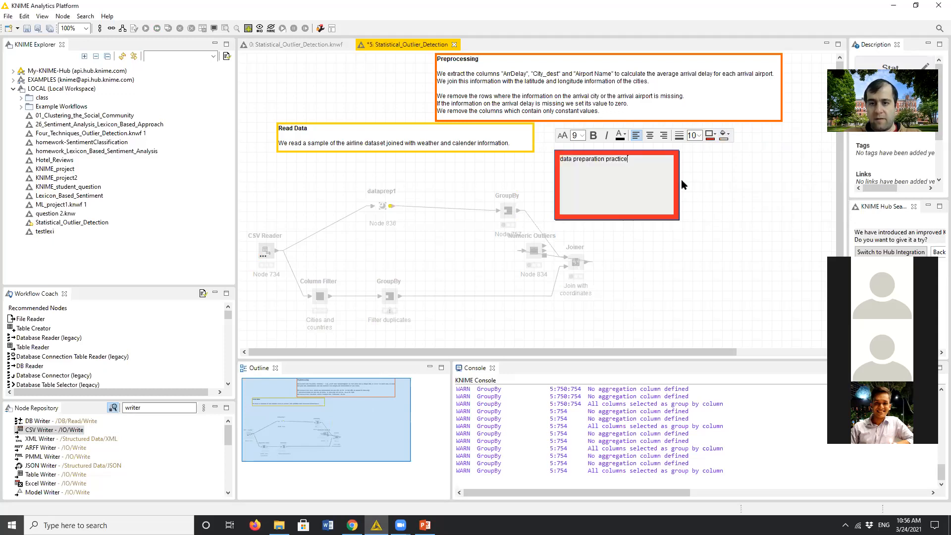
{"action": "left_click", "coordinate": [711, 238]}
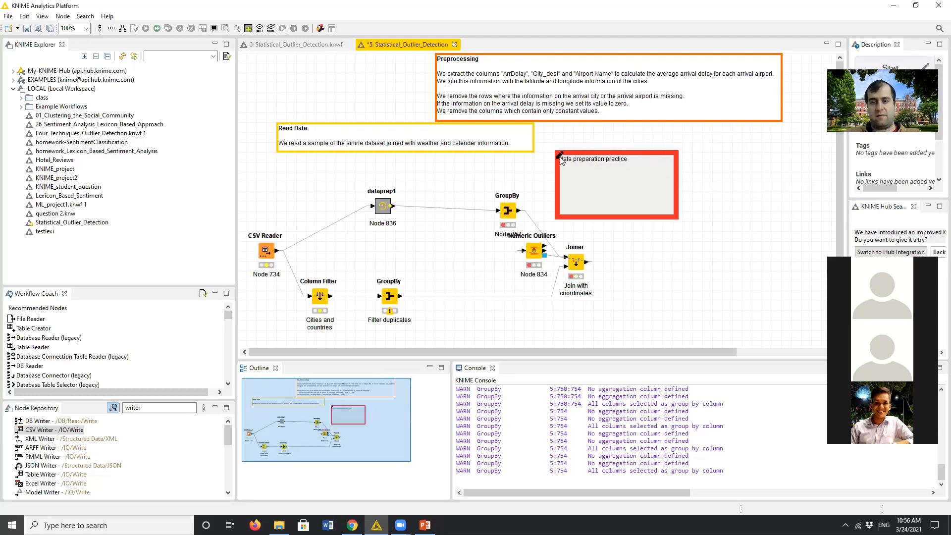
- Set the background of the "data preparation practice" annotation to white
{"action": "left_click", "coordinate": [560, 158]}
{"action": "left_click", "coordinate": [775, 213]}
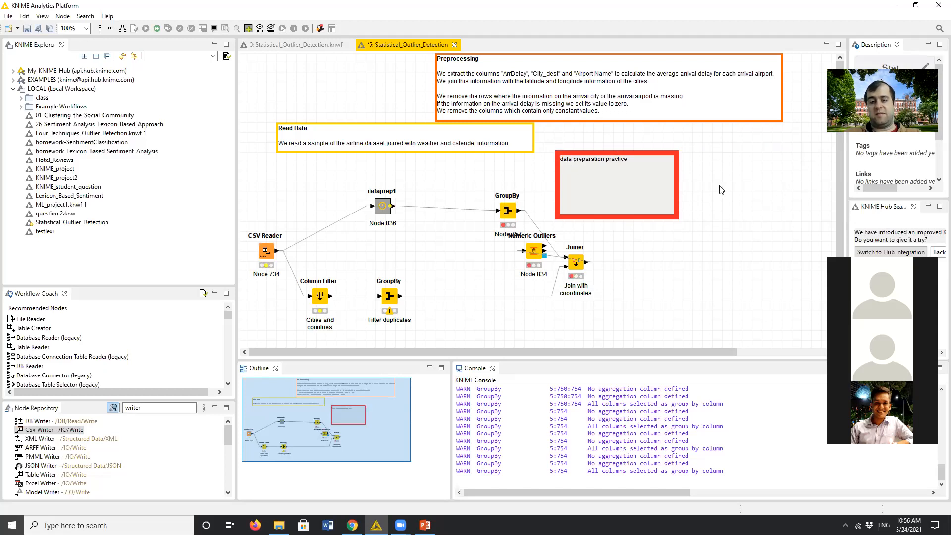
{"action": "left_click", "coordinate": [559, 156]}
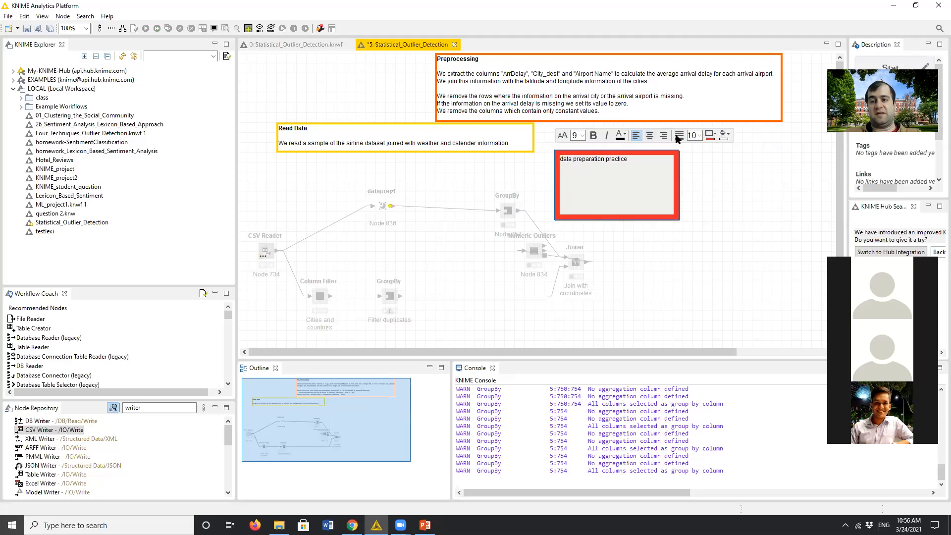
{"action": "left_click", "coordinate": [728, 134]}
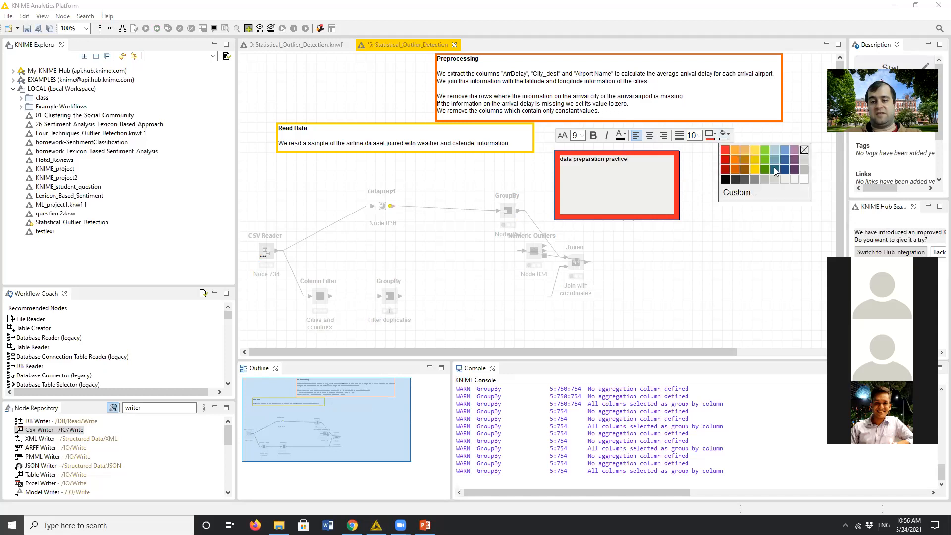
{"action": "left_click", "coordinate": [804, 180]}
{"action": "left_click", "coordinate": [771, 228]}
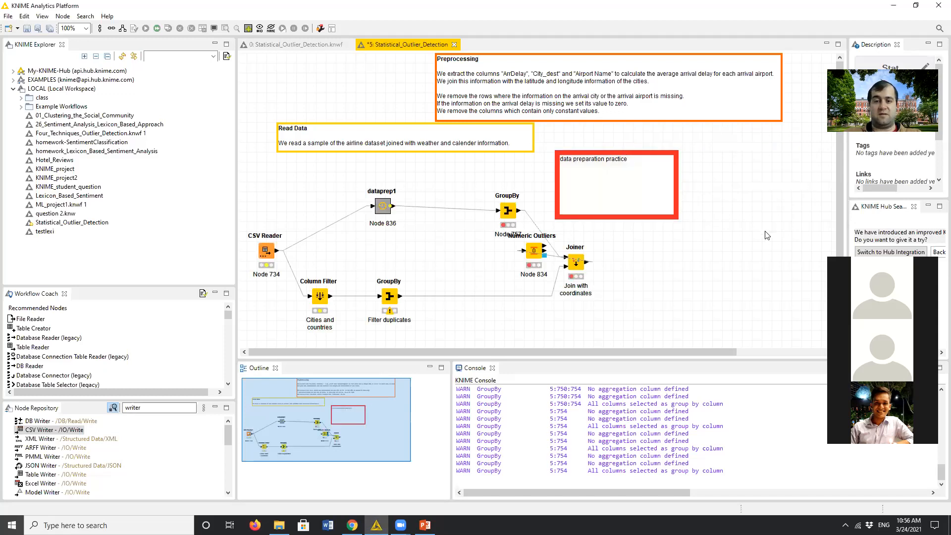
- Move the GroupBy node 757 away from Numeric Outliers, and frame the dataprep1 metanode with the "data preparation practice" annotation, widened on both sides
{"action": "mouse_move", "coordinate": [511, 212]}
{"action": "left_mouse_down"}
{"action": "mouse_move", "coordinate": [595, 193]}
{"action": "mouse_move", "coordinate": [483, 189]}
{"action": "mouse_move", "coordinate": [496, 208]}
{"action": "mouse_move", "coordinate": [523, 187]}
{"action": "mouse_move", "coordinate": [543, 189]}
{"action": "left_mouse_up"}
{"action": "left_click", "coordinate": [637, 221]}
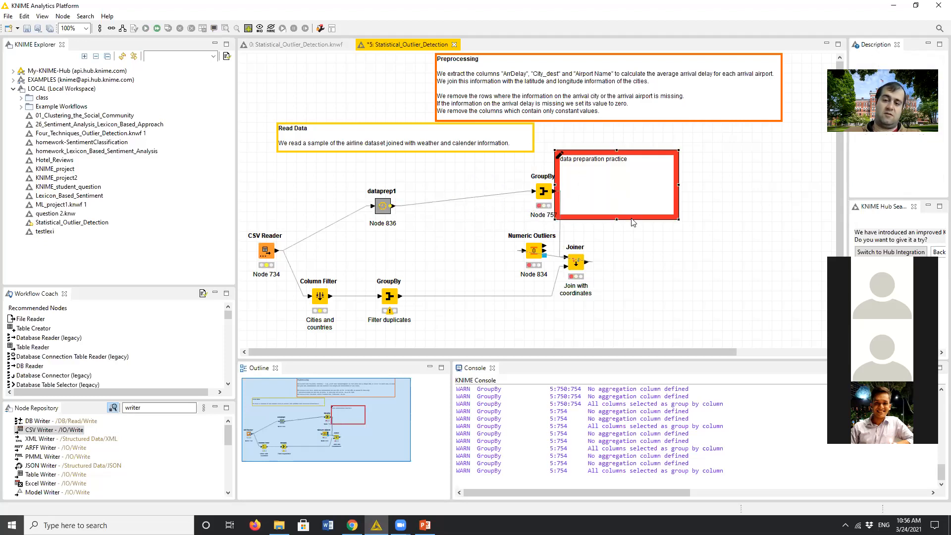
{"action": "left_click_drag", "start_coordinate": [646, 222], "coordinate": [415, 244]}
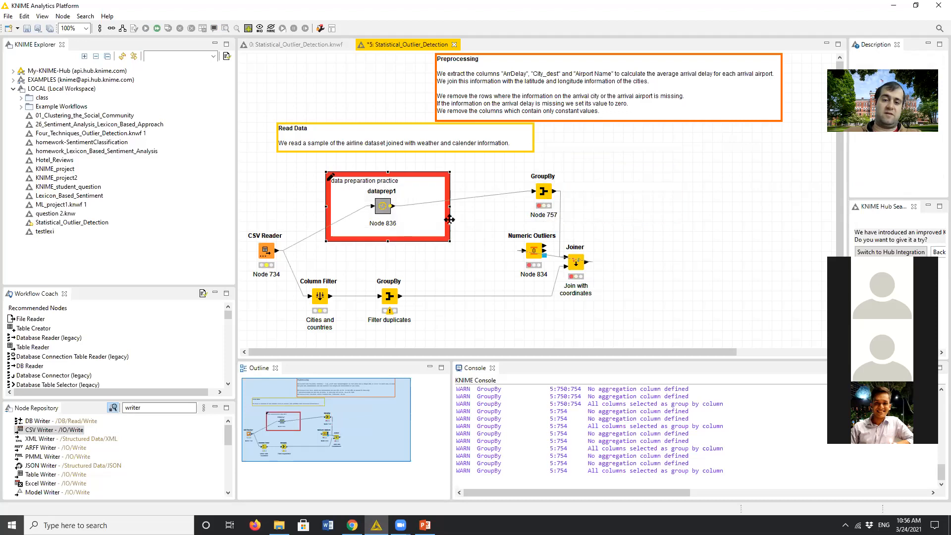
{"action": "left_click_drag", "start_coordinate": [450, 206], "coordinate": [485, 206]}
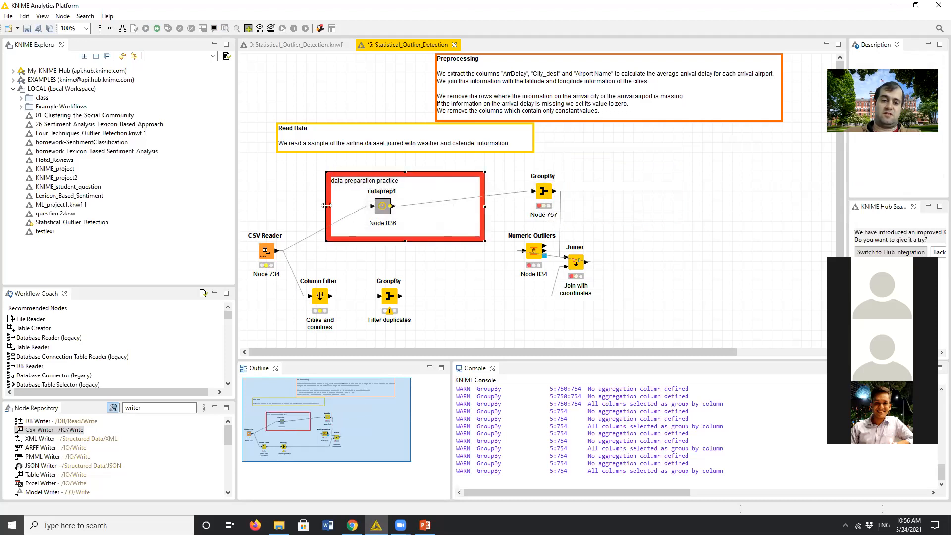
{"action": "left_click_drag", "start_coordinate": [326, 207], "coordinate": [306, 207]}
{"action": "left_click", "coordinate": [687, 222]}
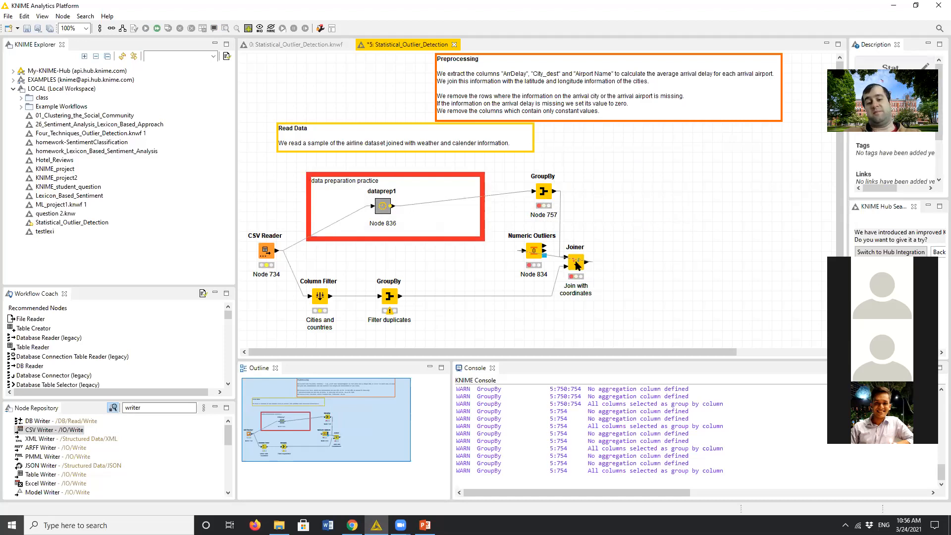
- Move the Joiner node farther to the right of Numeric Outliers, level with that node
{"action": "left_click_drag", "start_coordinate": [579, 270], "coordinate": [637, 259]}
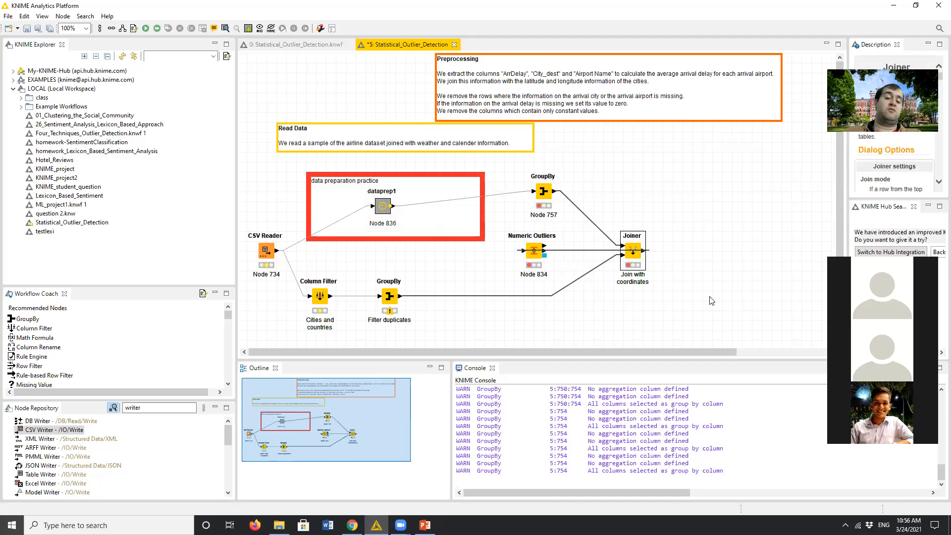
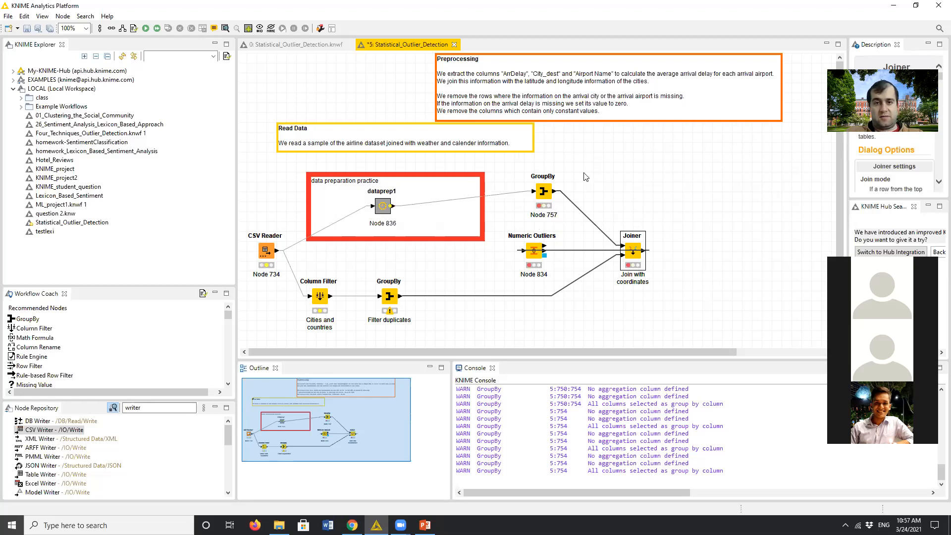
- Close the edited Statistical_Outlier_Detection workflow without saving its changes, and minimize the window
{"action": "key", "text": "ctrl+w"}
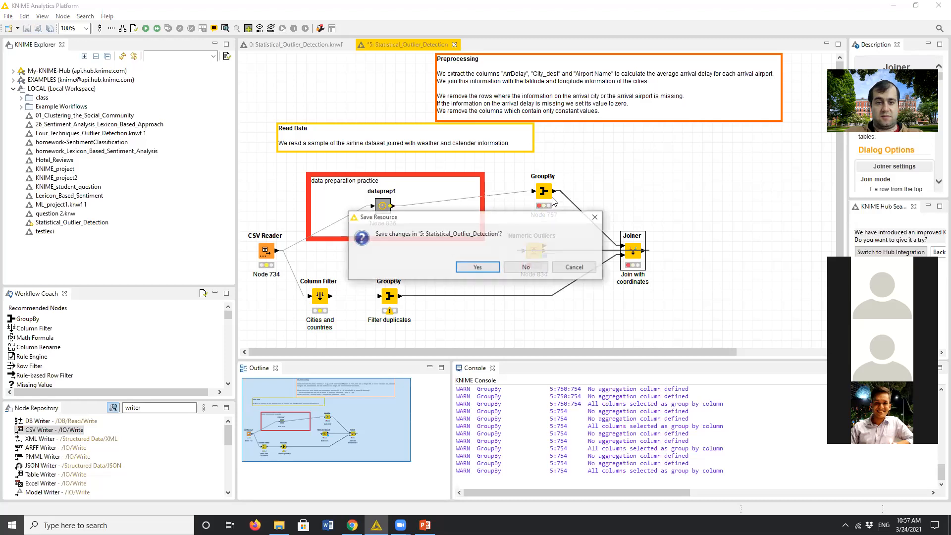
{"action": "left_click", "coordinate": [526, 268]}
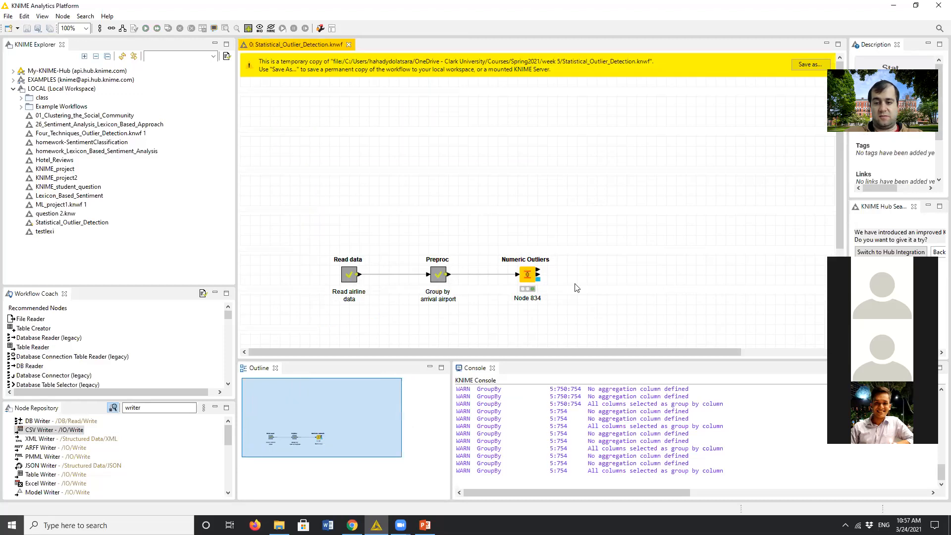
{"action": "left_click", "coordinate": [893, 5]}
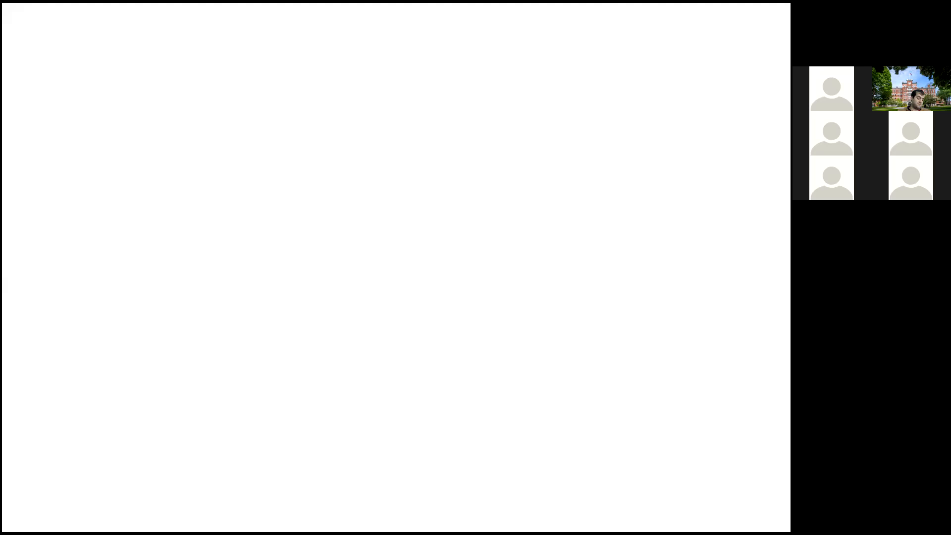
- Draw a large black circle on the blank whiteboard and handwrite the title "5 fold cross validation" above it
{"action": "mouse_move", "coordinate": [134, 198]}
{"action": "left_mouse_down"}
{"action": "mouse_move", "coordinate": [96, 180]}
{"action": "mouse_move", "coordinate": [131, 195]}
{"action": "left_mouse_up"}
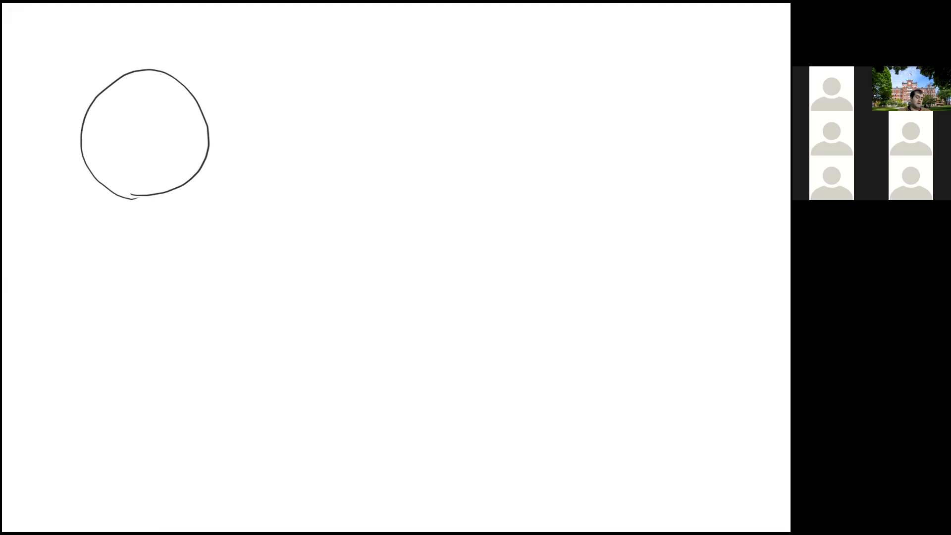
{"action": "mouse_move", "coordinate": [215, 23]}
{"action": "left_mouse_down"}
{"action": "mouse_move", "coordinate": [207, 44]}
{"action": "mouse_move", "coordinate": [233, 46]}
{"action": "mouse_move", "coordinate": [241, 36]}
{"action": "left_mouse_up"}
{"action": "left_click_drag", "start_coordinate": [248, 35], "coordinate": [253, 45]}
{"action": "mouse_move", "coordinate": [270, 34]}
{"action": "left_mouse_down"}
{"action": "mouse_move", "coordinate": [272, 46]}
{"action": "mouse_move", "coordinate": [329, 36]}
{"action": "left_mouse_up"}
{"action": "left_click_drag", "start_coordinate": [342, 32], "coordinate": [336, 45]}
{"action": "mouse_move", "coordinate": [354, 33]}
{"action": "left_mouse_down"}
{"action": "mouse_move", "coordinate": [348, 45]}
{"action": "mouse_move", "coordinate": [389, 25]}
{"action": "mouse_move", "coordinate": [401, 43]}
{"action": "left_mouse_up"}
{"action": "mouse_move", "coordinate": [407, 17]}
{"action": "left_mouse_down"}
{"action": "mouse_move", "coordinate": [408, 44]}
{"action": "mouse_move", "coordinate": [458, 42]}
{"action": "left_mouse_up"}
{"action": "mouse_move", "coordinate": [451, 33]}
{"action": "left_mouse_down"}
{"action": "mouse_move", "coordinate": [499, 39]}
{"action": "mouse_move", "coordinate": [490, 41]}
{"action": "left_mouse_up"}
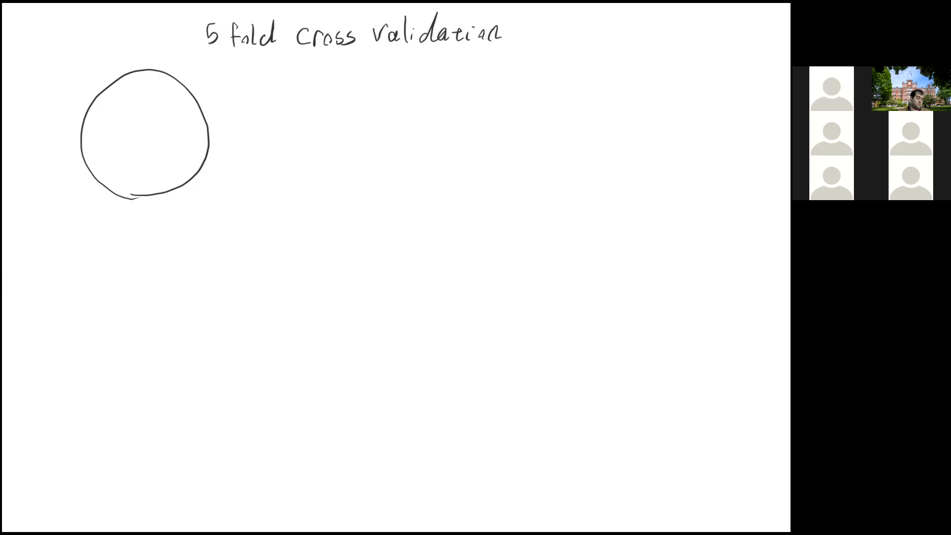
- Divide the circle into five sectors and number them 1 to 5 clockwise
{"action": "mouse_move", "coordinate": [135, 156]}
{"action": "left_mouse_down"}
{"action": "mouse_move", "coordinate": [123, 175]}
{"action": "mouse_move", "coordinate": [143, 141]}
{"action": "mouse_move", "coordinate": [175, 182]}
{"action": "left_mouse_up"}
{"action": "left_click_drag", "start_coordinate": [120, 177], "coordinate": [109, 186]}
{"action": "left_click_drag", "start_coordinate": [143, 140], "coordinate": [88, 99]}
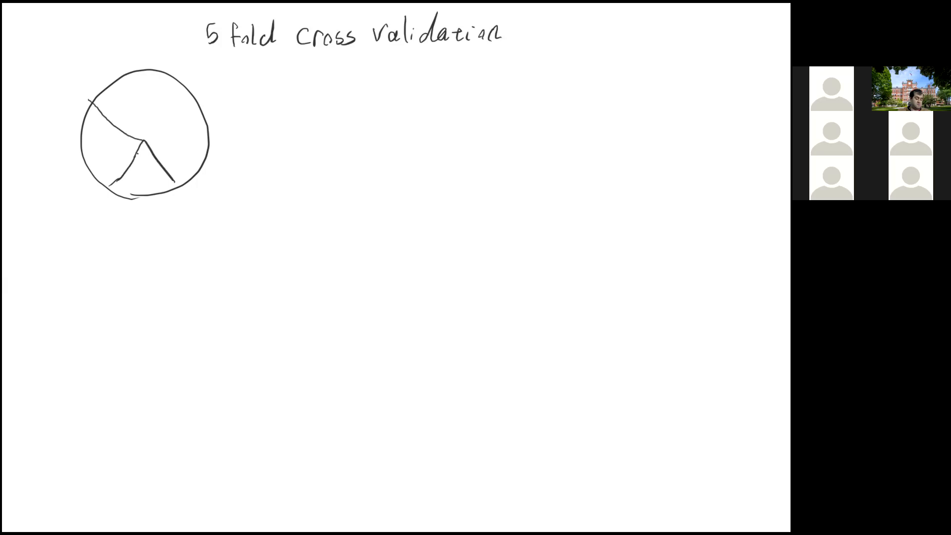
{"action": "left_click_drag", "start_coordinate": [146, 139], "coordinate": [202, 102]}
{"action": "mouse_move", "coordinate": [144, 139]}
{"action": "left_mouse_down"}
{"action": "mouse_move", "coordinate": [143, 72]}
{"action": "mouse_move", "coordinate": [164, 107]}
{"action": "left_mouse_up"}
{"action": "left_click_drag", "start_coordinate": [175, 133], "coordinate": [185, 143]}
{"action": "left_click_drag", "start_coordinate": [144, 167], "coordinate": [144, 178]}
{"action": "left_click_drag", "start_coordinate": [104, 148], "coordinate": [113, 158]}
{"action": "left_click_drag", "start_coordinate": [110, 148], "coordinate": [111, 164]}
{"action": "left_click_drag", "start_coordinate": [121, 102], "coordinate": [120, 117]}
{"action": "left_click_drag", "start_coordinate": [122, 100], "coordinate": [128, 99]}
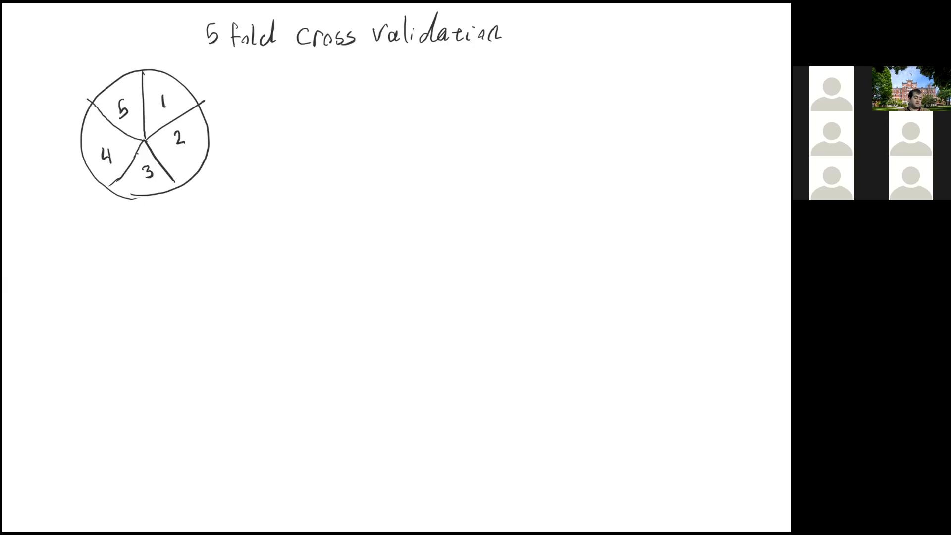
- Handwrite the underlined column headings "Train" and "Validate" beneath the title
{"action": "mouse_move", "coordinate": [277, 65]}
{"action": "left_mouse_down"}
{"action": "mouse_move", "coordinate": [297, 64]}
{"action": "mouse_move", "coordinate": [288, 92]}
{"action": "mouse_move", "coordinate": [303, 75]}
{"action": "mouse_move", "coordinate": [314, 89]}
{"action": "left_mouse_up"}
{"action": "left_click_drag", "start_coordinate": [317, 82], "coordinate": [329, 89]}
{"action": "mouse_move", "coordinate": [448, 66]}
{"action": "left_mouse_down"}
{"action": "mouse_move", "coordinate": [455, 80]}
{"action": "mouse_move", "coordinate": [465, 55]}
{"action": "mouse_move", "coordinate": [481, 82]}
{"action": "left_mouse_up"}
{"action": "left_click_drag", "start_coordinate": [490, 58], "coordinate": [488, 84]}
{"action": "mouse_move", "coordinate": [494, 72]}
{"action": "left_mouse_down"}
{"action": "mouse_move", "coordinate": [494, 83]}
{"action": "mouse_move", "coordinate": [535, 84]}
{"action": "left_mouse_up"}
{"action": "left_click_drag", "start_coordinate": [536, 78], "coordinate": [551, 85]}
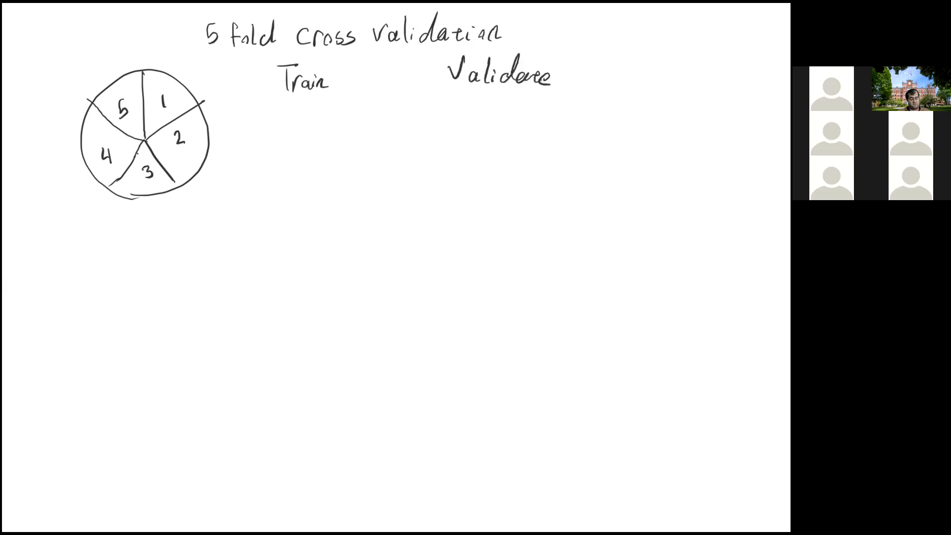
{"action": "left_click_drag", "start_coordinate": [448, 89], "coordinate": [556, 99]}
{"action": "mouse_move", "coordinate": [277, 98]}
{"action": "left_mouse_down"}
{"action": "mouse_move", "coordinate": [329, 96]}
{"action": "mouse_move", "coordinate": [297, 141]}
{"action": "left_mouse_up"}
{"action": "mouse_move", "coordinate": [293, 106]}
{"action": "left_mouse_down"}
{"action": "mouse_move", "coordinate": [323, 129]}
{"action": "mouse_move", "coordinate": [299, 147]}
{"action": "mouse_move", "coordinate": [306, 130]}
{"action": "left_mouse_up"}
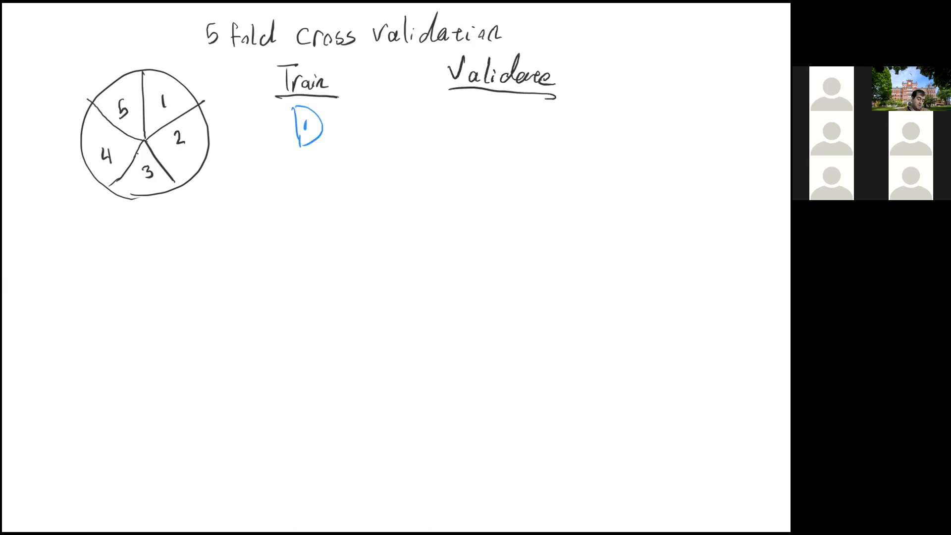
{"action": "key", "text": "ctrl+z"}
{"action": "key", "text": "ctrl+z"}
{"action": "key", "text": "ctrl+z"}
{"action": "key", "text": "ctrl+z"}
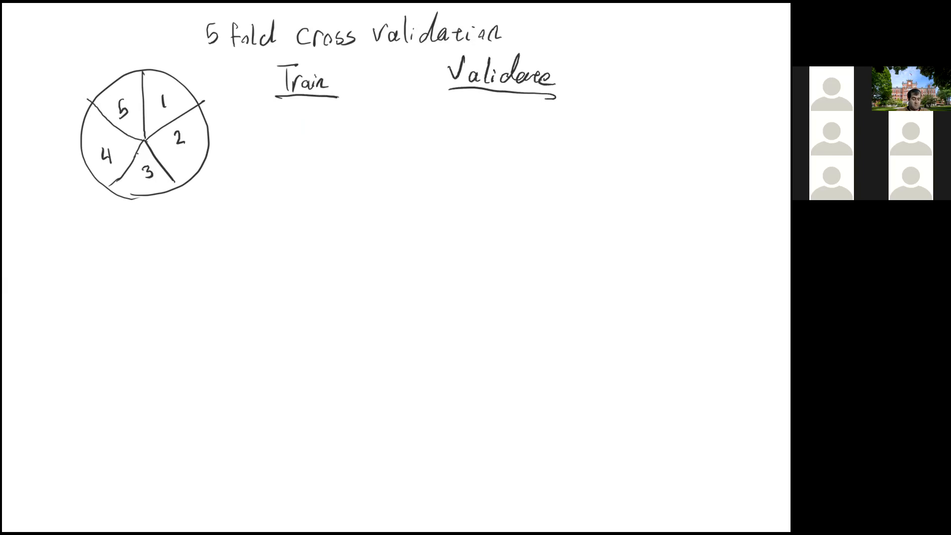
- Draw the first fold in blue: sector 1 under Validate and a partial circle with sectors 2, 3, 4 and 5 under Train
{"action": "mouse_move", "coordinate": [479, 103]}
{"action": "left_mouse_down"}
{"action": "mouse_move", "coordinate": [481, 141]}
{"action": "mouse_move", "coordinate": [518, 111]}
{"action": "mouse_move", "coordinate": [493, 125]}
{"action": "left_mouse_up"}
{"action": "mouse_move", "coordinate": [300, 109]}
{"action": "left_mouse_down"}
{"action": "mouse_move", "coordinate": [304, 143]}
{"action": "mouse_move", "coordinate": [346, 135]}
{"action": "mouse_move", "coordinate": [271, 187]}
{"action": "mouse_move", "coordinate": [303, 110]}
{"action": "left_mouse_up"}
{"action": "mouse_move", "coordinate": [306, 145]}
{"action": "left_mouse_down"}
{"action": "mouse_move", "coordinate": [348, 191]}
{"action": "mouse_move", "coordinate": [301, 199]}
{"action": "mouse_move", "coordinate": [266, 168]}
{"action": "left_mouse_up"}
{"action": "mouse_move", "coordinate": [335, 150]}
{"action": "left_mouse_down"}
{"action": "mouse_move", "coordinate": [343, 162]}
{"action": "mouse_move", "coordinate": [329, 188]}
{"action": "mouse_move", "coordinate": [292, 187]}
{"action": "mouse_move", "coordinate": [296, 180]}
{"action": "left_mouse_up"}
{"action": "left_click_drag", "start_coordinate": [289, 131], "coordinate": [278, 149]}
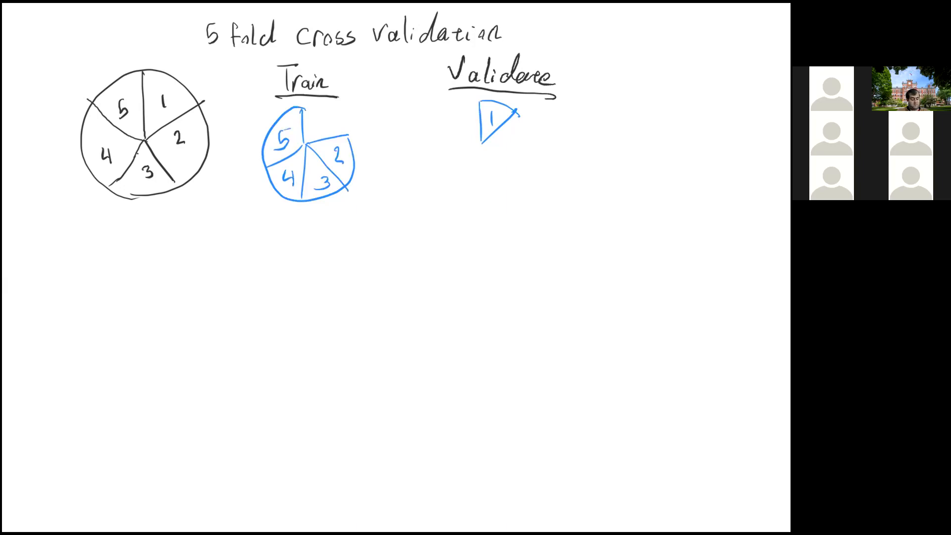
- Draw the second fold in blue: sector 2 under Validate and a partial circle with sectors 1, 3, 4 and 5 under Train
{"action": "mouse_move", "coordinate": [486, 226]}
{"action": "left_mouse_down"}
{"action": "mouse_move", "coordinate": [513, 204]}
{"action": "mouse_move", "coordinate": [518, 258]}
{"action": "left_mouse_up"}
{"action": "left_click_drag", "start_coordinate": [513, 204], "coordinate": [519, 257]}
{"action": "mouse_move", "coordinate": [509, 222]}
{"action": "left_mouse_down"}
{"action": "mouse_move", "coordinate": [509, 237]}
{"action": "mouse_move", "coordinate": [520, 237]}
{"action": "left_mouse_up"}
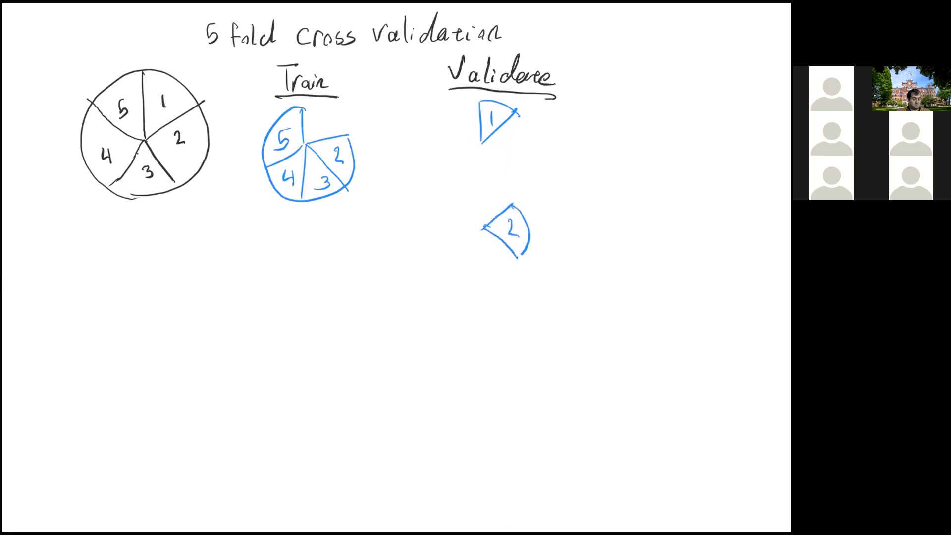
{"action": "mouse_move", "coordinate": [343, 242]}
{"action": "left_mouse_down"}
{"action": "mouse_move", "coordinate": [371, 278]}
{"action": "mouse_move", "coordinate": [368, 221]}
{"action": "mouse_move", "coordinate": [280, 241]}
{"action": "mouse_move", "coordinate": [367, 285]}
{"action": "mouse_move", "coordinate": [331, 271]}
{"action": "mouse_move", "coordinate": [325, 290]}
{"action": "mouse_move", "coordinate": [280, 259]}
{"action": "mouse_move", "coordinate": [301, 214]}
{"action": "left_mouse_up"}
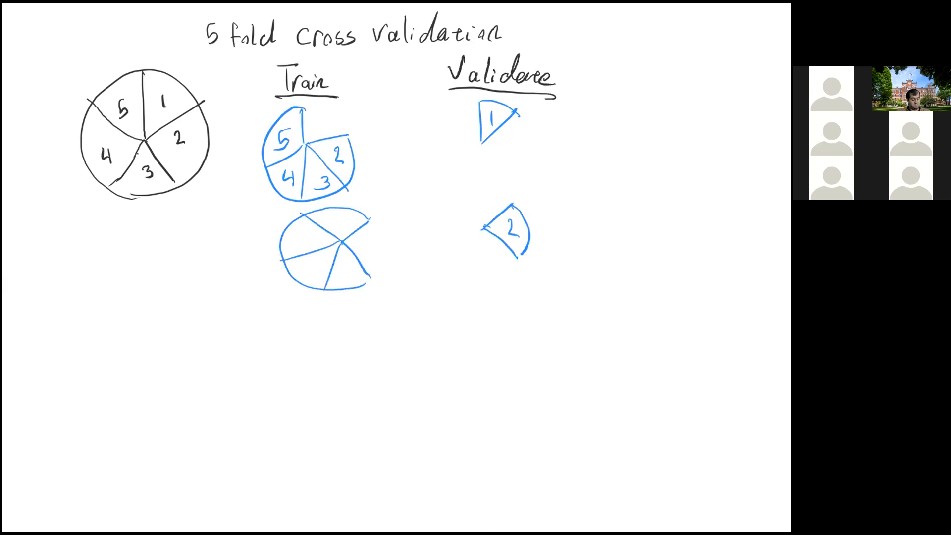
{"action": "mouse_move", "coordinate": [340, 266]}
{"action": "left_mouse_down"}
{"action": "mouse_move", "coordinate": [338, 284]}
{"action": "mouse_move", "coordinate": [319, 278]}
{"action": "mouse_move", "coordinate": [321, 268]}
{"action": "left_mouse_up"}
{"action": "left_click_drag", "start_coordinate": [310, 230], "coordinate": [300, 247]}
{"action": "left_click_drag", "start_coordinate": [338, 216], "coordinate": [338, 236]}
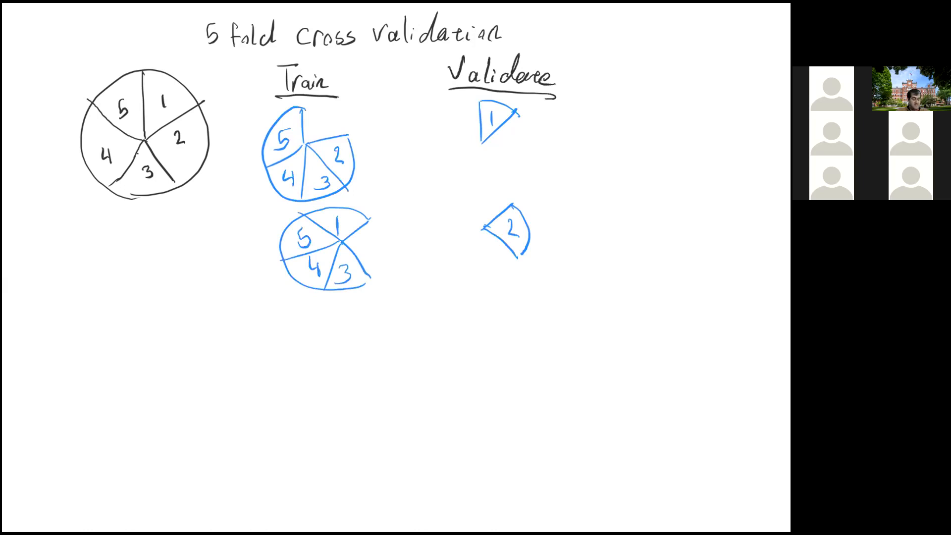
- Add vertical continuation dashes under both columns and start the last fold with a straight sector edge in each column
{"action": "left_click_drag", "start_coordinate": [318, 311], "coordinate": [321, 339]}
{"action": "left_click", "coordinate": [320, 351]}
{"action": "left_click_drag", "start_coordinate": [516, 294], "coordinate": [517, 306]}
{"action": "left_click_drag", "start_coordinate": [517, 404], "coordinate": [514, 449]}
{"action": "mouse_move", "coordinate": [321, 352]}
{"action": "left_mouse_down"}
{"action": "mouse_move", "coordinate": [324, 386]}
{"action": "mouse_move", "coordinate": [364, 446]}
{"action": "mouse_move", "coordinate": [298, 445]}
{"action": "left_mouse_up"}
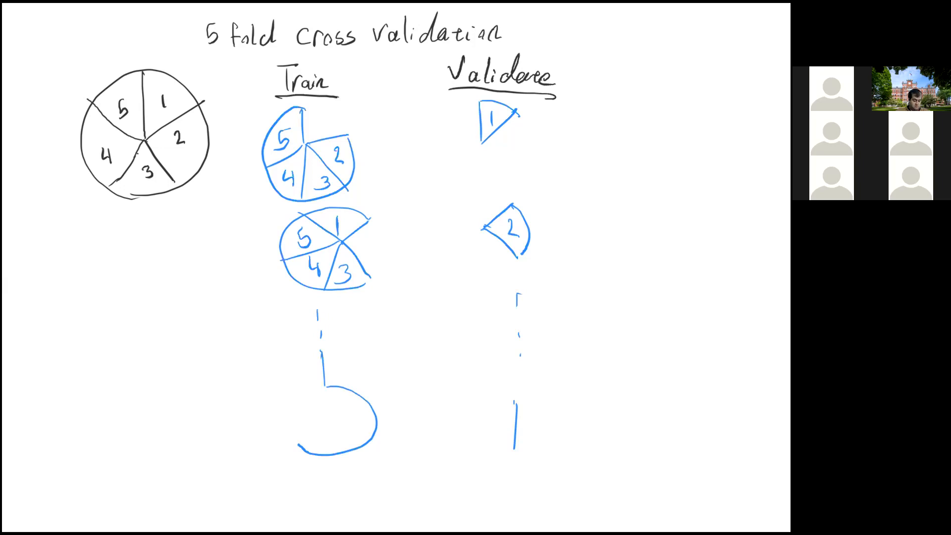
{"action": "left_click_drag", "start_coordinate": [360, 383], "coordinate": [367, 396]}
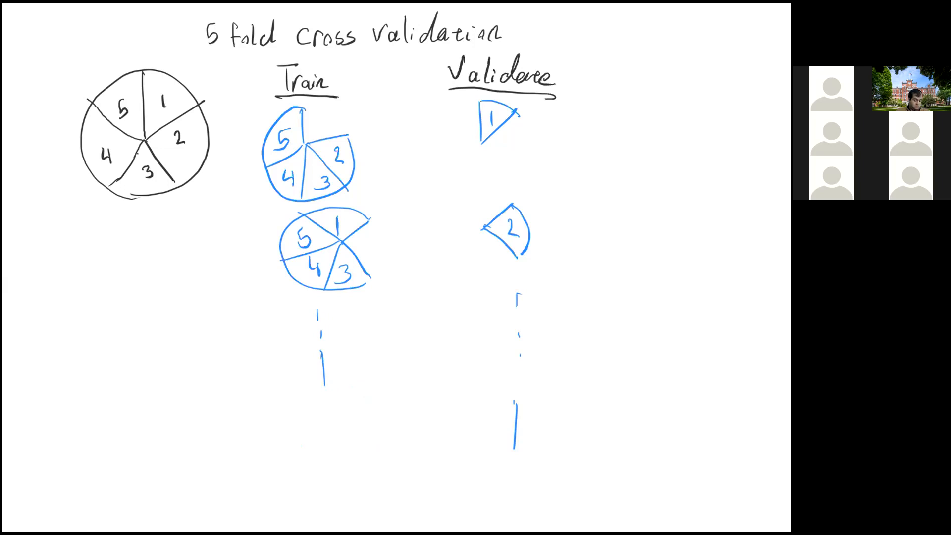
- Complete the last fold in blue: a numbered circle missing sector 5 under Train and sector 5 under Validate
{"action": "mouse_move", "coordinate": [322, 352]}
{"action": "left_mouse_down"}
{"action": "mouse_move", "coordinate": [321, 333]}
{"action": "mouse_move", "coordinate": [381, 347]}
{"action": "mouse_move", "coordinate": [293, 447]}
{"action": "mouse_move", "coordinate": [291, 365]}
{"action": "mouse_move", "coordinate": [278, 358]}
{"action": "mouse_move", "coordinate": [286, 398]}
{"action": "left_mouse_up"}
{"action": "mouse_move", "coordinate": [281, 361]}
{"action": "left_mouse_down"}
{"action": "mouse_move", "coordinate": [283, 385]}
{"action": "mouse_move", "coordinate": [402, 361]}
{"action": "left_mouse_up"}
{"action": "mouse_move", "coordinate": [328, 389]}
{"action": "left_mouse_down"}
{"action": "mouse_move", "coordinate": [379, 427]}
{"action": "mouse_move", "coordinate": [320, 425]}
{"action": "mouse_move", "coordinate": [315, 455]}
{"action": "left_mouse_up"}
{"action": "left_click_drag", "start_coordinate": [350, 355], "coordinate": [352, 371]}
{"action": "mouse_move", "coordinate": [368, 383]}
{"action": "left_mouse_down"}
{"action": "mouse_move", "coordinate": [373, 392]}
{"action": "mouse_move", "coordinate": [347, 436]}
{"action": "left_mouse_up"}
{"action": "mouse_move", "coordinate": [310, 407]}
{"action": "left_mouse_down"}
{"action": "mouse_move", "coordinate": [311, 423]}
{"action": "mouse_move", "coordinate": [346, 436]}
{"action": "left_mouse_up"}
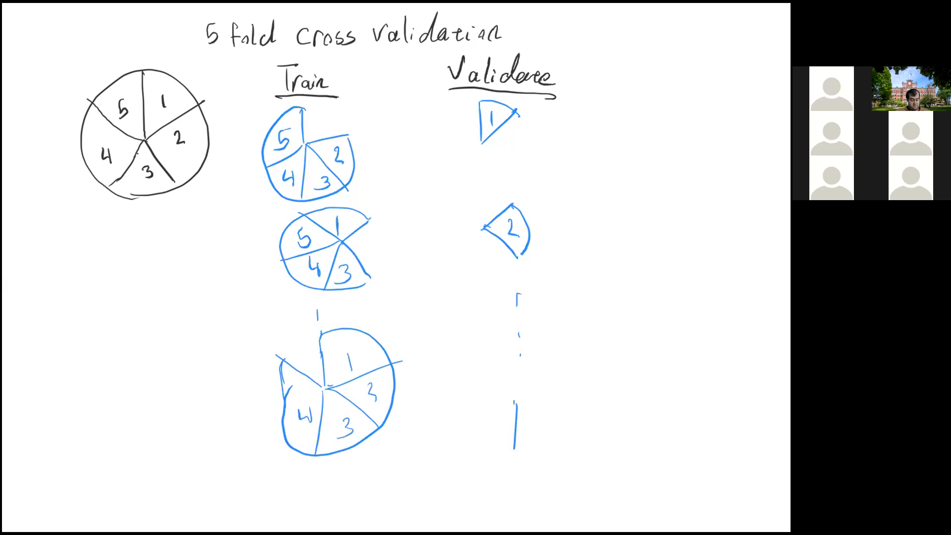
{"action": "mouse_move", "coordinate": [513, 449]}
{"action": "left_mouse_down"}
{"action": "mouse_move", "coordinate": [472, 414]}
{"action": "mouse_move", "coordinate": [515, 399]}
{"action": "mouse_move", "coordinate": [494, 422]}
{"action": "left_mouse_up"}
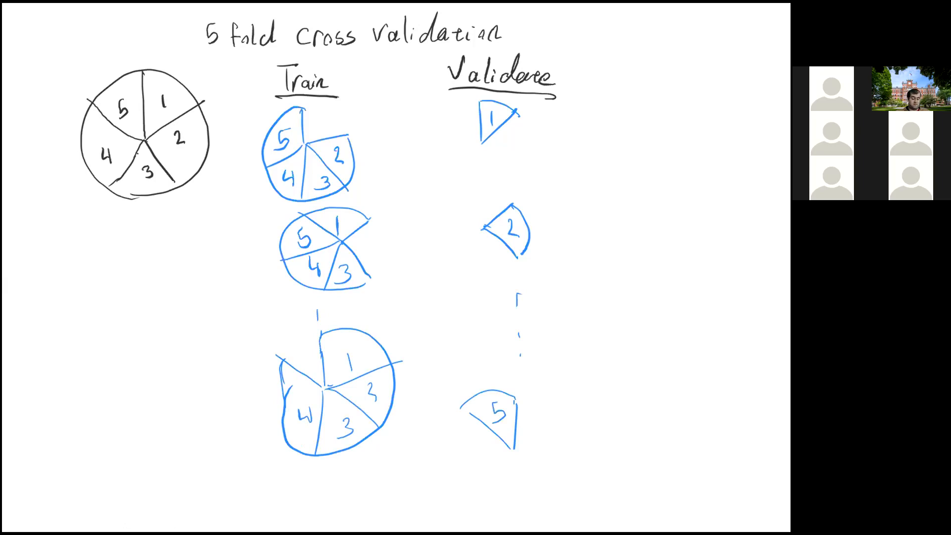
- Handwrite a third column heading, "Accuracy", in blue beside Validate
{"action": "left_click_drag", "start_coordinate": [593, 86], "coordinate": [604, 84]}
{"action": "mouse_move", "coordinate": [594, 75]}
{"action": "left_mouse_down"}
{"action": "mouse_move", "coordinate": [625, 85]}
{"action": "mouse_move", "coordinate": [644, 72]}
{"action": "mouse_move", "coordinate": [685, 78]}
{"action": "left_mouse_up"}
{"action": "left_click_drag", "start_coordinate": [697, 69], "coordinate": [695, 102]}
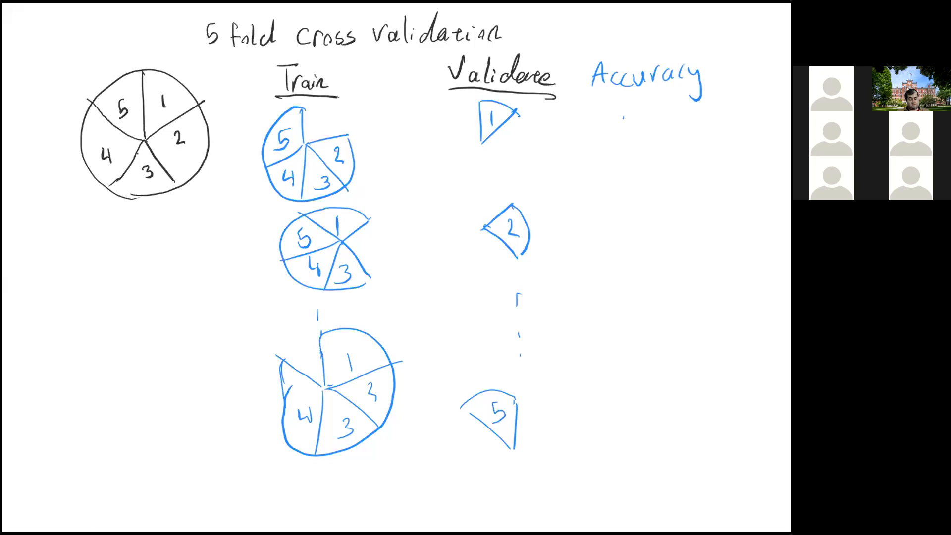
- Tick each of the three drawn folds in the Accuracy column and write the fold accuracies beside the ticks, starting with 80
{"action": "left_click_drag", "start_coordinate": [624, 130], "coordinate": [664, 103]}
{"action": "left_click_drag", "start_coordinate": [618, 230], "coordinate": [658, 192]}
{"action": "mouse_move", "coordinate": [593, 410]}
{"action": "left_mouse_down"}
{"action": "mouse_move", "coordinate": [598, 422]}
{"action": "mouse_move", "coordinate": [630, 369]}
{"action": "left_mouse_up"}
{"action": "mouse_move", "coordinate": [704, 116]}
{"action": "left_mouse_down"}
{"action": "mouse_move", "coordinate": [694, 119]}
{"action": "mouse_move", "coordinate": [714, 119]}
{"action": "left_mouse_up"}
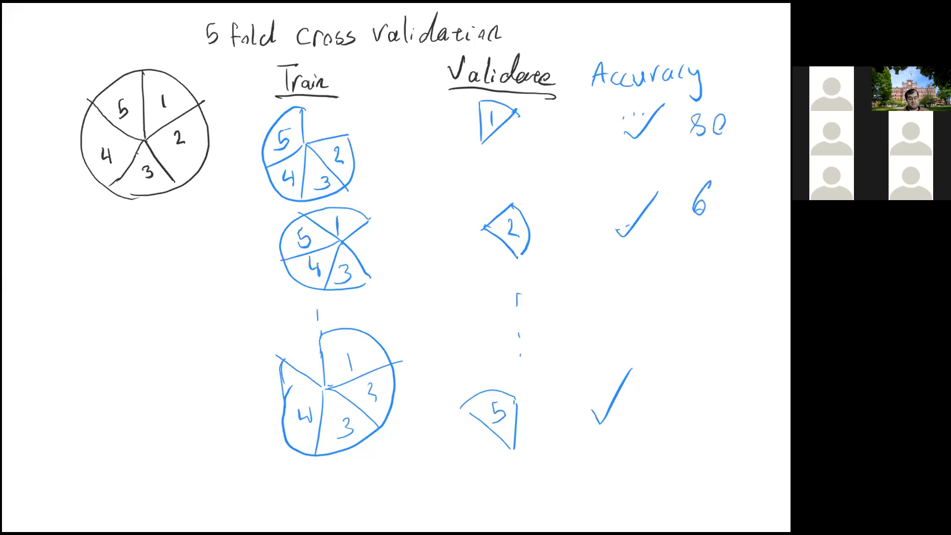
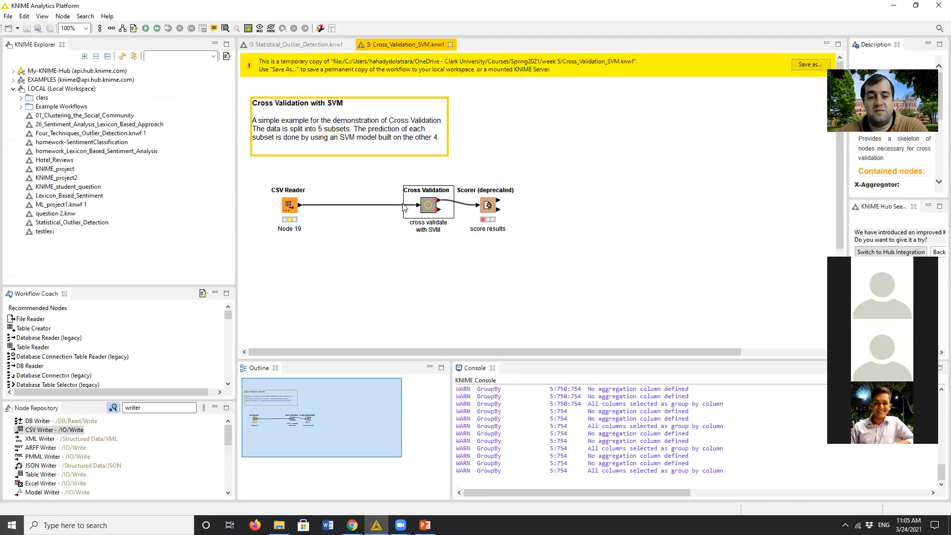
- Shift the Cross Validation metanode toward the CSV Reader and add a Scorer node from the repository below the deprecated scorer
{"action": "left_click_drag", "start_coordinate": [425, 207], "coordinate": [395, 207]}
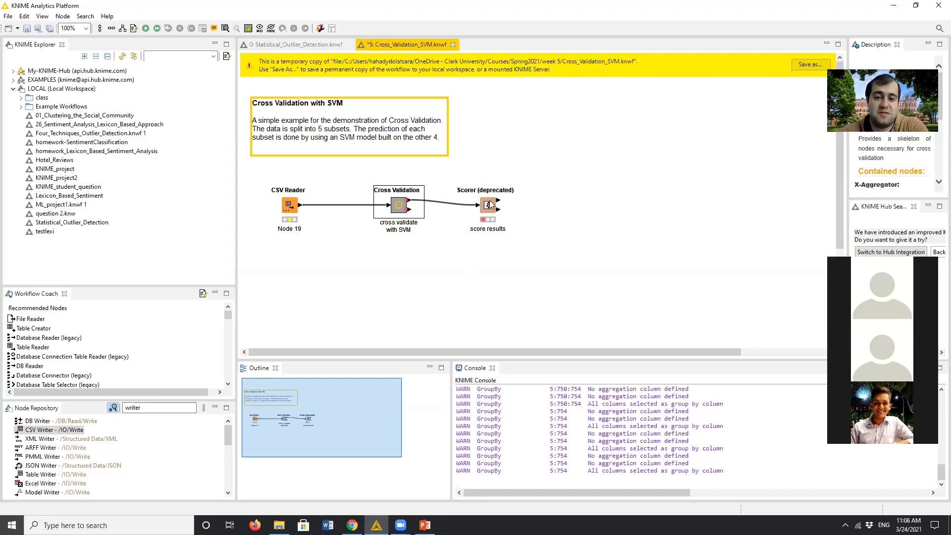
{"action": "left_click", "coordinate": [168, 408]}
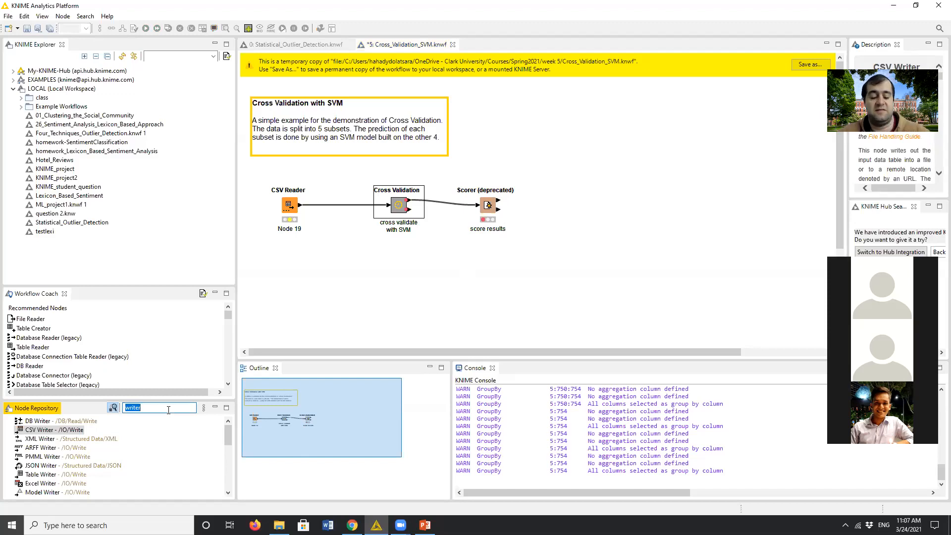
{"action": "type", "text": "scorer"}
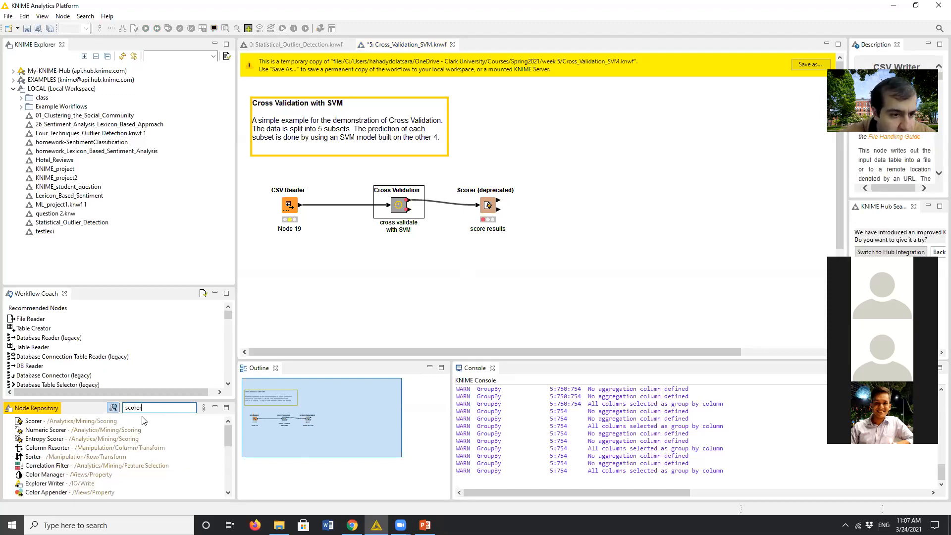
{"action": "scroll", "coordinate": [141, 466], "scroll_direction": "down", "scroll_amount": 5}
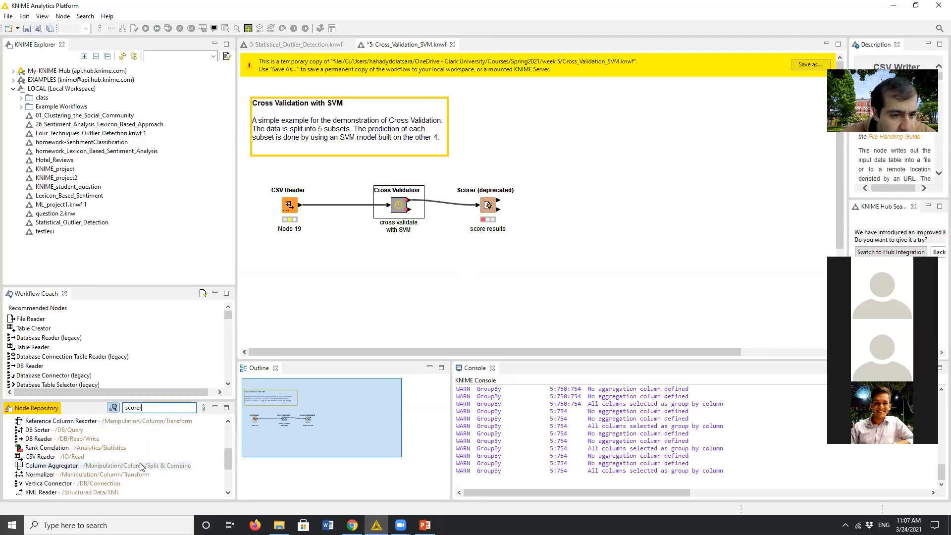
{"action": "scroll", "coordinate": [141, 466], "scroll_direction": "down", "scroll_amount": 3}
{"action": "scroll", "coordinate": [140, 465], "scroll_direction": "up", "scroll_amount": 10}
{"action": "left_click_drag", "start_coordinate": [34, 421], "coordinate": [528, 279]}
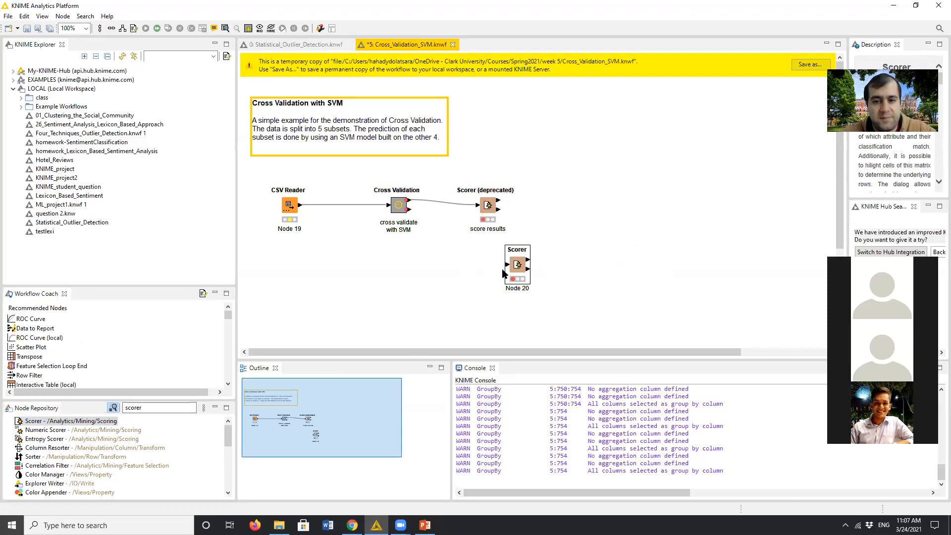
- Move the new Scorer node just under the deprecated one and connect the Cross Validation metanode's upper output to it
{"action": "double_click", "coordinate": [487, 207]}
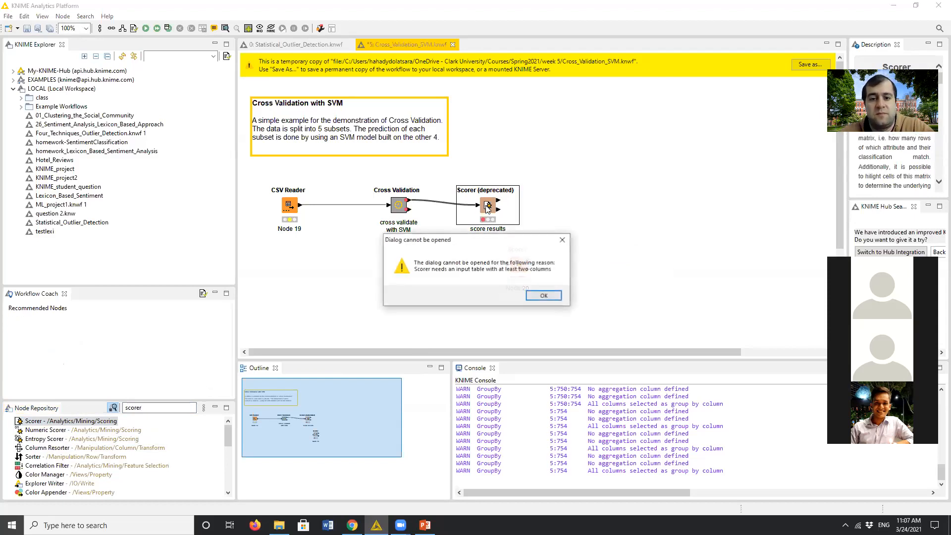
{"action": "left_click", "coordinate": [545, 296]}
{"action": "left_click_drag", "start_coordinate": [517, 267], "coordinate": [477, 247]}
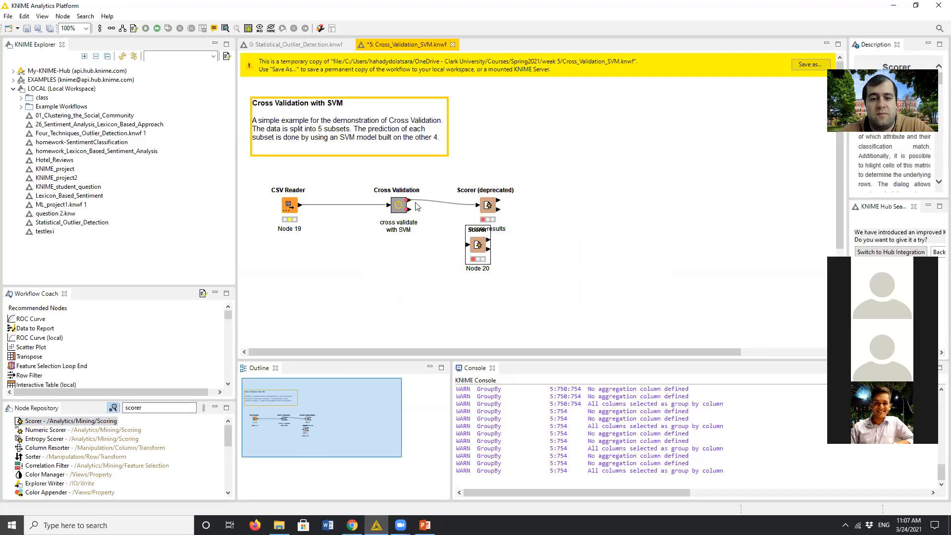
{"action": "left_click_drag", "start_coordinate": [409, 201], "coordinate": [470, 249]}
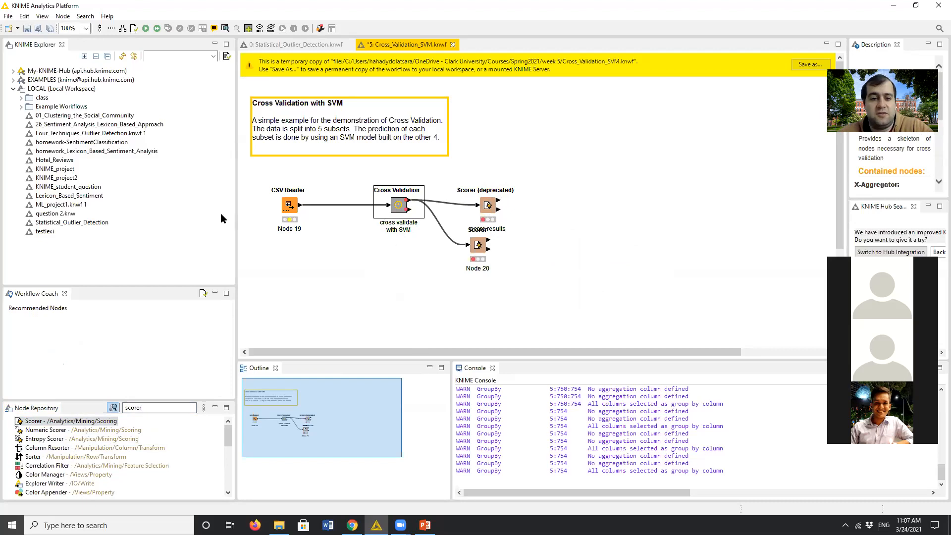
- Choose cars.csv from the week 5 folder as the CSV Reader's input file
{"action": "left_click", "coordinate": [290, 208]}
{"action": "double_click", "coordinate": [290, 208]}
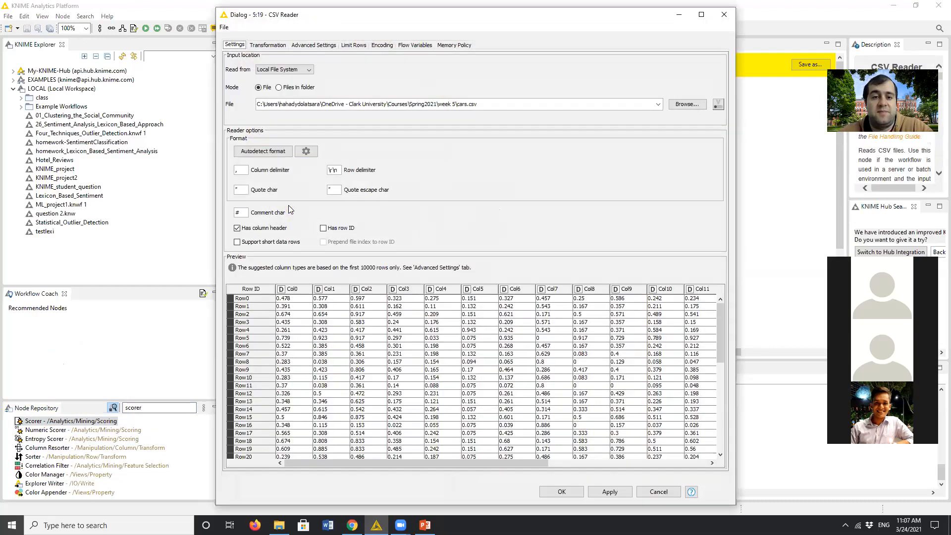
{"action": "left_click", "coordinate": [675, 106]}
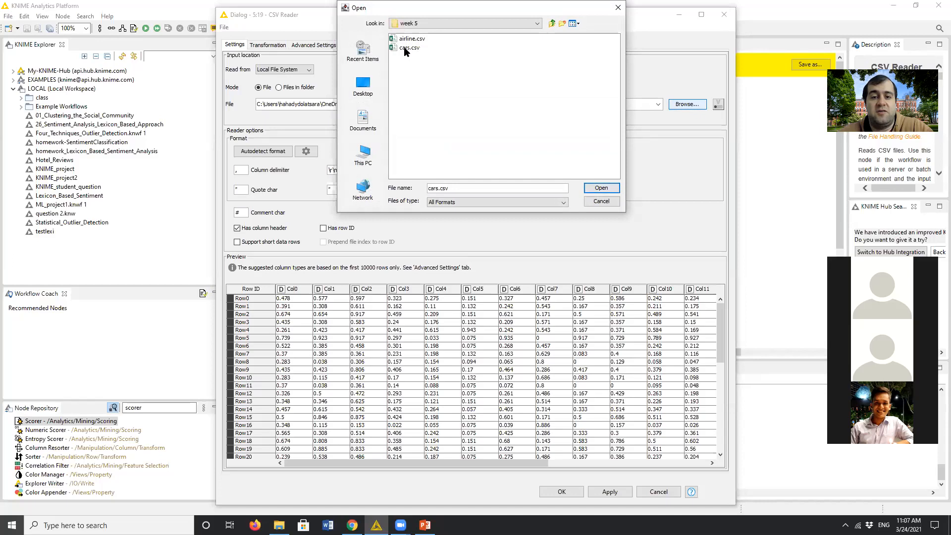
{"action": "left_click", "coordinate": [406, 48]}
{"action": "left_click", "coordinate": [602, 188]}
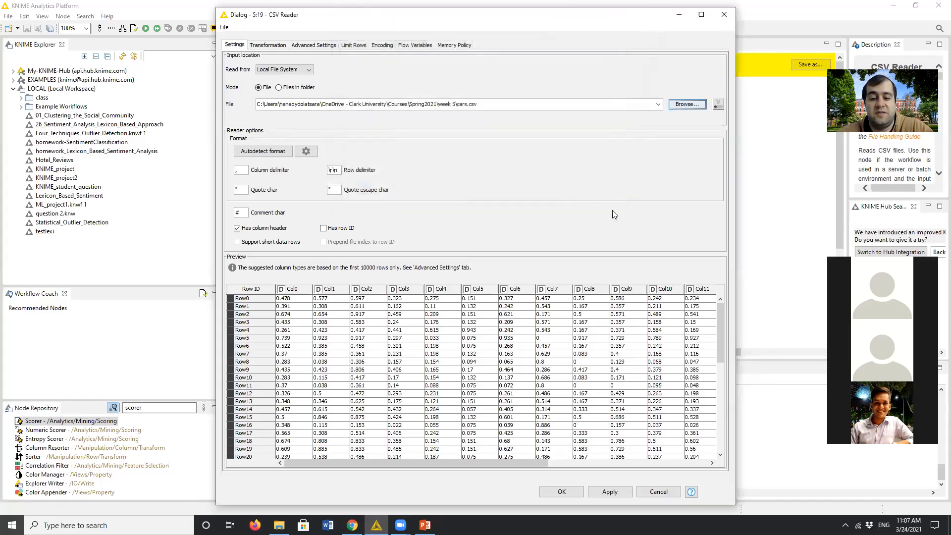
- Check the CSV Reader's data preview across to Col18, accept the settings and execute the node
{"action": "left_click_drag", "start_coordinate": [466, 461], "coordinate": [700, 461]}
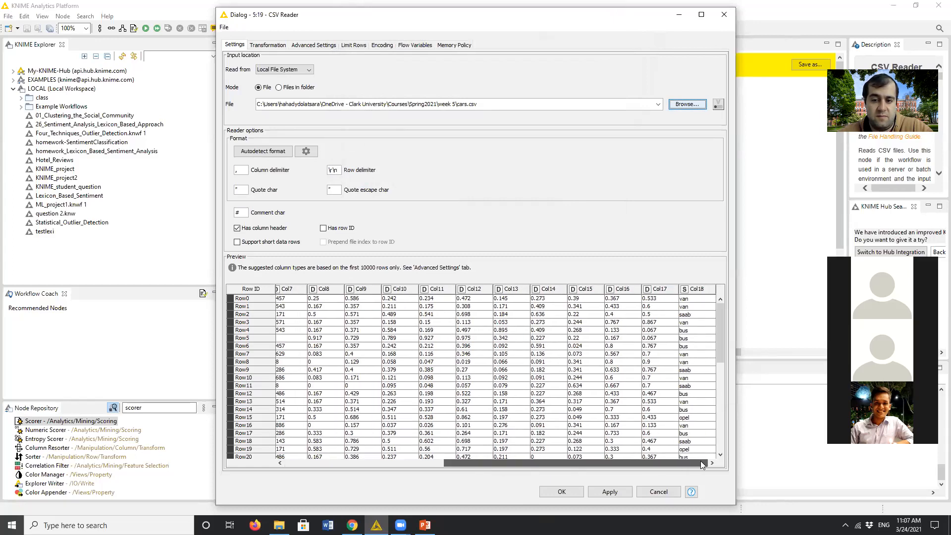
{"action": "left_click_drag", "start_coordinate": [701, 461], "coordinate": [411, 441]}
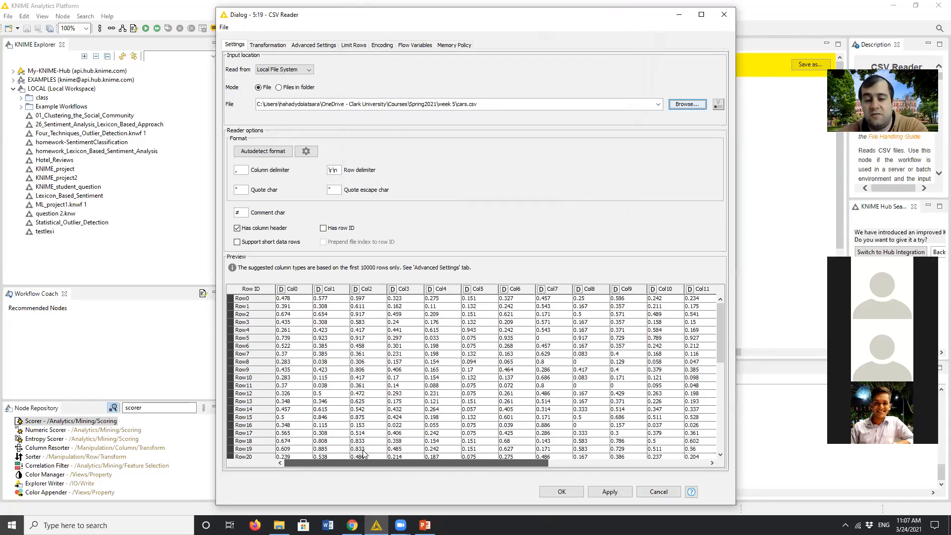
{"action": "scroll", "coordinate": [584, 457], "scroll_direction": "right", "scroll_amount": 2}
{"action": "scroll", "coordinate": [584, 453], "scroll_direction": "right", "scroll_amount": 3}
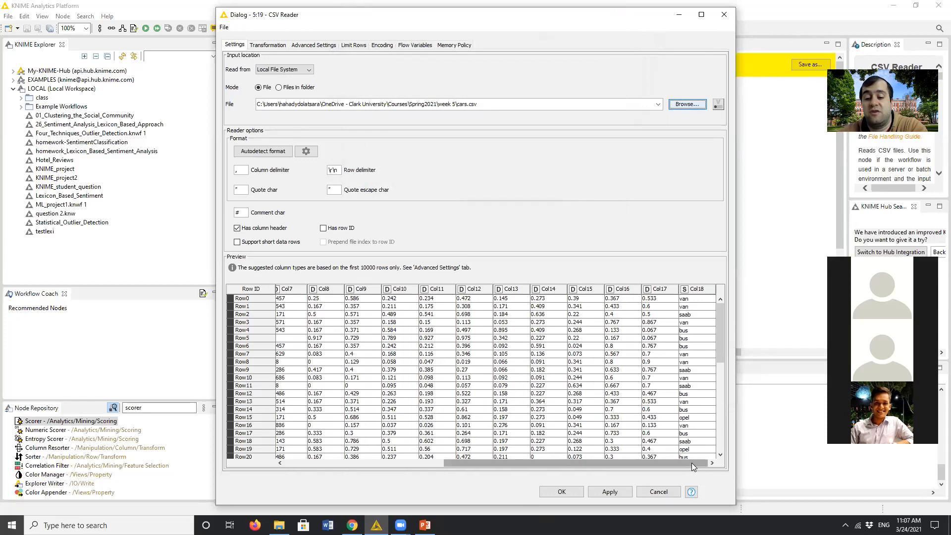
{"action": "left_click_drag", "start_coordinate": [691, 462], "coordinate": [706, 437]}
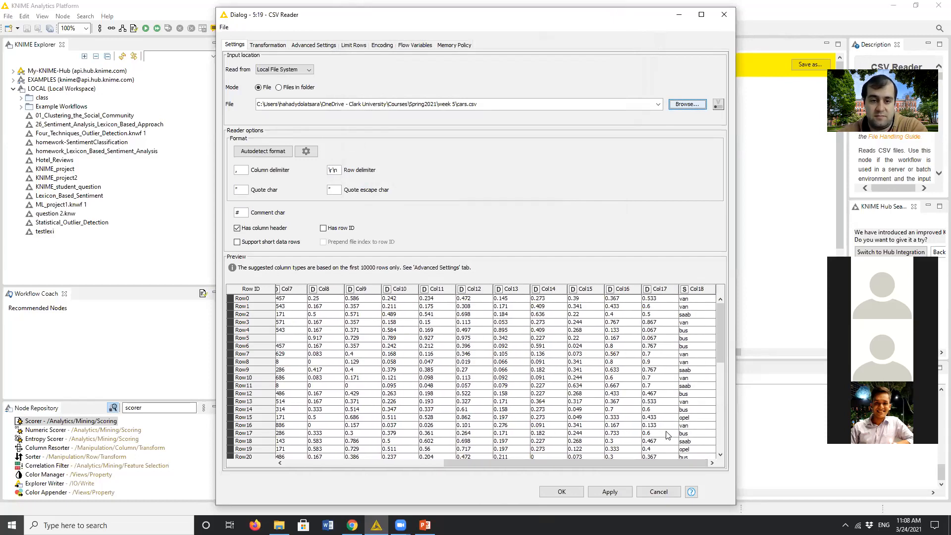
{"action": "left_click", "coordinate": [570, 492]}
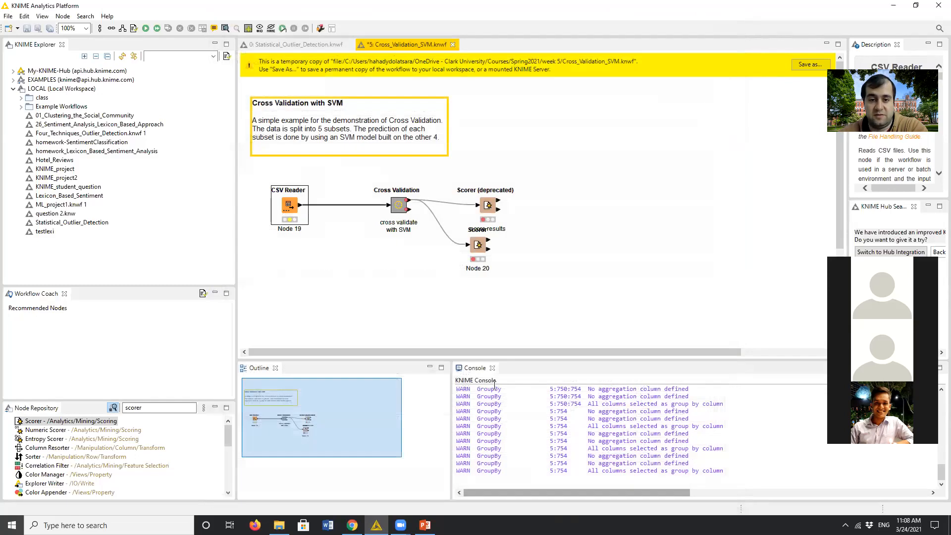
{"action": "right_click", "coordinate": [292, 213]}
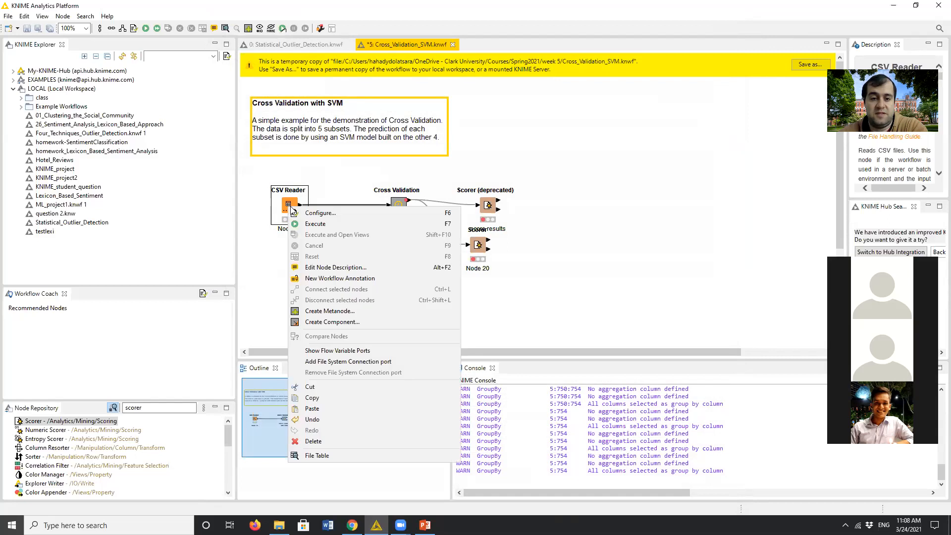
{"action": "left_click", "coordinate": [313, 226]}
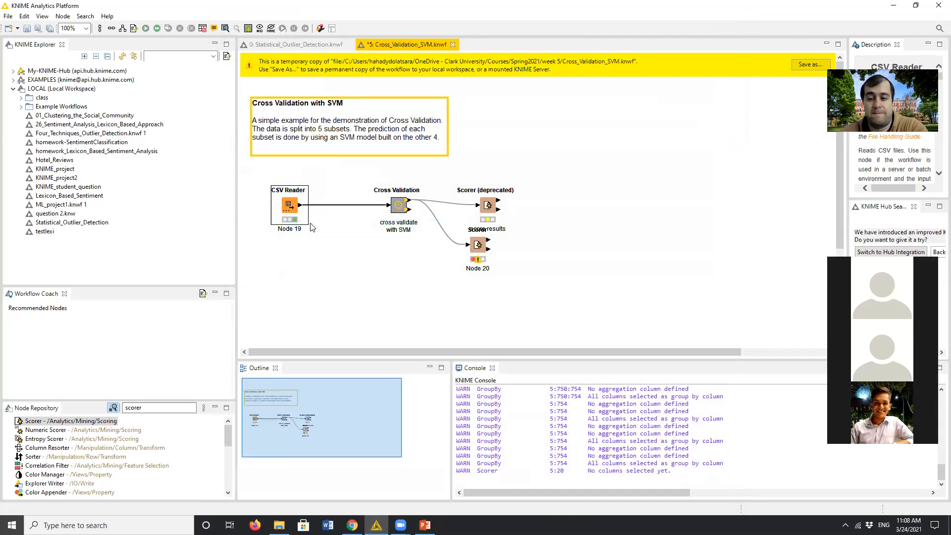
- Inspect the X-Partitioner's settings and class column choices inside the Cross Validation metanode, leaving without changes
{"action": "double_click", "coordinate": [399, 205]}
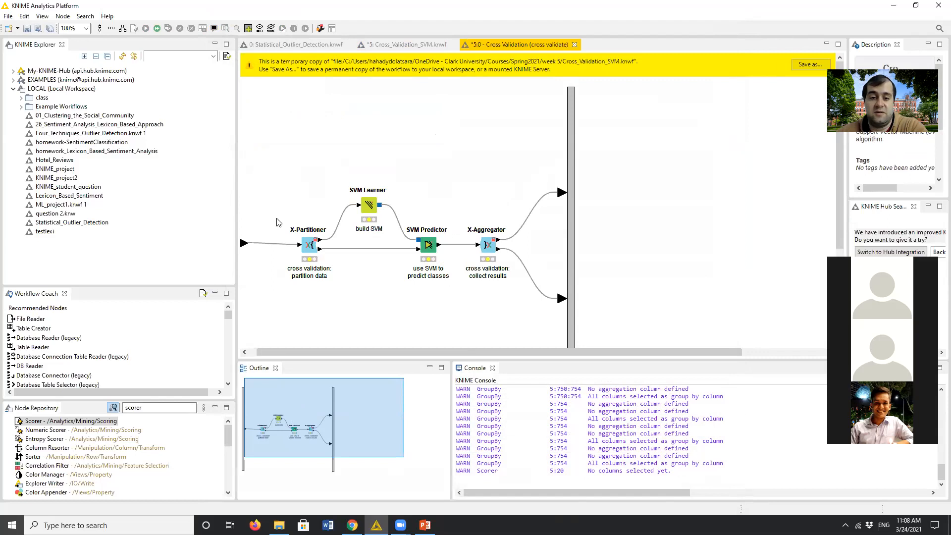
{"action": "left_click", "coordinate": [307, 247]}
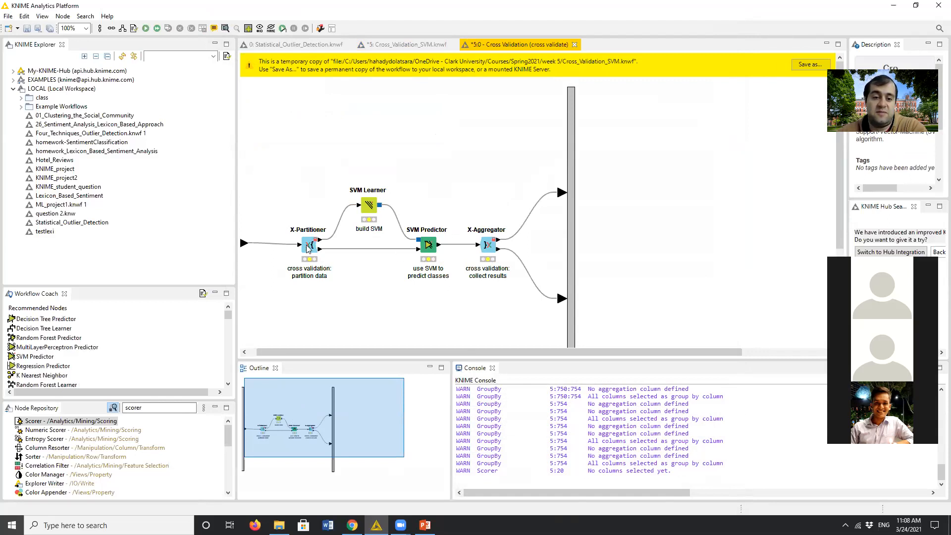
{"action": "double_click", "coordinate": [307, 248]}
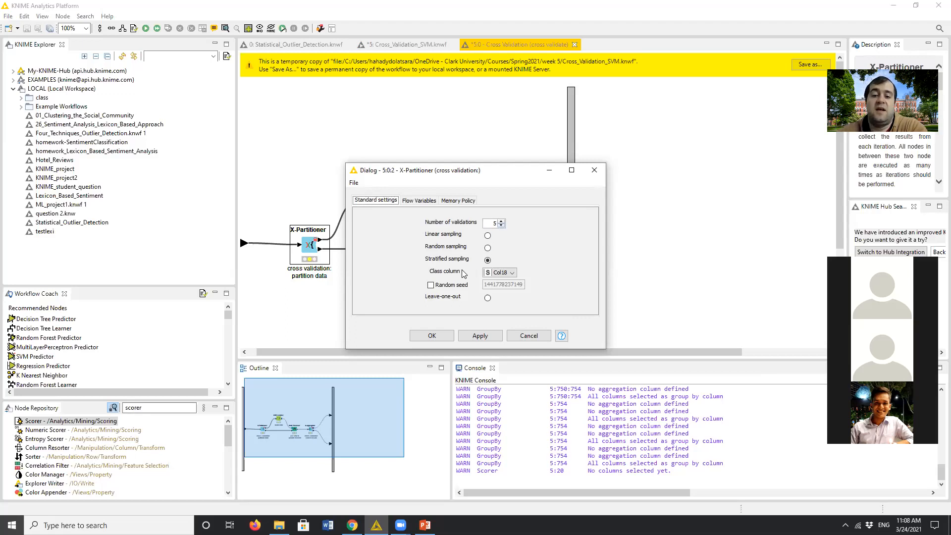
{"action": "left_click", "coordinate": [507, 273]}
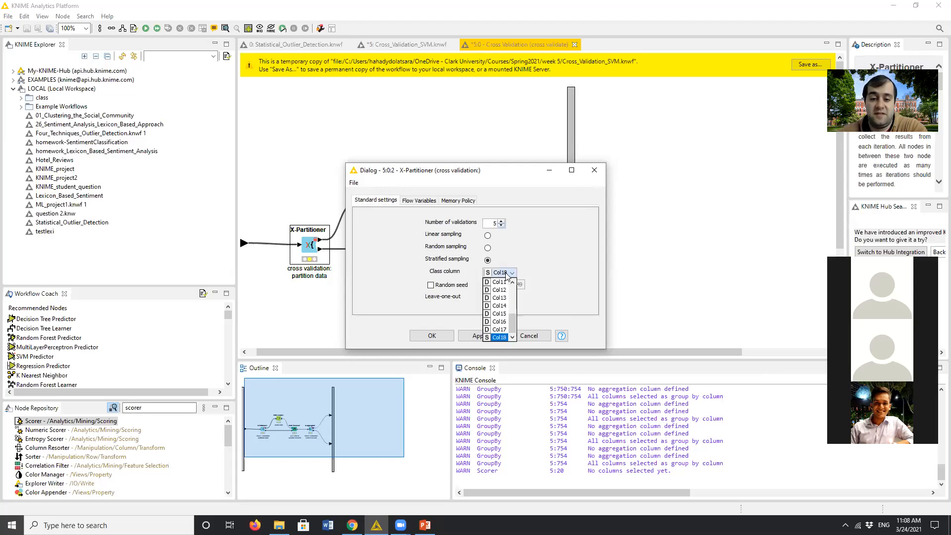
{"action": "left_click", "coordinate": [529, 335]}
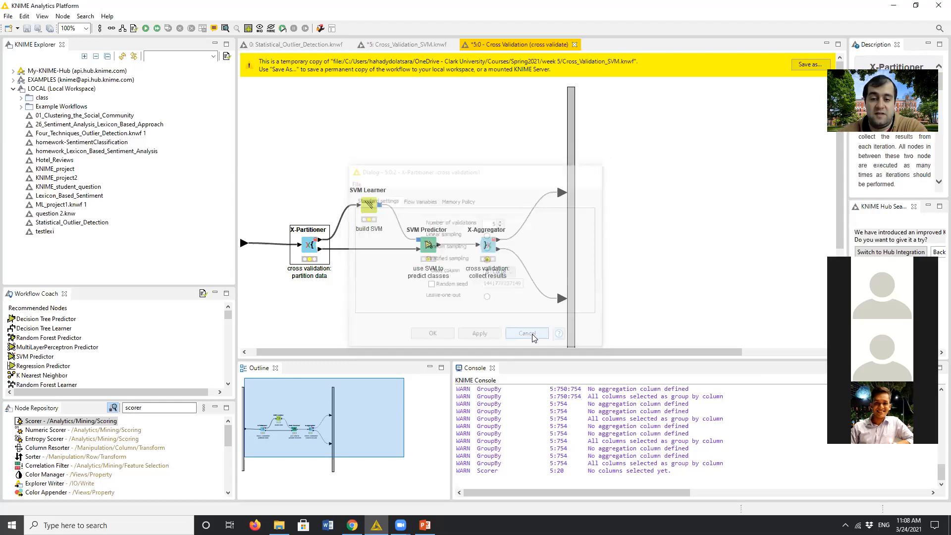
- Examine the CSV Reader's output table in the main workflow across to the Col18 class column
{"action": "left_click", "coordinate": [406, 45]}
{"action": "right_click", "coordinate": [292, 205]}
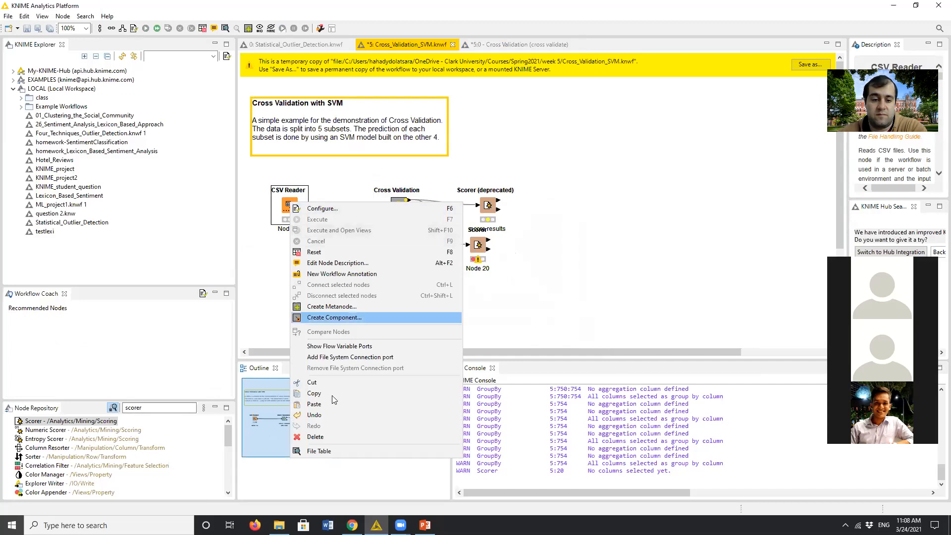
{"action": "left_click", "coordinate": [349, 451]}
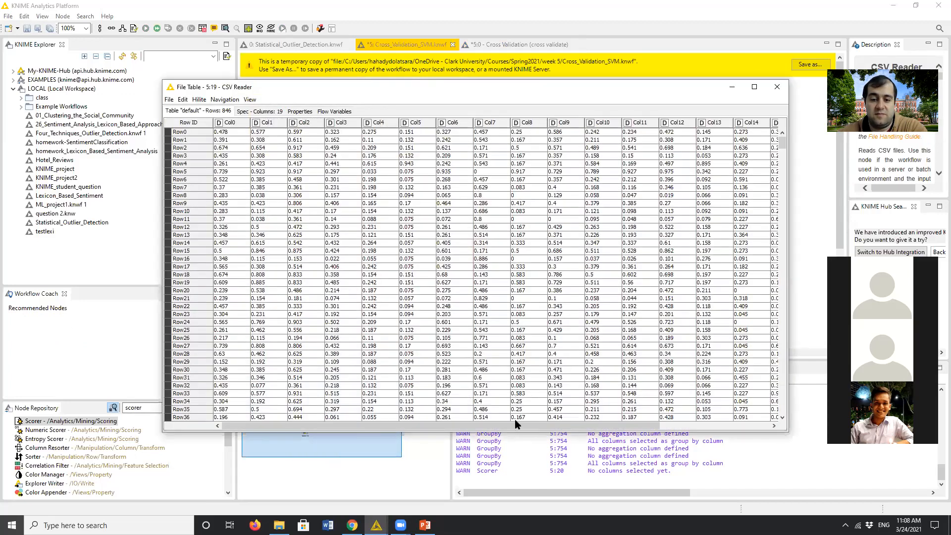
{"action": "left_click_drag", "start_coordinate": [514, 425], "coordinate": [623, 425]}
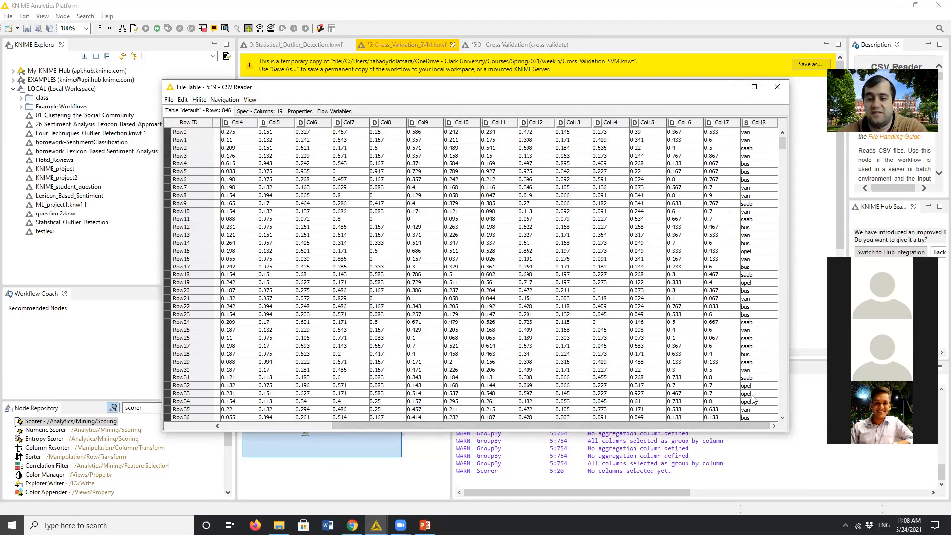
{"action": "left_click", "coordinate": [782, 88]}
- Enable the random seed with value 123 for the X-Partitioner inside the Cross Validation metanode, and execute the node
{"action": "double_click", "coordinate": [399, 207]}
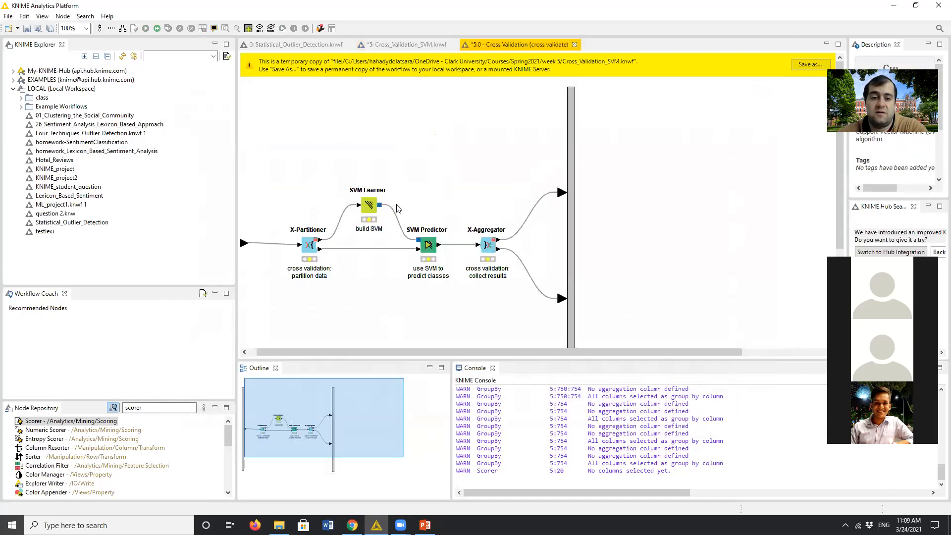
{"action": "double_click", "coordinate": [311, 246]}
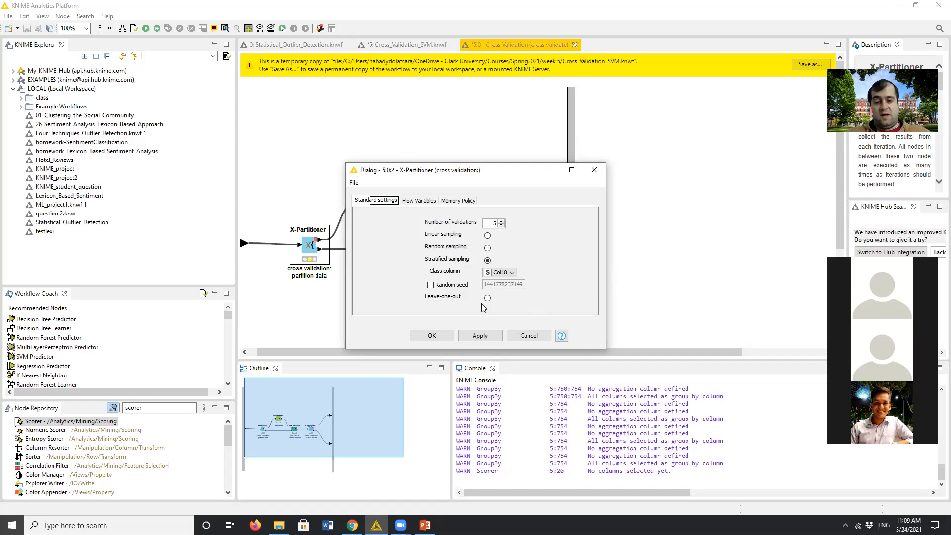
{"action": "left_click", "coordinate": [431, 285]}
{"action": "double_click", "coordinate": [494, 283]}
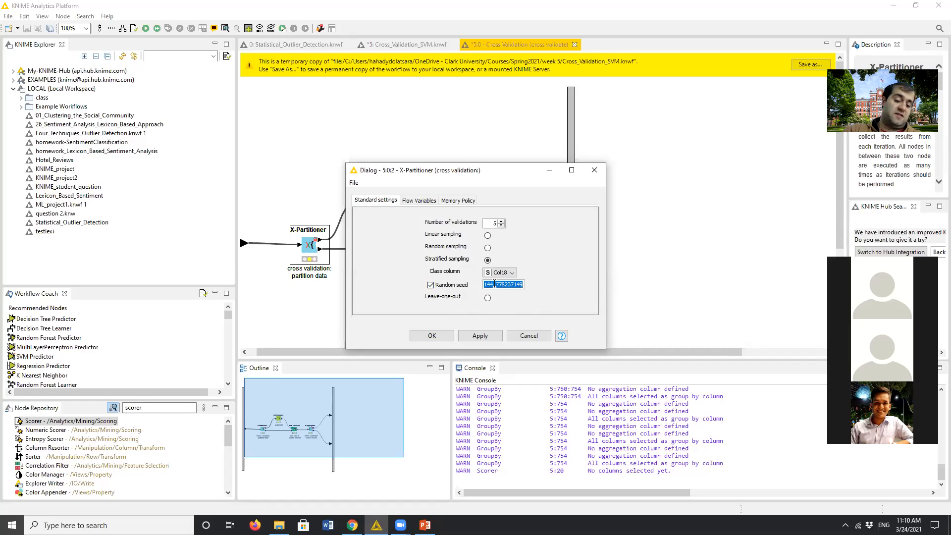
{"action": "type", "text": "123"}
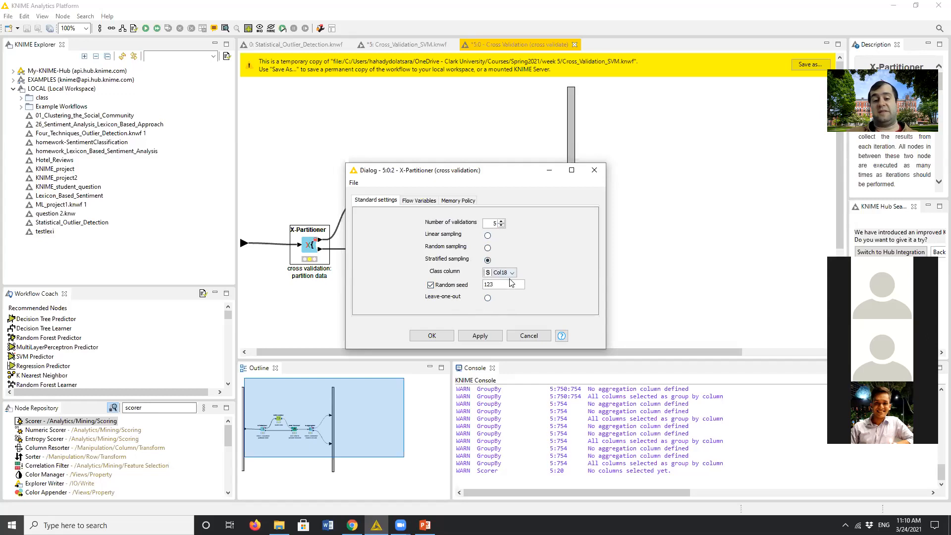
{"action": "left_click", "coordinate": [433, 338]}
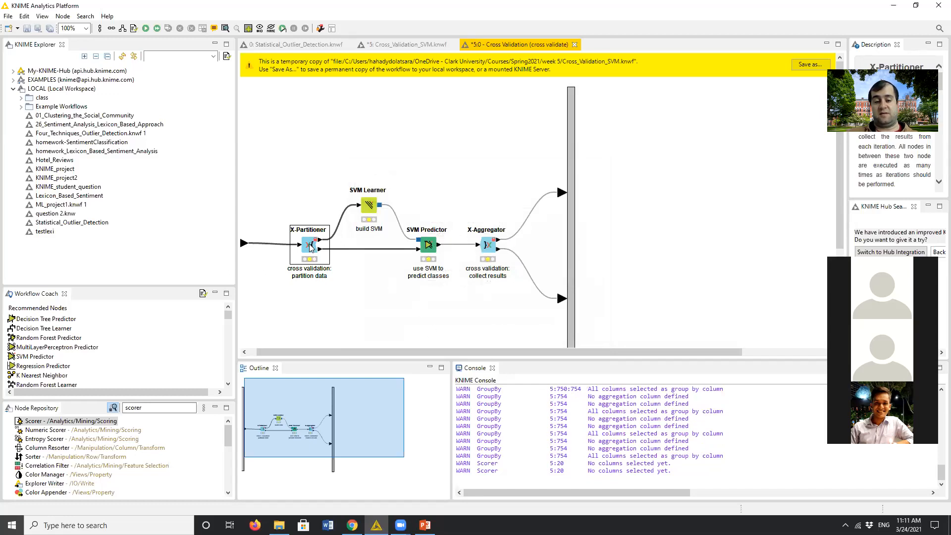
{"action": "right_click", "coordinate": [309, 247]}
{"action": "left_click", "coordinate": [334, 262]}
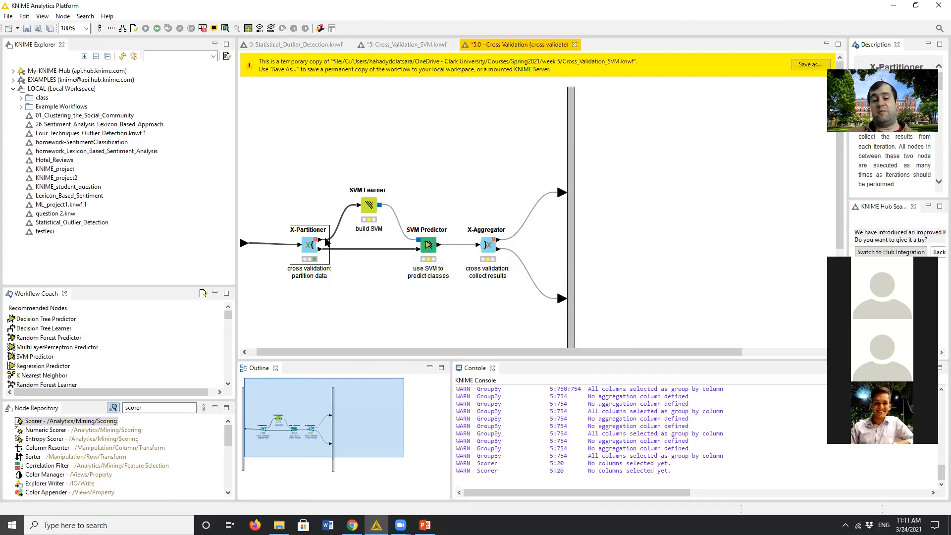
- Accept the SVM Learner's settings with class column Col18 and the RBF kernel, and check the SVM Predictor's options without changes
{"action": "double_click", "coordinate": [364, 210]}
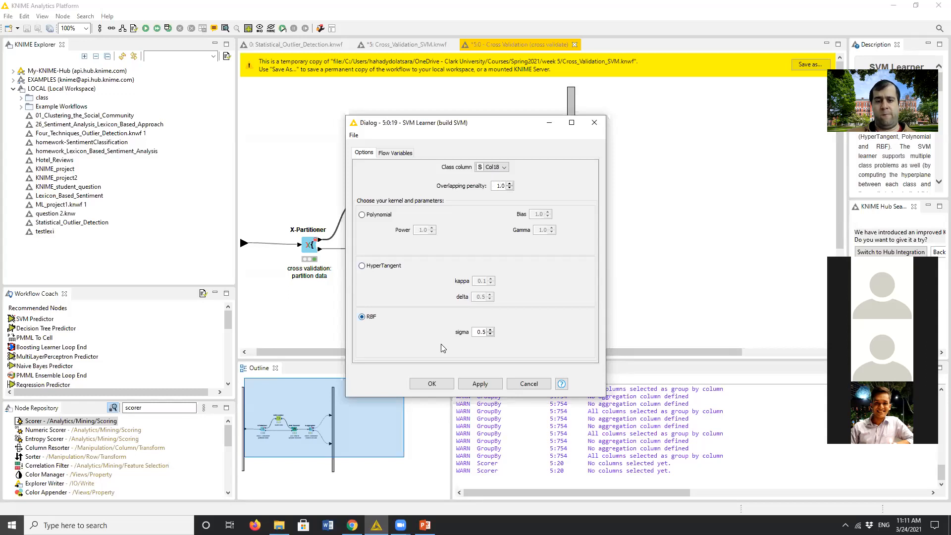
{"action": "left_click", "coordinate": [431, 385]}
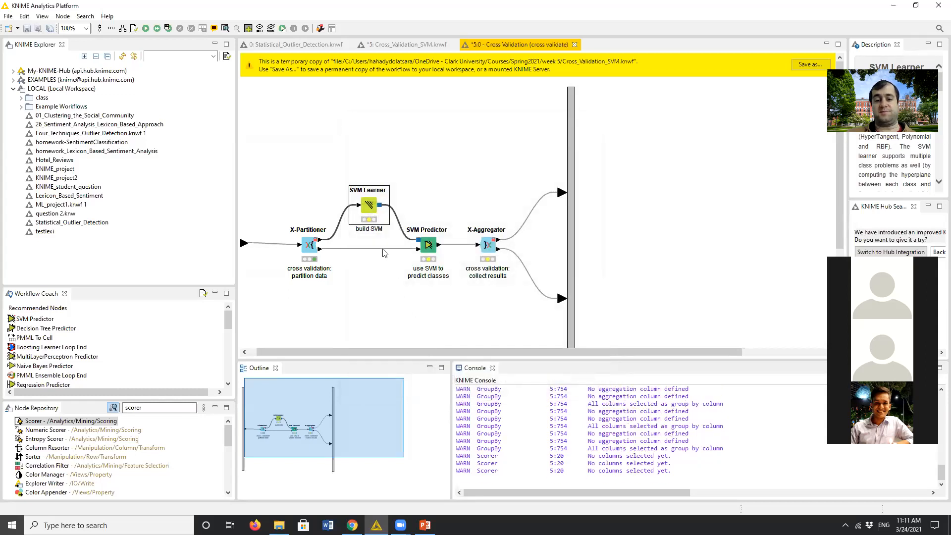
{"action": "double_click", "coordinate": [436, 251]}
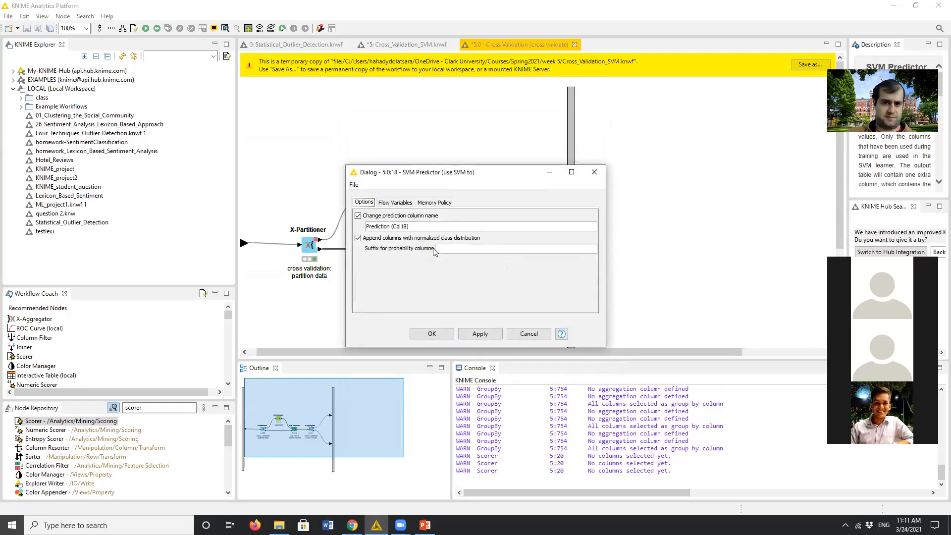
{"action": "left_click", "coordinate": [594, 172]}
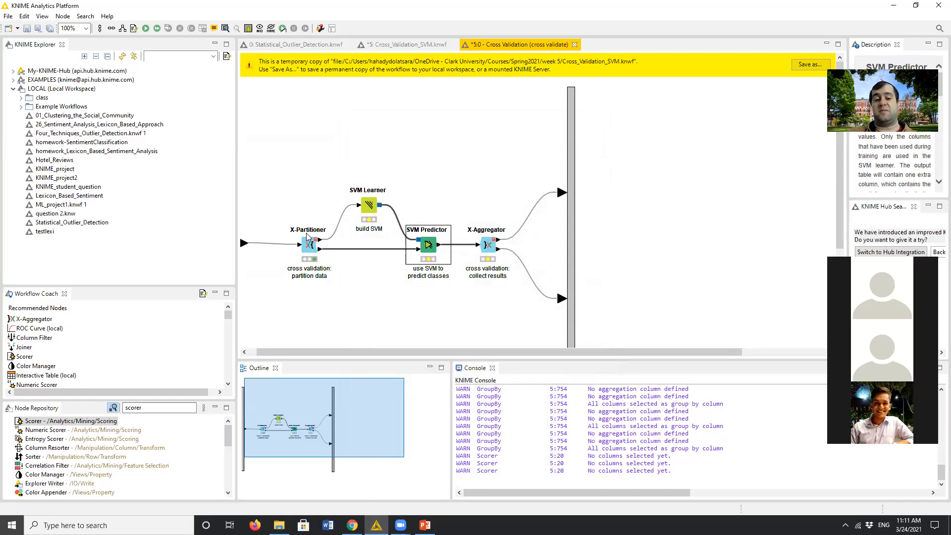
- Accept the SVM Predictor's settings with the prediction column name Prediction (Col18), and execute the node
{"action": "double_click", "coordinate": [424, 248]}
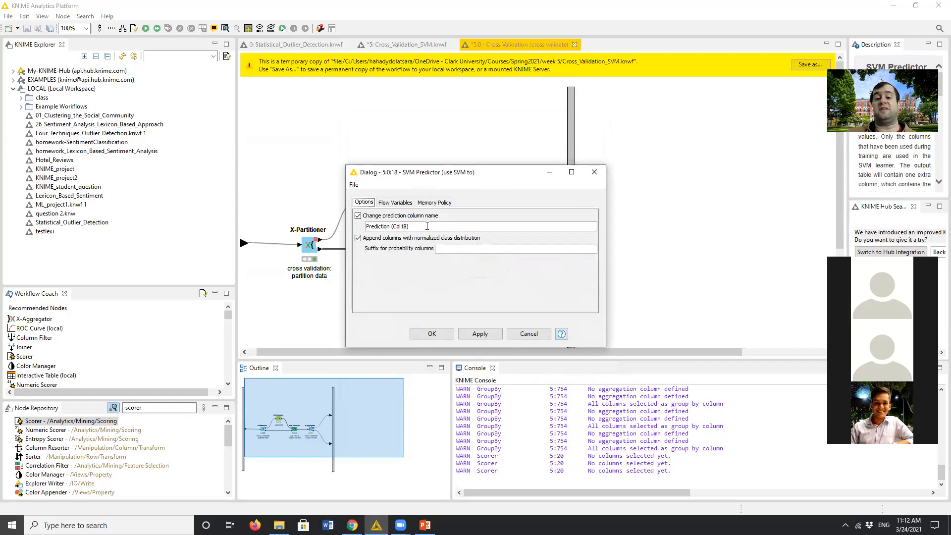
{"action": "left_click_drag", "start_coordinate": [426, 226], "coordinate": [368, 224]}
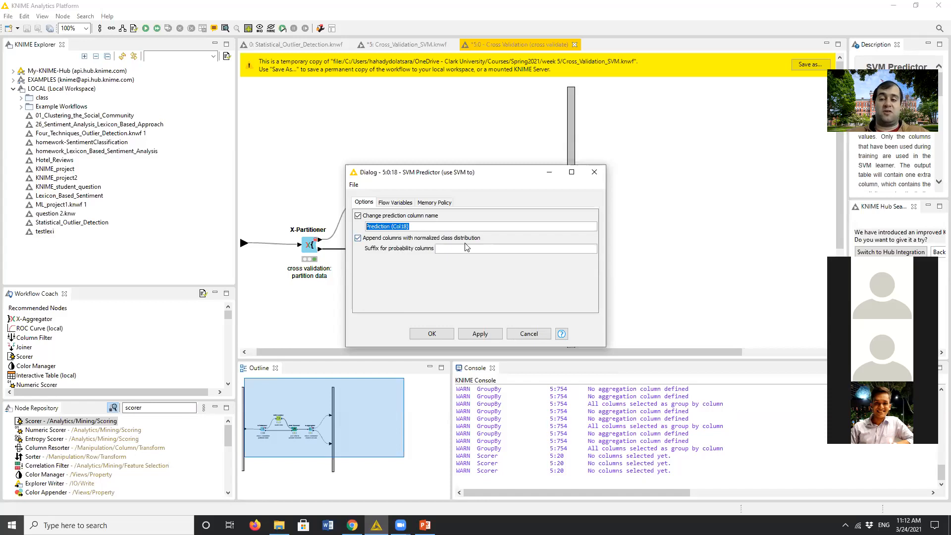
{"action": "left_click", "coordinate": [430, 333]}
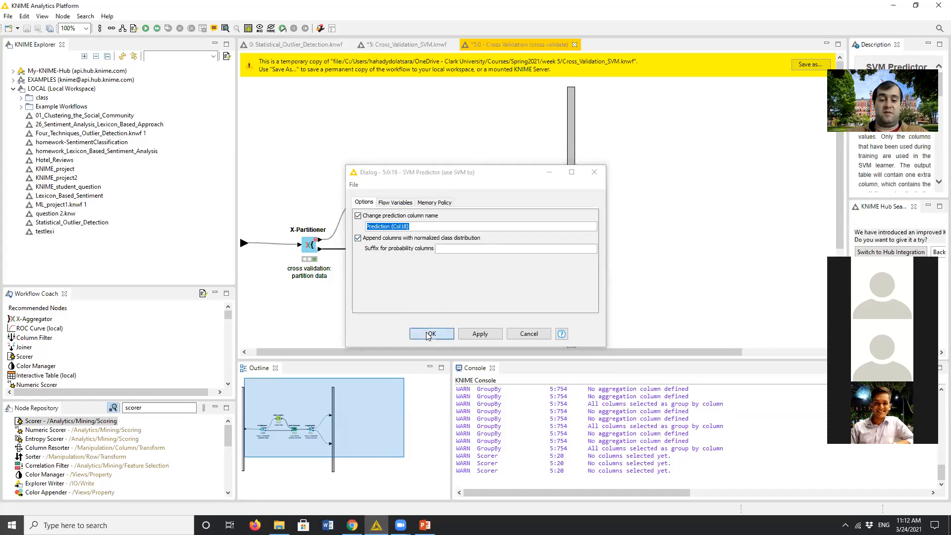
{"action": "right_click", "coordinate": [430, 247]}
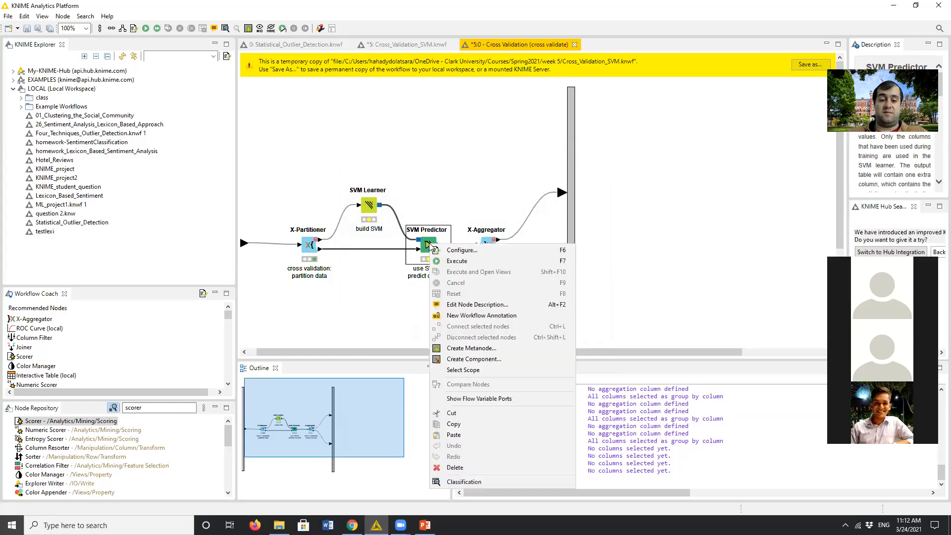
{"action": "left_click", "coordinate": [451, 257]}
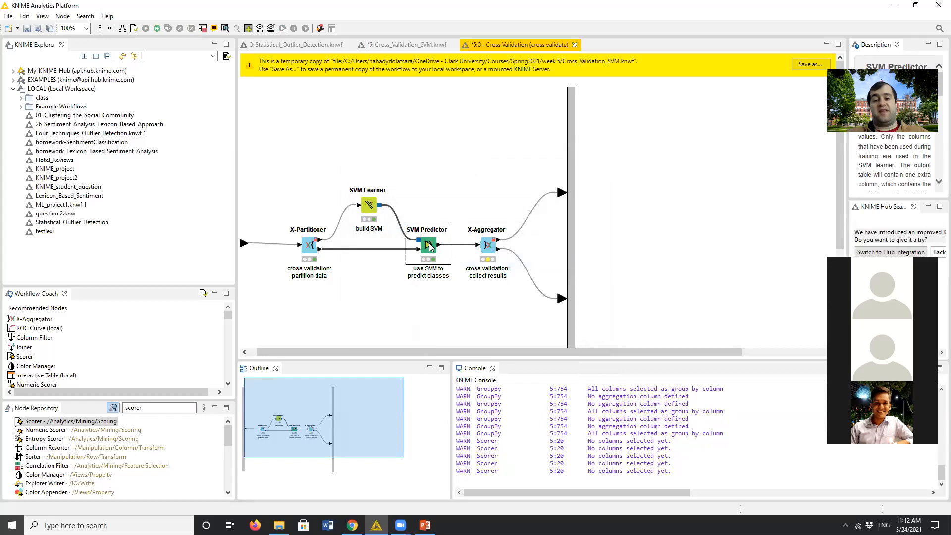
- Compare the X-Aggregator's target and prediction columns with the SVM Predictor's prediction column name, leaving both nodes without changes
{"action": "double_click", "coordinate": [486, 246]}
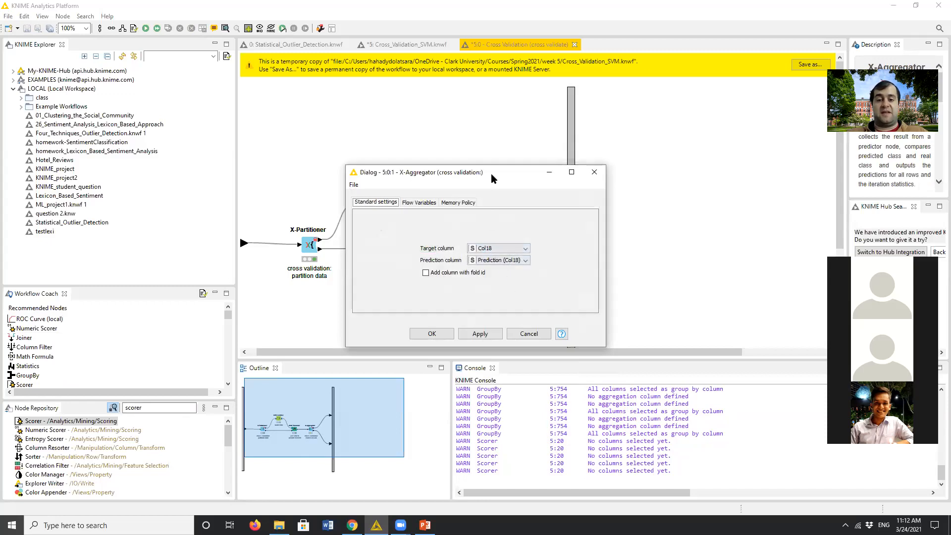
{"action": "left_click_drag", "start_coordinate": [491, 174], "coordinate": [679, 129]}
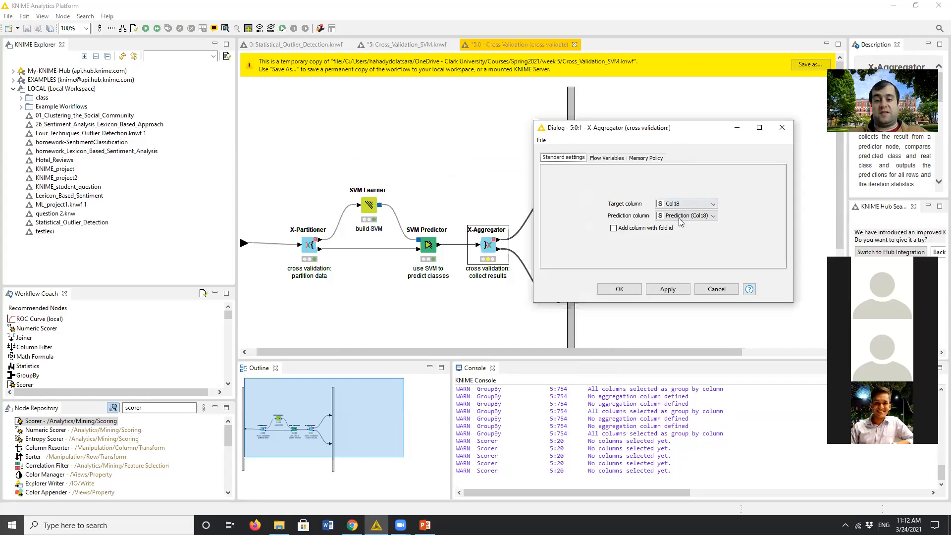
{"action": "left_click", "coordinate": [716, 289]}
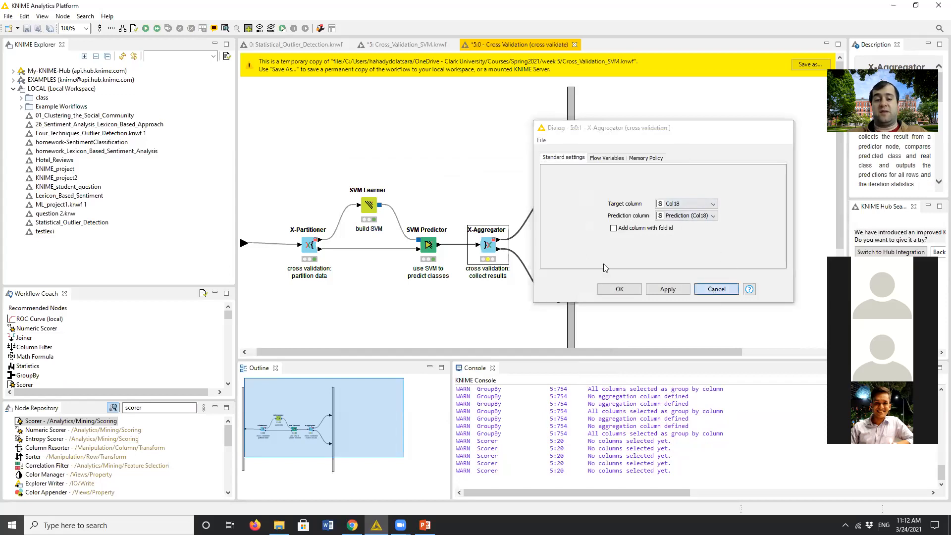
{"action": "double_click", "coordinate": [428, 244]}
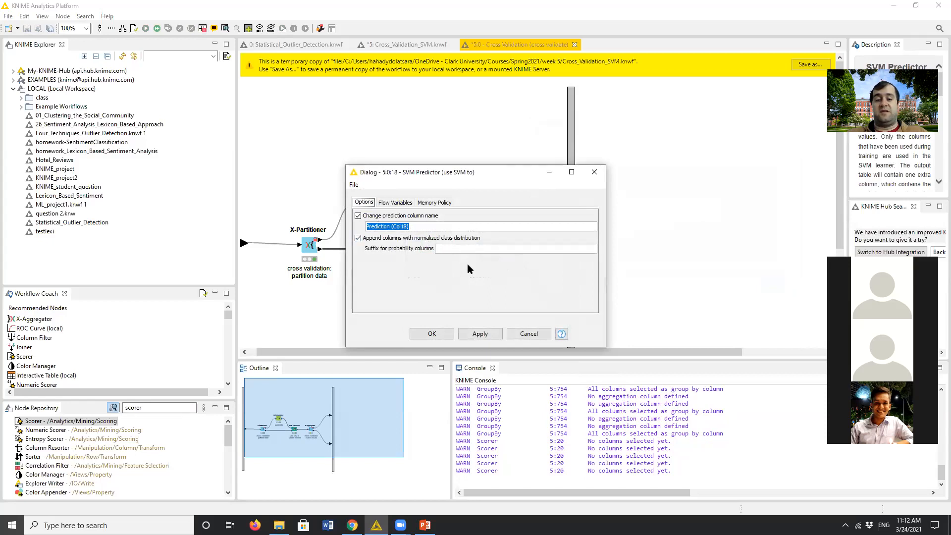
{"action": "left_click", "coordinate": [528, 333]}
- Accept the X-Aggregator's target column Col18 and prediction column Prediction (Col18), and execute the node
{"action": "double_click", "coordinate": [490, 246]}
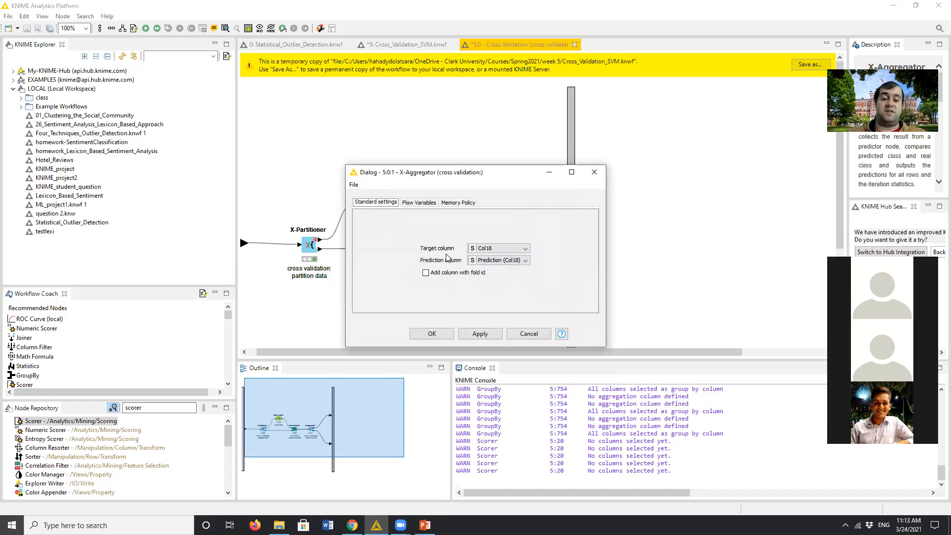
{"action": "left_click", "coordinate": [434, 334]}
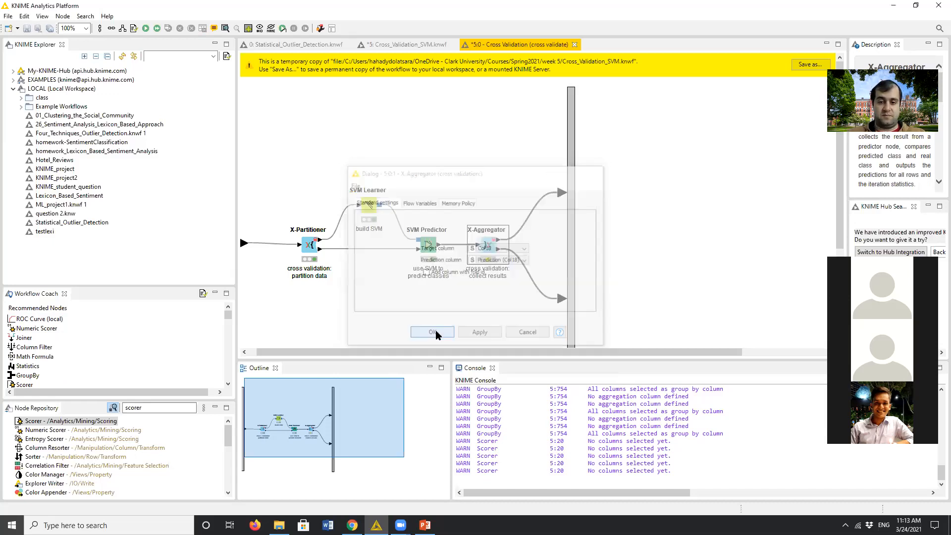
{"action": "right_click", "coordinate": [494, 245]}
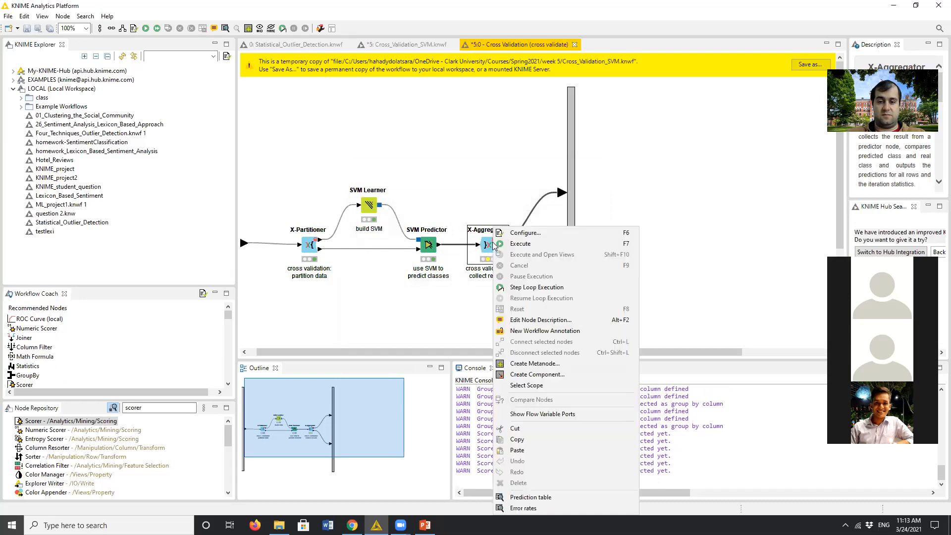
{"action": "left_click", "coordinate": [508, 246]}
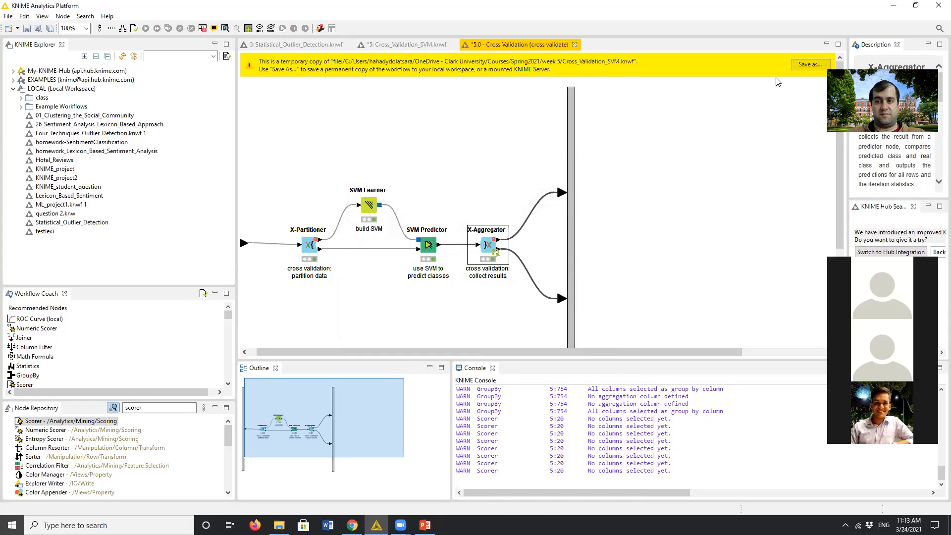
- Set the first column of the Scorer (Node 20) in the main workflow to Col18, keeping Prediction (Col18) as the second column
{"action": "left_click", "coordinate": [424, 45]}
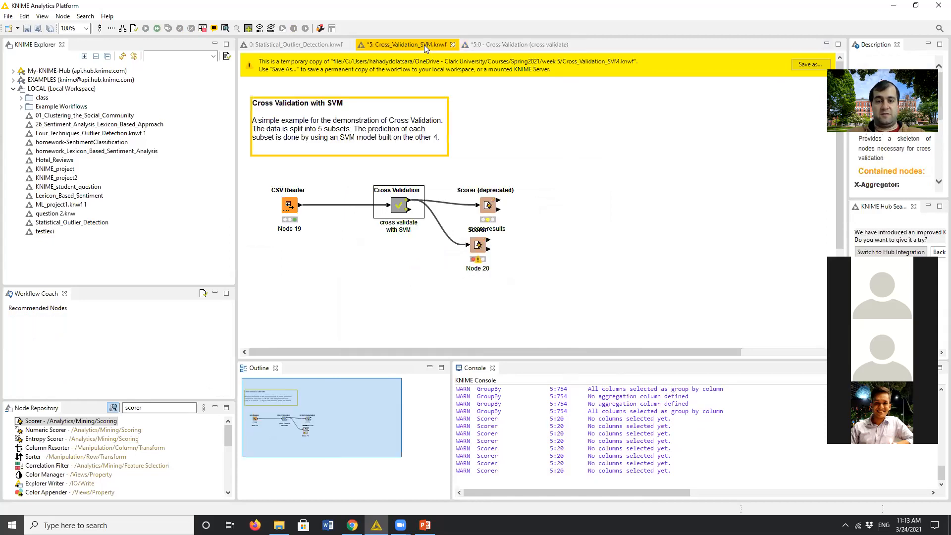
{"action": "left_click", "coordinate": [478, 246]}
{"action": "double_click", "coordinate": [477, 246]}
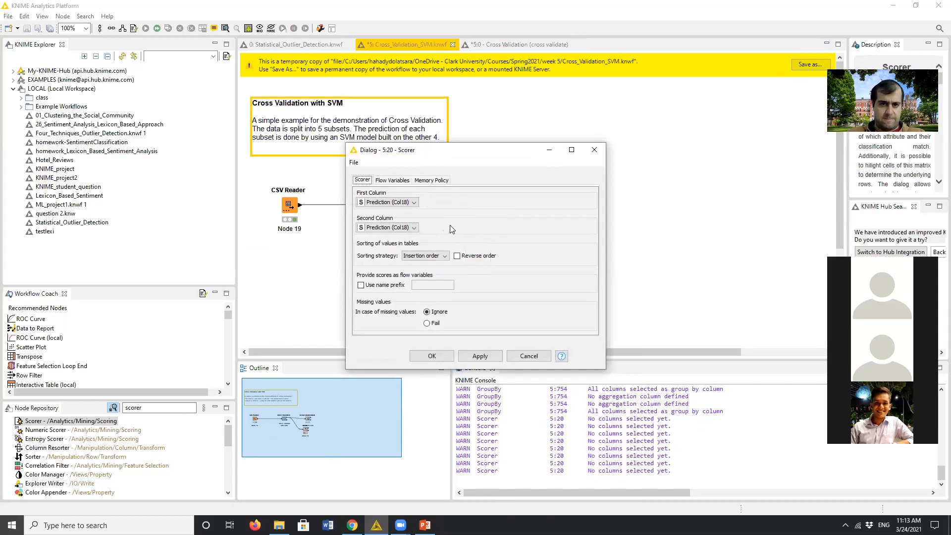
{"action": "left_click_drag", "start_coordinate": [459, 154], "coordinate": [633, 154]}
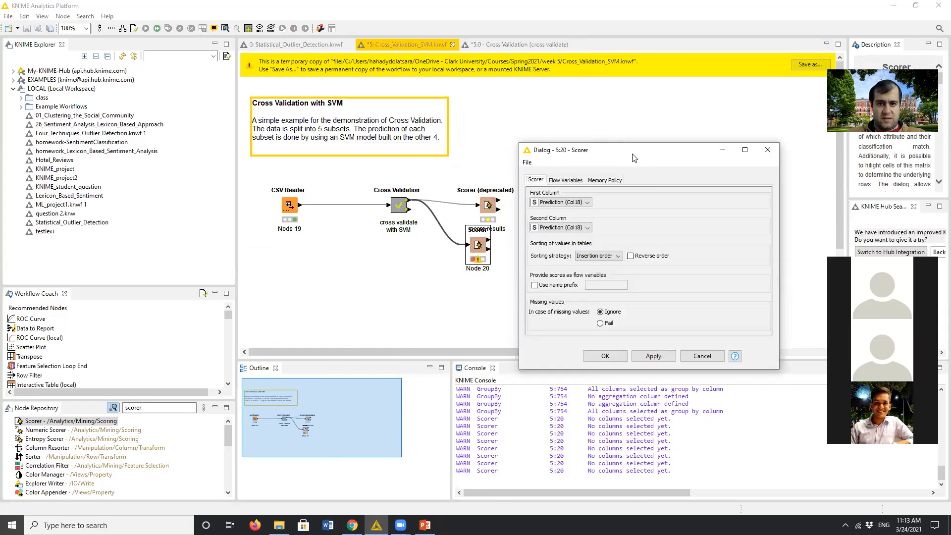
{"action": "left_click", "coordinate": [586, 203]}
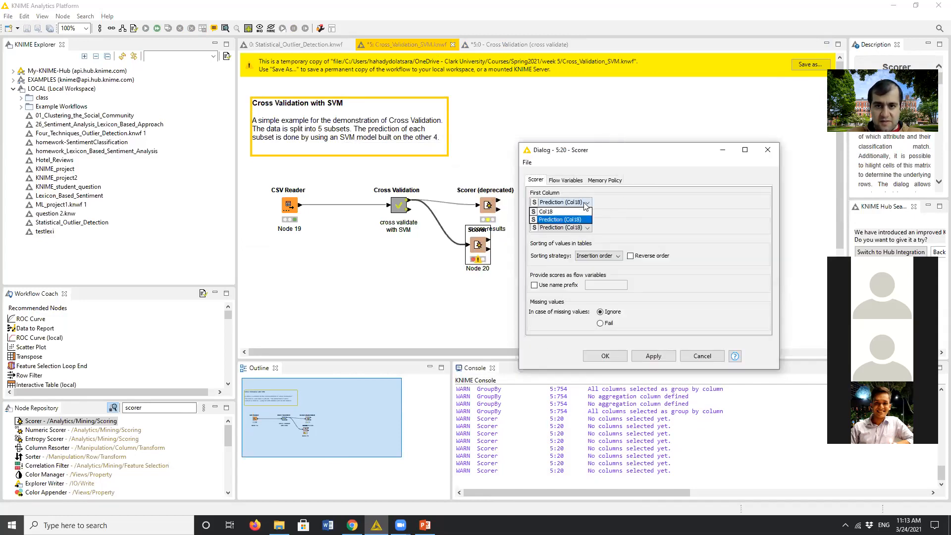
{"action": "left_click", "coordinate": [576, 211]}
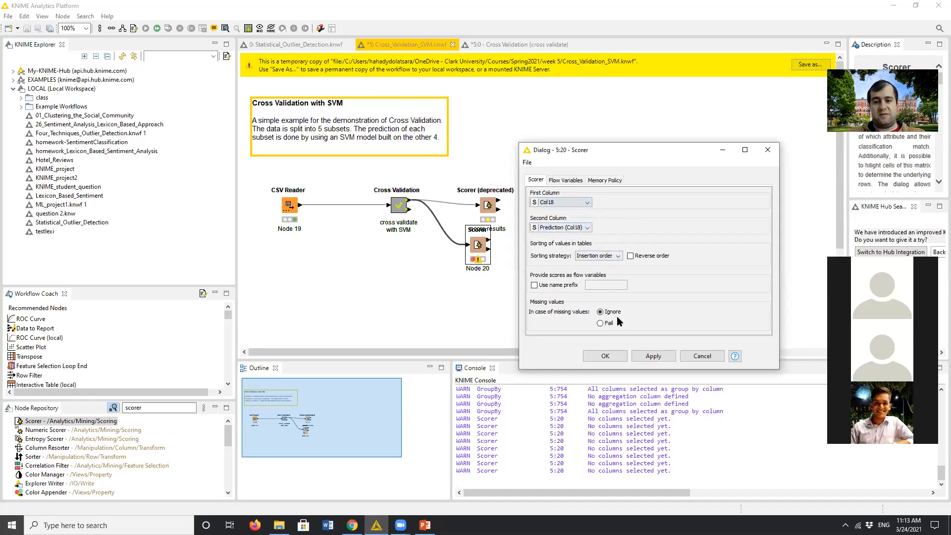
{"action": "left_click", "coordinate": [617, 362]}
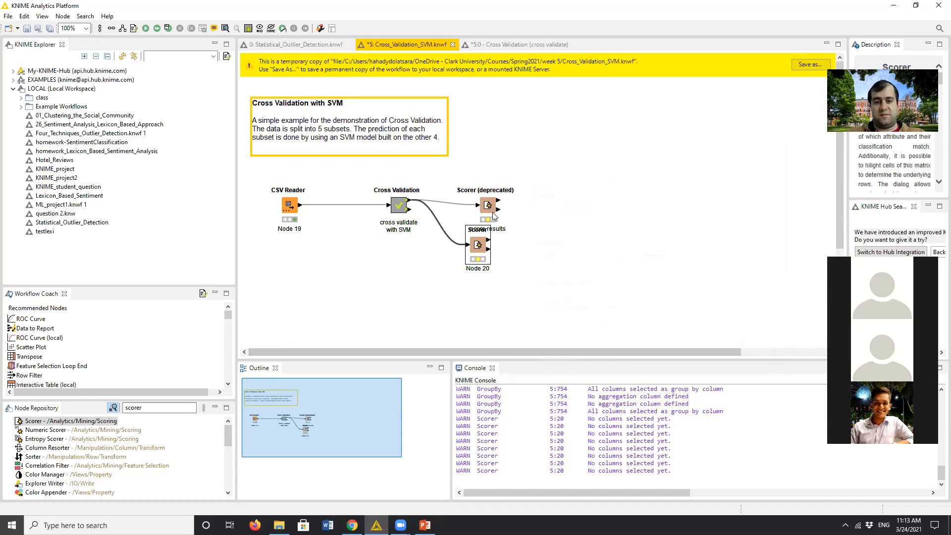
- Check the column settings of the Scorer (deprecated) node and leave them without changes
{"action": "left_click", "coordinate": [488, 210]}
{"action": "double_click", "coordinate": [488, 210]}
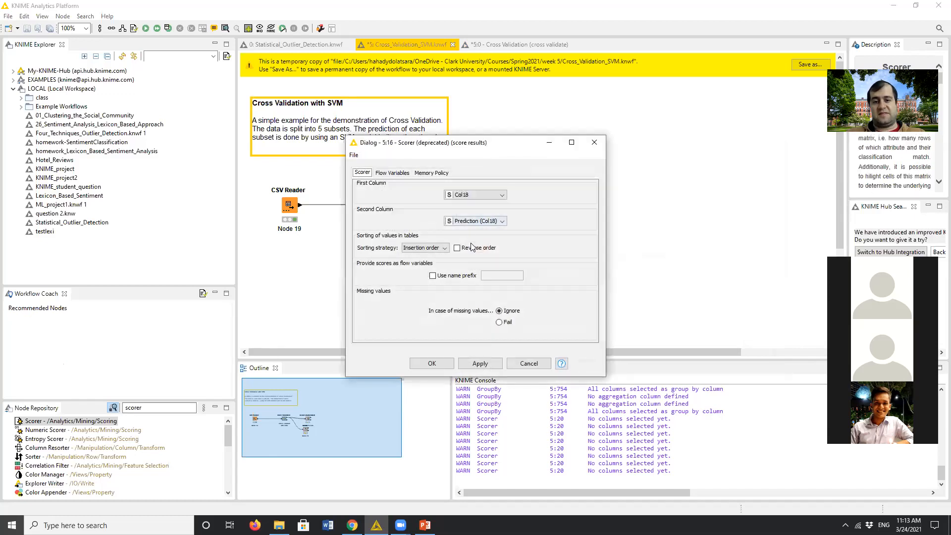
{"action": "left_click", "coordinate": [594, 143]}
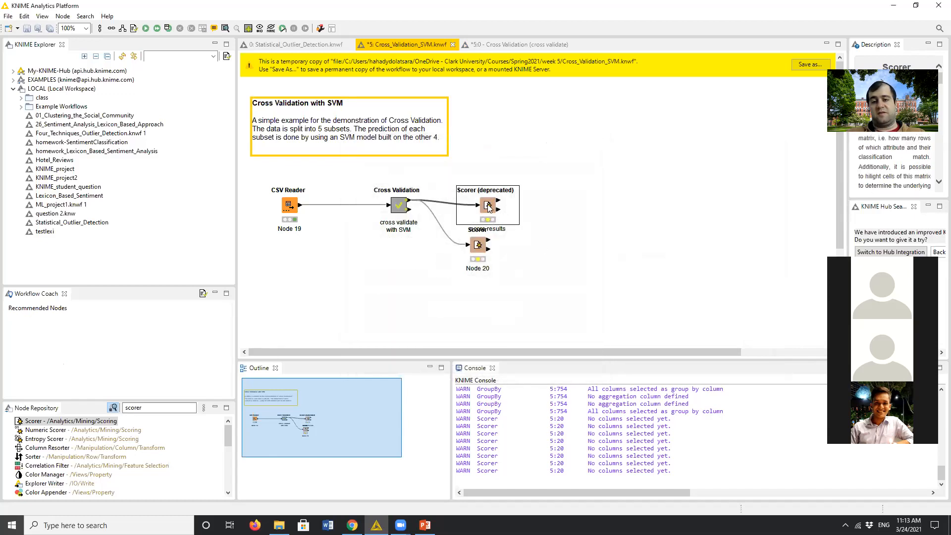
- Move the Scorer node farther below the deprecated Scorer to separate them, and execute it
{"action": "left_click_drag", "start_coordinate": [478, 248], "coordinate": [504, 283]}
{"action": "right_click", "coordinate": [497, 274]}
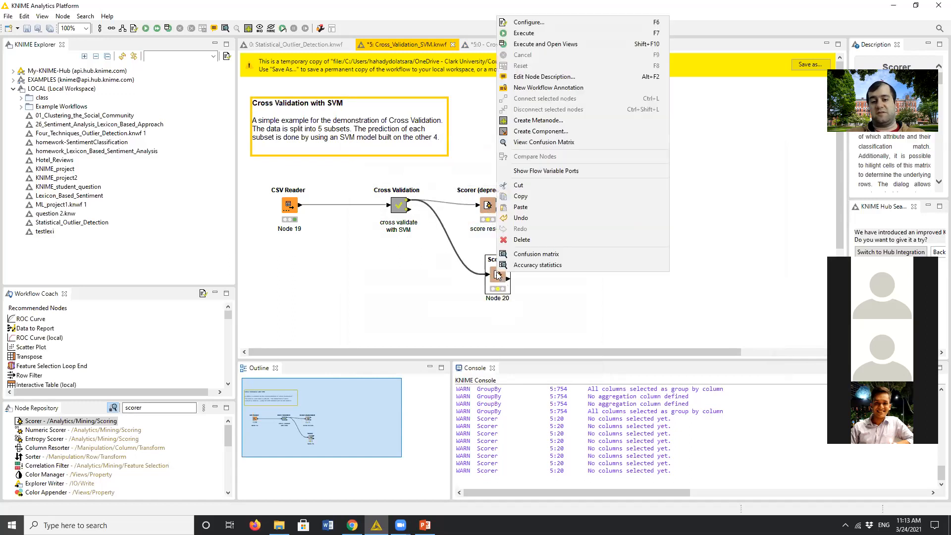
{"action": "left_click", "coordinate": [528, 34]}
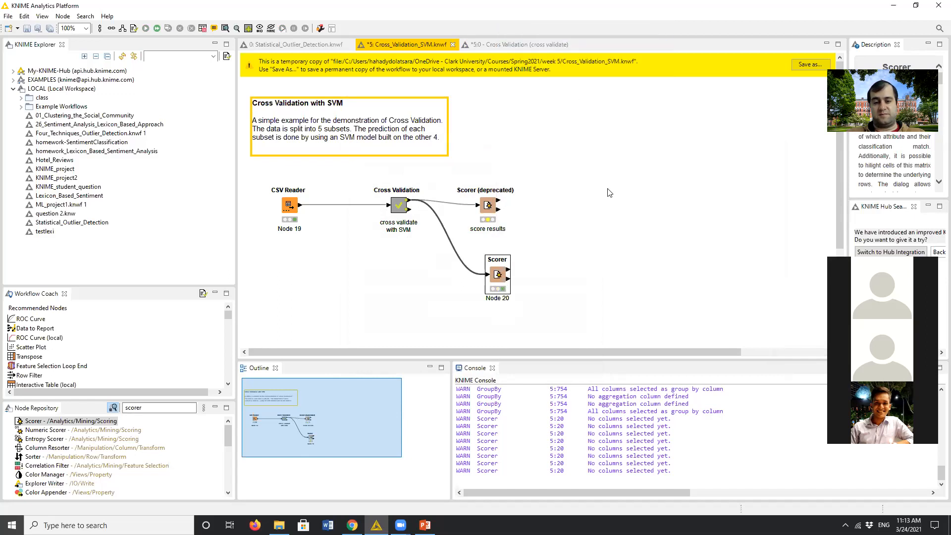
- Examine the executed Scorer's confusion matrix, close it, and open the node's accuracy statistics
{"action": "right_click", "coordinate": [502, 277]}
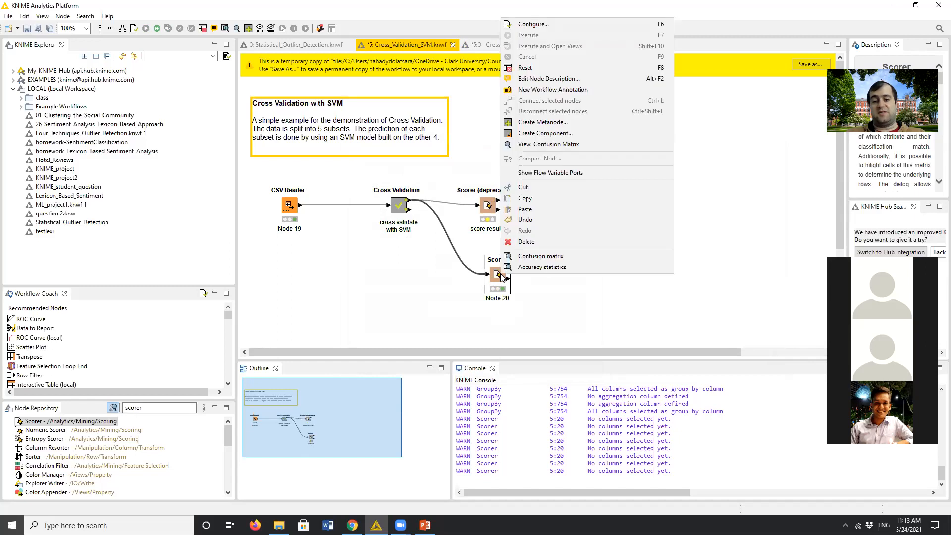
{"action": "left_click", "coordinate": [530, 257]}
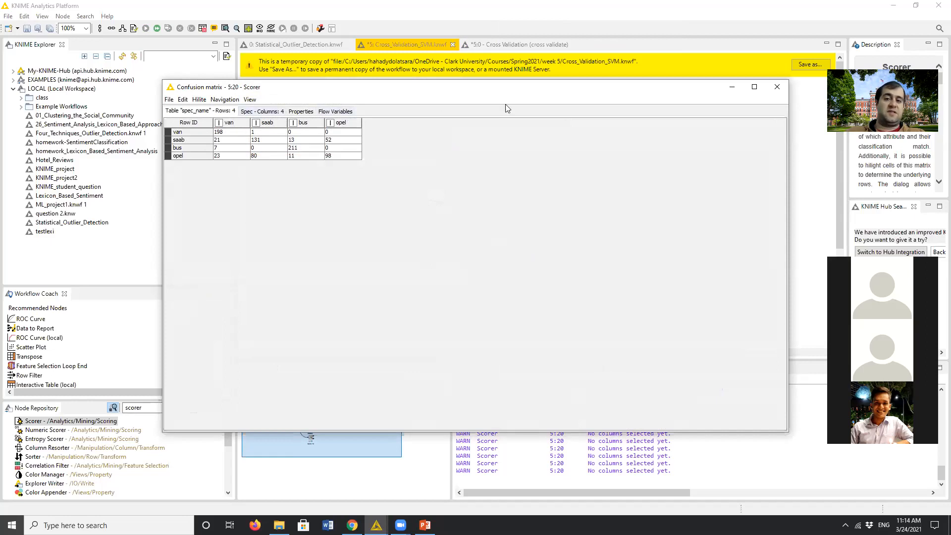
{"action": "left_click", "coordinate": [777, 86]}
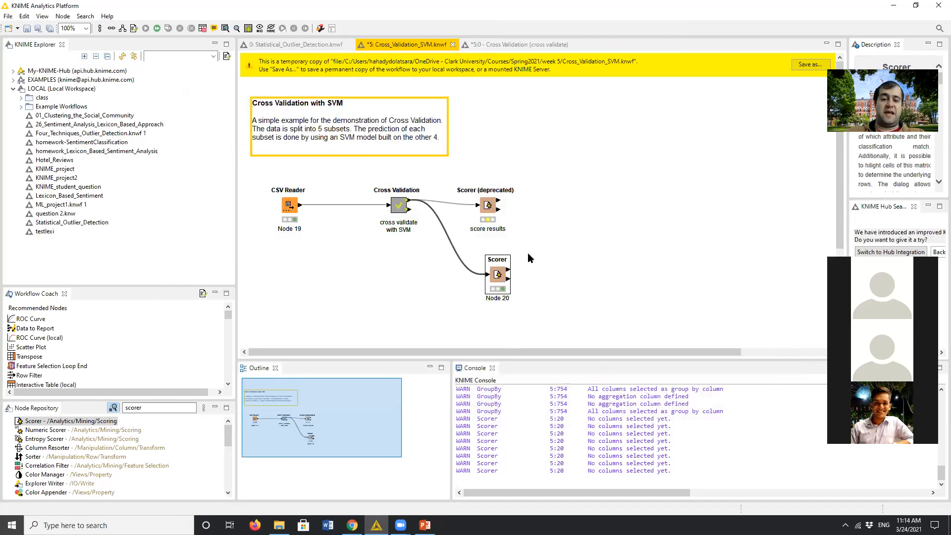
{"action": "right_click", "coordinate": [497, 275]}
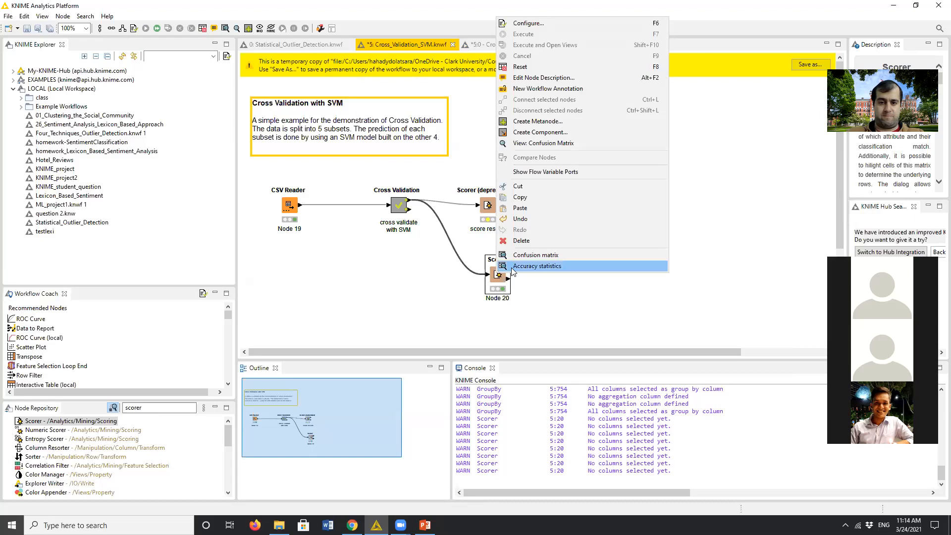
{"action": "left_click", "coordinate": [513, 271]}
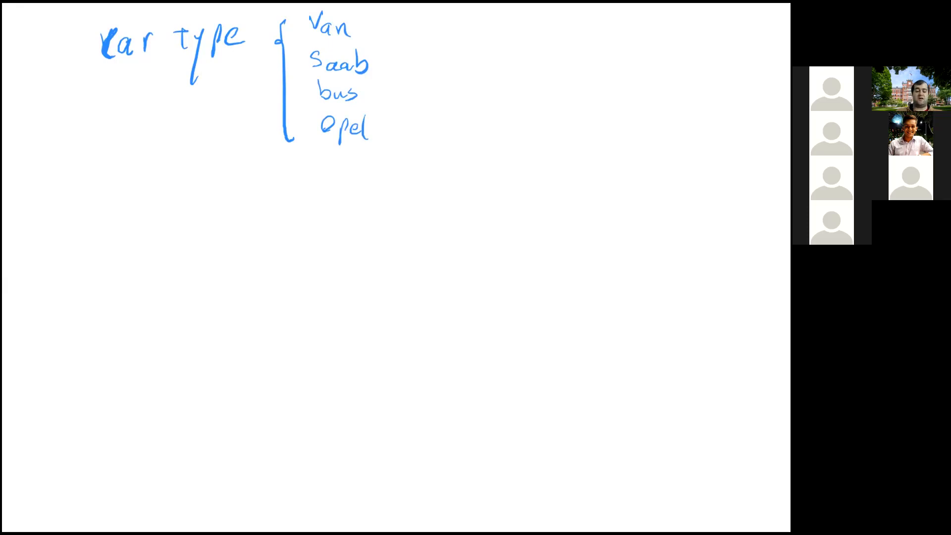
- On the whiteboard, handwrite "col 18" with "25%" beneath it, and "75%" beside the list of car types
{"action": "mouse_move", "coordinate": [588, 24]}
{"action": "left_mouse_down"}
{"action": "mouse_move", "coordinate": [592, 34]}
{"action": "mouse_move", "coordinate": [627, 37]}
{"action": "mouse_move", "coordinate": [643, 18]}
{"action": "left_mouse_up"}
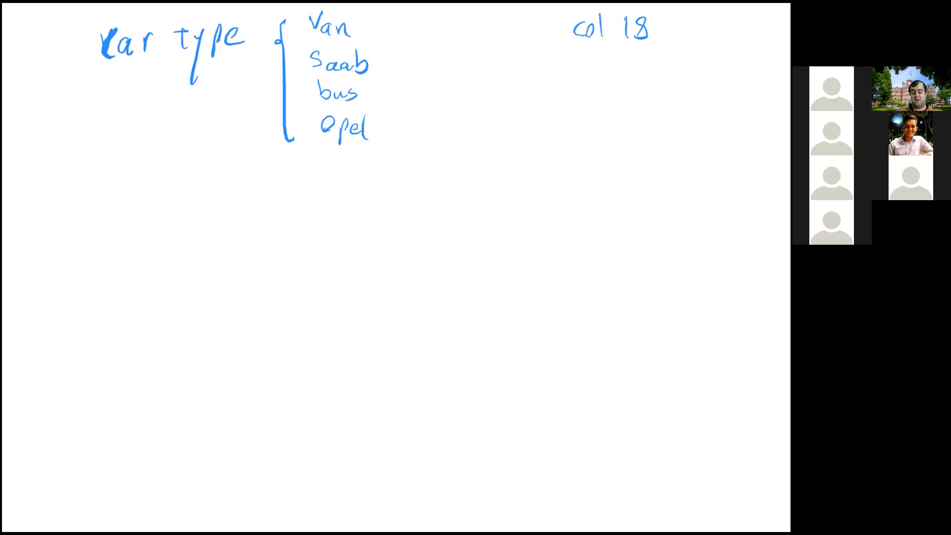
{"action": "mouse_move", "coordinate": [592, 65]}
{"action": "left_mouse_down"}
{"action": "mouse_move", "coordinate": [630, 84]}
{"action": "mouse_move", "coordinate": [627, 53]}
{"action": "mouse_move", "coordinate": [638, 83]}
{"action": "left_mouse_up"}
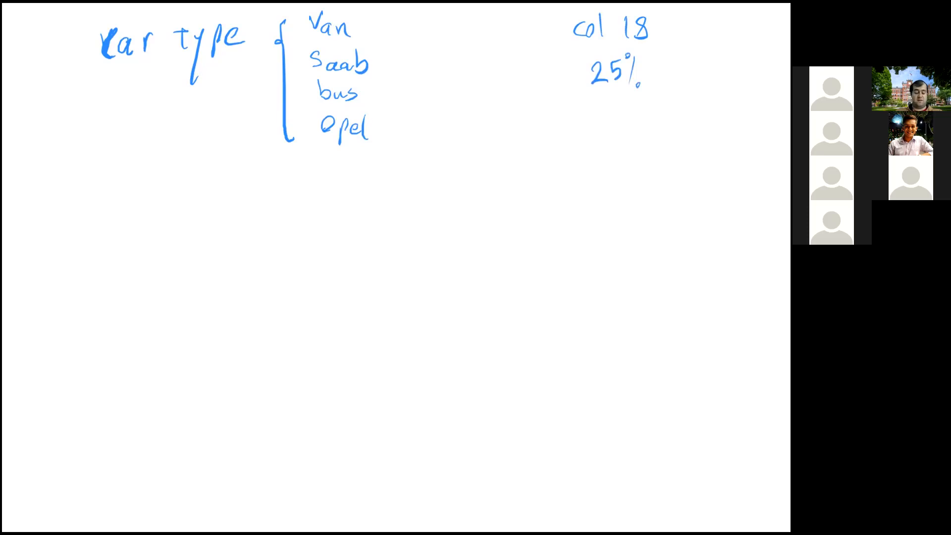
{"action": "left_click_drag", "start_coordinate": [437, 45], "coordinate": [442, 77]}
{"action": "left_click_drag", "start_coordinate": [469, 43], "coordinate": [461, 77]}
{"action": "left_click_drag", "start_coordinate": [471, 38], "coordinate": [473, 40]}
{"action": "mouse_move", "coordinate": [479, 46]}
{"action": "left_mouse_down"}
{"action": "mouse_move", "coordinate": [477, 85]}
{"action": "mouse_move", "coordinate": [488, 83]}
{"action": "left_mouse_up"}
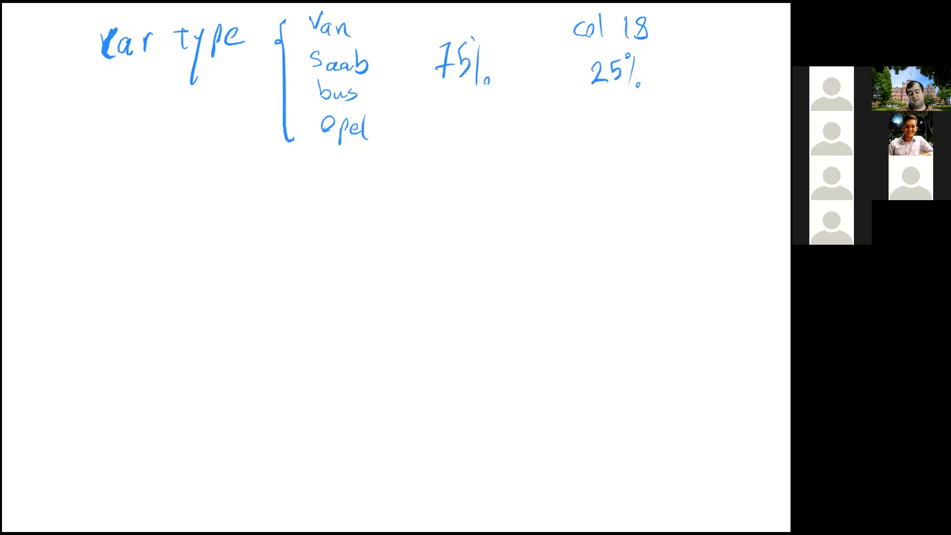
- Draw an arrow from "25%" to "75%" on the whiteboard and label it "3 Times"
{"action": "mouse_move", "coordinate": [590, 99]}
{"action": "left_mouse_down"}
{"action": "mouse_move", "coordinate": [490, 97]}
{"action": "mouse_move", "coordinate": [505, 93]}
{"action": "left_mouse_up"}
{"action": "mouse_move", "coordinate": [532, 135]}
{"action": "left_mouse_down"}
{"action": "mouse_move", "coordinate": [535, 148]}
{"action": "mouse_move", "coordinate": [602, 151]}
{"action": "left_mouse_up"}
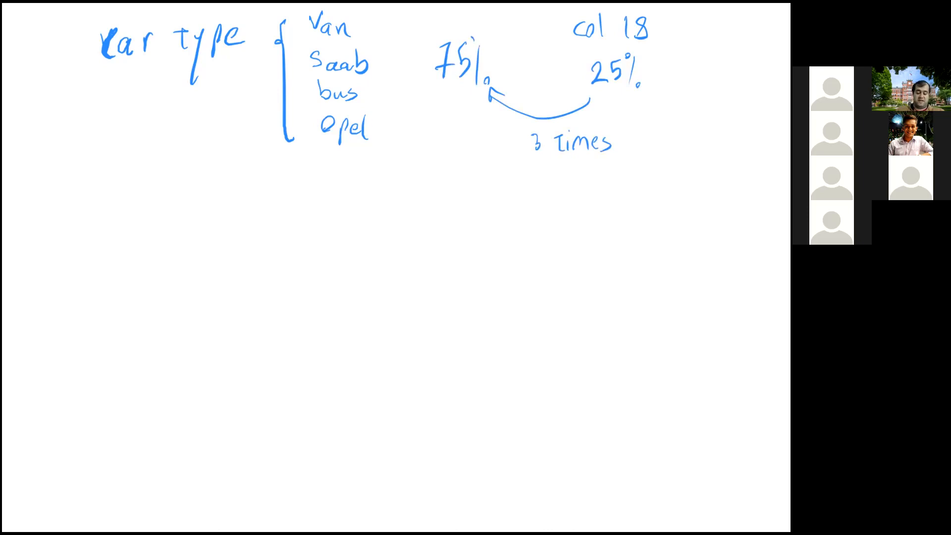
- Handwrite "Van" and "bus" behind a brace below the first list, with "75%" beside them
{"action": "mouse_move", "coordinate": [309, 200]}
{"action": "left_mouse_down"}
{"action": "mouse_move", "coordinate": [323, 202]}
{"action": "mouse_move", "coordinate": [325, 183]}
{"action": "left_mouse_up"}
{"action": "mouse_move", "coordinate": [339, 206]}
{"action": "left_mouse_down"}
{"action": "mouse_move", "coordinate": [340, 219]}
{"action": "mouse_move", "coordinate": [359, 218]}
{"action": "left_mouse_up"}
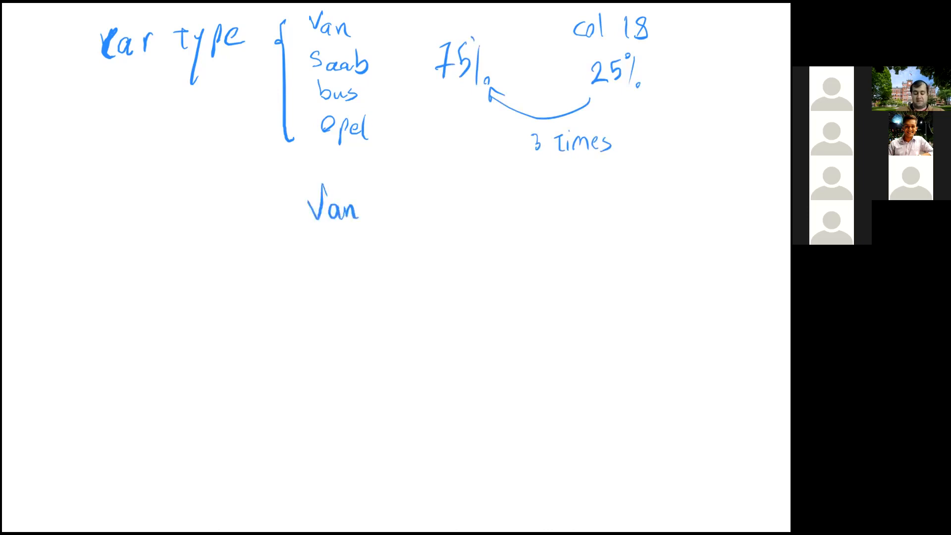
{"action": "mouse_move", "coordinate": [318, 251]}
{"action": "left_mouse_down"}
{"action": "mouse_move", "coordinate": [328, 281]}
{"action": "mouse_move", "coordinate": [349, 280]}
{"action": "left_mouse_up"}
{"action": "mouse_move", "coordinate": [439, 221]}
{"action": "left_mouse_down"}
{"action": "mouse_move", "coordinate": [436, 255]}
{"action": "mouse_move", "coordinate": [452, 252]}
{"action": "left_mouse_up"}
{"action": "left_click_drag", "start_coordinate": [474, 221], "coordinate": [478, 259]}
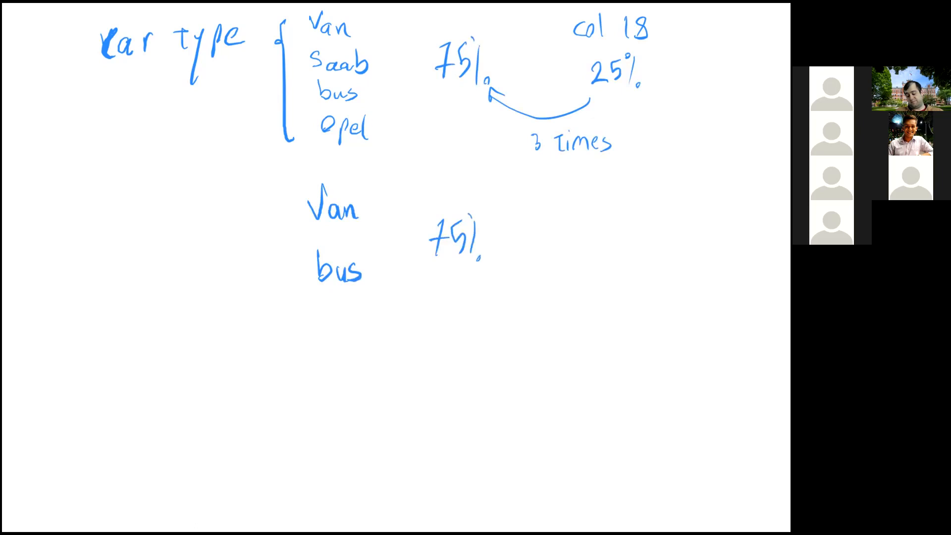
{"action": "left_click_drag", "start_coordinate": [285, 188], "coordinate": [299, 271]}
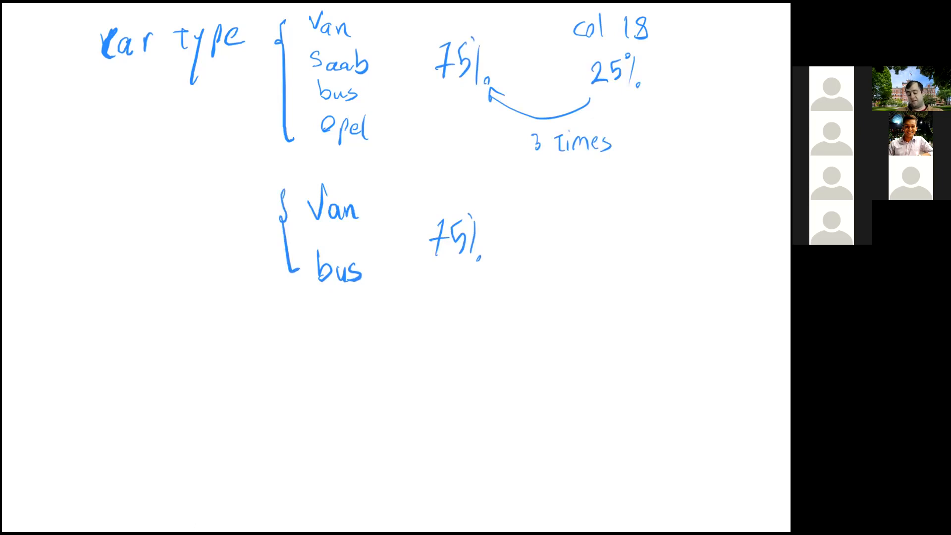
- Write "50%" with an arrow to the Van/bus group's "75%", and double-underline both "75%" values in red
{"action": "mouse_move", "coordinate": [613, 215]}
{"action": "left_mouse_down"}
{"action": "mouse_move", "coordinate": [611, 244]}
{"action": "mouse_move", "coordinate": [629, 223]}
{"action": "mouse_move", "coordinate": [646, 247]}
{"action": "left_mouse_up"}
{"action": "left_click_drag", "start_coordinate": [650, 209], "coordinate": [660, 243]}
{"action": "mouse_move", "coordinate": [581, 244]}
{"action": "left_mouse_down"}
{"action": "mouse_move", "coordinate": [506, 252]}
{"action": "mouse_move", "coordinate": [496, 238]}
{"action": "mouse_move", "coordinate": [511, 236]}
{"action": "left_mouse_up"}
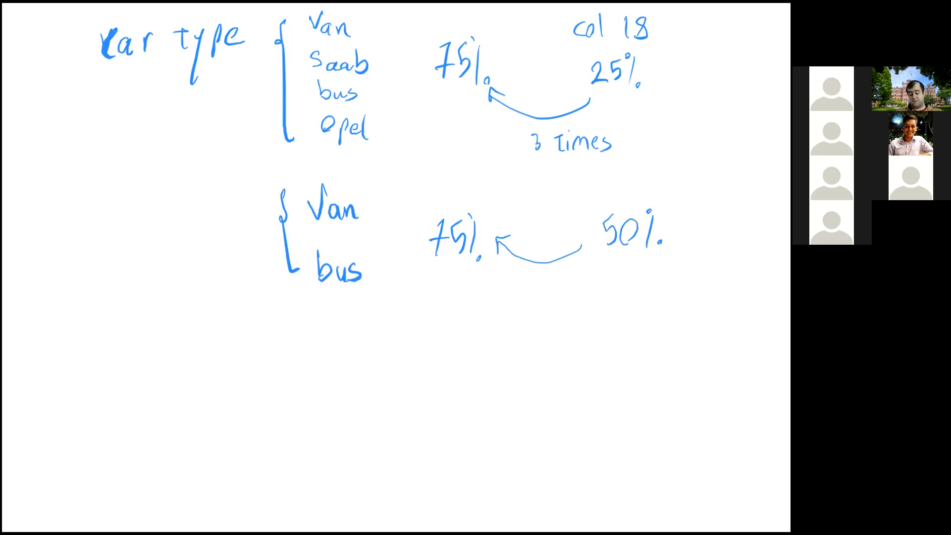
{"action": "mouse_move", "coordinate": [434, 263]}
{"action": "left_mouse_down"}
{"action": "mouse_move", "coordinate": [450, 261]}
{"action": "mouse_move", "coordinate": [452, 273]}
{"action": "left_mouse_up"}
{"action": "mouse_move", "coordinate": [434, 97]}
{"action": "left_mouse_down"}
{"action": "mouse_move", "coordinate": [466, 101]}
{"action": "mouse_move", "coordinate": [464, 110]}
{"action": "left_mouse_up"}
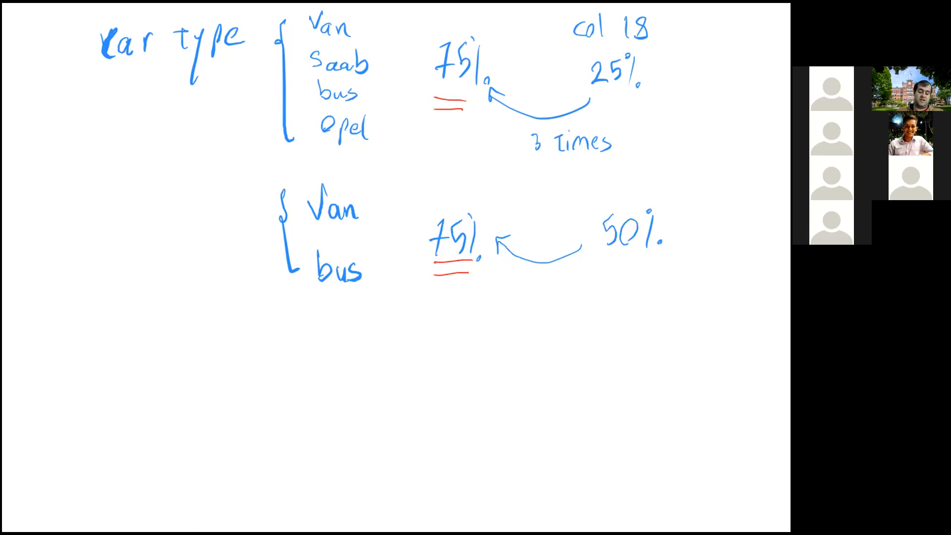
- Handwrite "Patient Survival" below the Van/bus group and draw an opening brace beside it
{"action": "mouse_move", "coordinate": [77, 346]}
{"action": "left_mouse_down"}
{"action": "mouse_move", "coordinate": [78, 379]}
{"action": "mouse_move", "coordinate": [78, 359]}
{"action": "mouse_move", "coordinate": [156, 367]}
{"action": "left_mouse_up"}
{"action": "left_click_drag", "start_coordinate": [151, 355], "coordinate": [162, 355]}
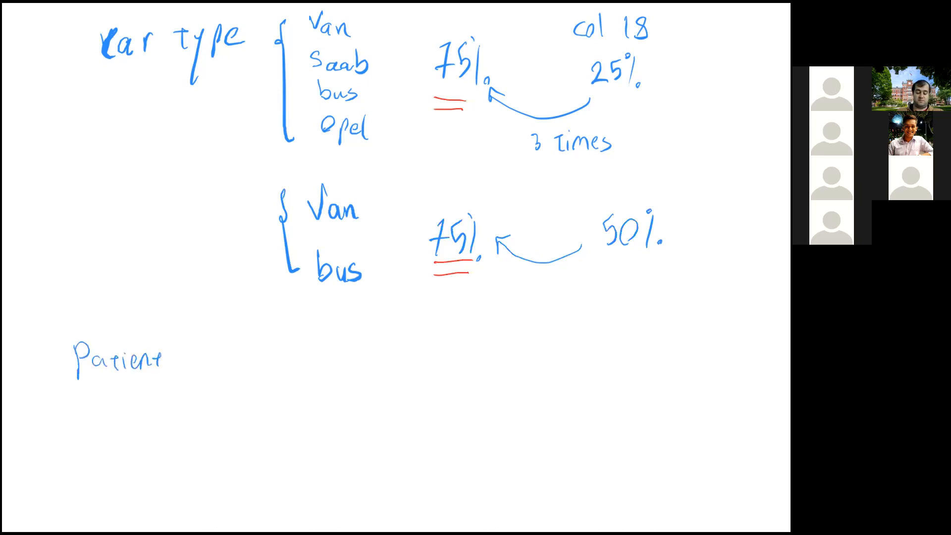
{"action": "left_click_drag", "start_coordinate": [97, 383], "coordinate": [90, 406]}
{"action": "left_click_drag", "start_coordinate": [113, 394], "coordinate": [126, 404]}
{"action": "mouse_move", "coordinate": [130, 407]}
{"action": "left_mouse_down"}
{"action": "mouse_move", "coordinate": [135, 394]}
{"action": "mouse_move", "coordinate": [155, 408]}
{"action": "mouse_move", "coordinate": [173, 393]}
{"action": "left_mouse_up"}
{"action": "left_click_drag", "start_coordinate": [184, 396], "coordinate": [190, 404]}
{"action": "left_click_drag", "start_coordinate": [197, 366], "coordinate": [198, 399]}
{"action": "mouse_move", "coordinate": [279, 336]}
{"action": "left_mouse_down"}
{"action": "mouse_move", "coordinate": [272, 351]}
{"action": "mouse_move", "coordinate": [284, 439]}
{"action": "left_mouse_up"}
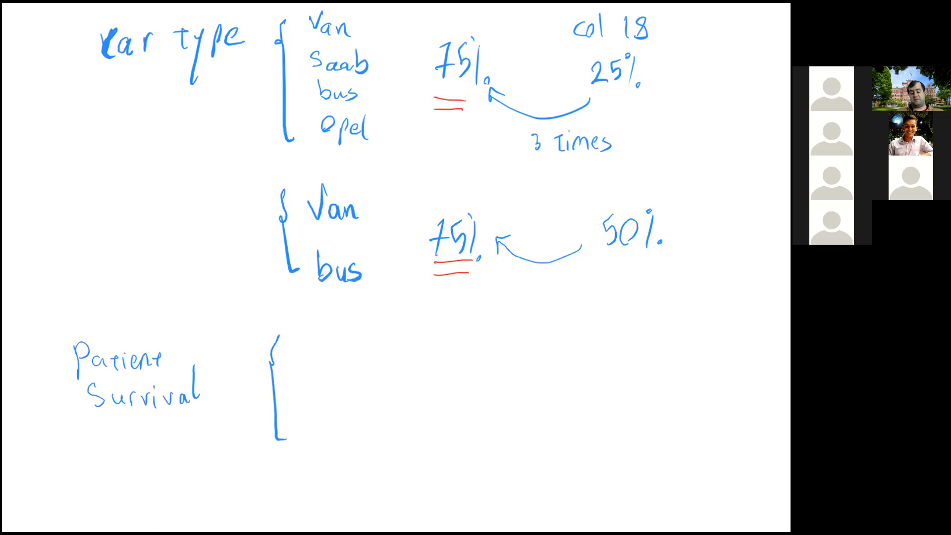
- Handwrite the outcomes "Survive" and "Death" inside the Patient Survival brace
{"action": "mouse_move", "coordinate": [309, 337]}
{"action": "left_mouse_down"}
{"action": "mouse_move", "coordinate": [303, 358]}
{"action": "mouse_move", "coordinate": [326, 358]}
{"action": "left_mouse_up"}
{"action": "mouse_move", "coordinate": [329, 358]}
{"action": "left_mouse_down"}
{"action": "mouse_move", "coordinate": [348, 346]}
{"action": "mouse_move", "coordinate": [355, 360]}
{"action": "mouse_move", "coordinate": [368, 348]}
{"action": "left_mouse_up"}
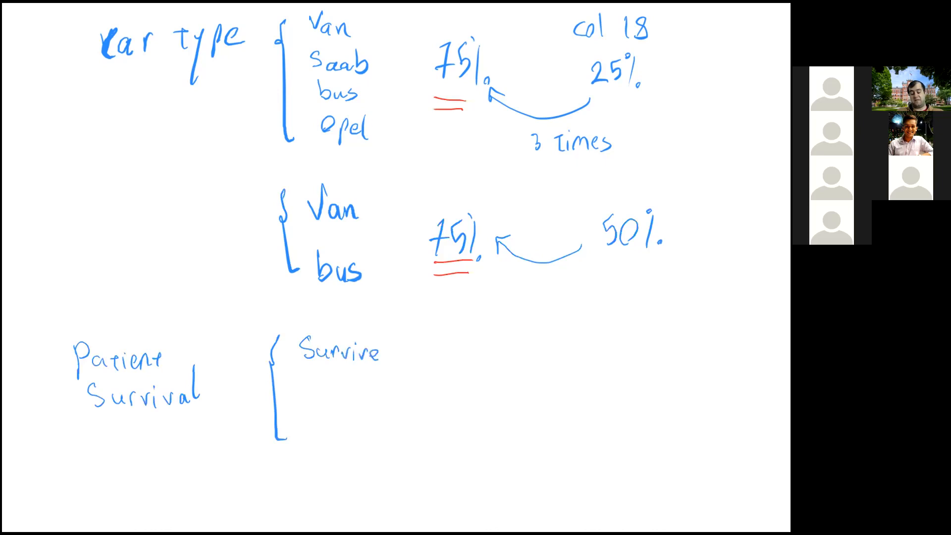
{"action": "left_click_drag", "start_coordinate": [379, 361], "coordinate": [382, 356]}
{"action": "left_click_drag", "start_coordinate": [304, 411], "coordinate": [308, 440]}
{"action": "mouse_move", "coordinate": [304, 411]}
{"action": "left_mouse_down"}
{"action": "mouse_move", "coordinate": [308, 440]}
{"action": "mouse_move", "coordinate": [366, 427]}
{"action": "mouse_move", "coordinate": [365, 439]}
{"action": "left_mouse_up"}
{"action": "mouse_move", "coordinate": [374, 404]}
{"action": "left_mouse_down"}
{"action": "mouse_move", "coordinate": [376, 440]}
{"action": "mouse_move", "coordinate": [392, 440]}
{"action": "left_mouse_up"}
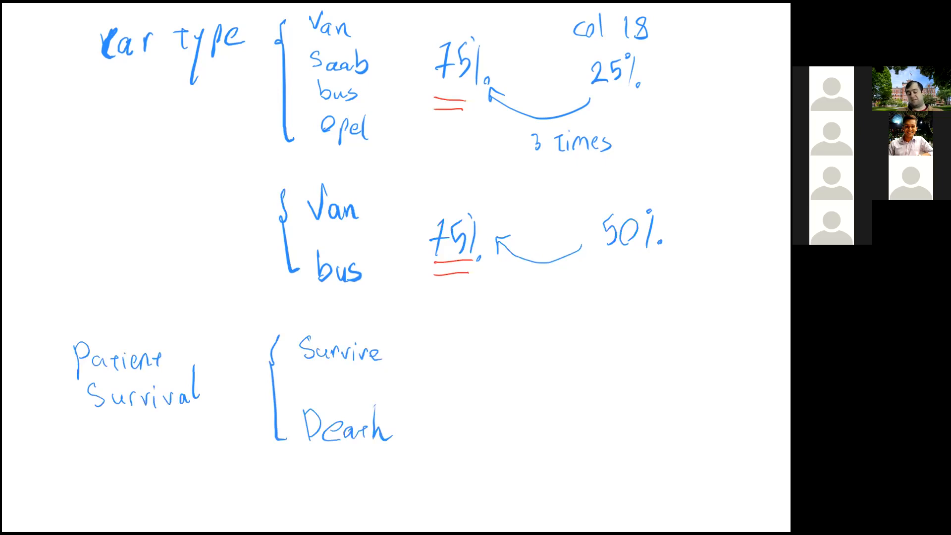
- Write "50%" and "~70%" beside the patient outcomes and draw an arrow from "50%" to "~70%"
{"action": "mouse_move", "coordinate": [626, 360]}
{"action": "left_mouse_down"}
{"action": "mouse_move", "coordinate": [620, 386]}
{"action": "mouse_move", "coordinate": [640, 362]}
{"action": "mouse_move", "coordinate": [659, 385]}
{"action": "mouse_move", "coordinate": [670, 382]}
{"action": "left_mouse_up"}
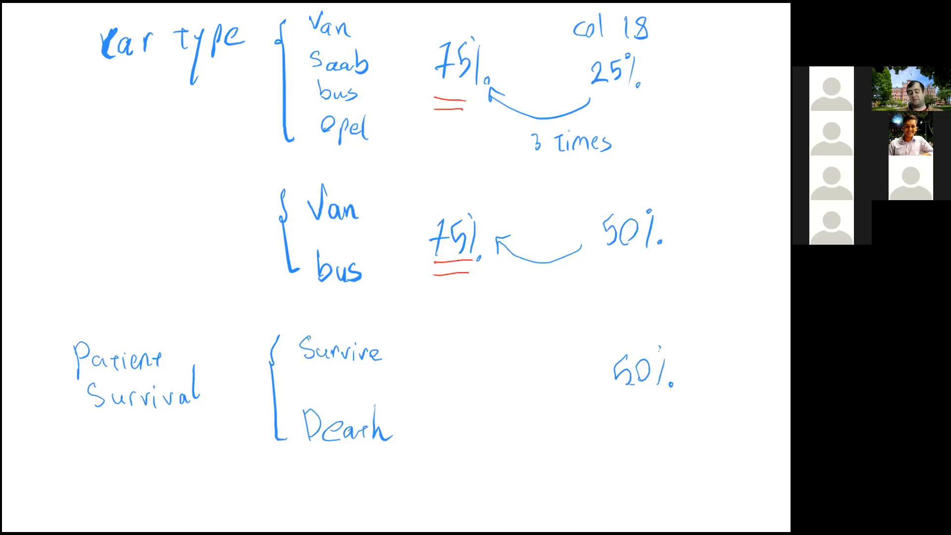
{"action": "mouse_move", "coordinate": [469, 357]}
{"action": "left_mouse_down"}
{"action": "mouse_move", "coordinate": [482, 365]}
{"action": "mouse_move", "coordinate": [470, 385]}
{"action": "mouse_move", "coordinate": [502, 362]}
{"action": "left_mouse_up"}
{"action": "left_click_drag", "start_coordinate": [431, 381], "coordinate": [454, 369]}
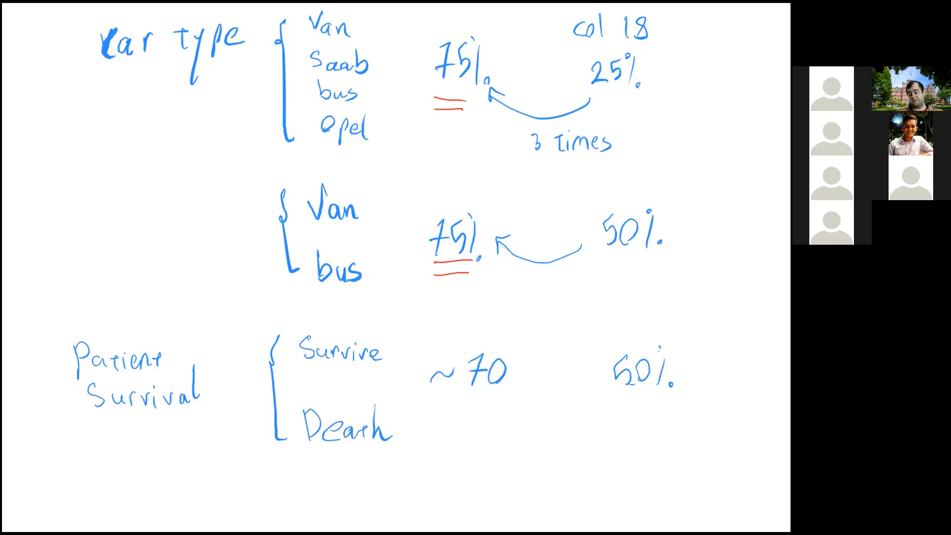
{"action": "mouse_move", "coordinate": [520, 355]}
{"action": "left_mouse_down"}
{"action": "mouse_move", "coordinate": [517, 381]}
{"action": "mouse_move", "coordinate": [528, 387]}
{"action": "left_mouse_up"}
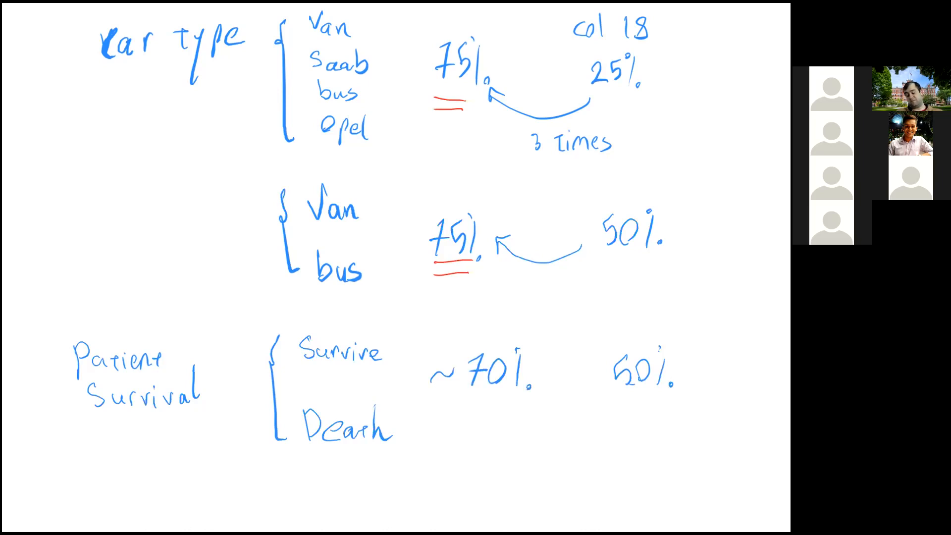
{"action": "mouse_move", "coordinate": [626, 399]}
{"action": "left_mouse_down"}
{"action": "mouse_move", "coordinate": [544, 400]}
{"action": "mouse_move", "coordinate": [540, 392]}
{"action": "mouse_move", "coordinate": [544, 413]}
{"action": "left_mouse_up"}
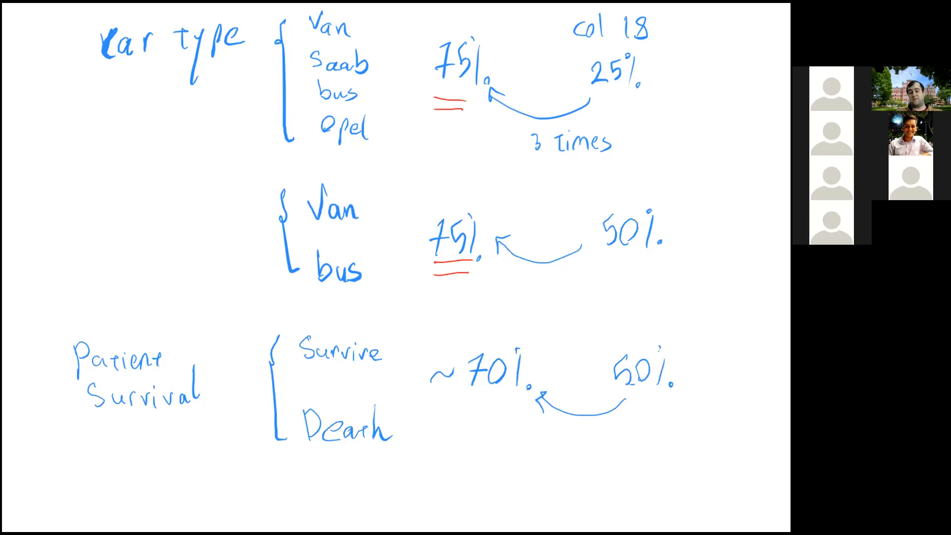
{"action": "left_click_drag", "start_coordinate": [513, 69], "coordinate": [550, 29]}
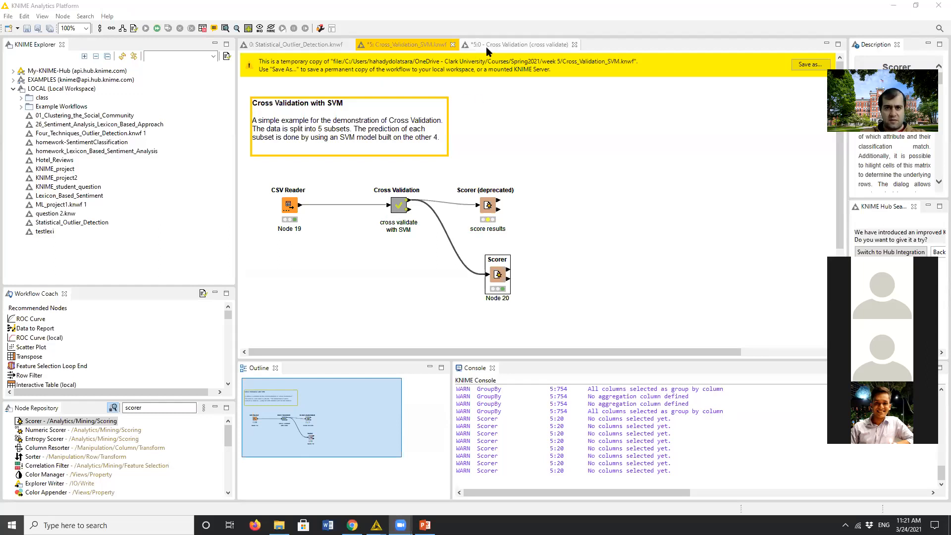
- Switch to KNIME, view the Cross Validation metanode's inner workflow and check the SVM Learner settings without changing them
{"action": "left_click", "coordinate": [488, 47]}
{"action": "left_click", "coordinate": [410, 46]}
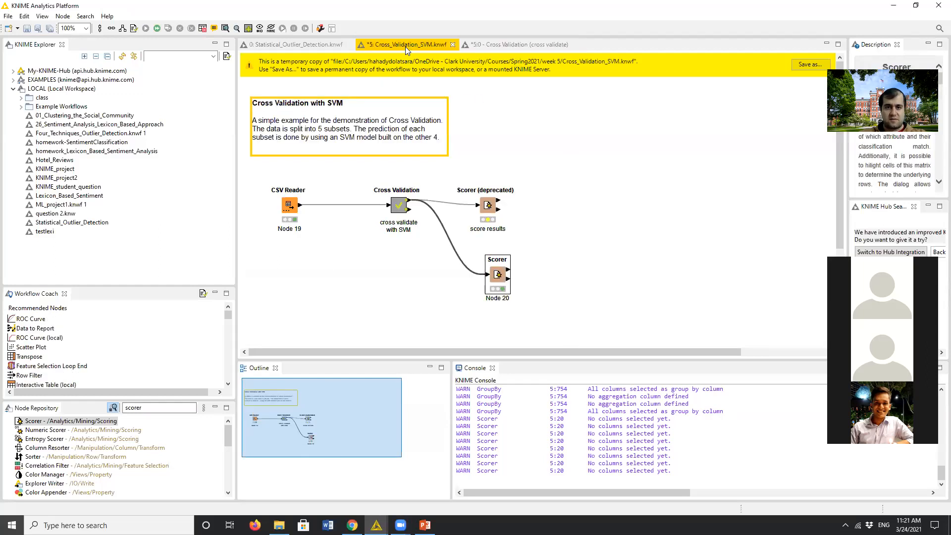
{"action": "left_click", "coordinate": [503, 47]}
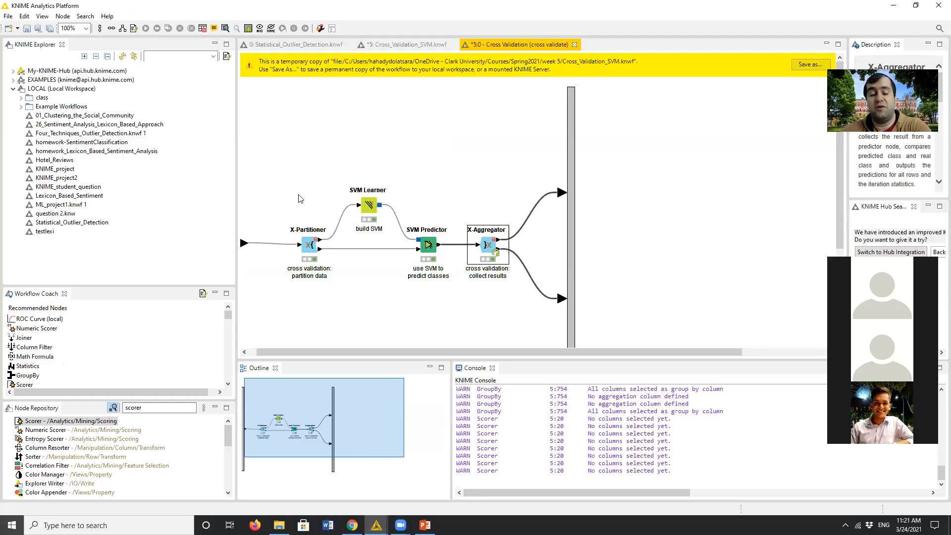
{"action": "left_click", "coordinate": [372, 207]}
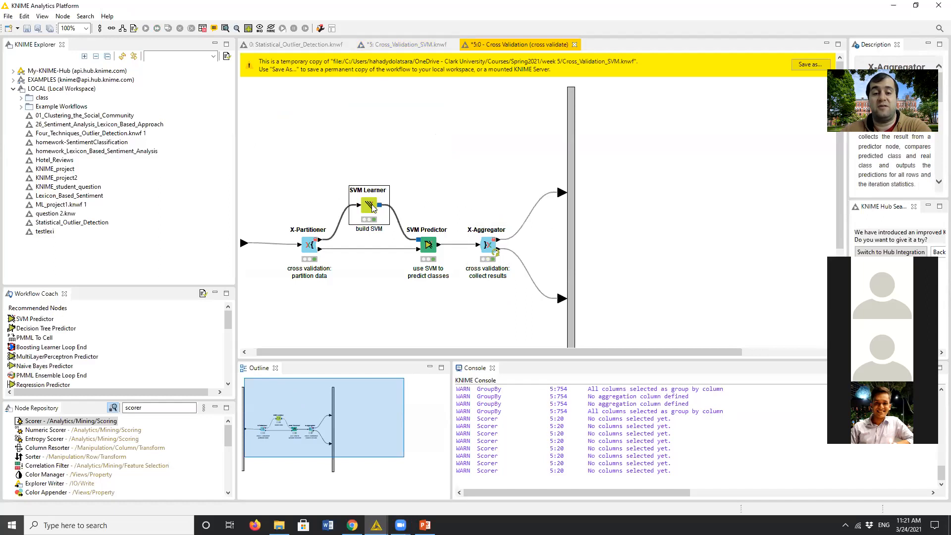
{"action": "double_click", "coordinate": [371, 207]}
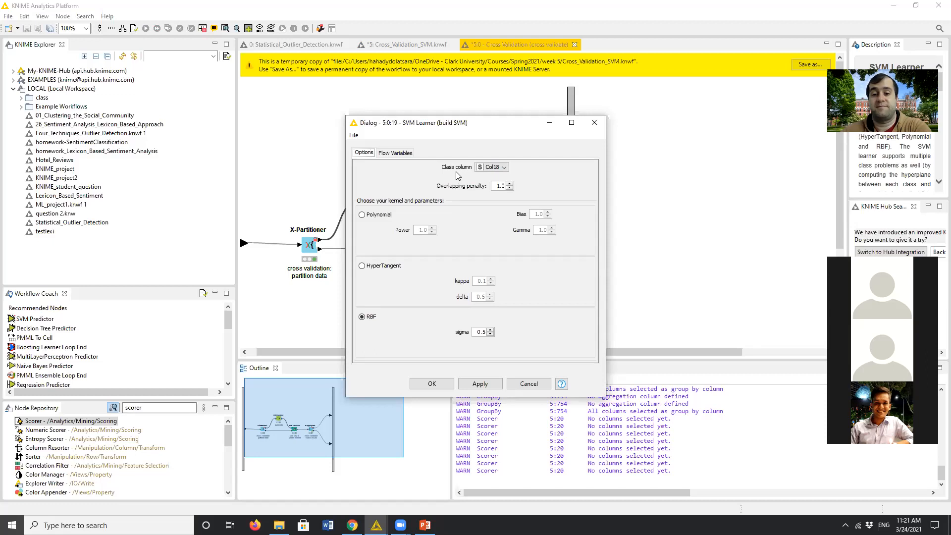
{"action": "left_click", "coordinate": [429, 384]}
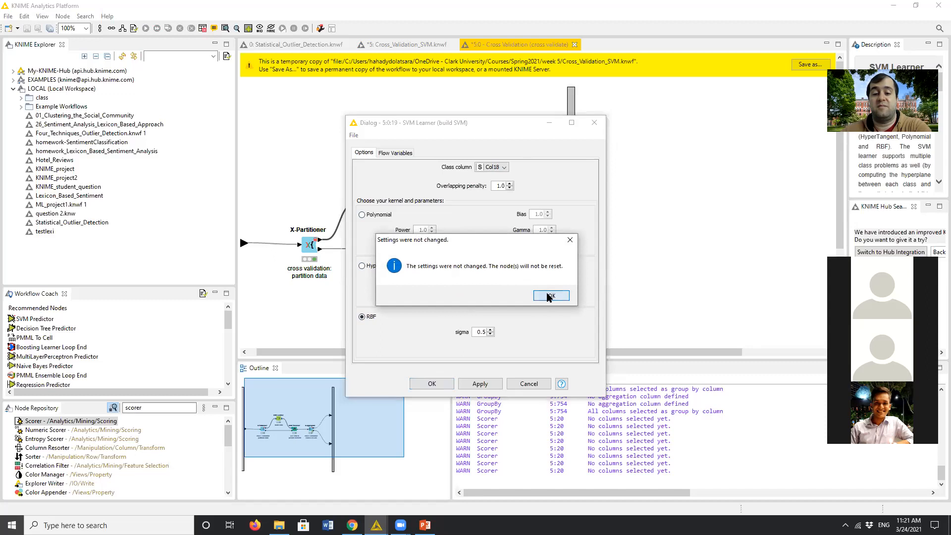
{"action": "left_click", "coordinate": [550, 296]}
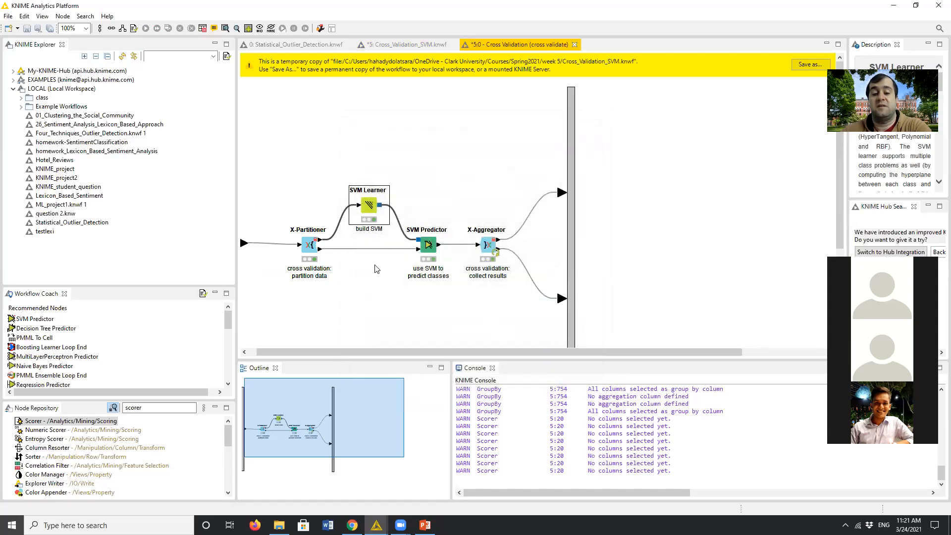
- Look at the SVM Learner configuration once more, dismiss it, and close the Cross Validation metanode's workflow
{"action": "left_click", "coordinate": [356, 270]}
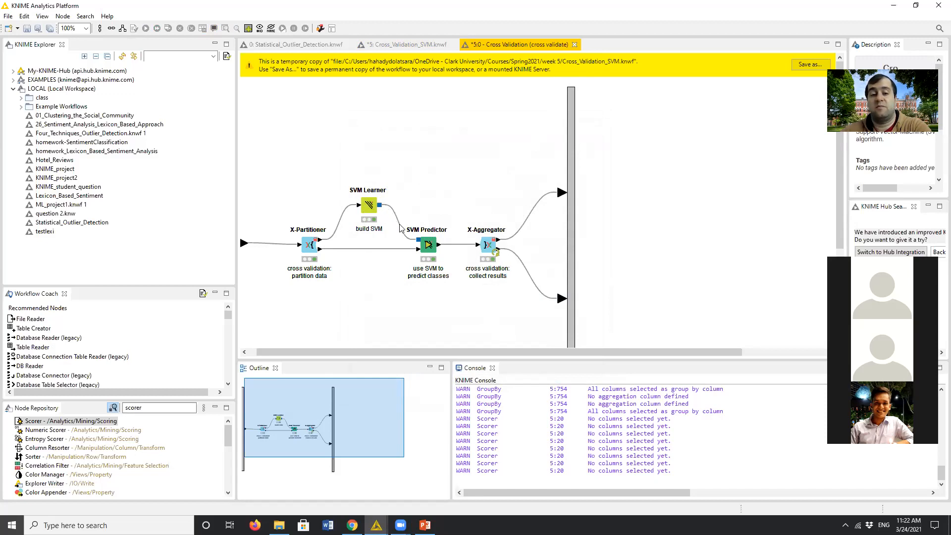
{"action": "double_click", "coordinate": [370, 205]}
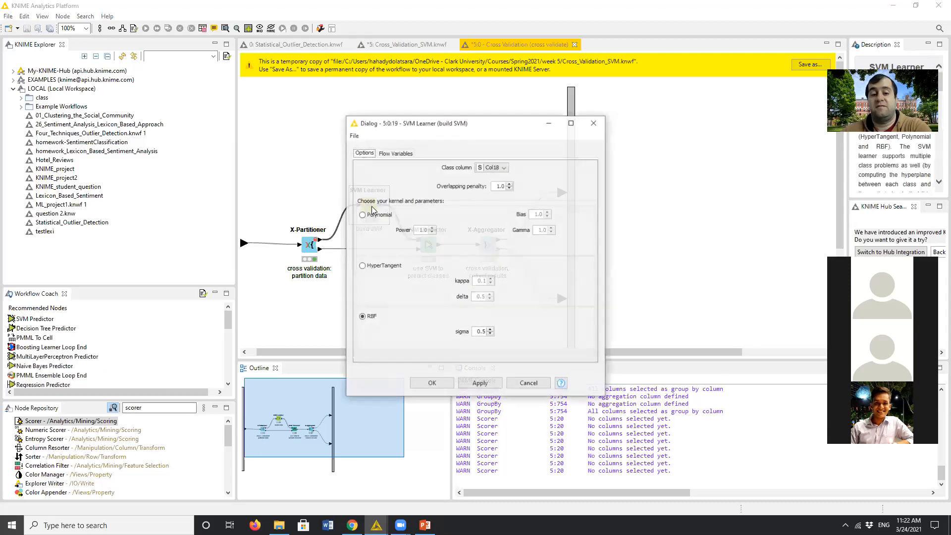
{"action": "left_click", "coordinate": [592, 125]}
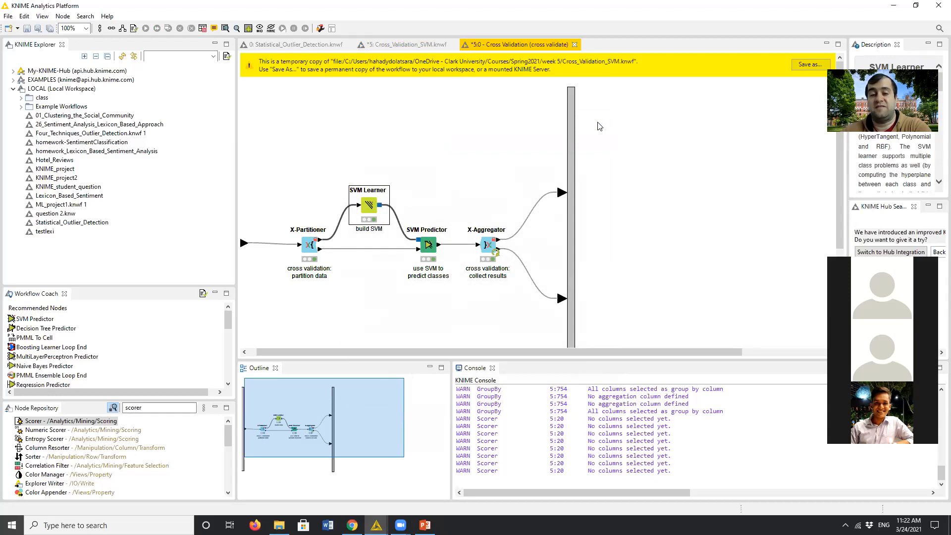
{"action": "left_click", "coordinate": [575, 44]}
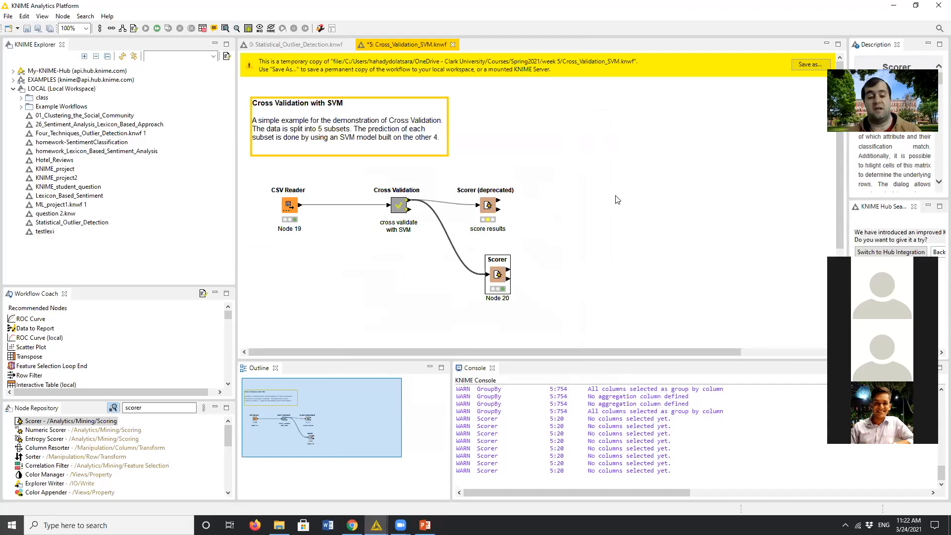
- Search the node repository for "python" and add a Python Script node below the CSV Reader and Cross Validation nodes
{"action": "left_click", "coordinate": [153, 408]}
{"action": "double_click", "coordinate": [153, 408]}
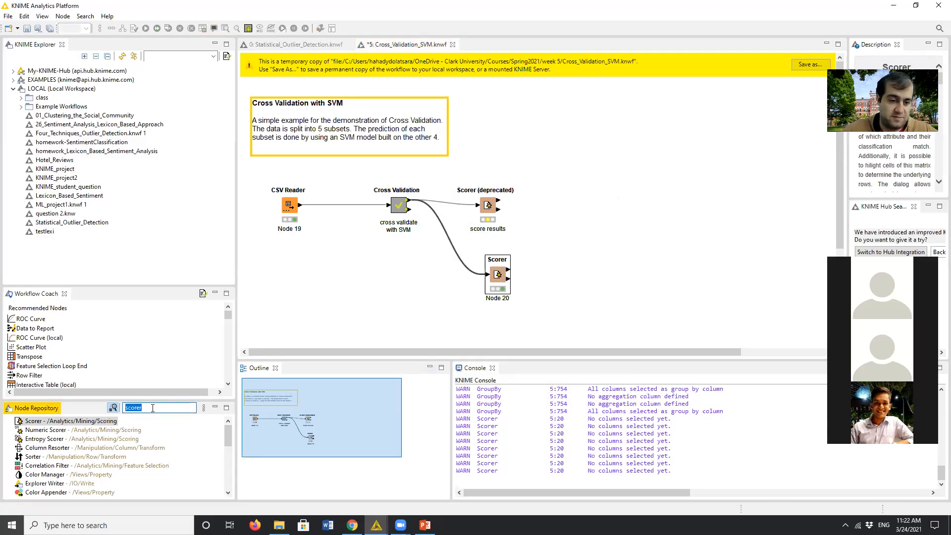
{"action": "type", "text": "python"}
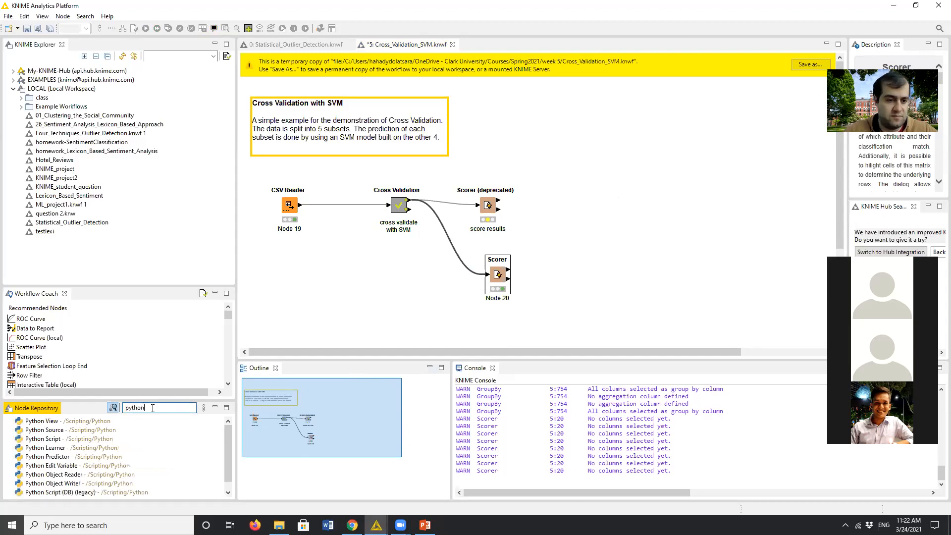
{"action": "left_click_drag", "start_coordinate": [55, 439], "coordinate": [349, 278]}
- Try replacing the Python Script node's default code with print("hi"), and discard the edit
{"action": "double_click", "coordinate": [349, 276]}
{"action": "left_click", "coordinate": [492, 149]}
{"action": "key", "text": "ctrl+a"}
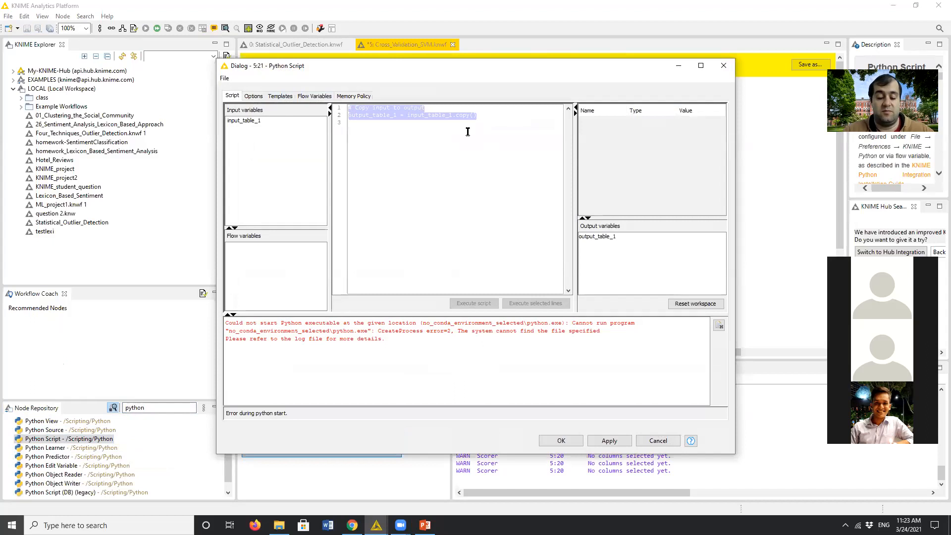
{"action": "type", "text": "print("}
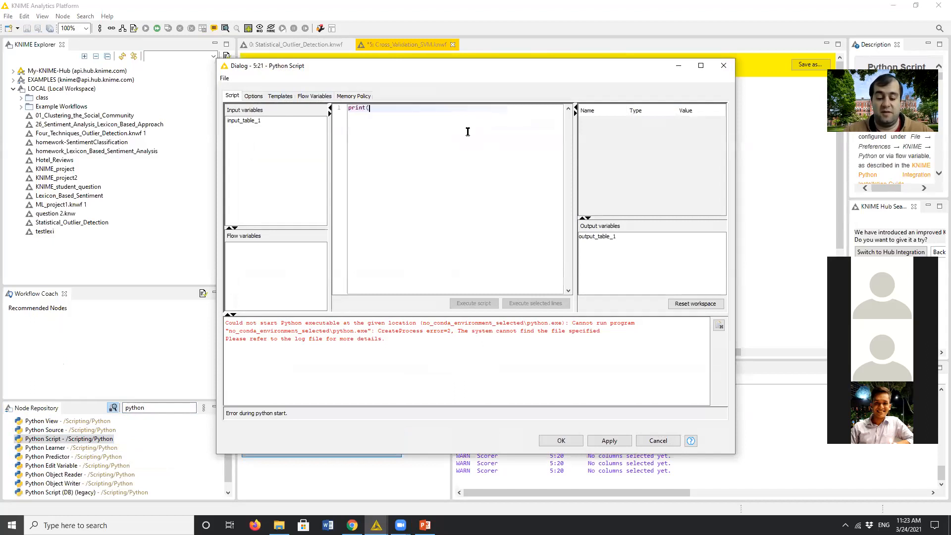
{"action": "type", "text": "\"hi\")"}
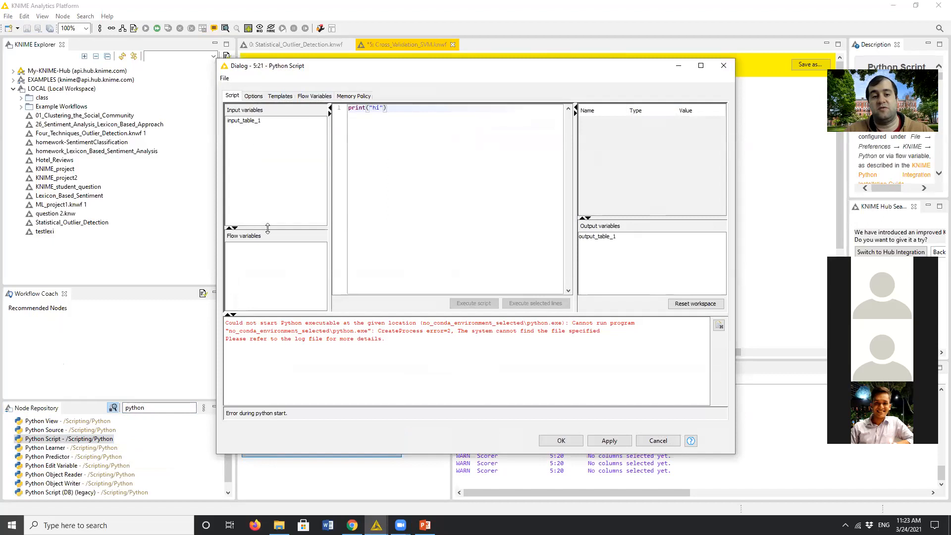
{"action": "left_click", "coordinate": [659, 441]}
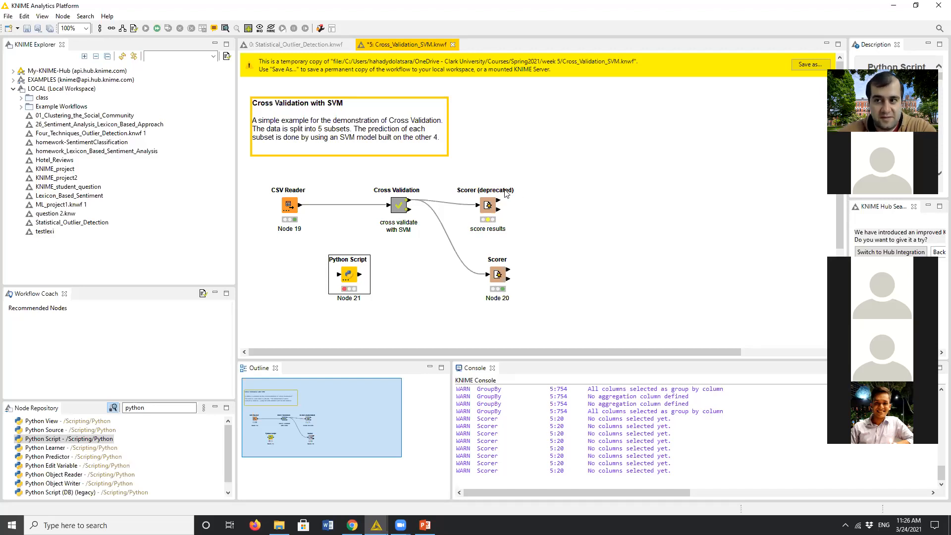
- Execute the Scorer (deprecated) node and select the separate Scorer node below it
{"action": "left_click", "coordinate": [489, 208]}
{"action": "right_click", "coordinate": [488, 209]}
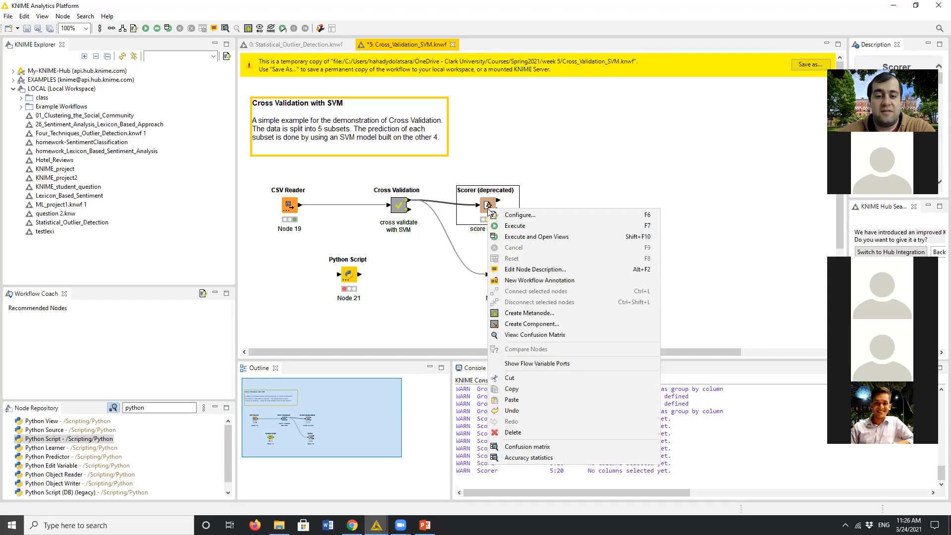
{"action": "left_click", "coordinate": [520, 227]}
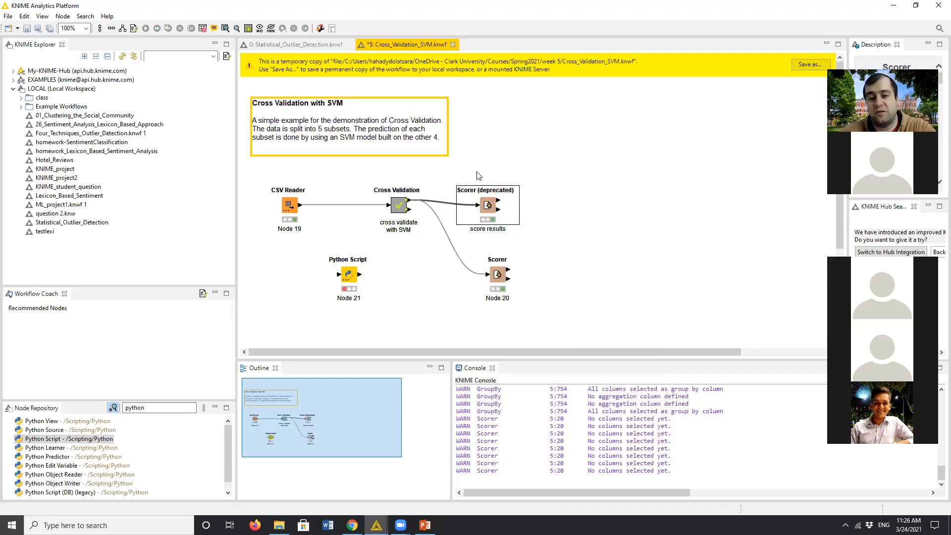
{"action": "mouse_move", "coordinate": [505, 204]}
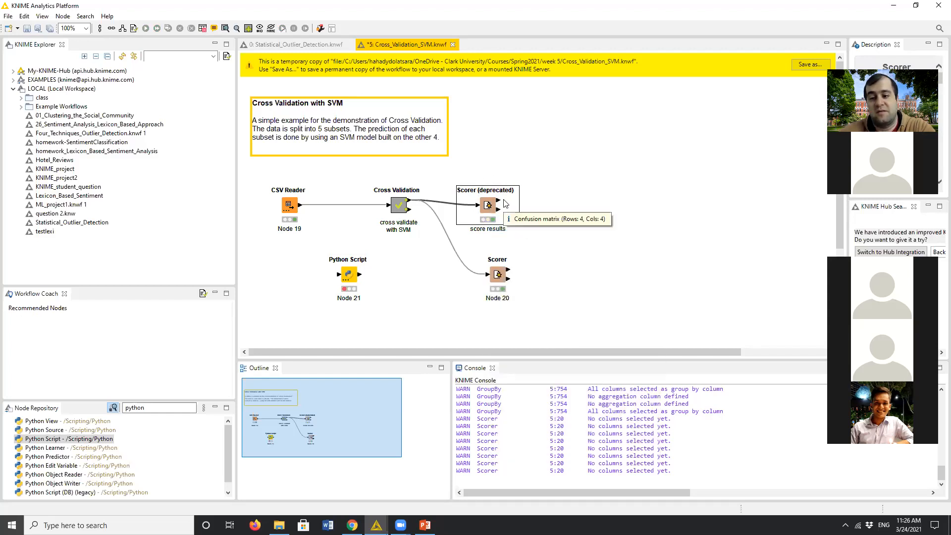
{"action": "left_click", "coordinate": [502, 280]}
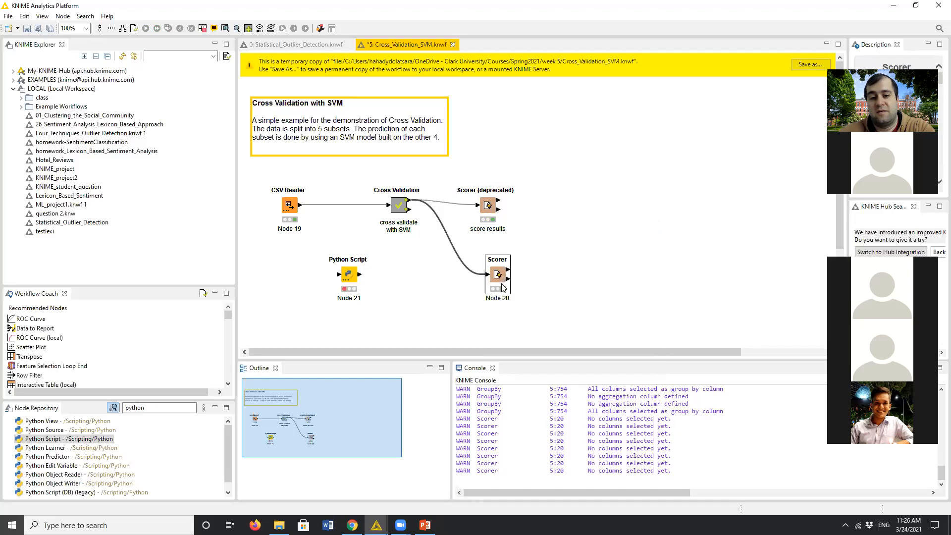
- Review the column and missing-value settings of the Scorer node below Scorer (deprecated), and cancel without changes
{"action": "double_click", "coordinate": [496, 277]}
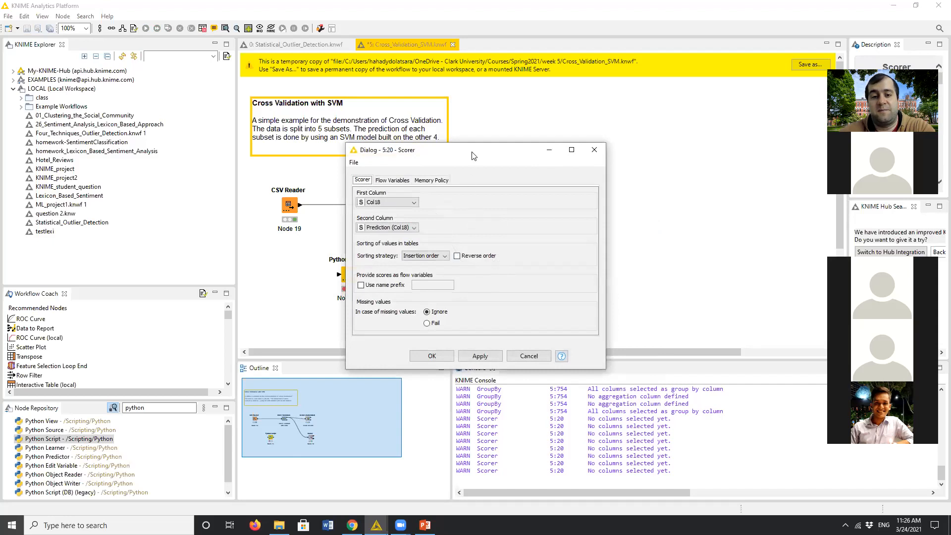
{"action": "left_click_drag", "start_coordinate": [478, 150], "coordinate": [674, 80]}
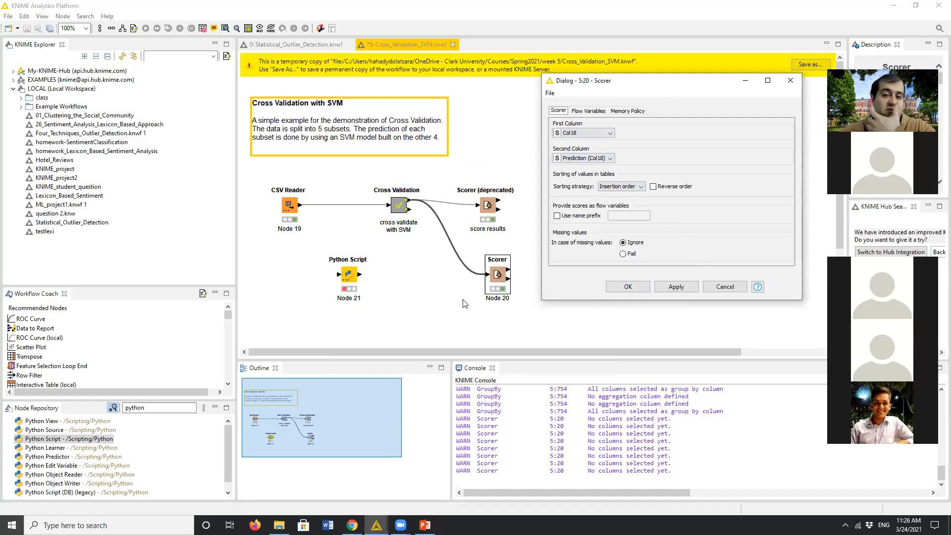
{"action": "left_click", "coordinate": [724, 287]}
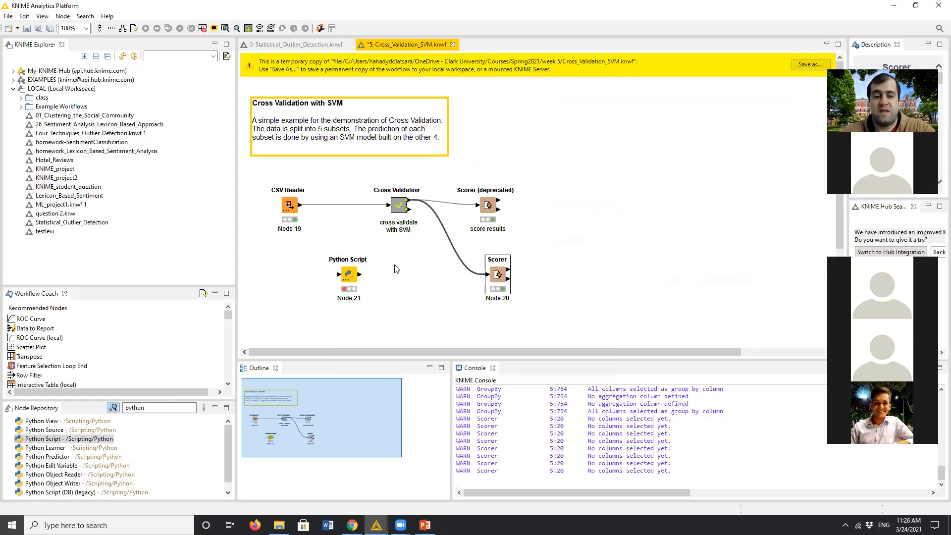
- Open the Cross Validation metanode to look at its inner SVM workflow, and close it again
{"action": "left_click", "coordinate": [348, 274]}
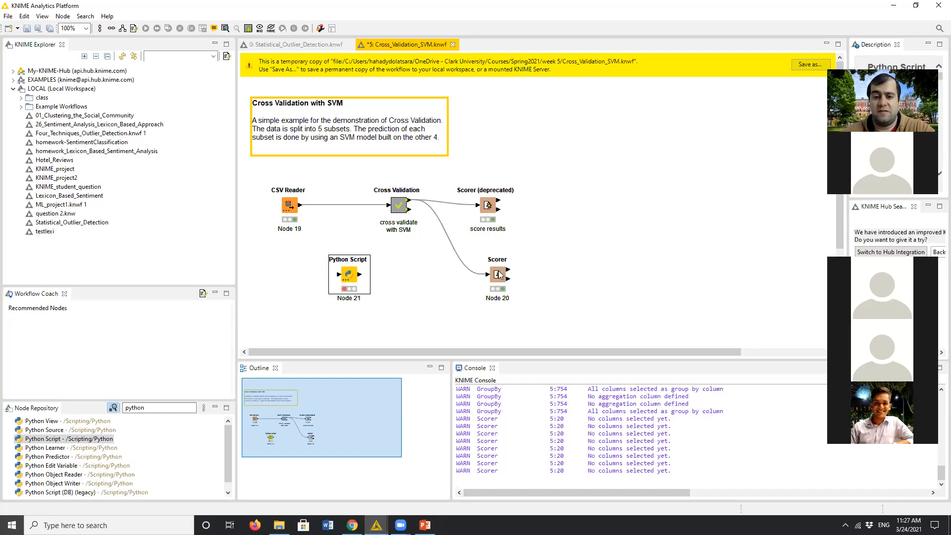
{"action": "double_click", "coordinate": [396, 208]}
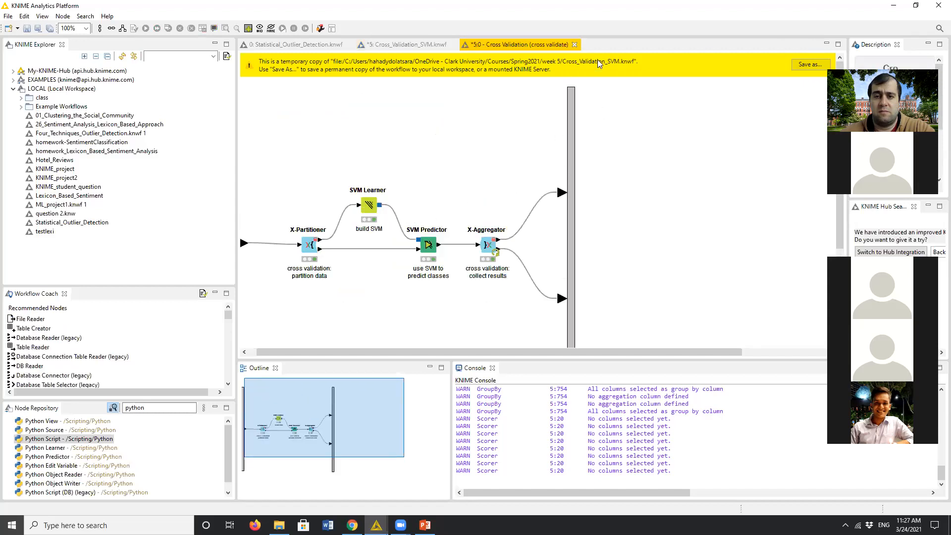
{"action": "left_click", "coordinate": [575, 45]}
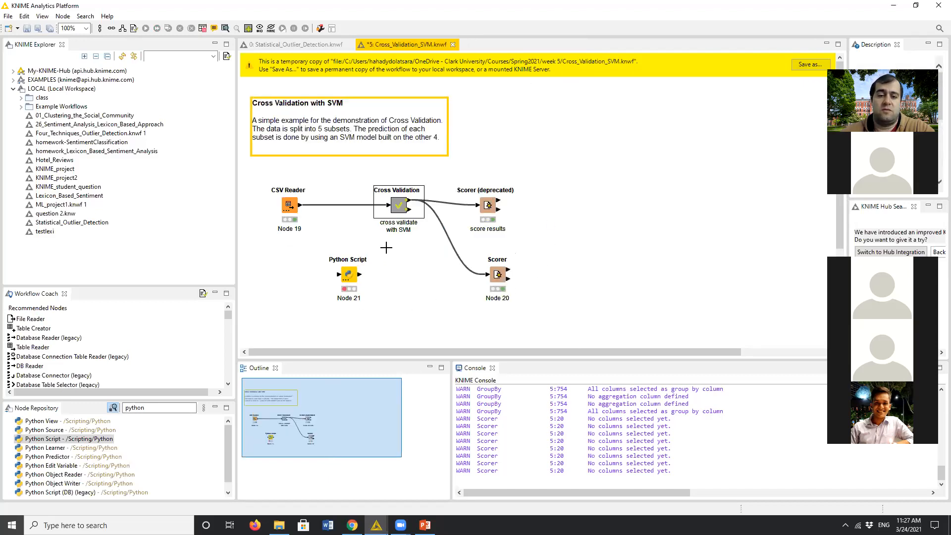
- Delete the unconnected Python Script node from the workflow
{"action": "left_click_drag", "start_coordinate": [387, 248], "coordinate": [313, 318]}
{"action": "key", "text": "Delete"}
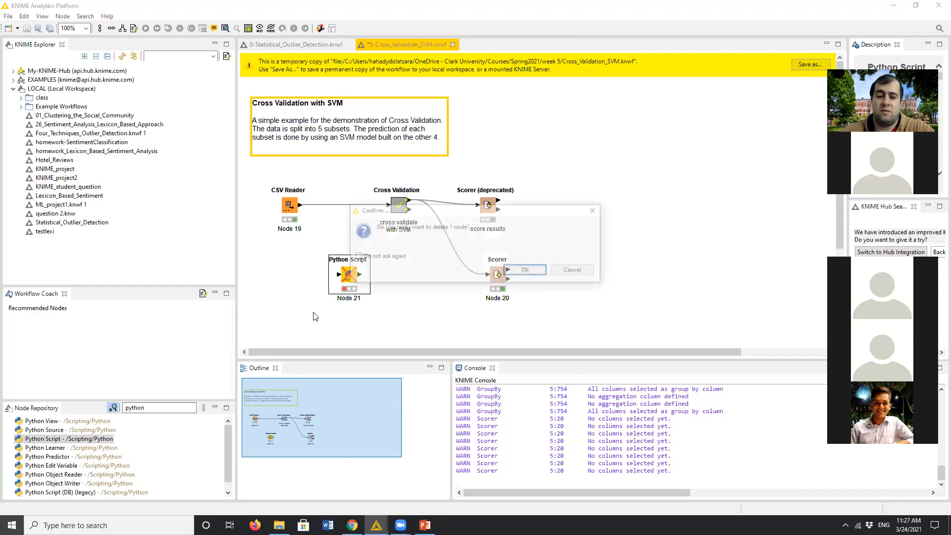
{"action": "left_click", "coordinate": [531, 271]}
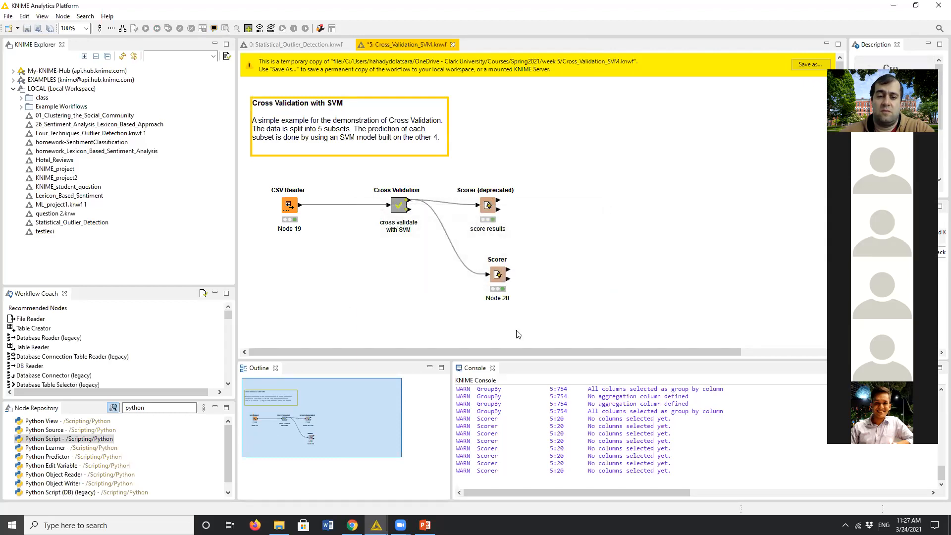
- Dismiss the lower Scorer node's configuration, examine its confusion matrix for the cross-validated predictions, and close the table
{"action": "double_click", "coordinate": [497, 275]}
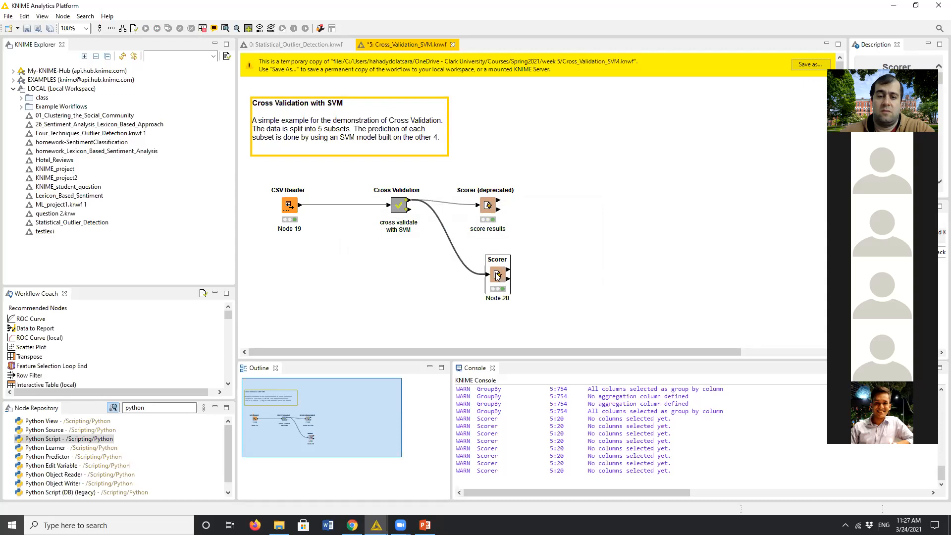
{"action": "left_click", "coordinate": [595, 150]}
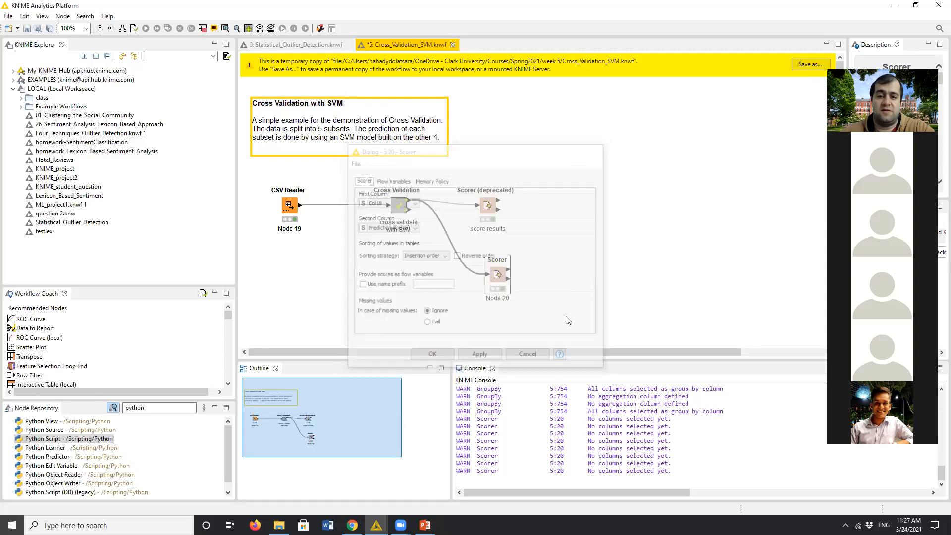
{"action": "right_click", "coordinate": [503, 270]}
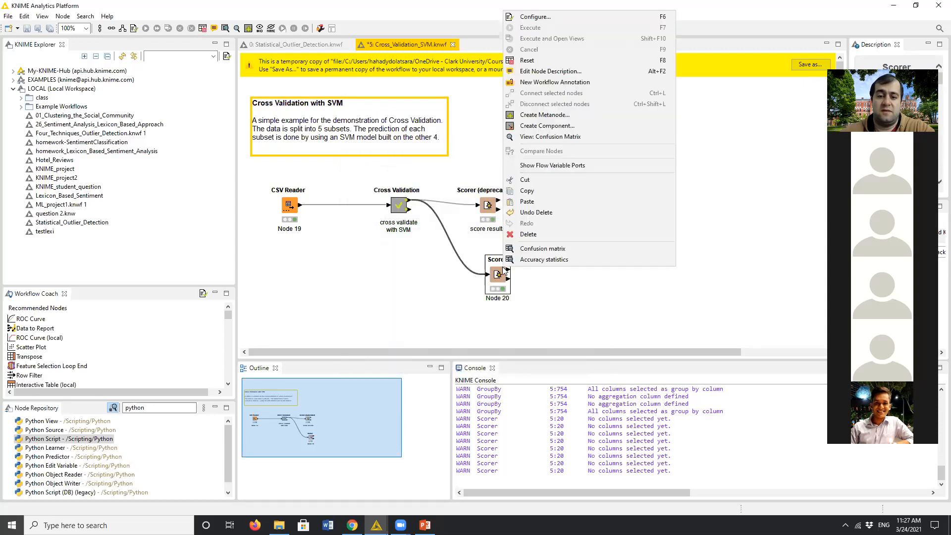
{"action": "left_click", "coordinate": [556, 252]}
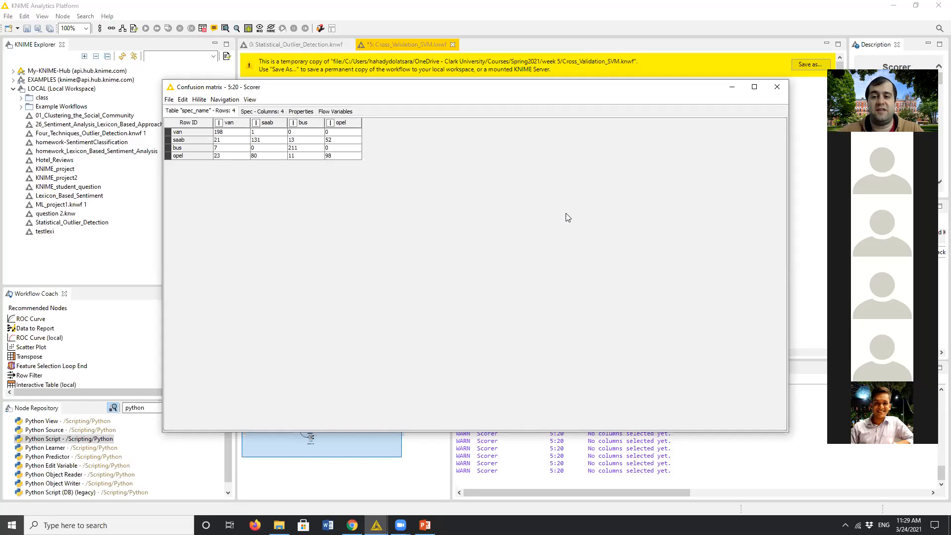
{"action": "left_click", "coordinate": [777, 96]}
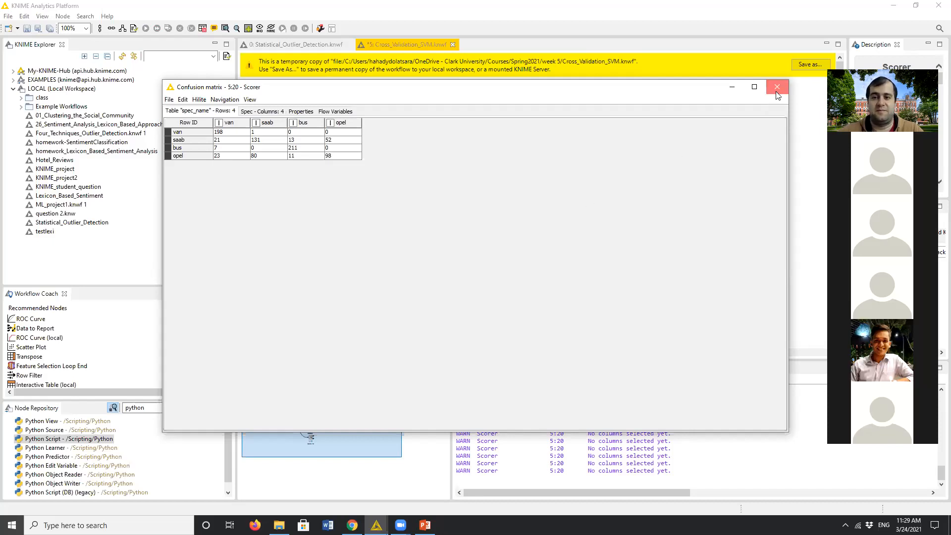
{"action": "left_click", "coordinate": [776, 88]}
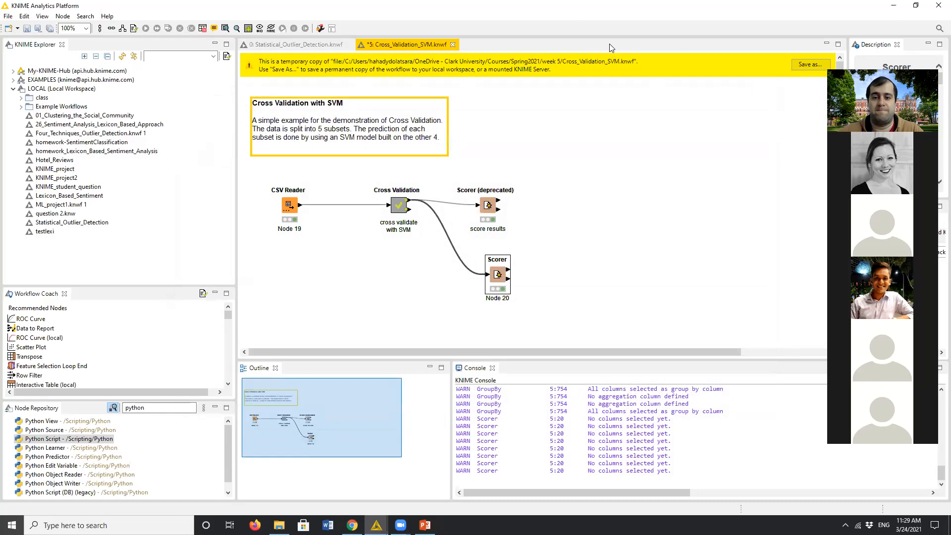